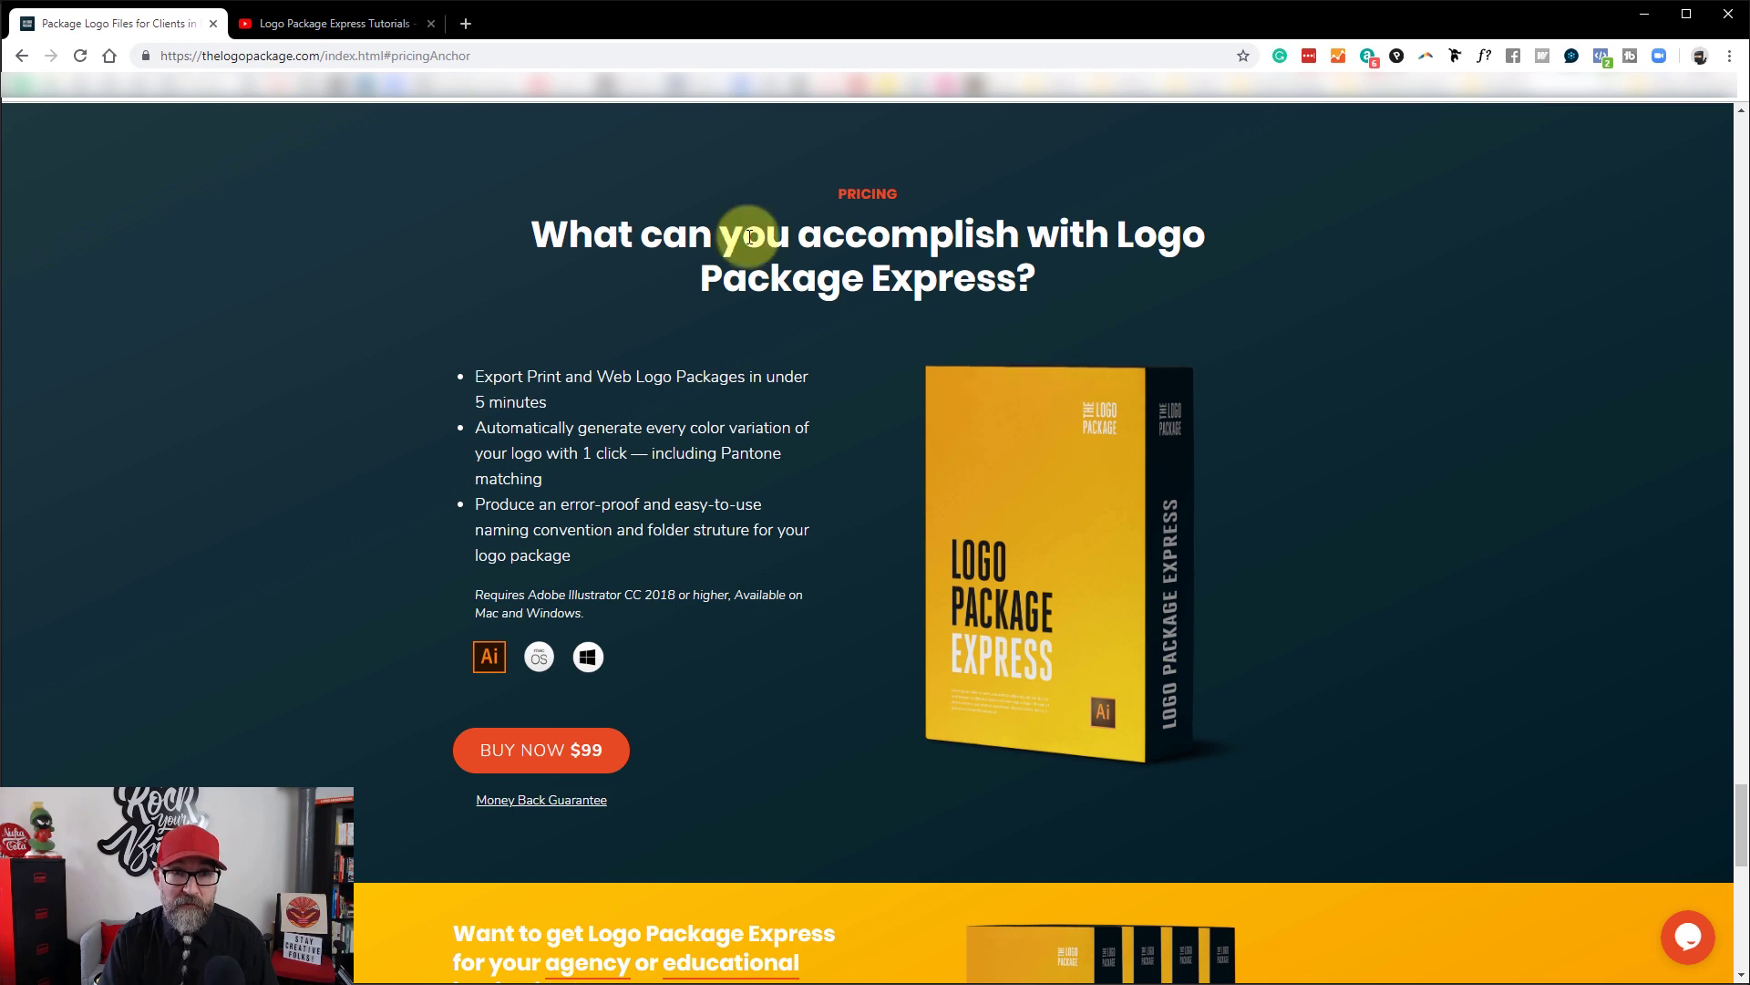
# Step: Switch to the Downloads folder, open LogoPackageExpress and look at the Mac and Windows installation PDFs
pyautogui.hotkey('alt', 'Tab')
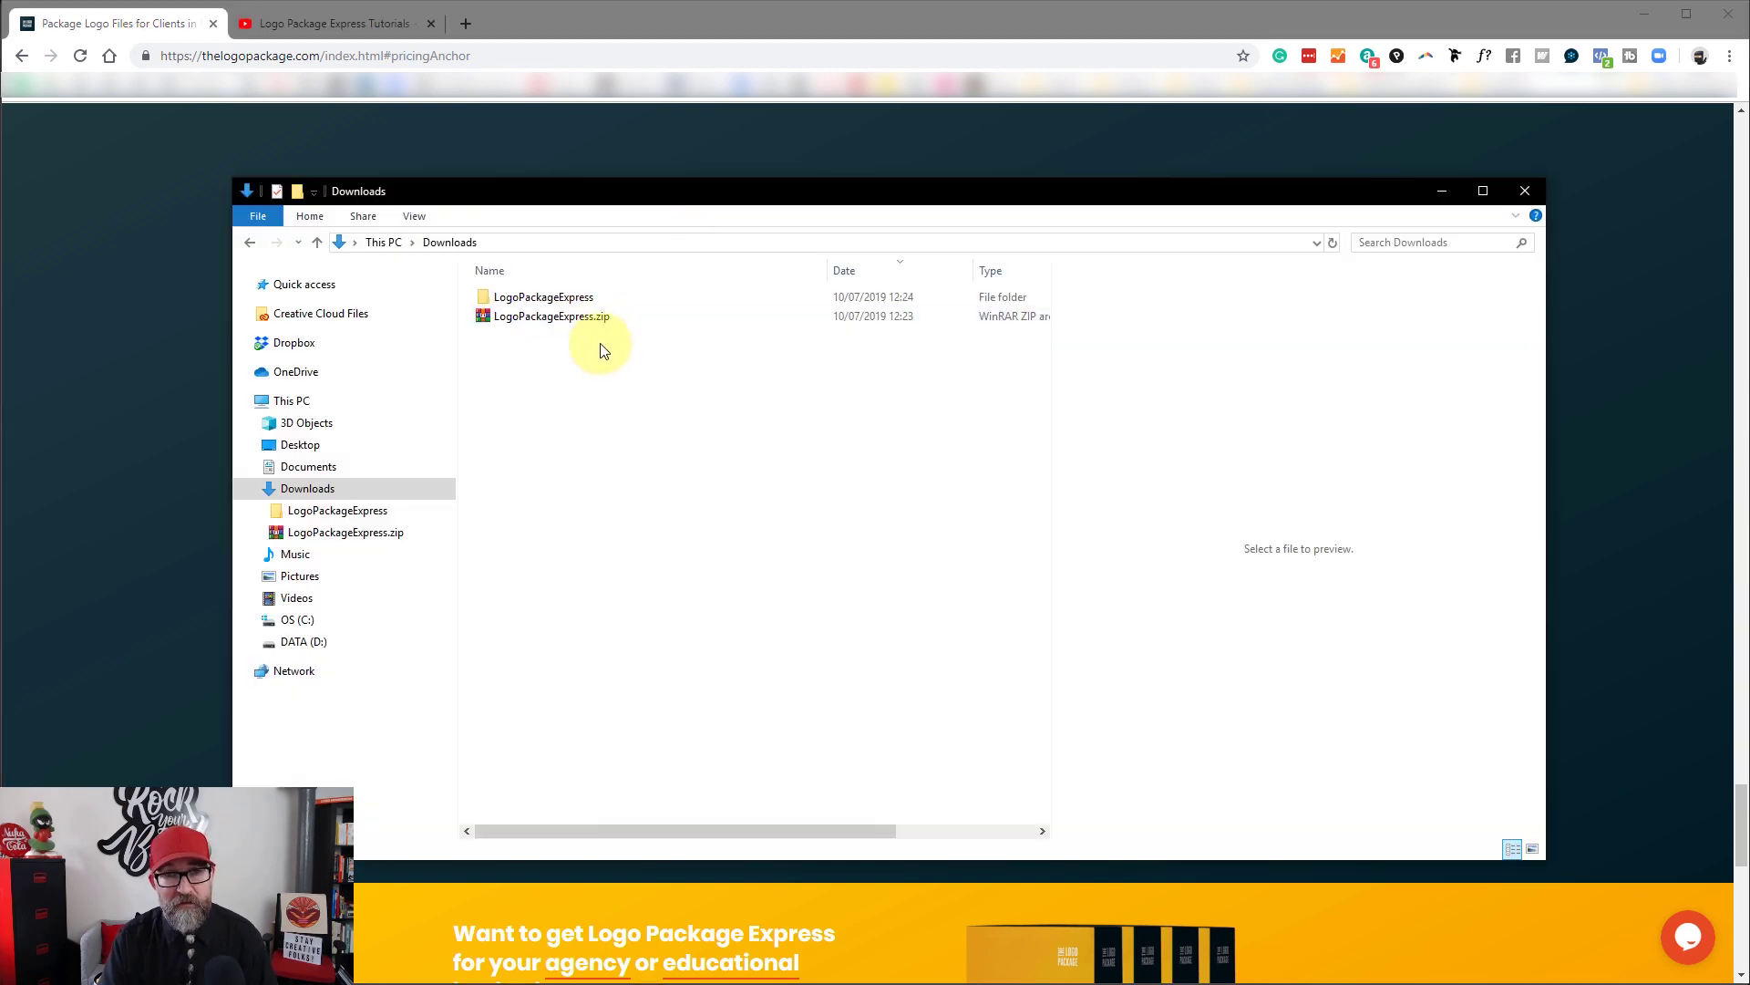
pyautogui.doubleClick(574, 299)
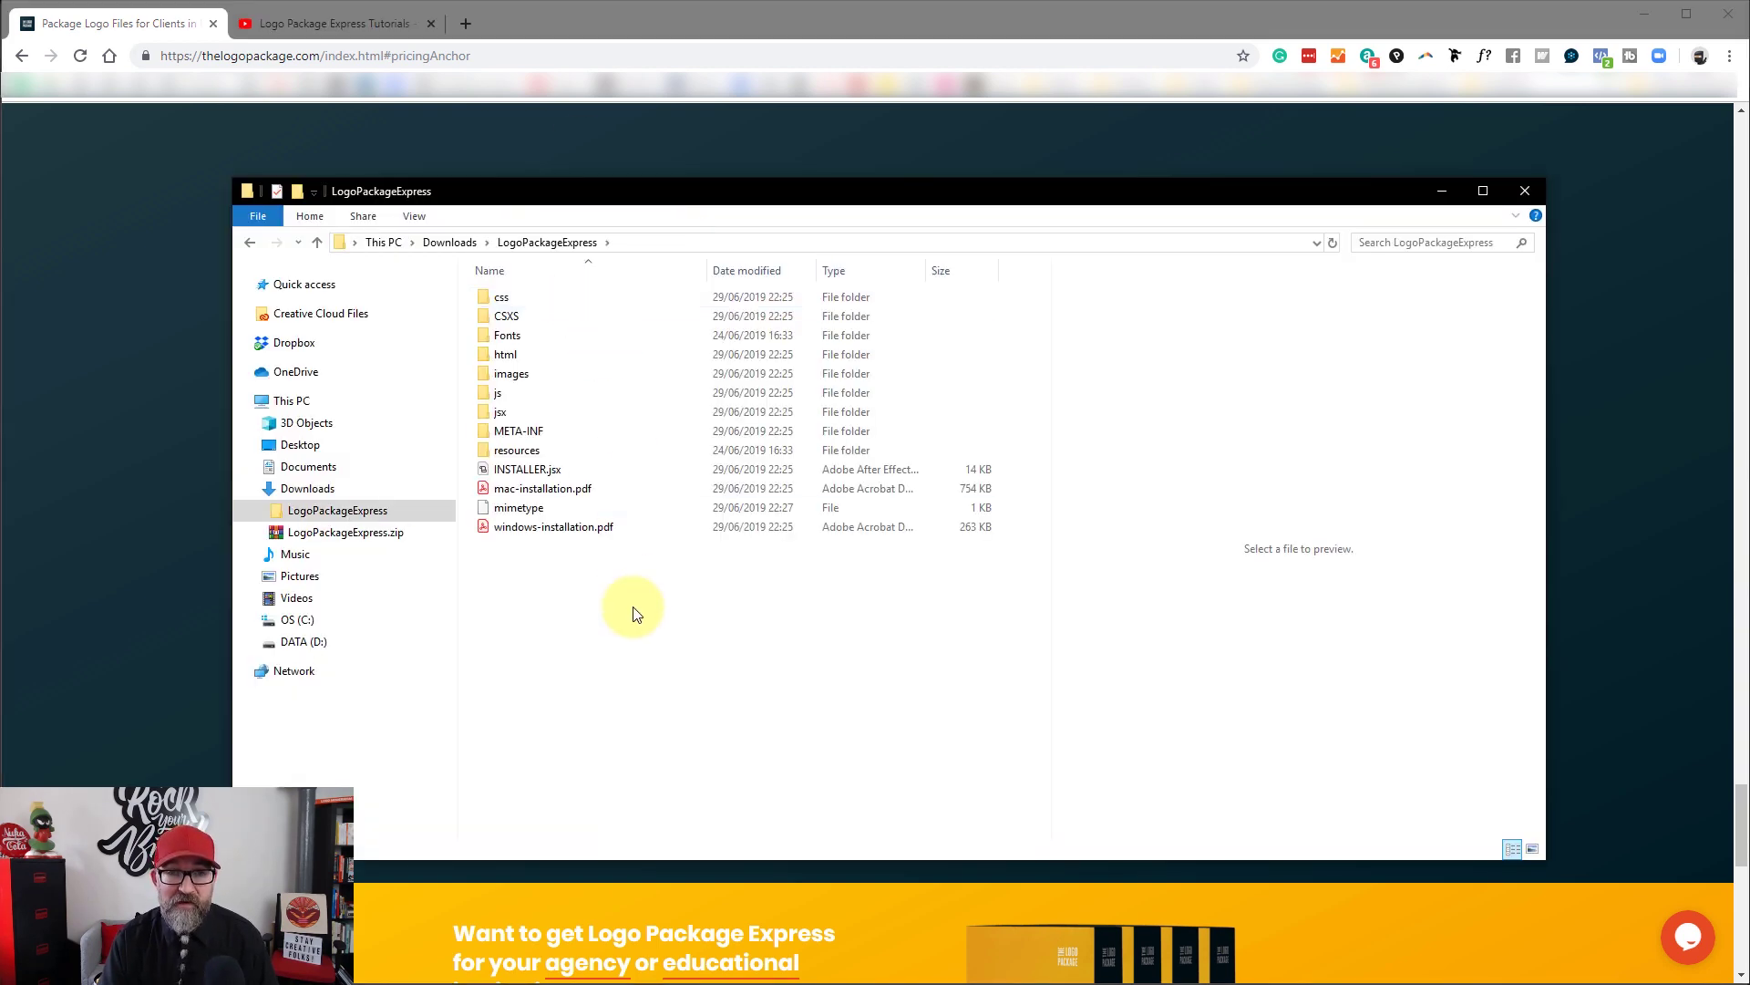
pyautogui.click(565, 489)
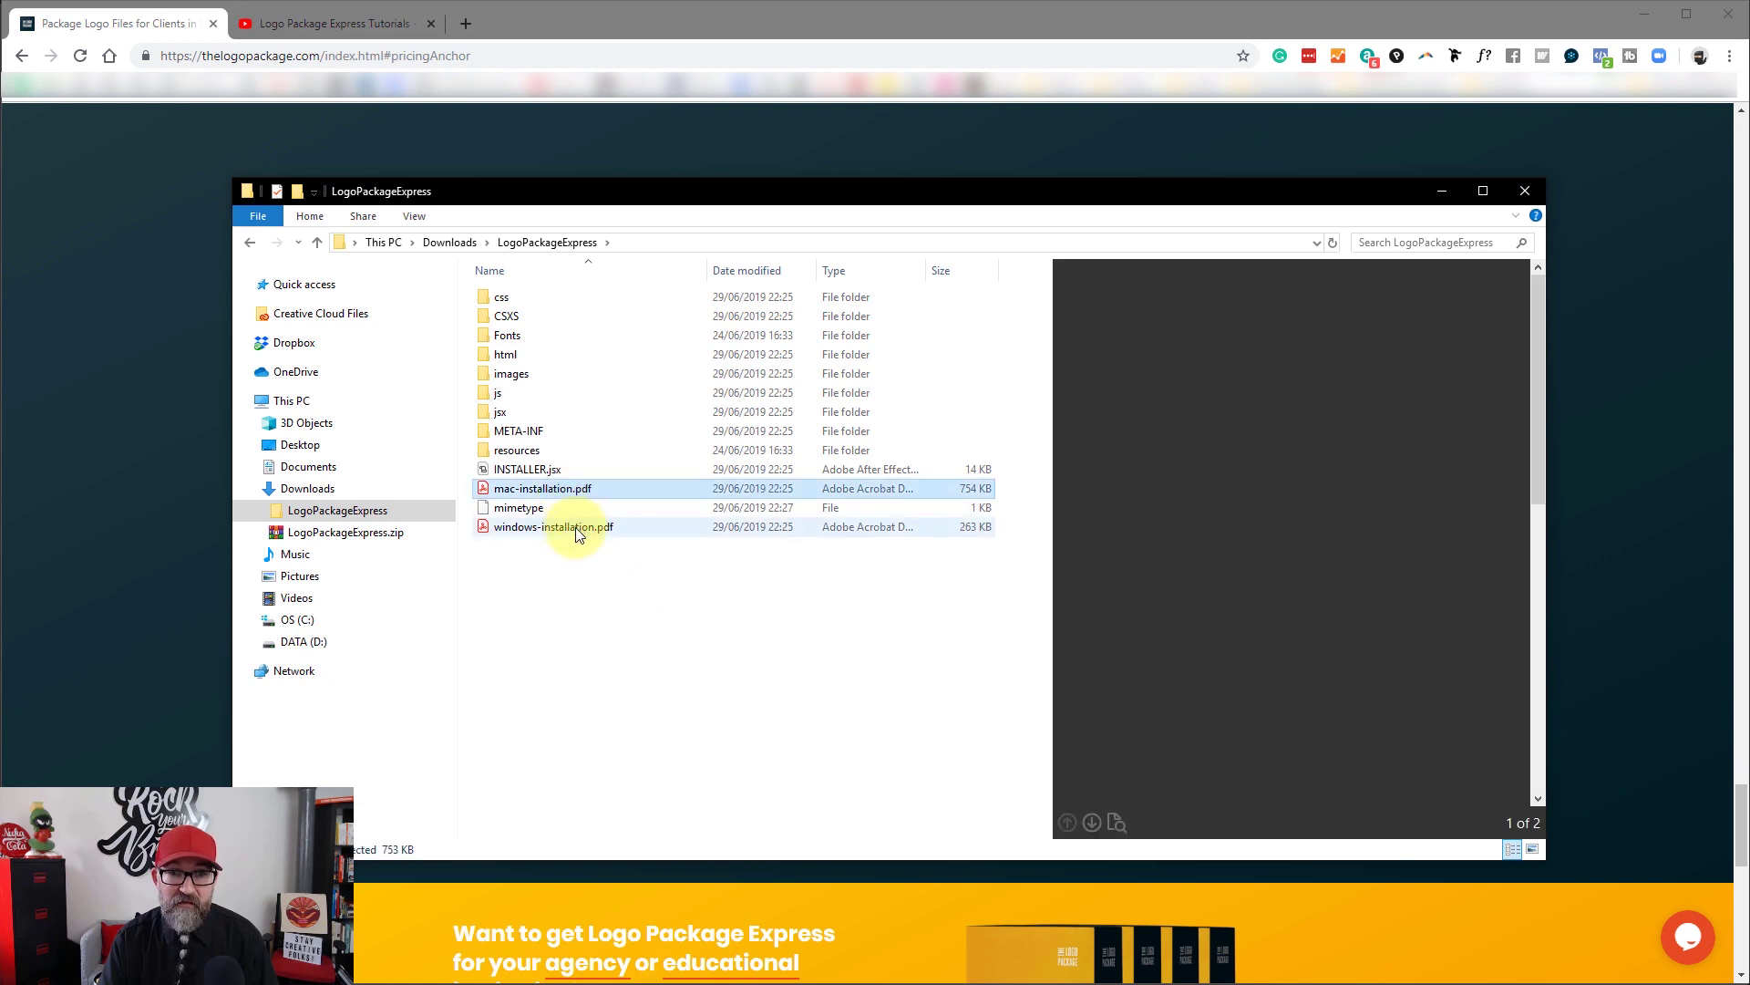
pyautogui.click(576, 527)
pyautogui.click(571, 497)
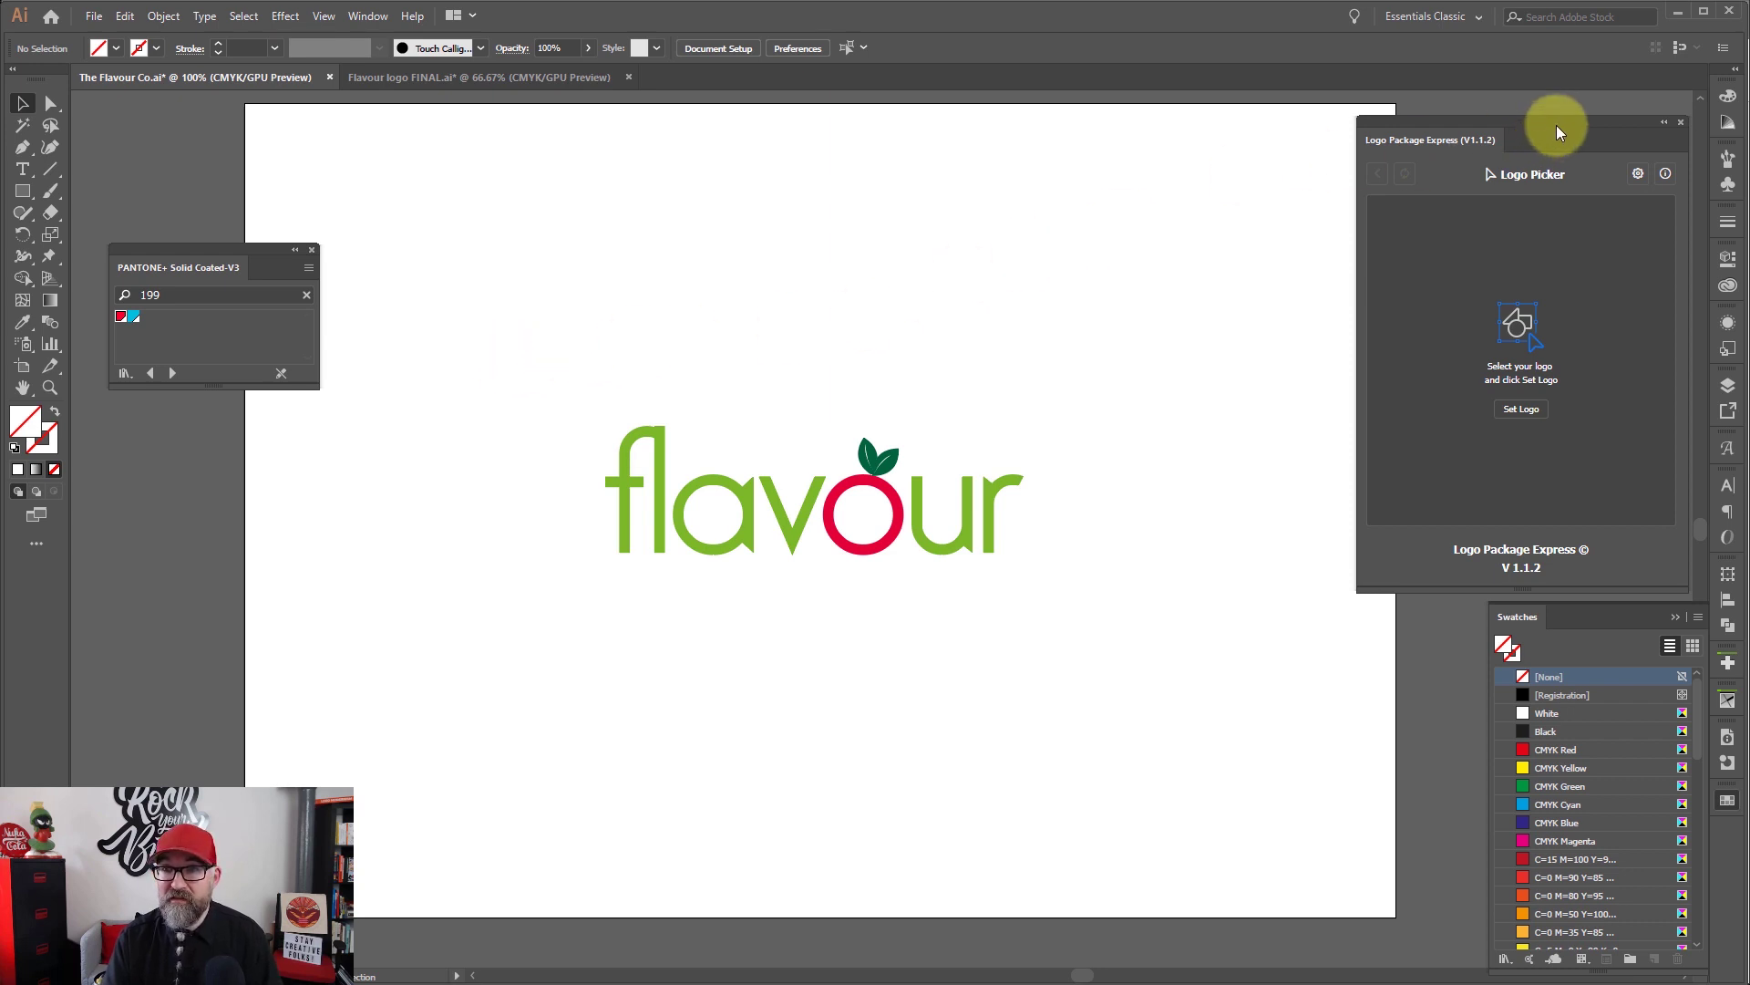
# Step: In Illustrator, put away the Swatches and PANTONE+ Solid Coated-V3 swatches, keeping the Logo Package Express (V1.1.2) extension open
pyautogui.click(1675, 617)
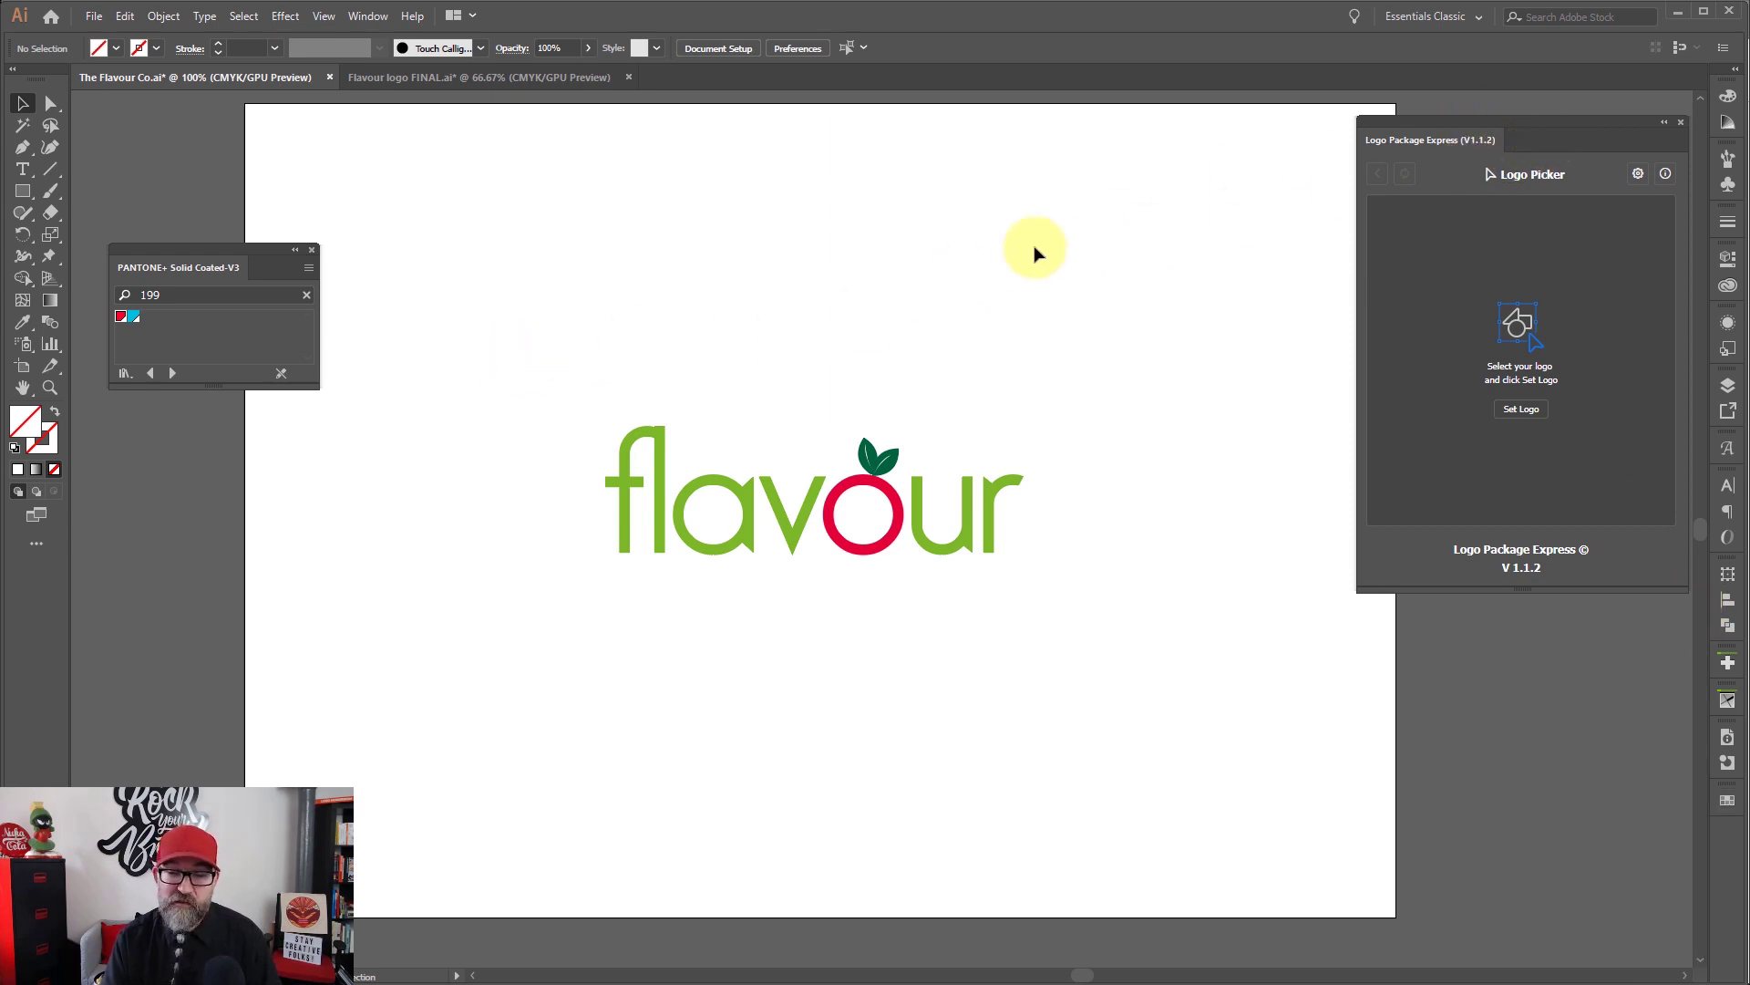
pyautogui.click(362, 17)
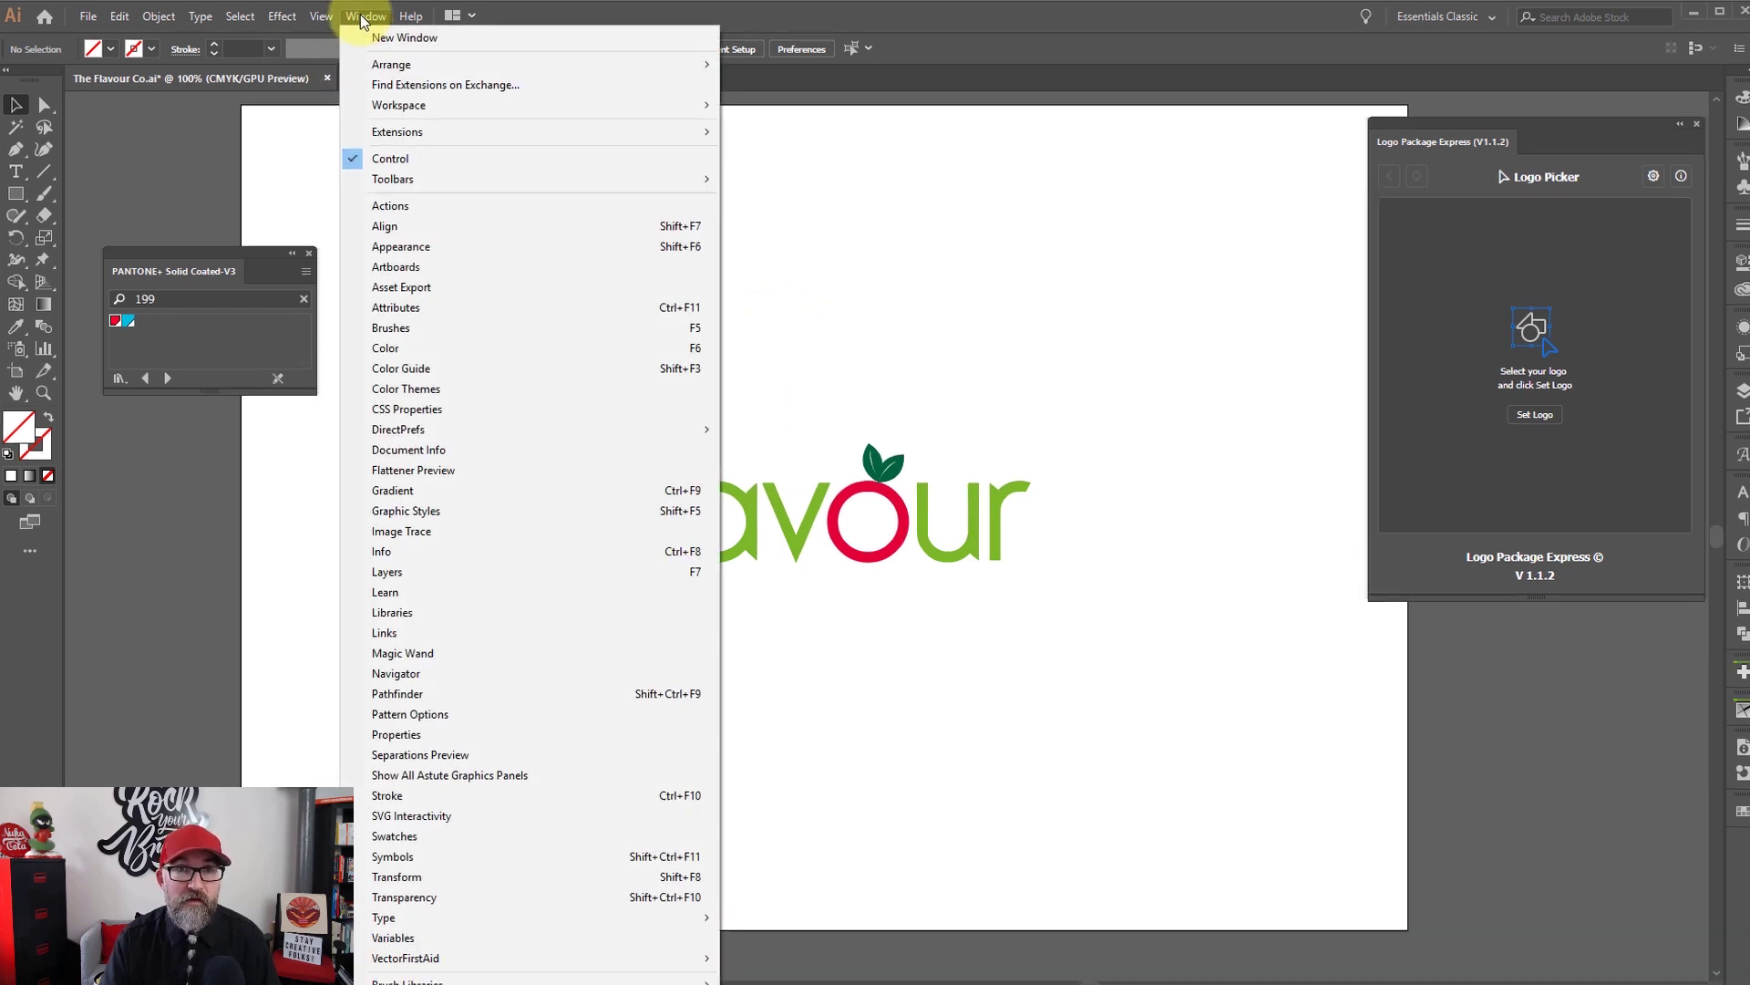
pyautogui.moveTo(405, 133)
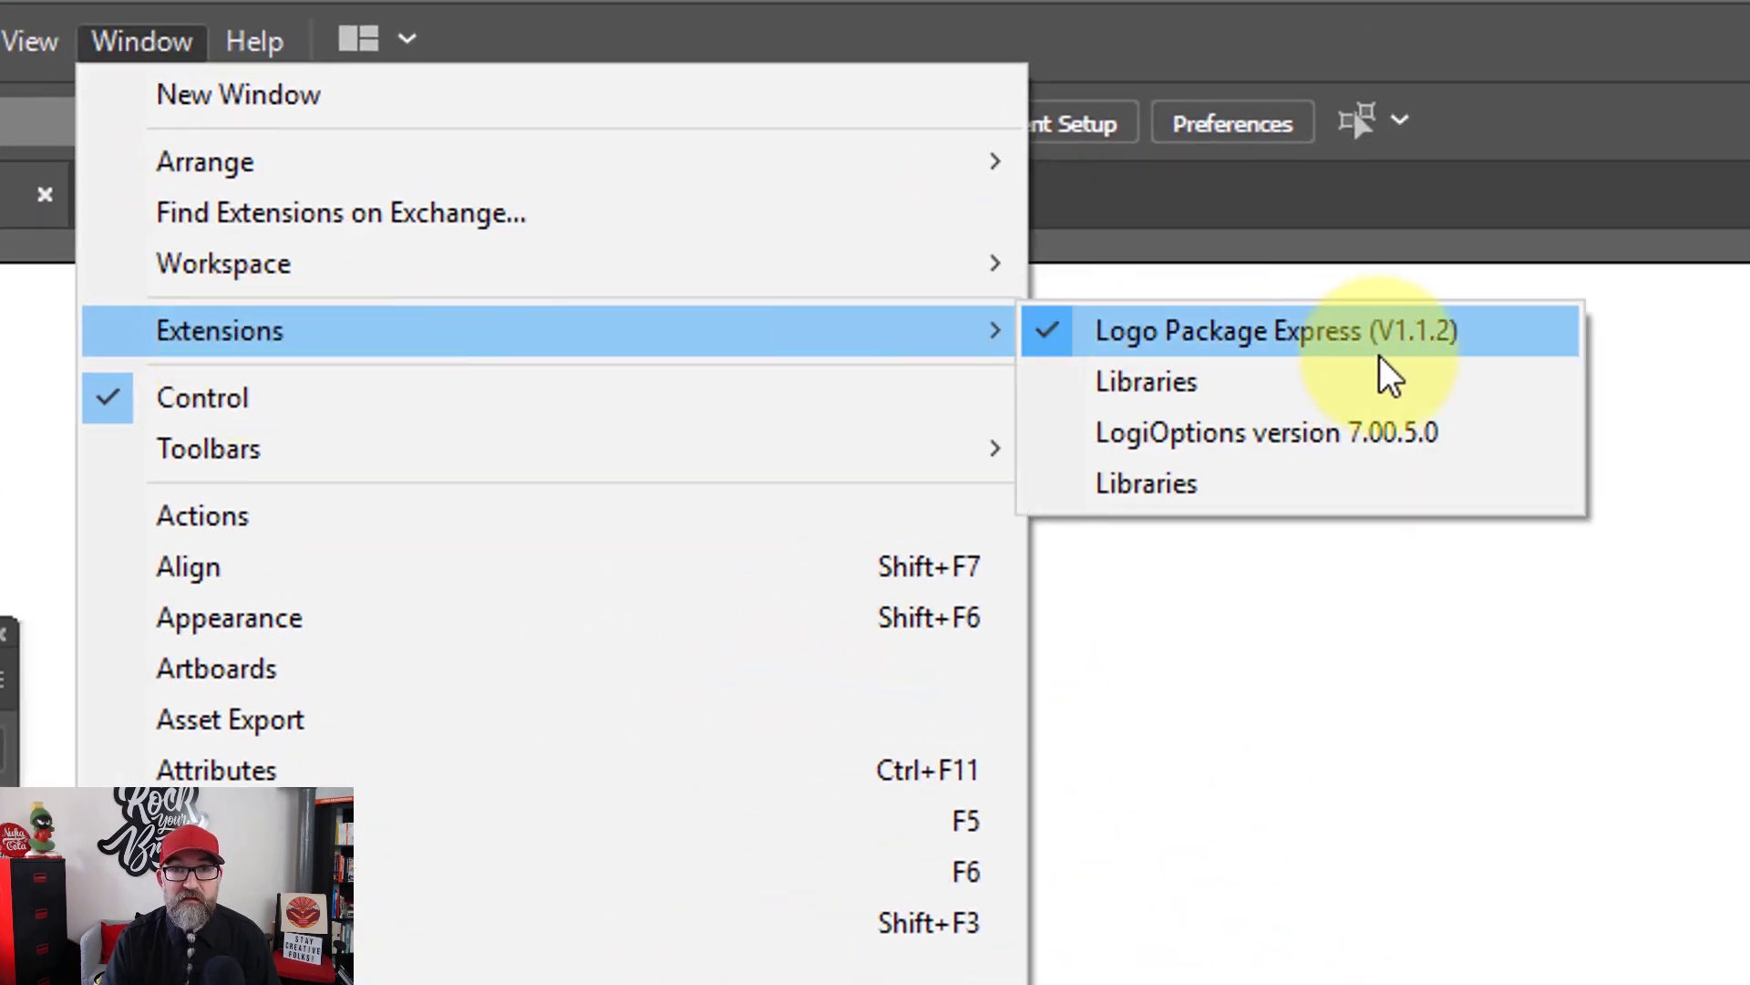
pyautogui.click(1356, 342)
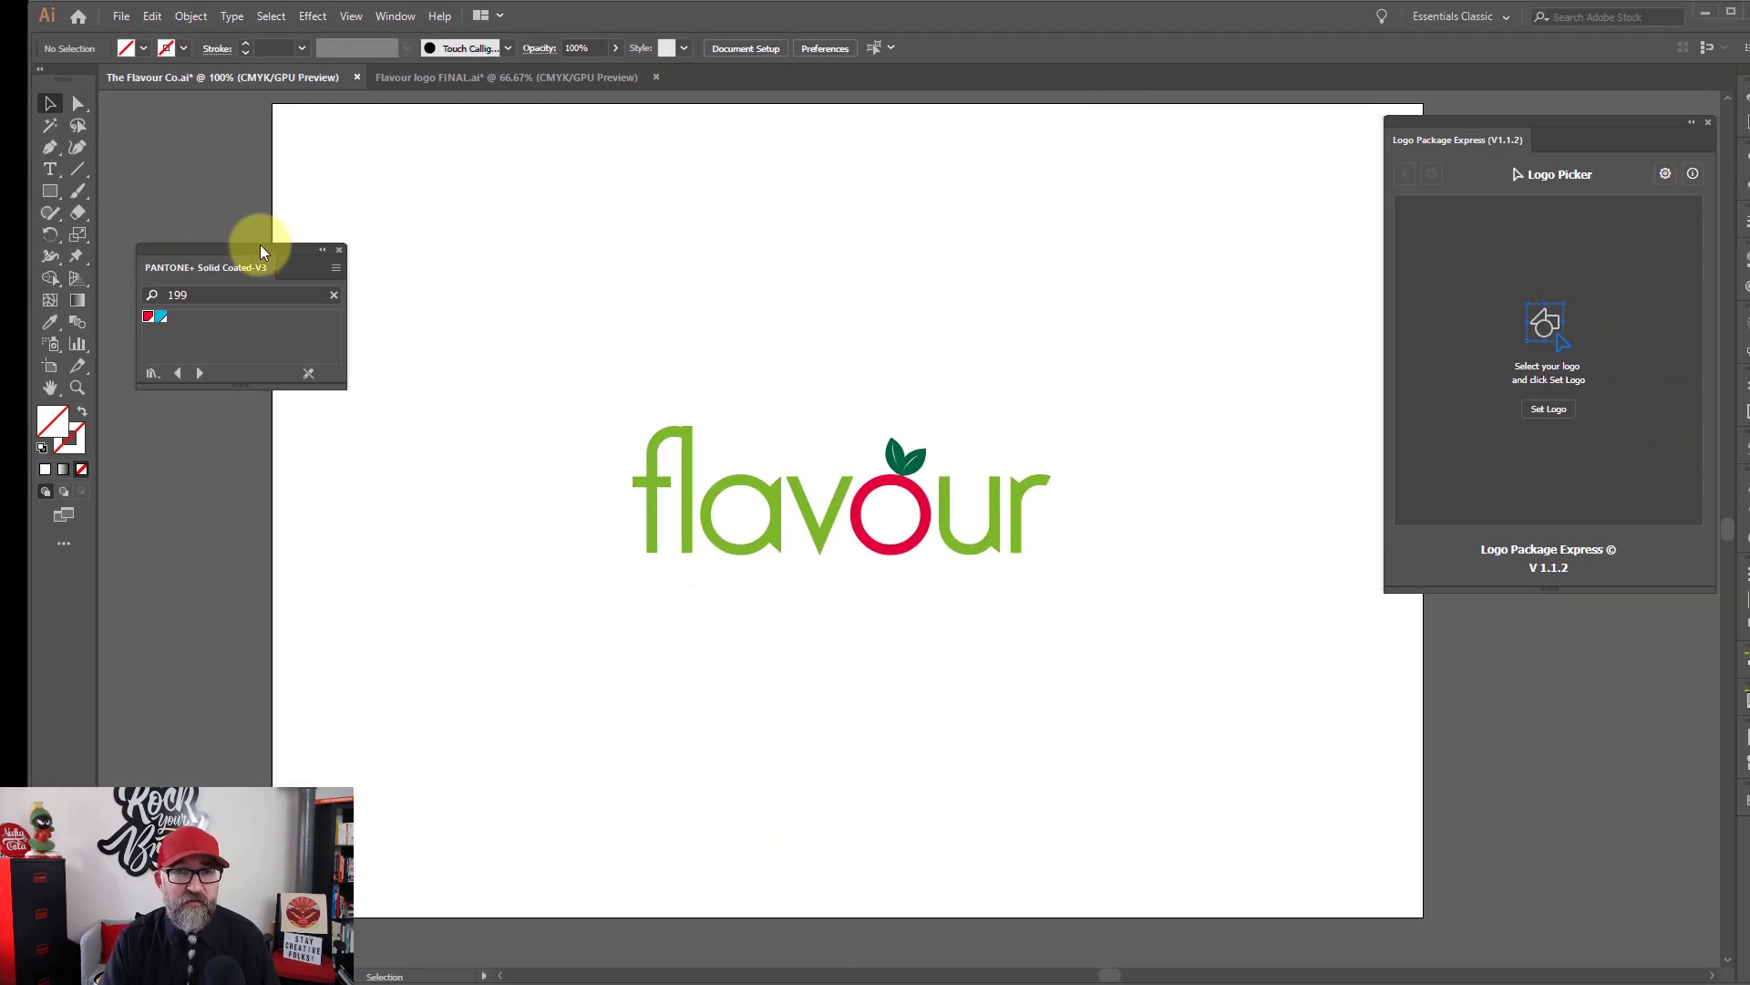
pyautogui.moveTo(254, 246); pyautogui.dragTo(225, 186)
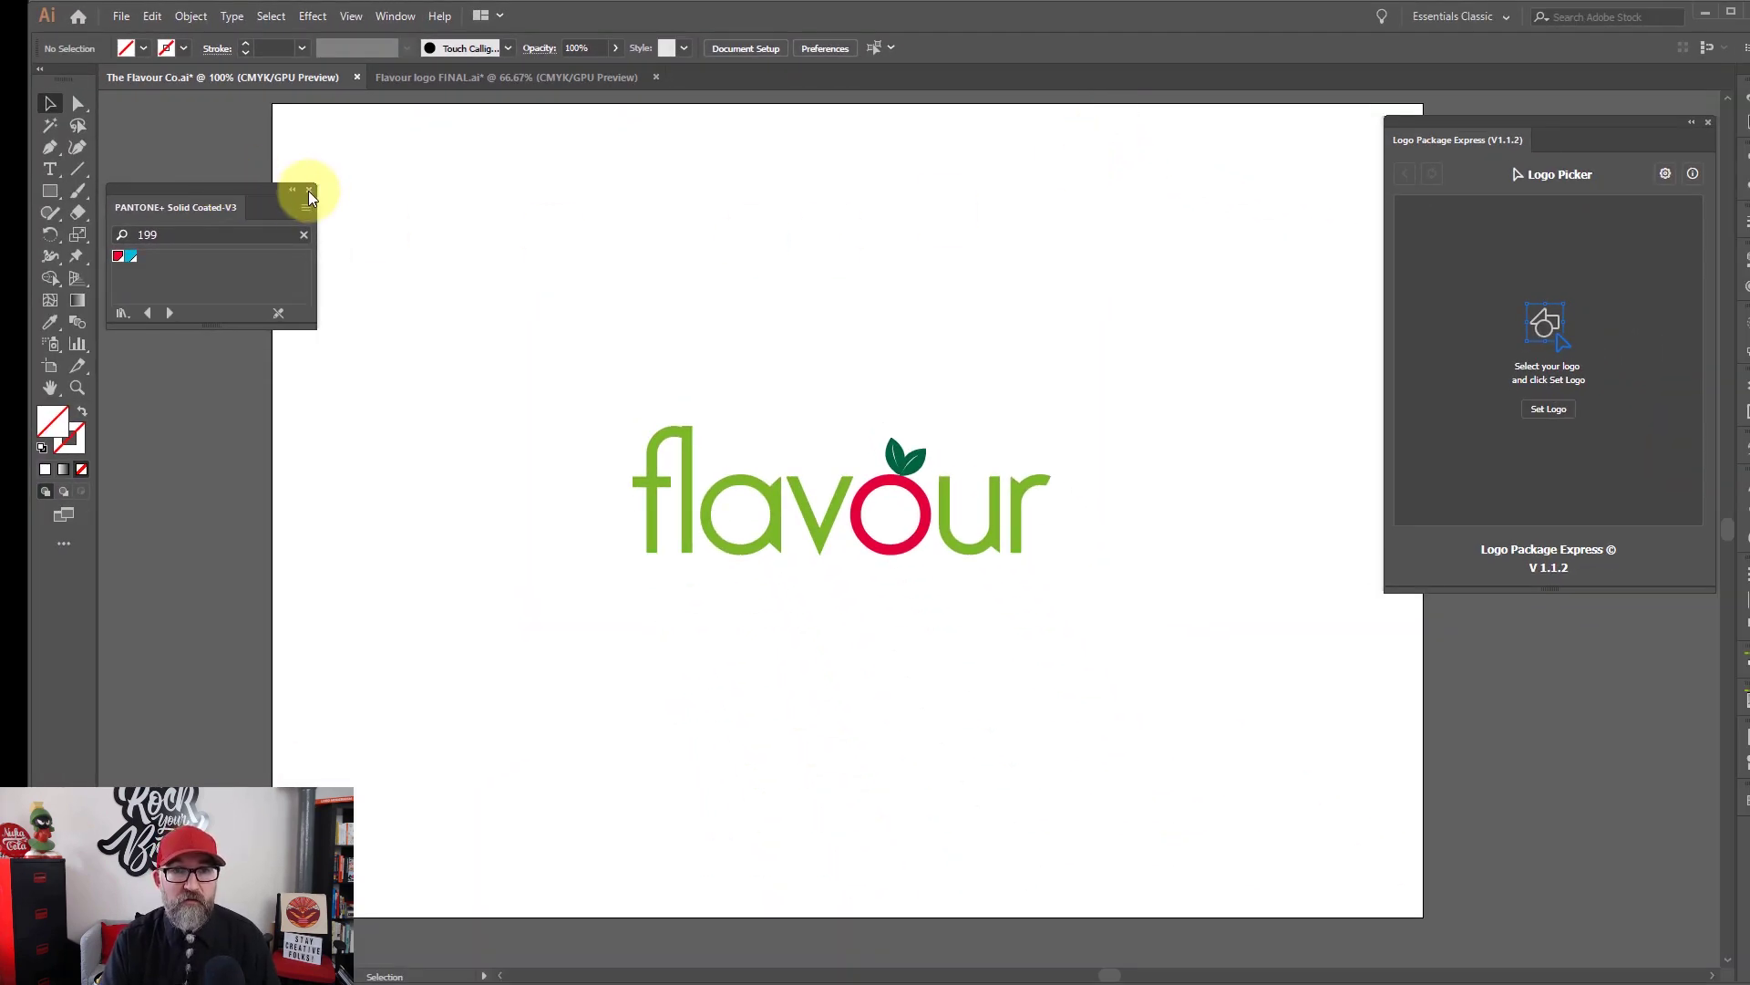
pyautogui.click(310, 191)
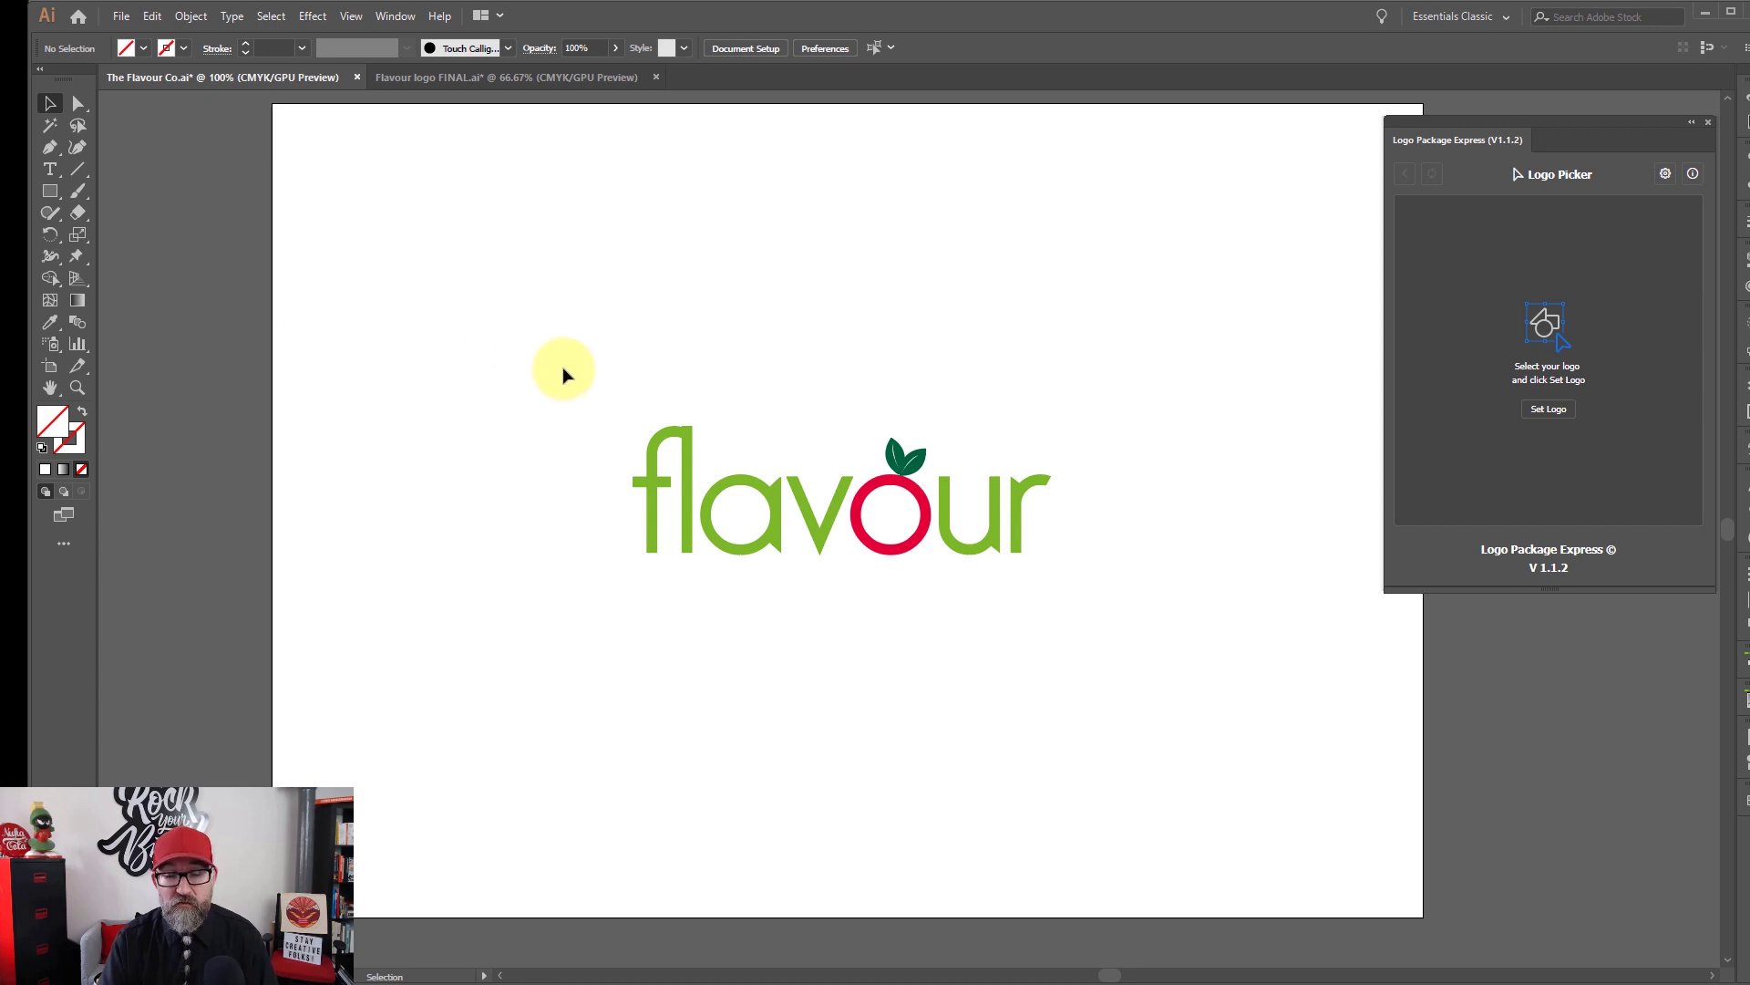
# Step: Select the whole flavour logo on the artboard and set it as the logo in Logo Package Express
pyautogui.moveTo(563, 373); pyautogui.dragTo(1137, 651)
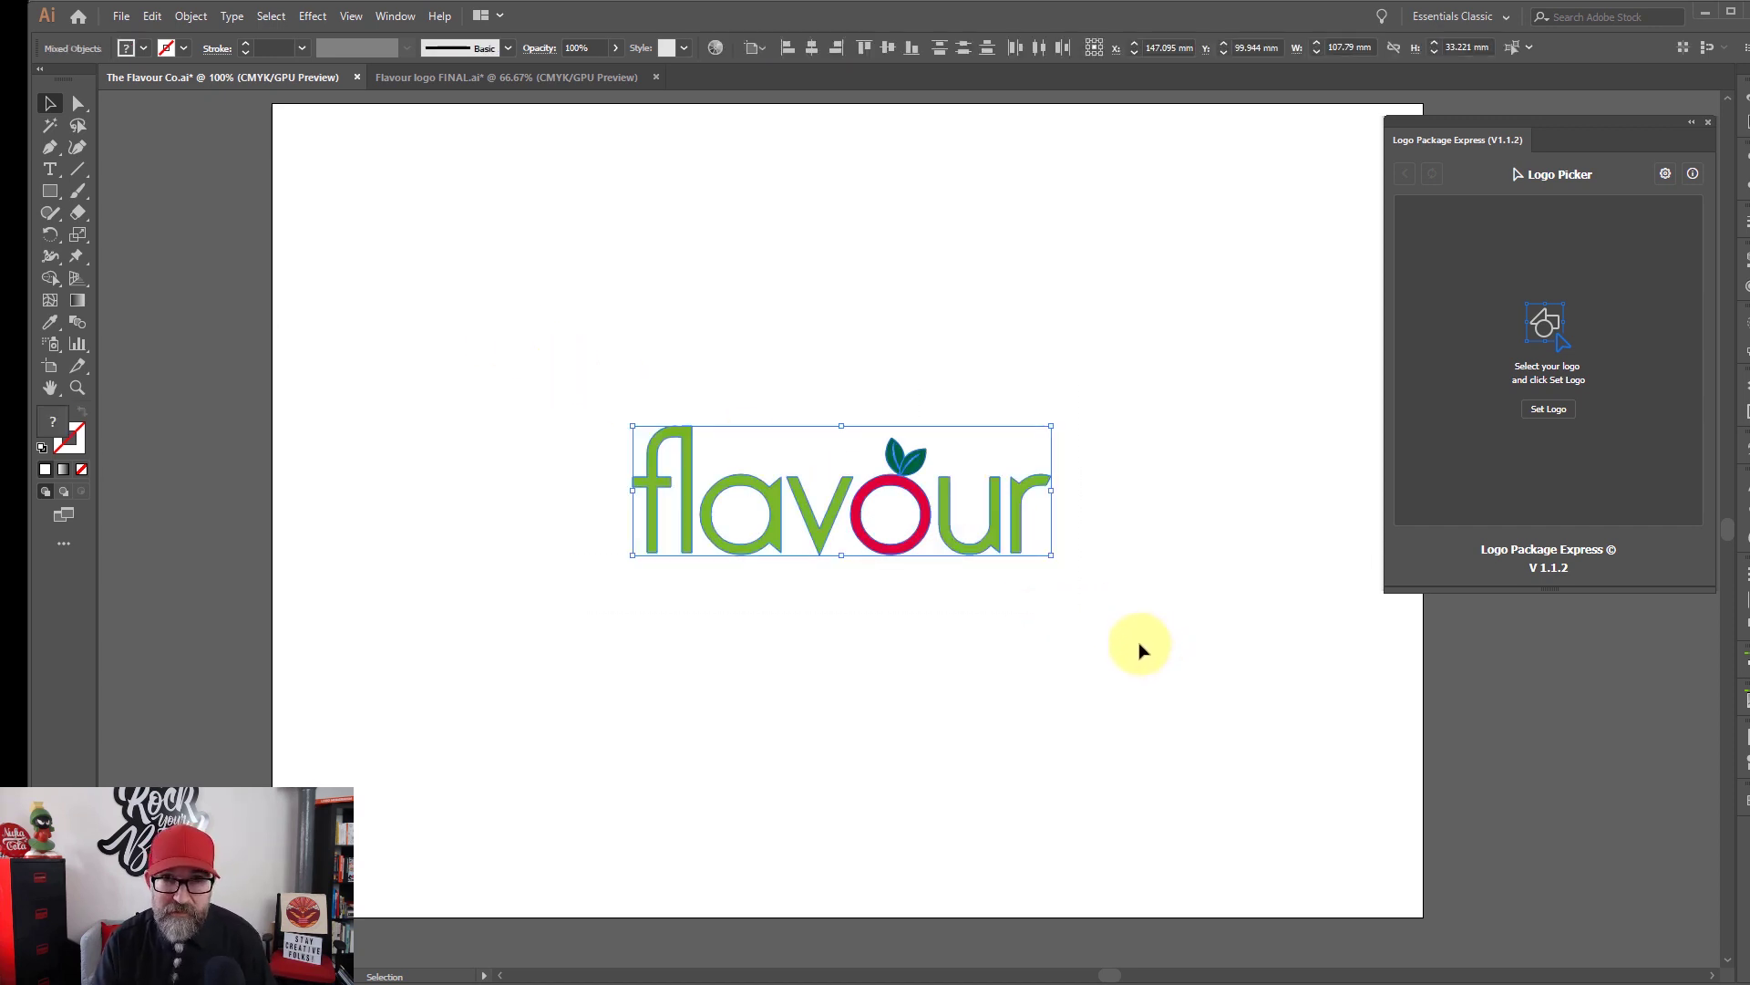
pyautogui.moveTo(520, 361); pyautogui.dragTo(1155, 677)
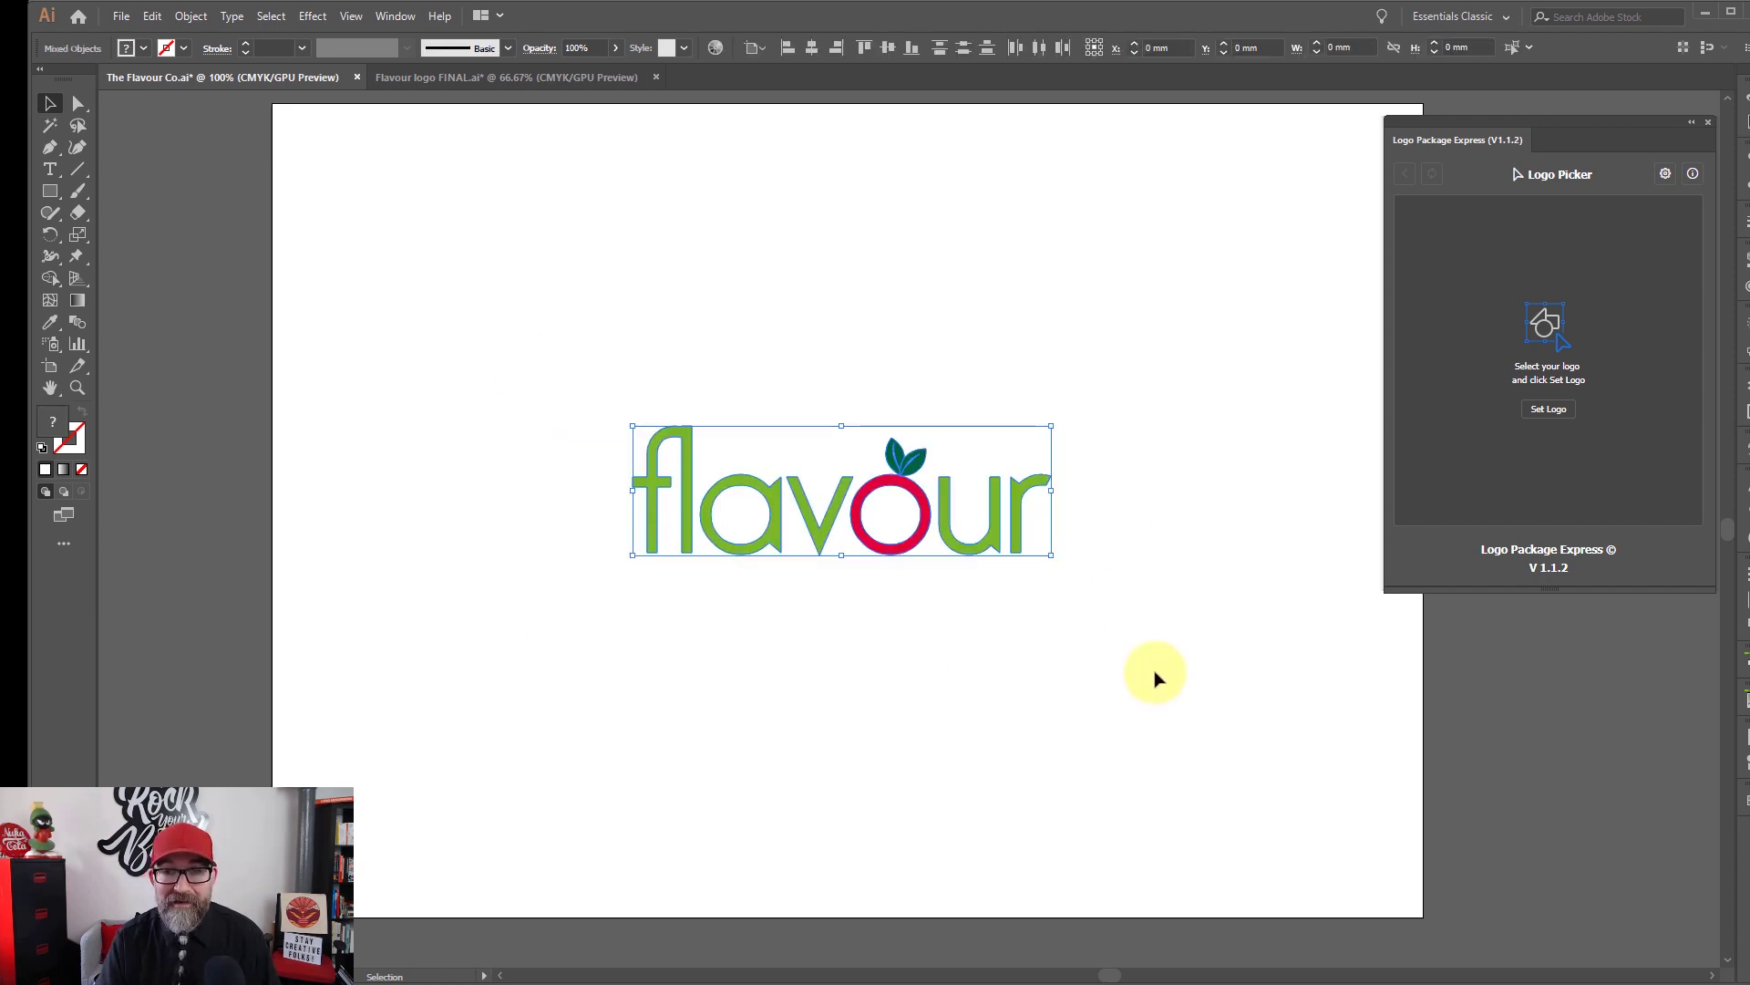
pyautogui.click(1548, 412)
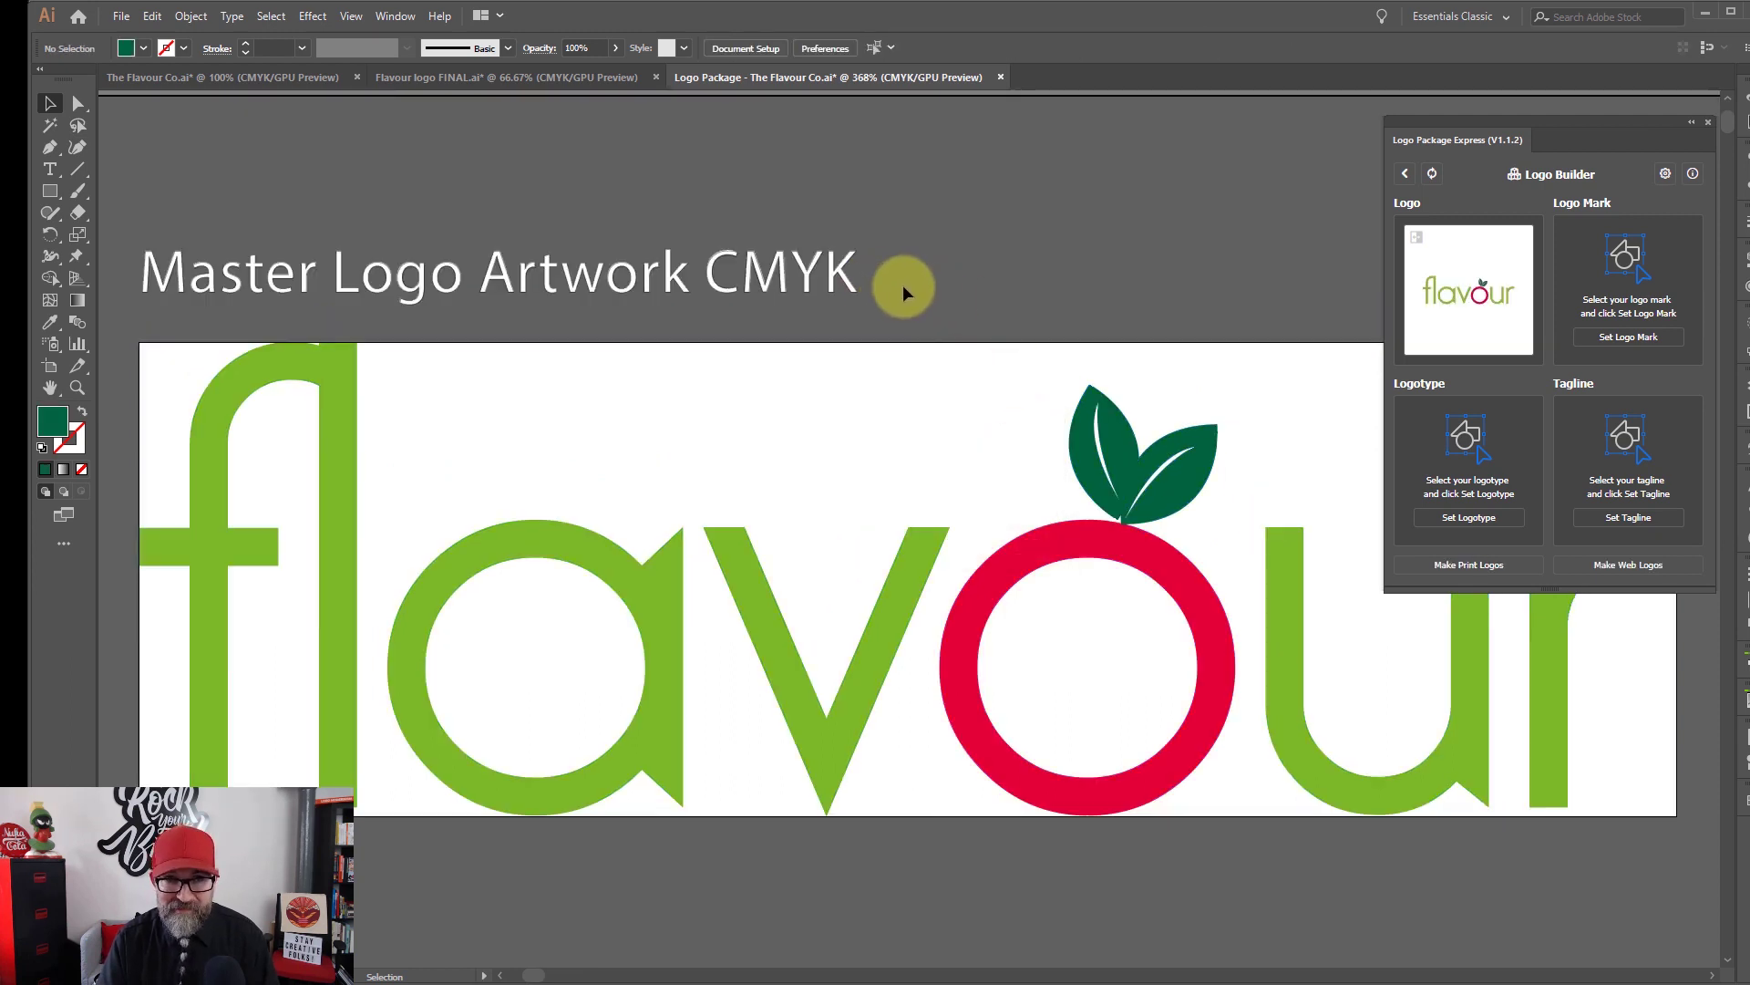
pyautogui.hotkey('ctrl', '-')
pyautogui.hotkey('ctrl', '-')
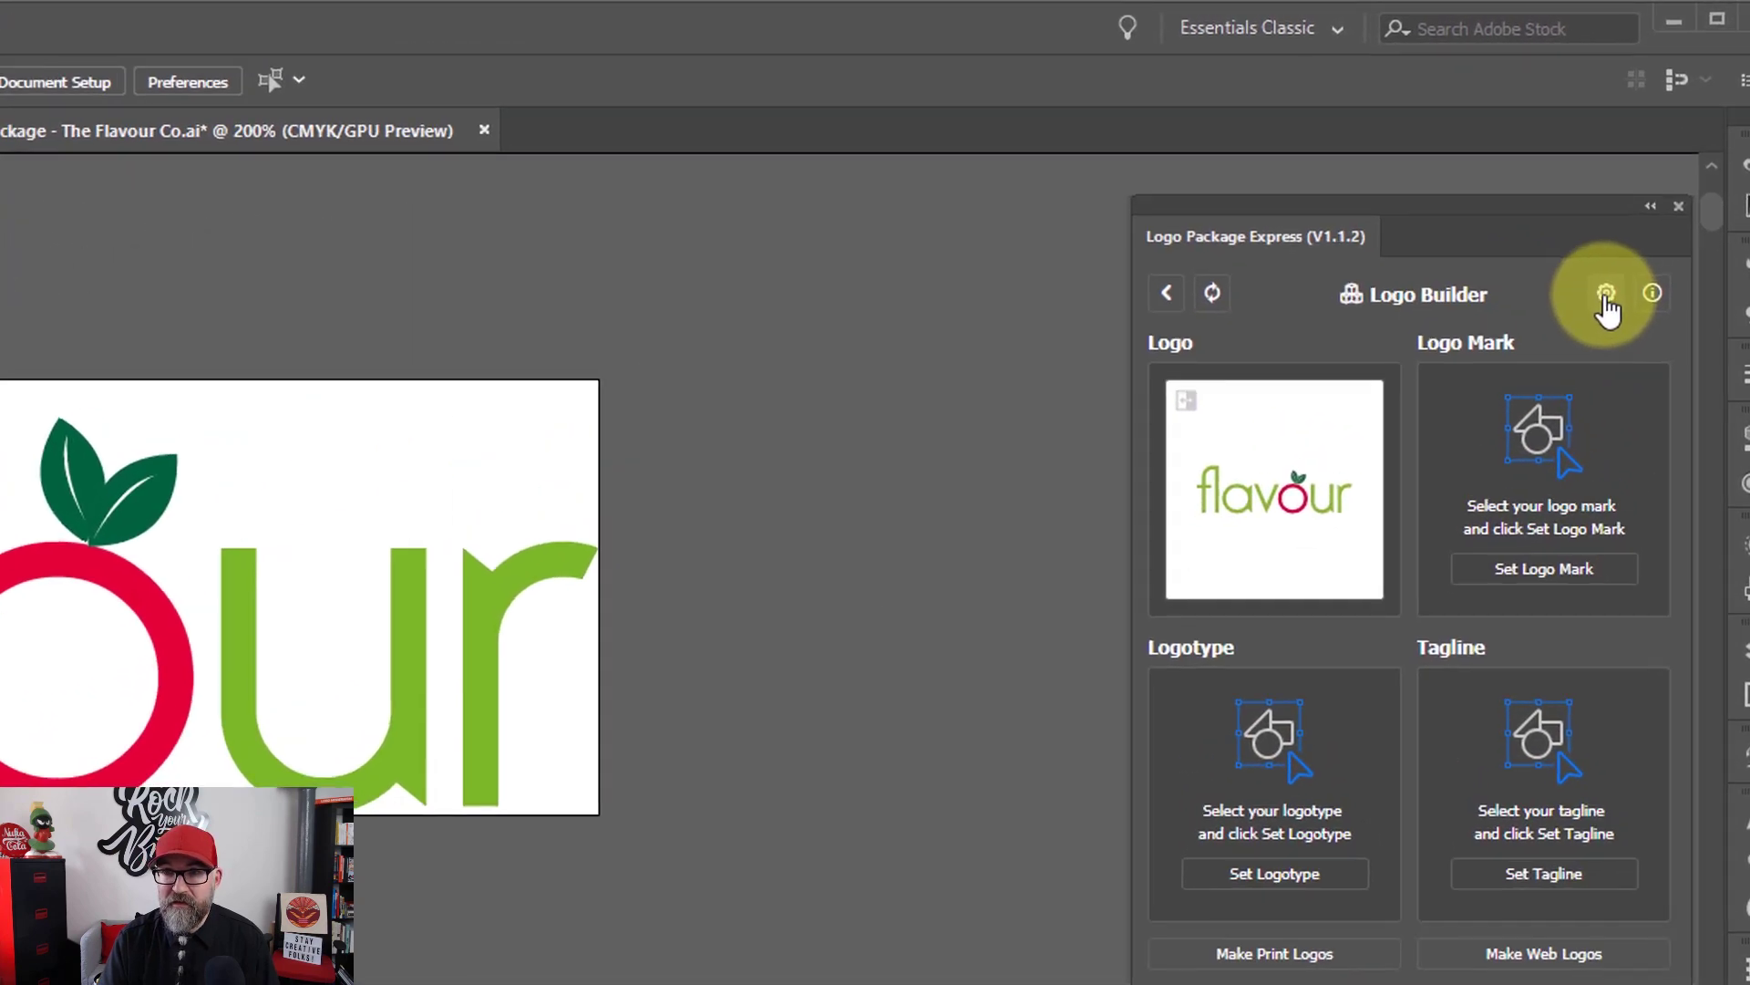
# Step: Open the extension's settings and try the Uncoated and Automatic Pantone conversion options, ending on Coated only with Manual
pyautogui.click(1606, 294)
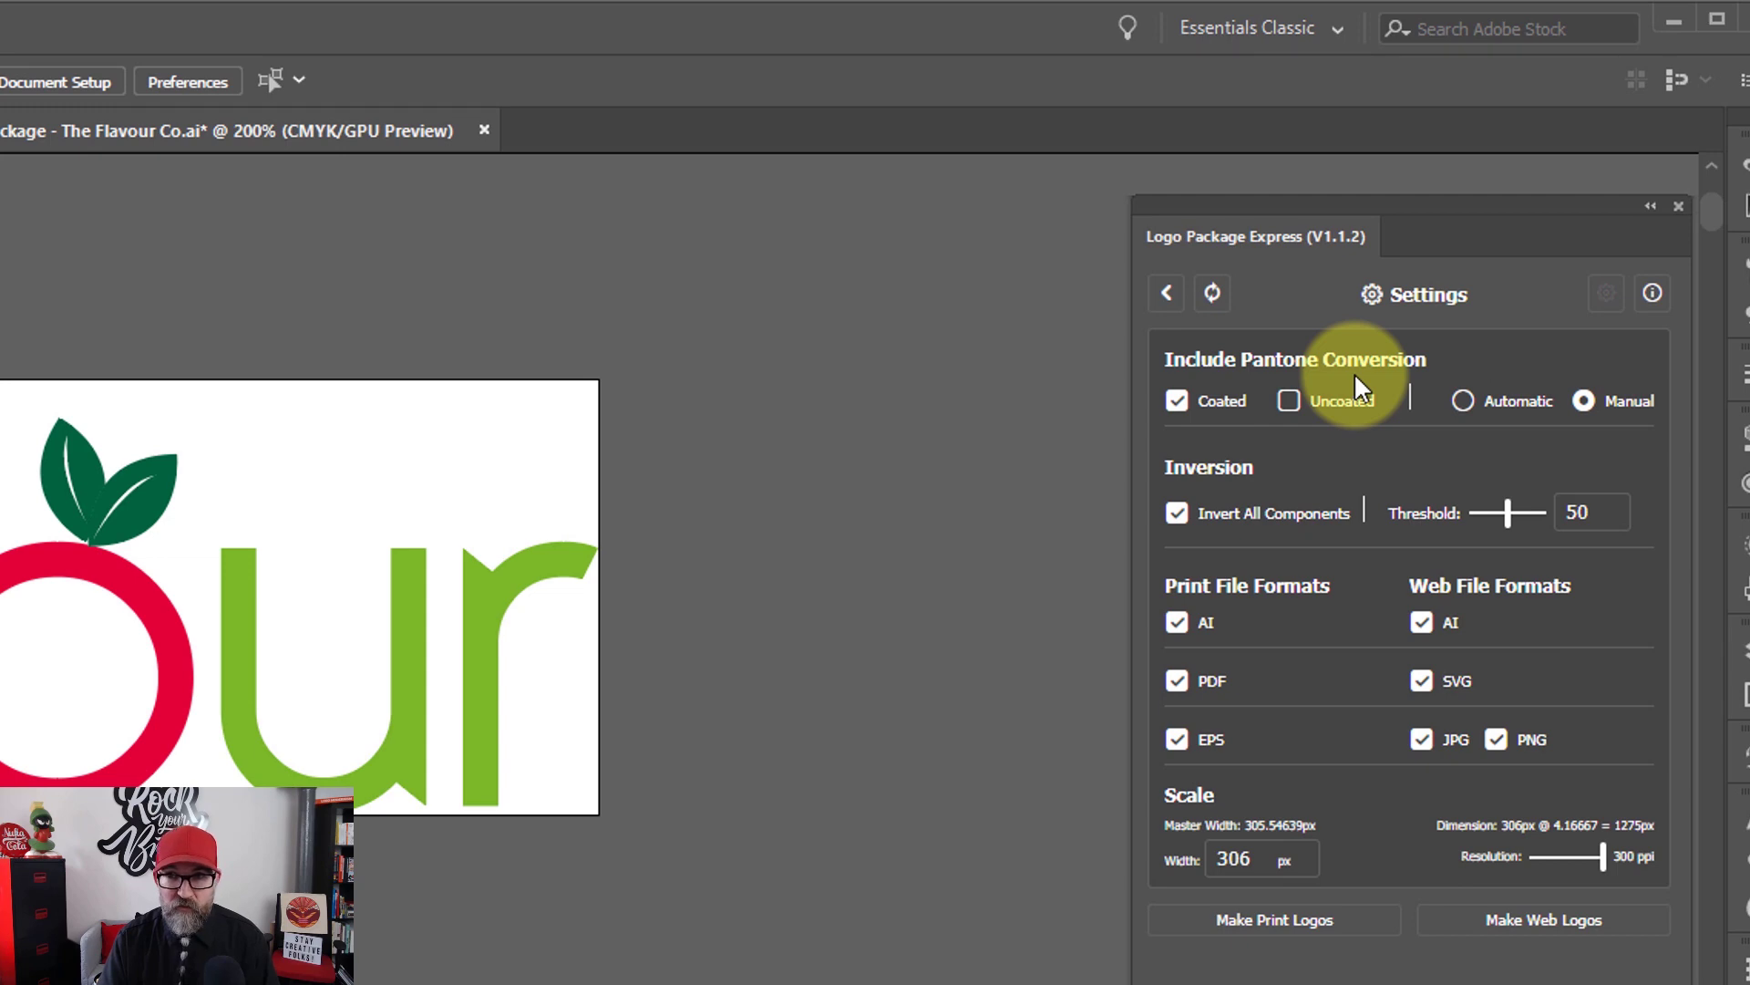
pyautogui.click(1176, 402)
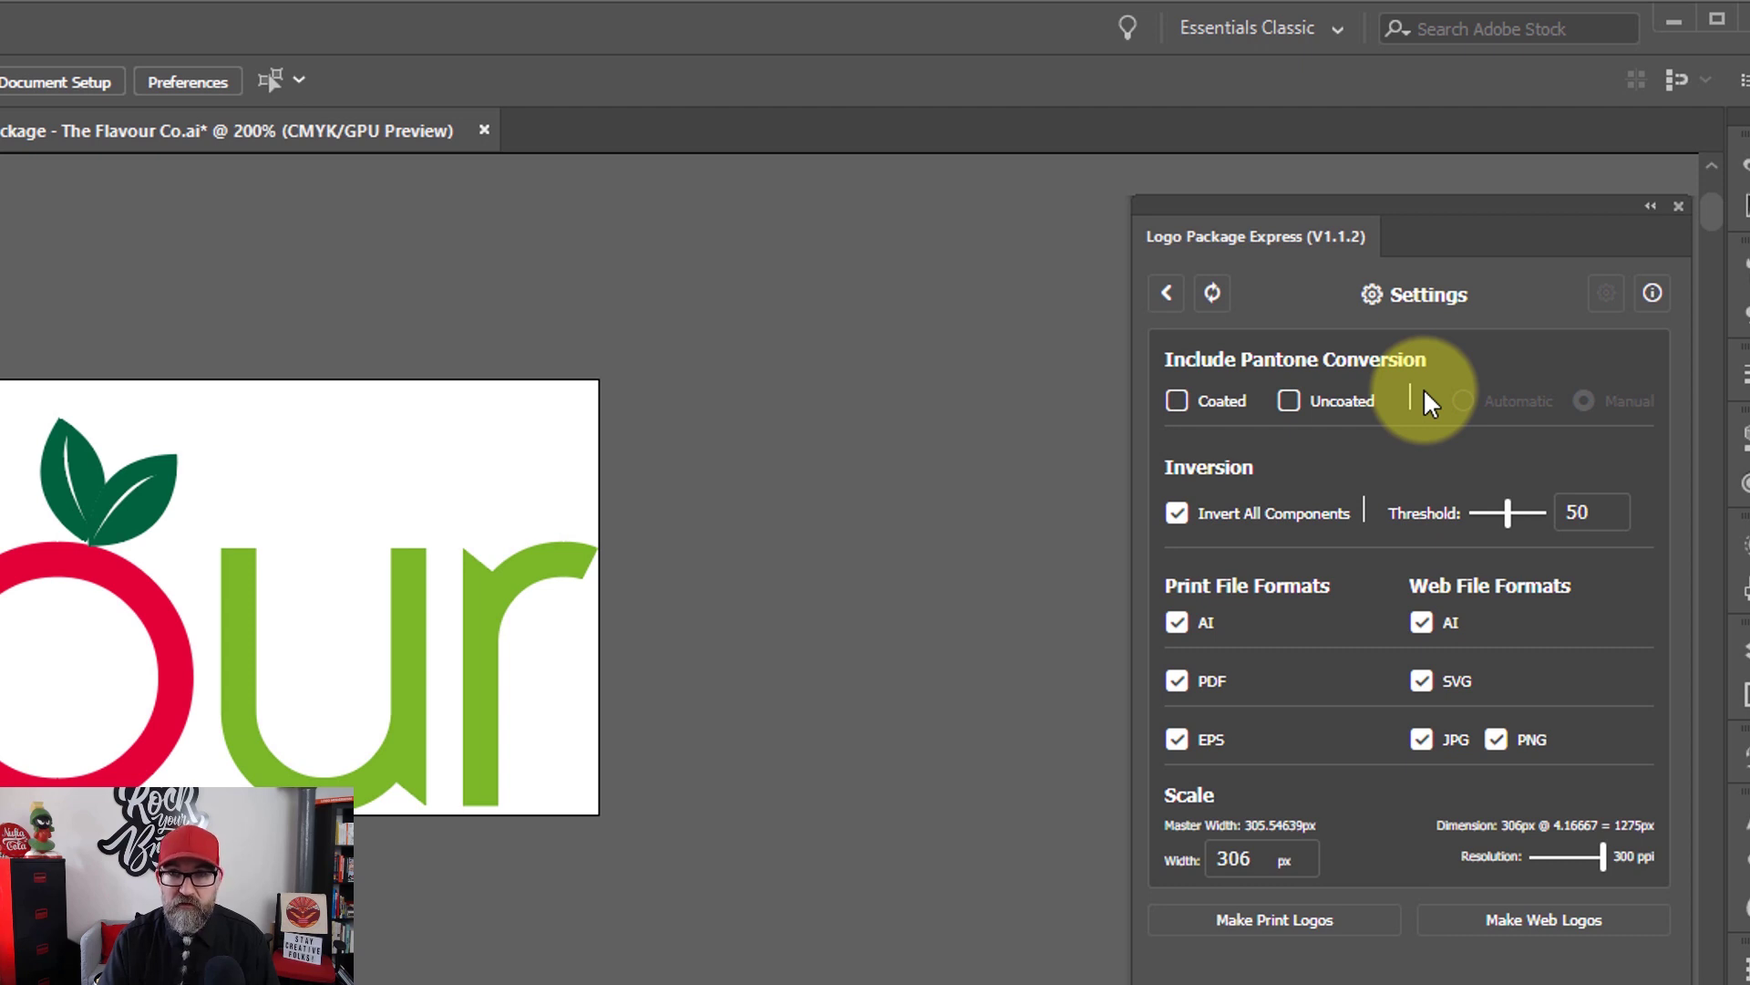
pyautogui.click(1177, 401)
pyautogui.click(1287, 402)
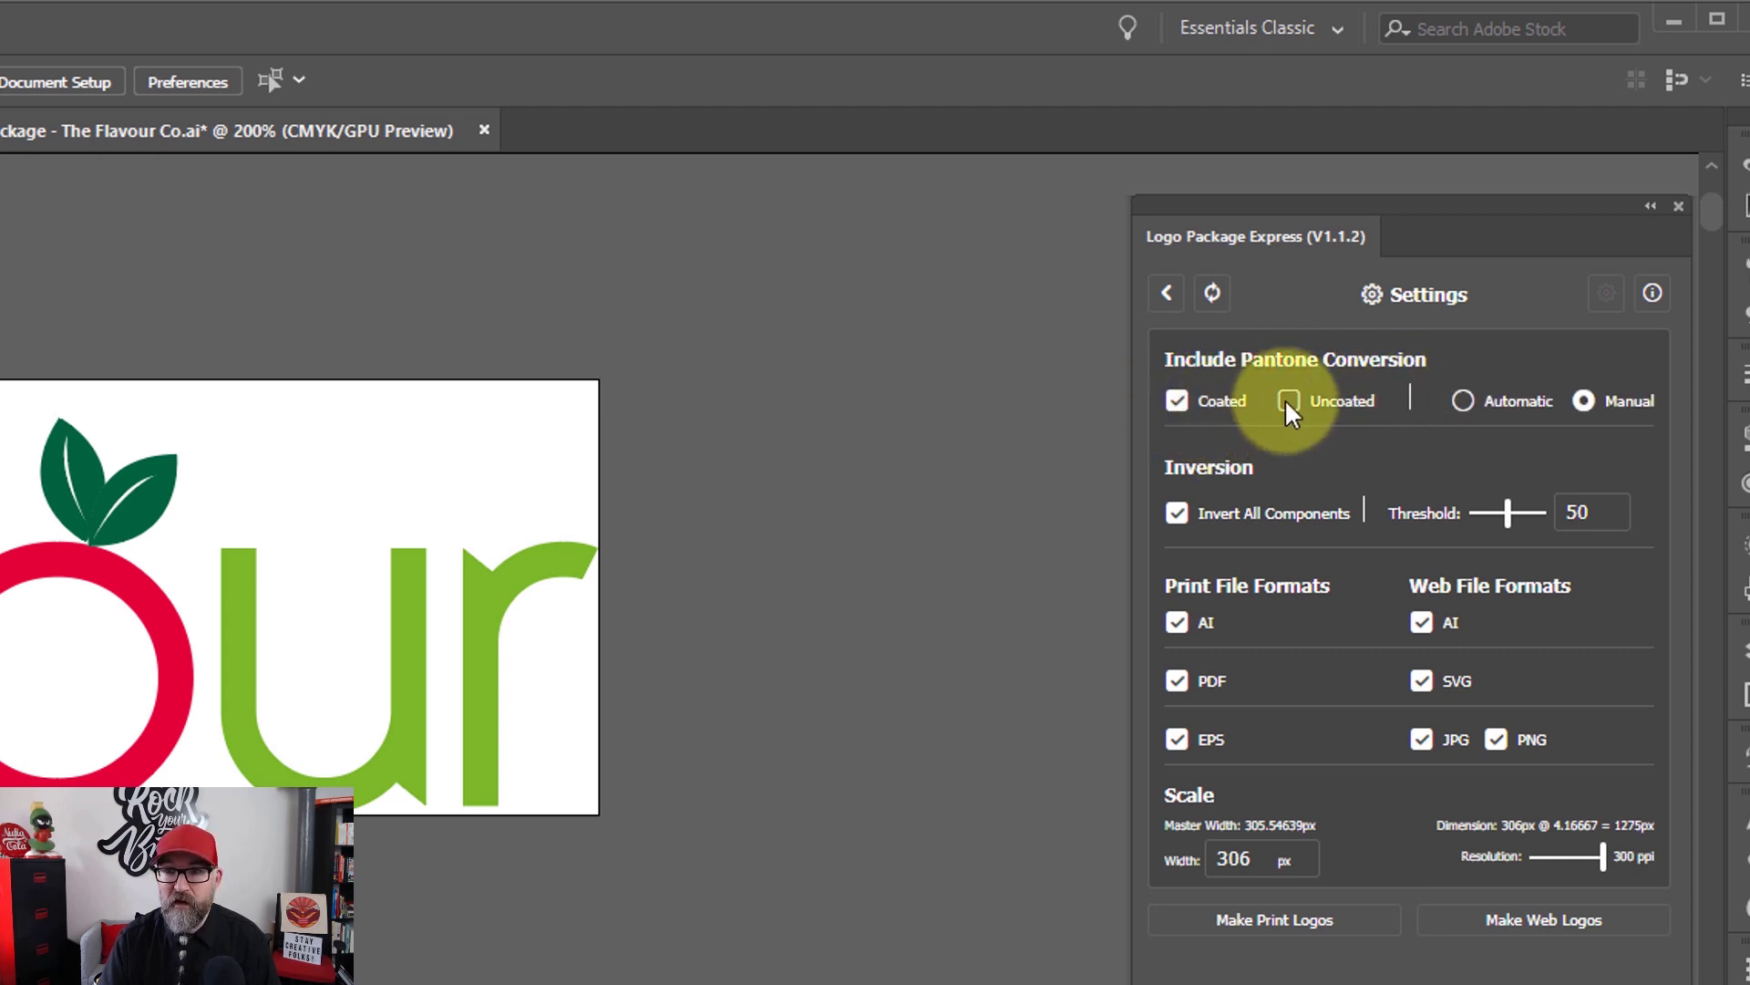
pyautogui.click(1463, 402)
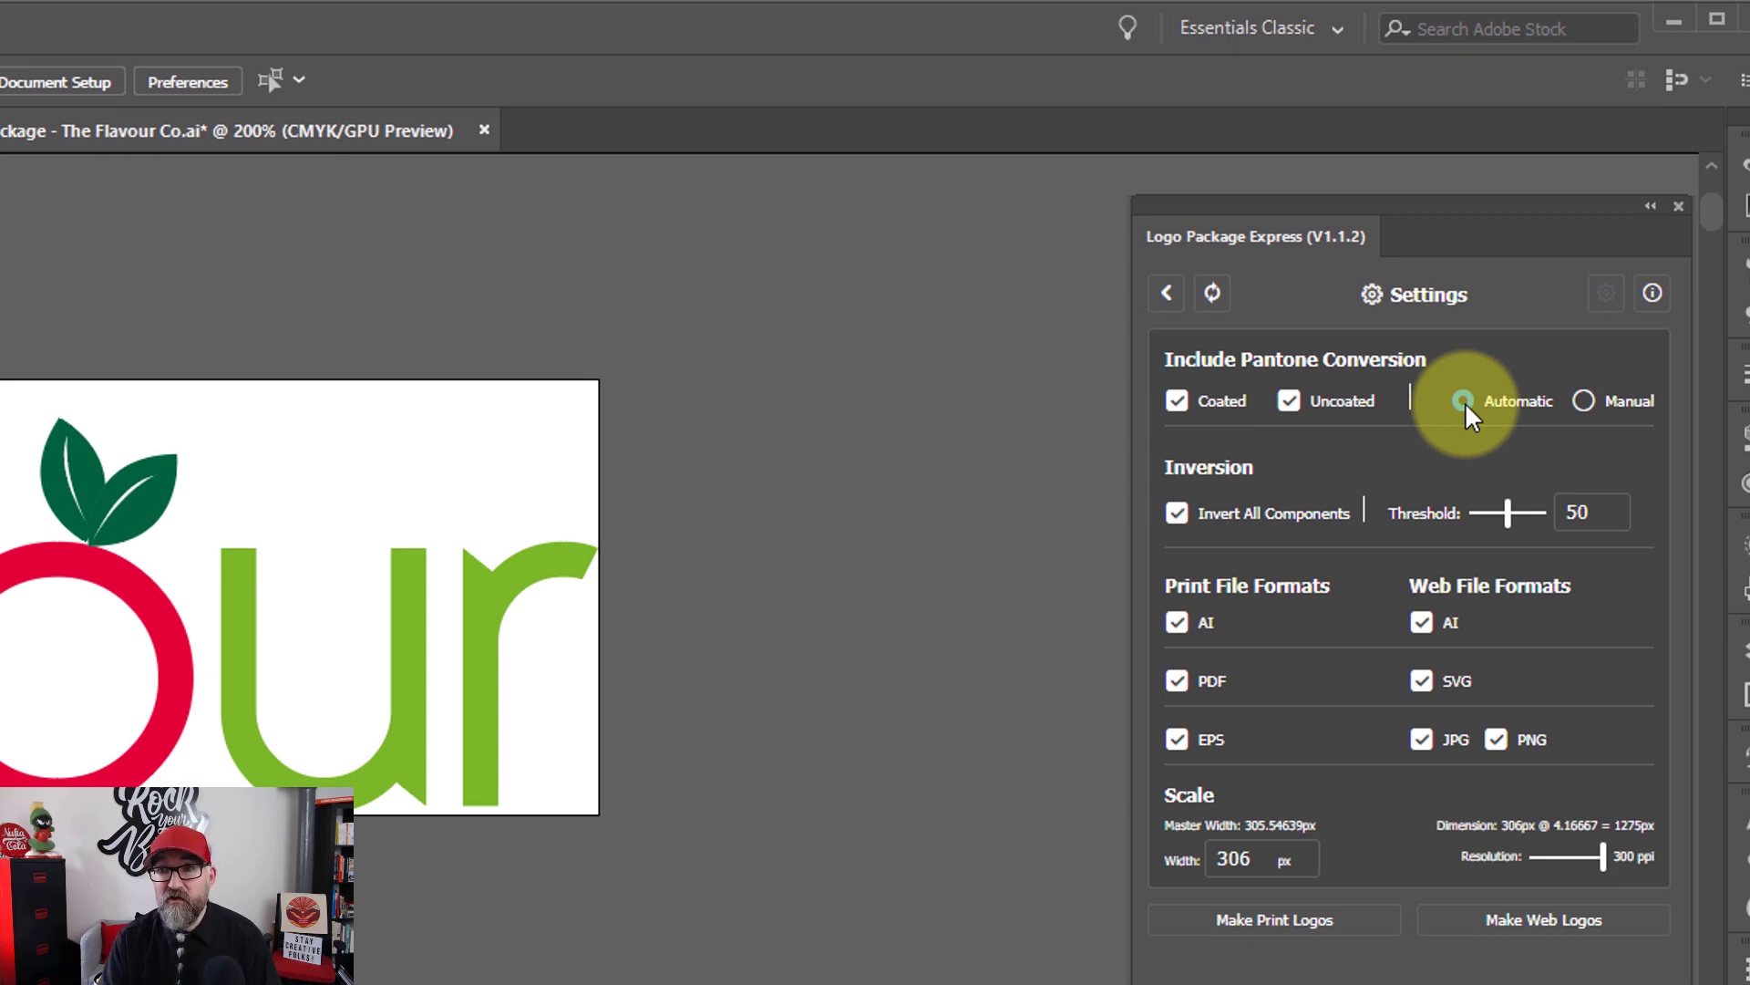
pyautogui.click(1585, 399)
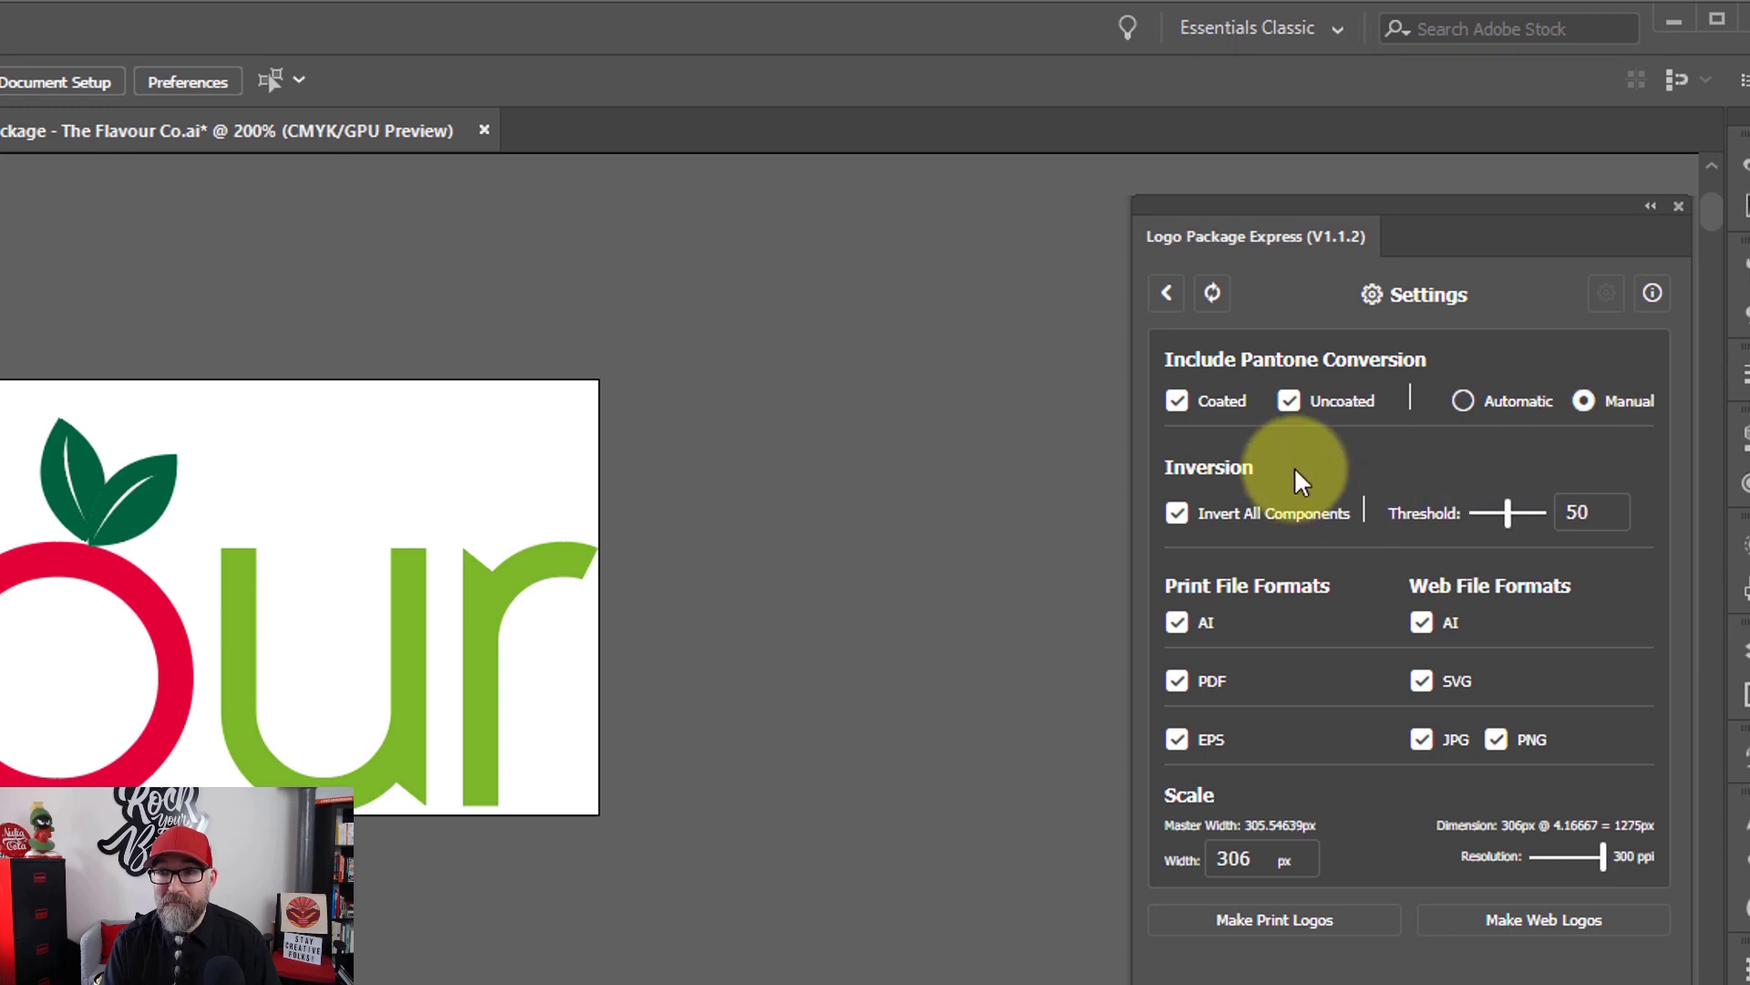
pyautogui.click(1289, 399)
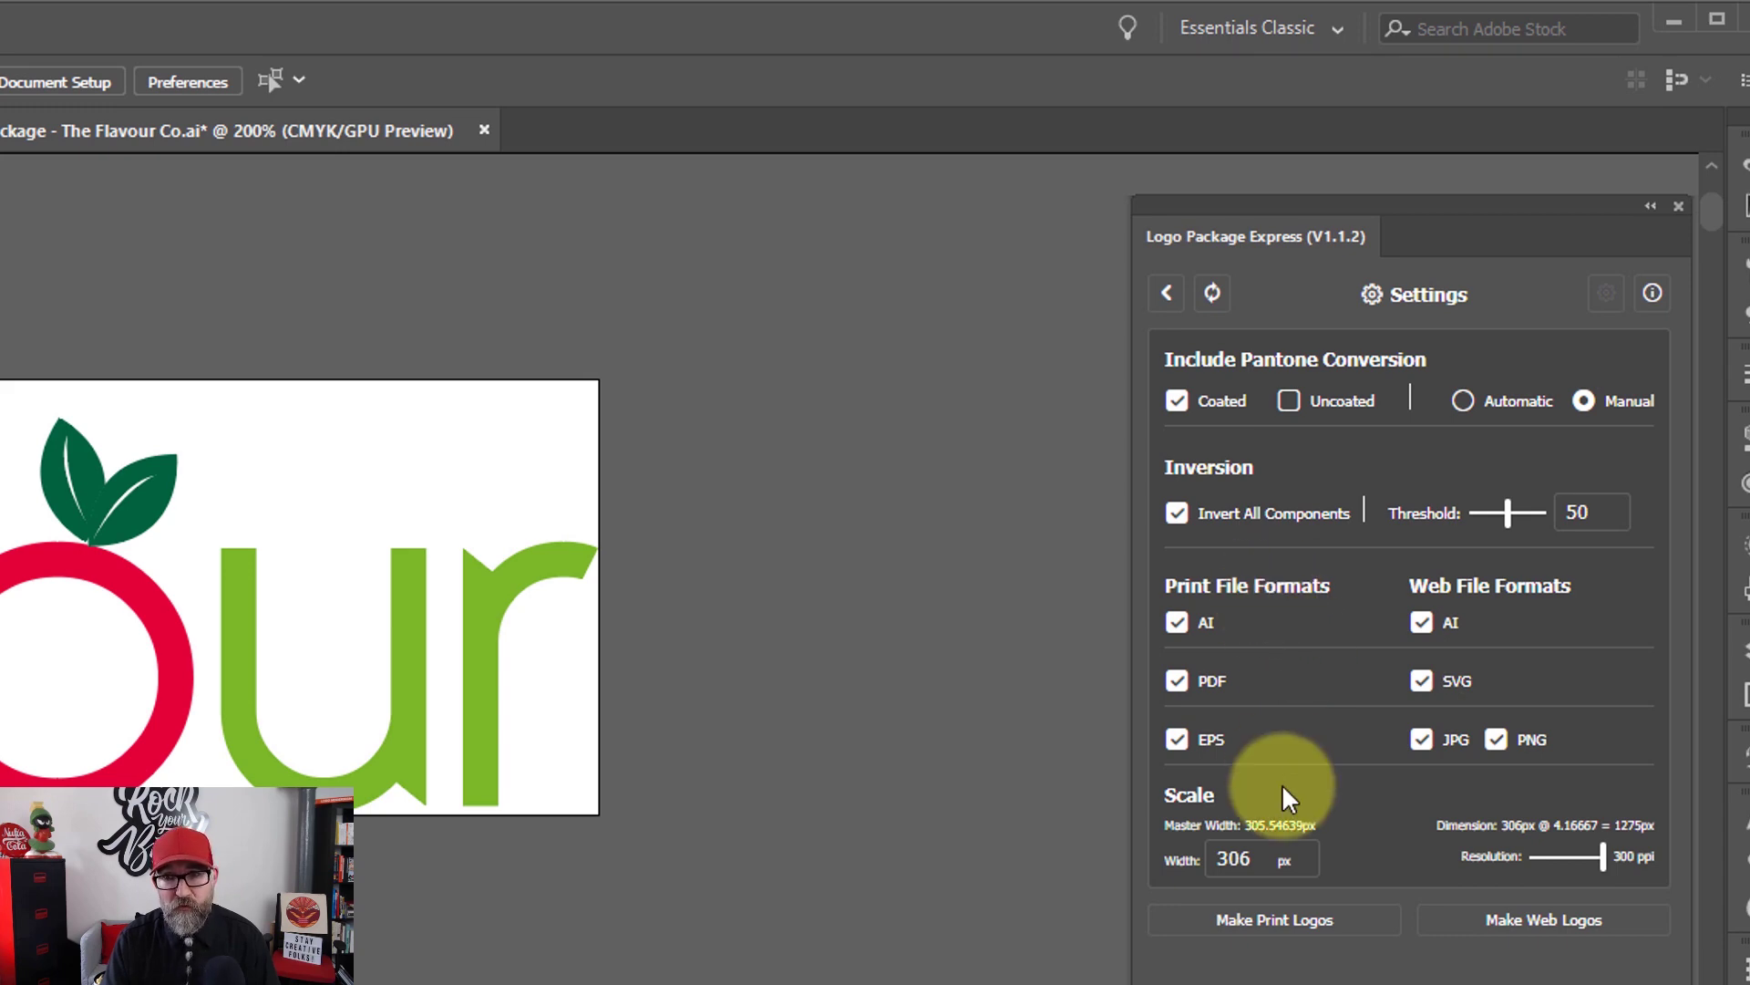
pyautogui.click(1176, 738)
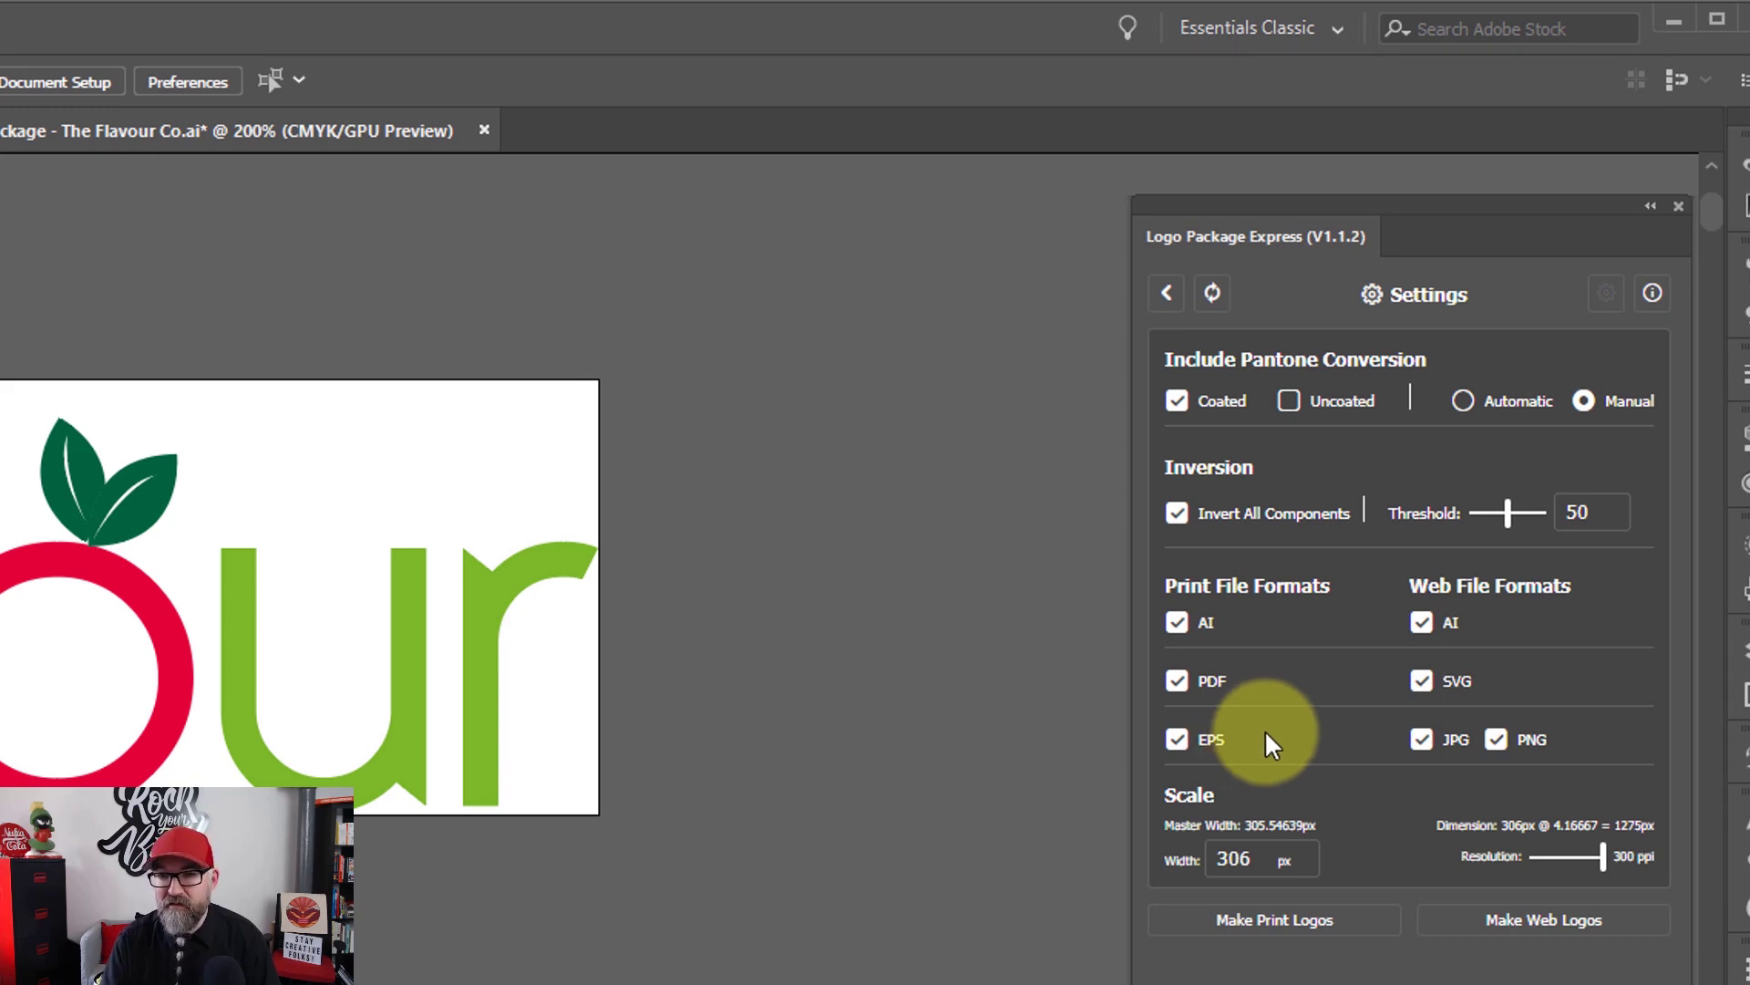
# Step: Set the export width to 450 px at a resolution of 300 ppi and return to the Logo Builder
pyautogui.doubleClick(1259, 862)
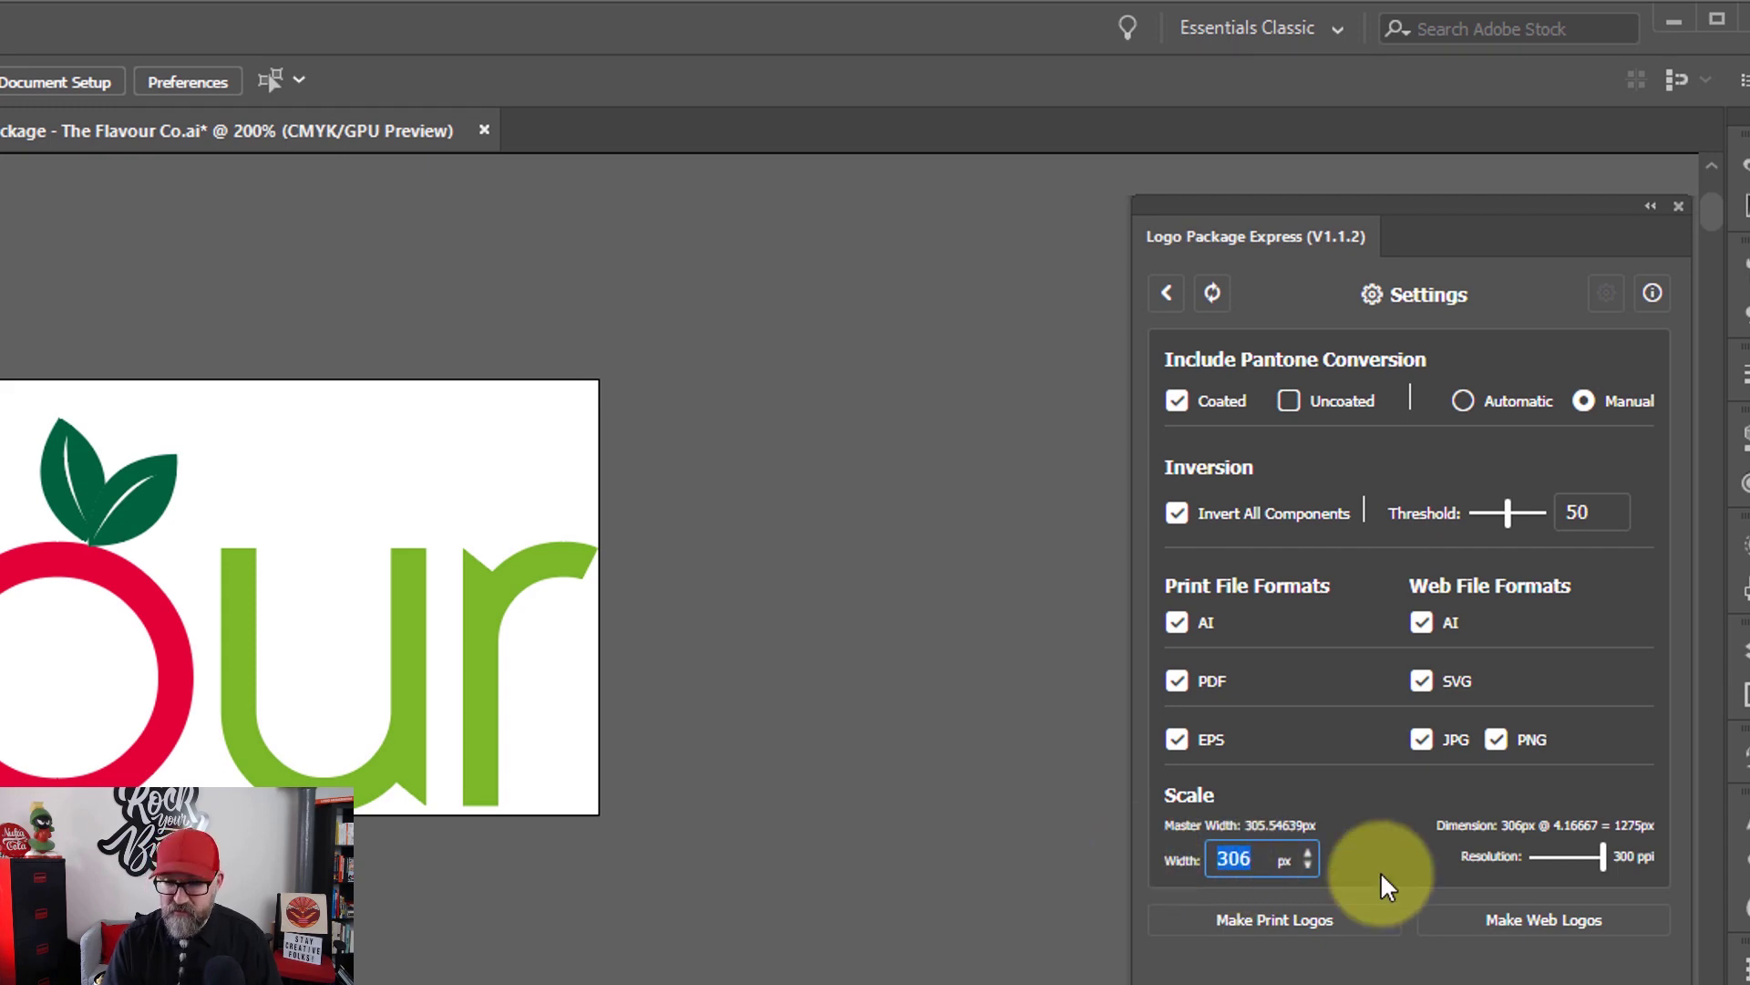
pyautogui.write('450')
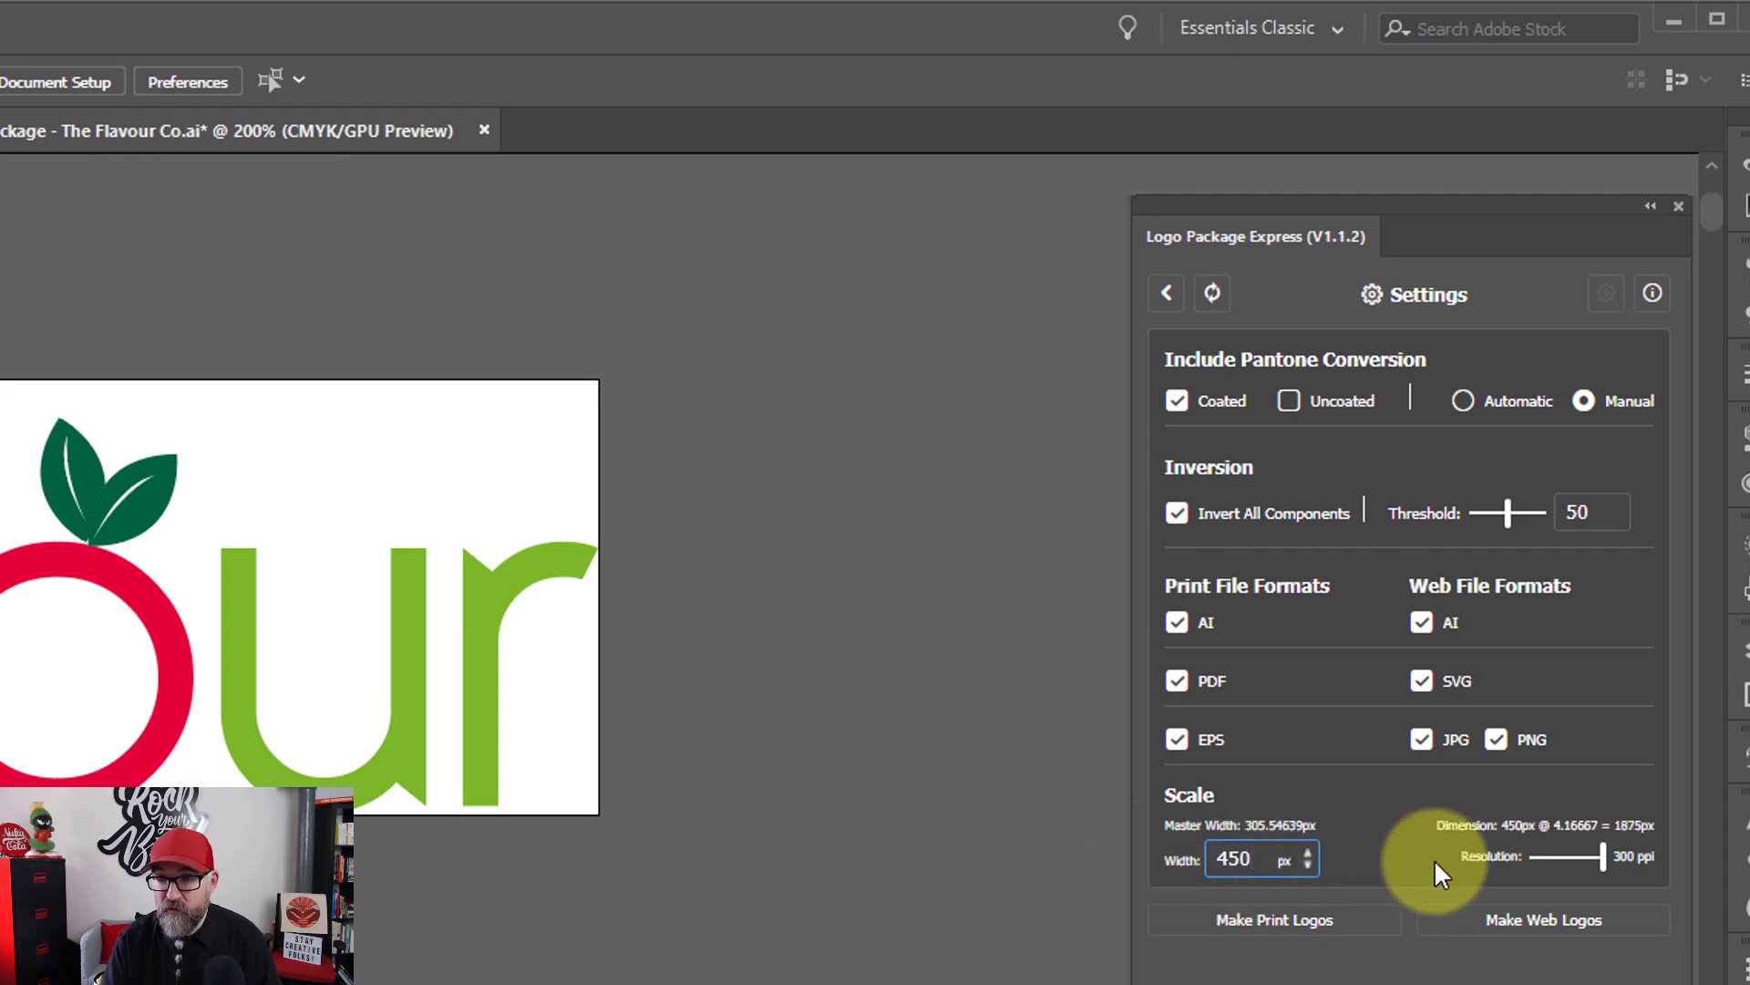
pyautogui.click(1602, 859)
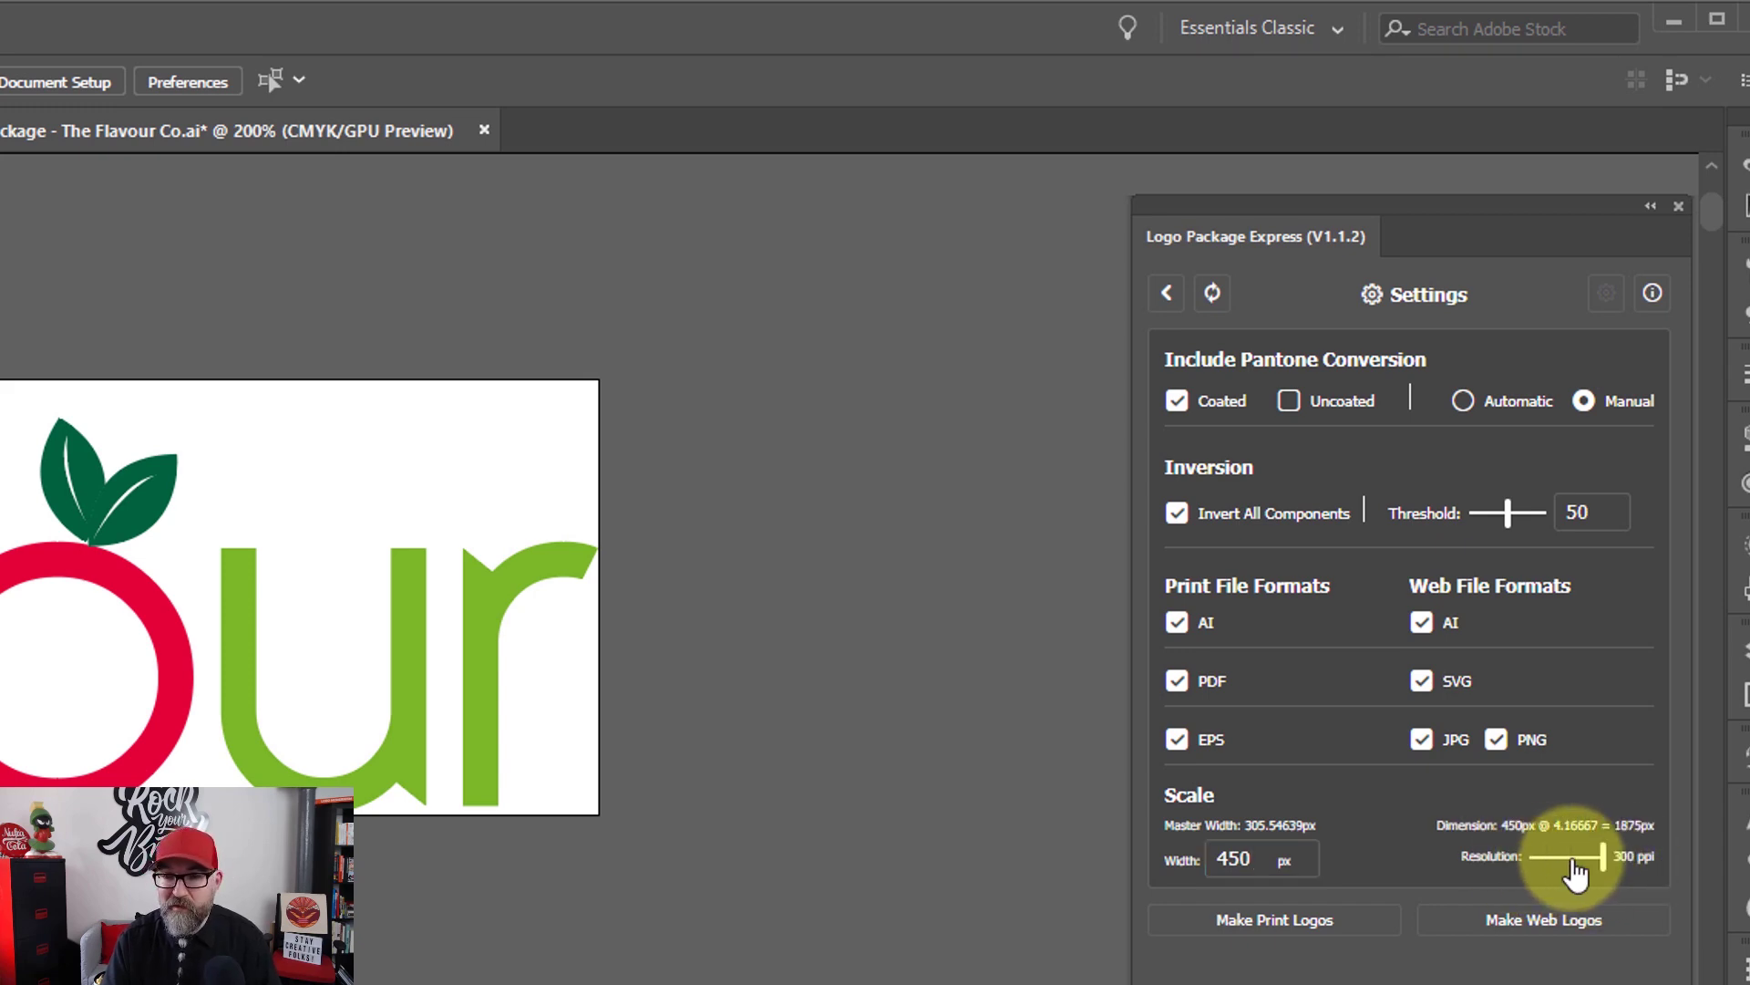
pyautogui.moveTo(1604, 866); pyautogui.dragTo(1655, 873)
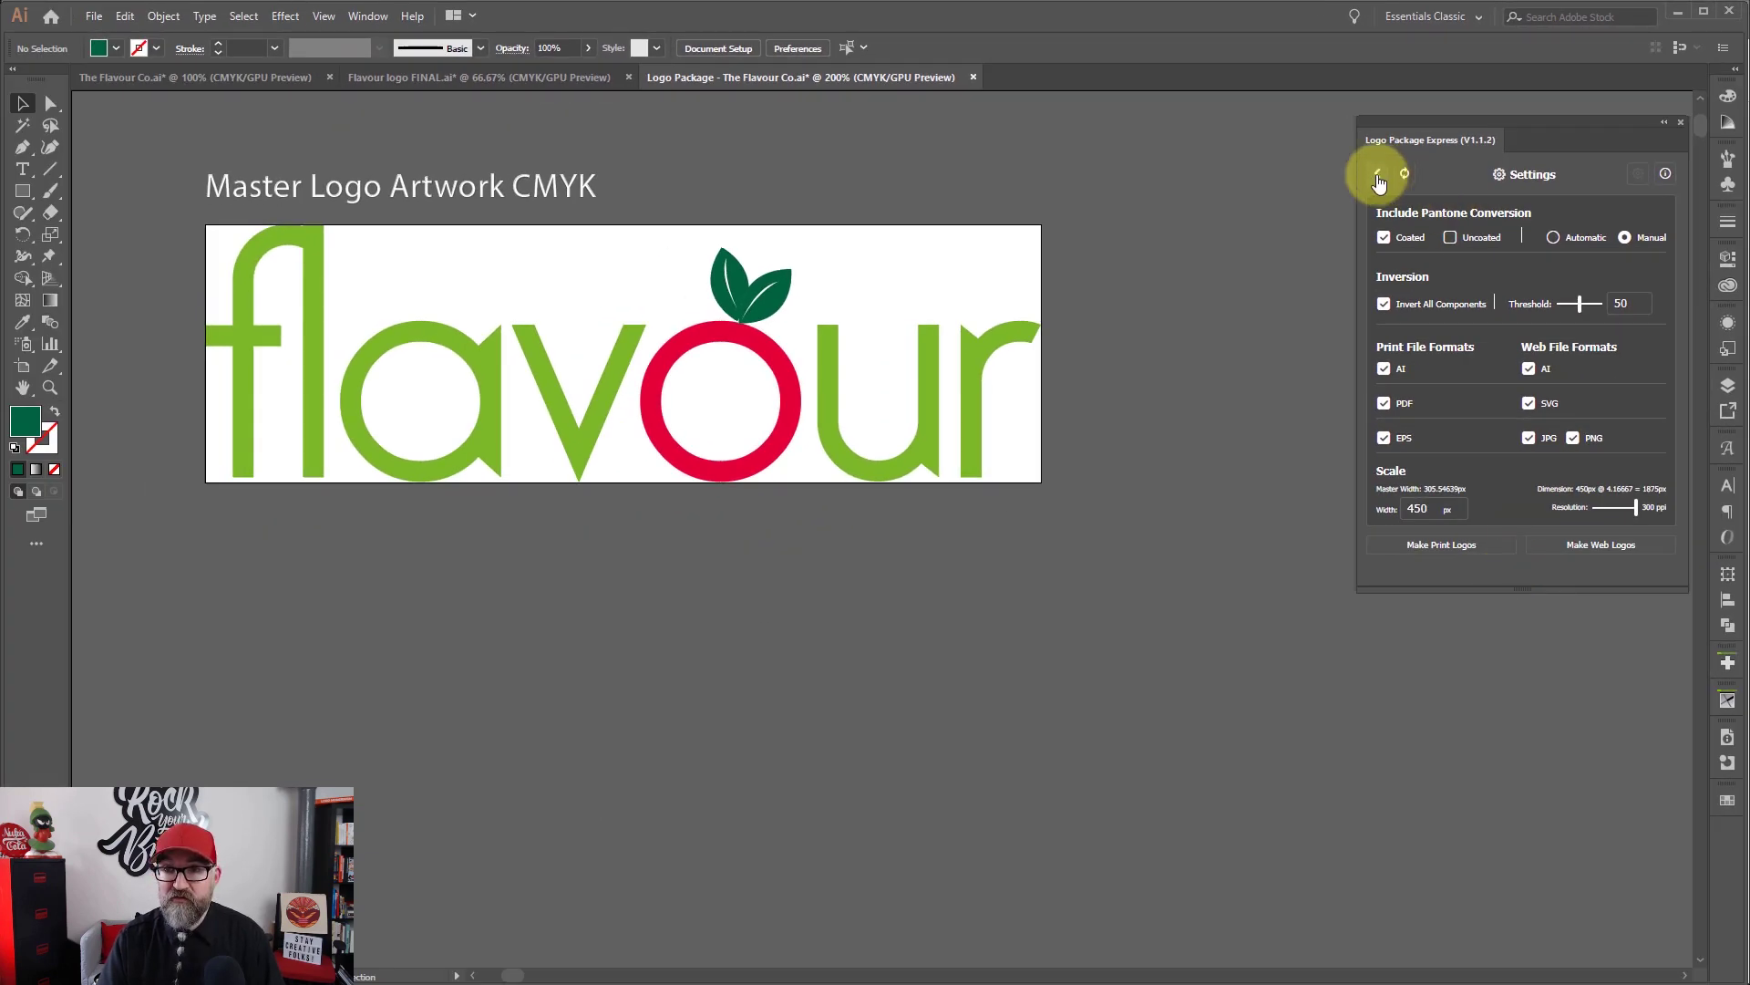
pyautogui.click(1378, 178)
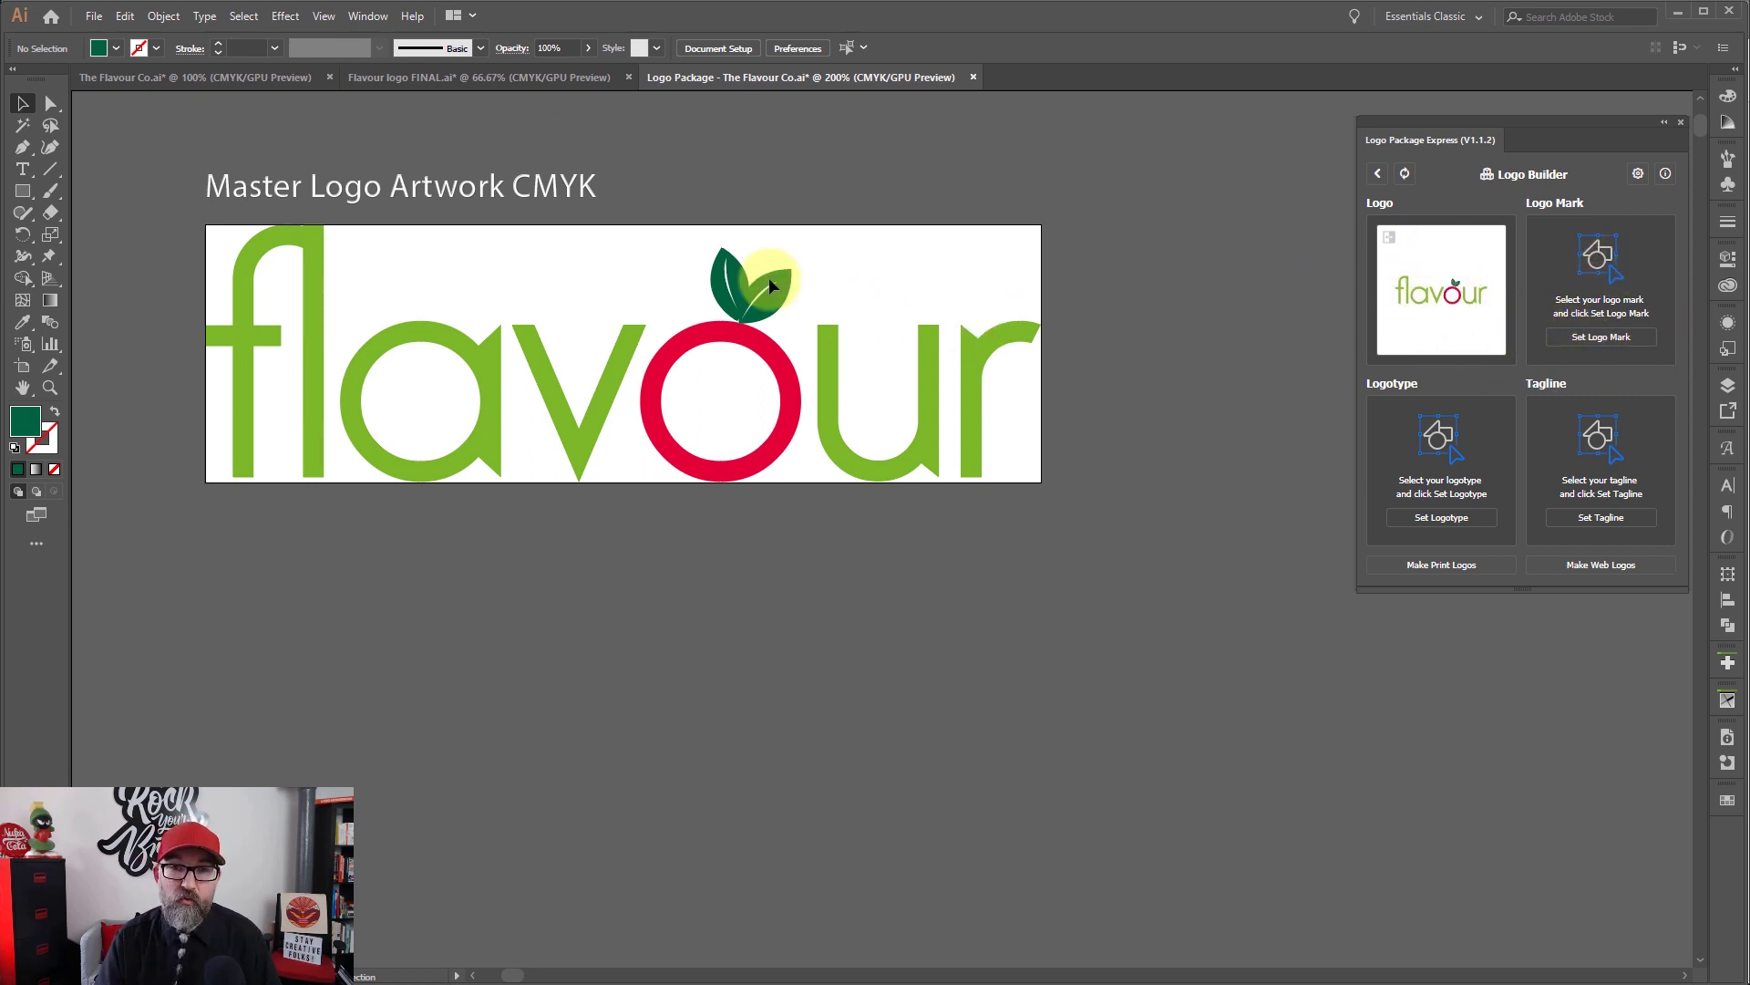
# Step: Select the red O with its green leaves in the master artwork and set it as the logo mark
pyautogui.moveTo(656, 230); pyautogui.dragTo(791, 547)
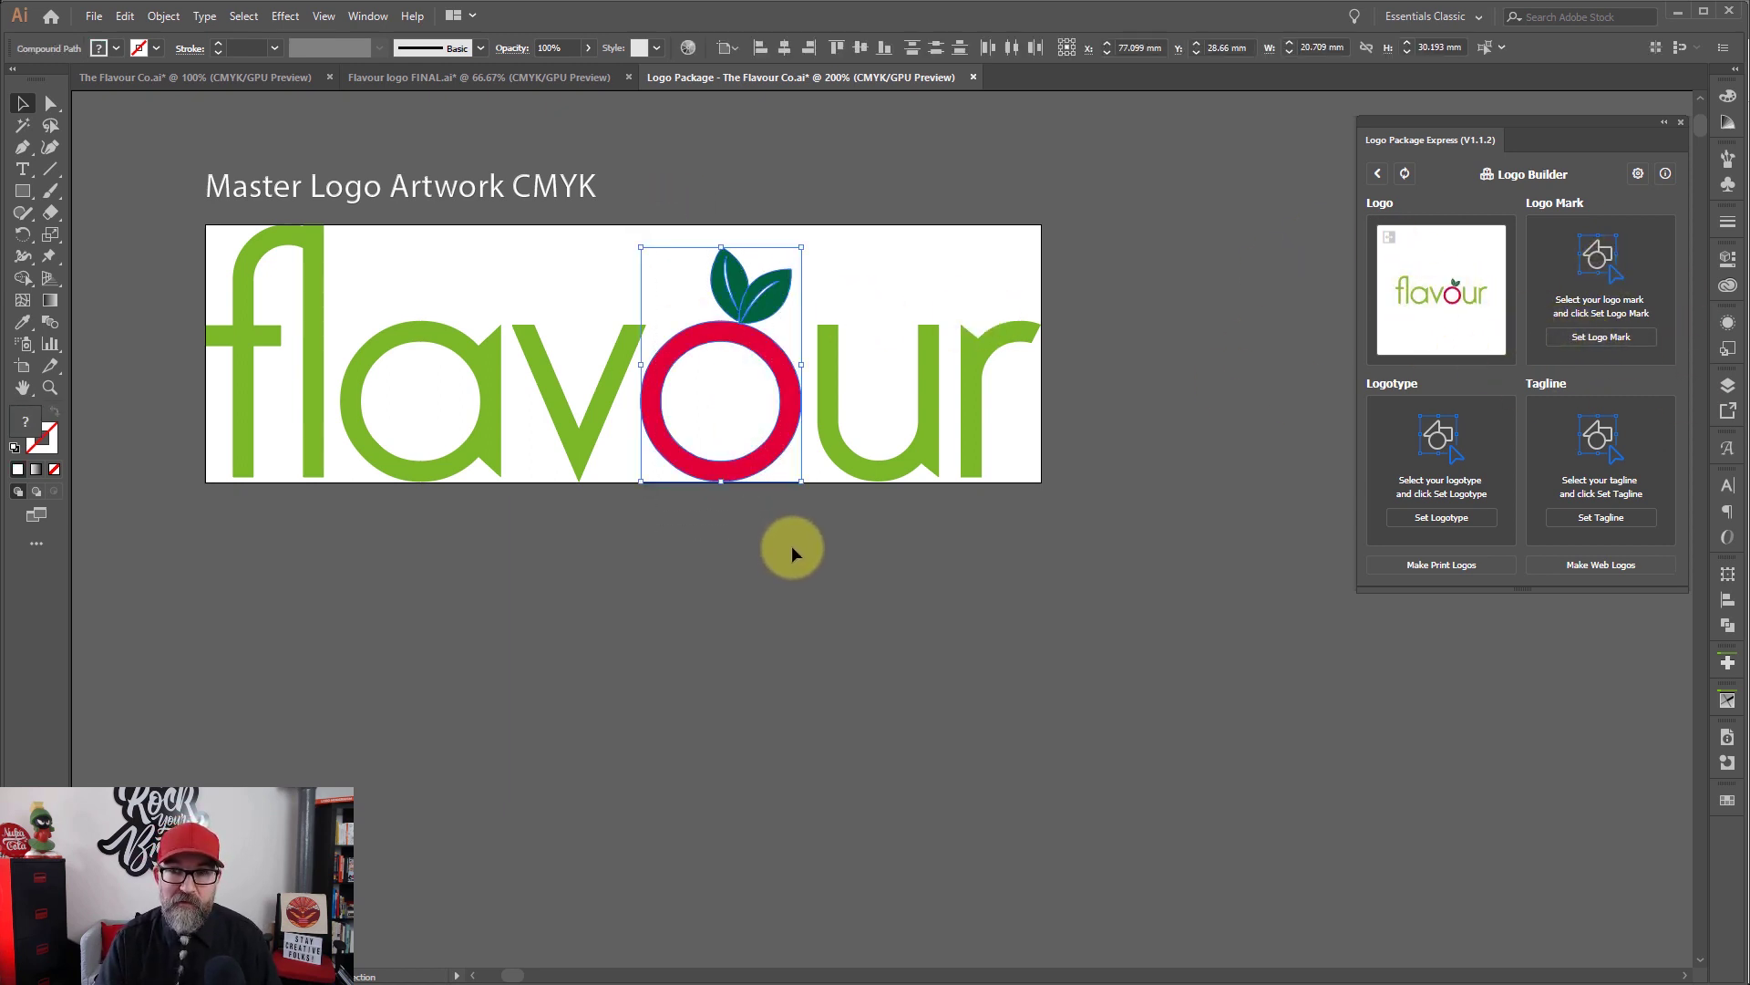
pyautogui.click(1601, 336)
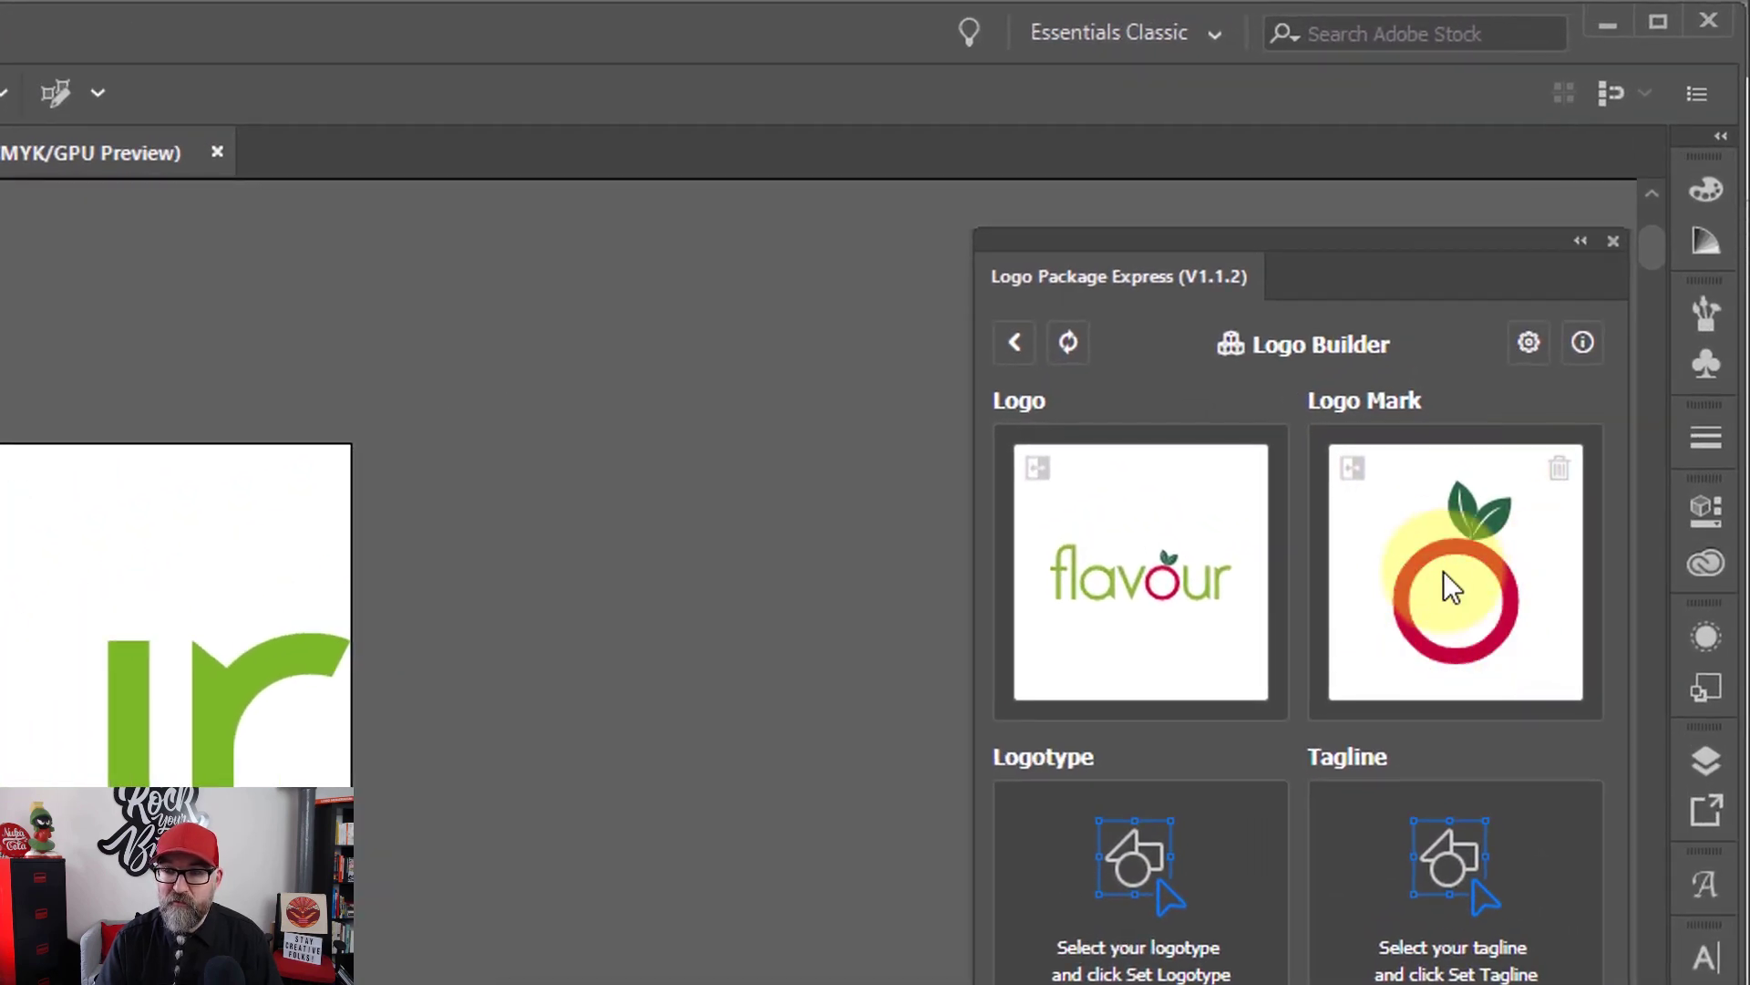
# Step: Preview the logo and logo mark thumbnails on a black background and return both to white
pyautogui.click(1038, 469)
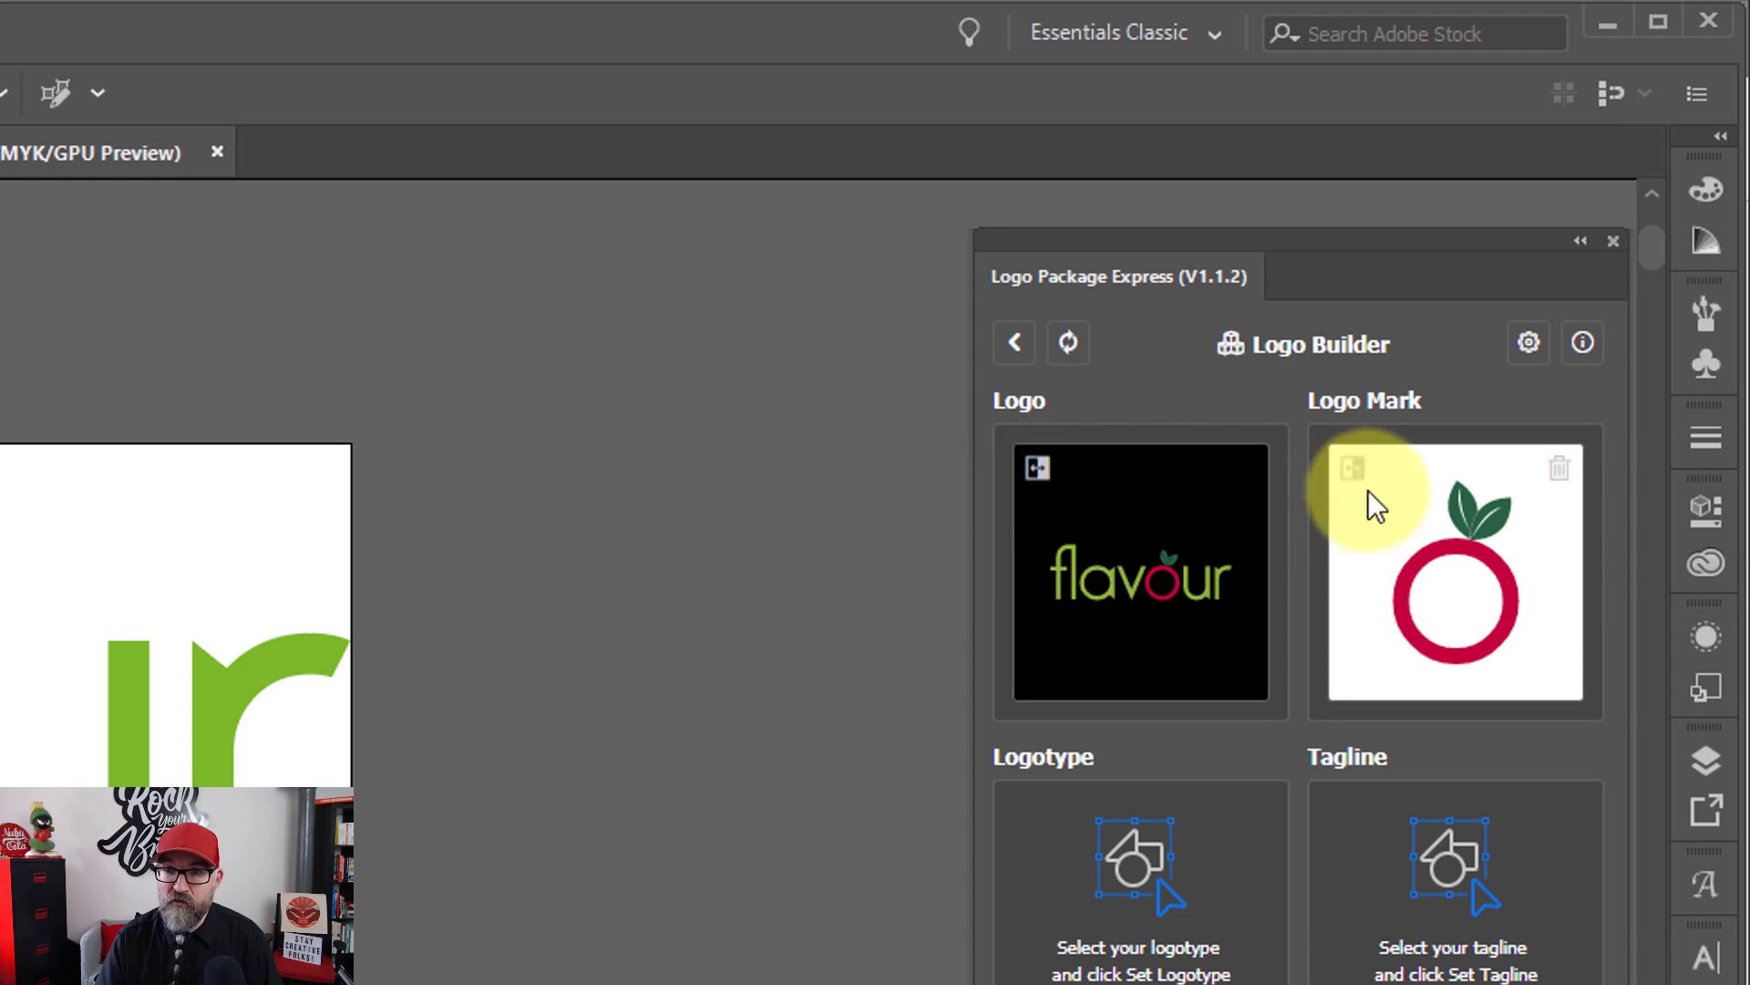
pyautogui.click(1355, 472)
pyautogui.click(1039, 470)
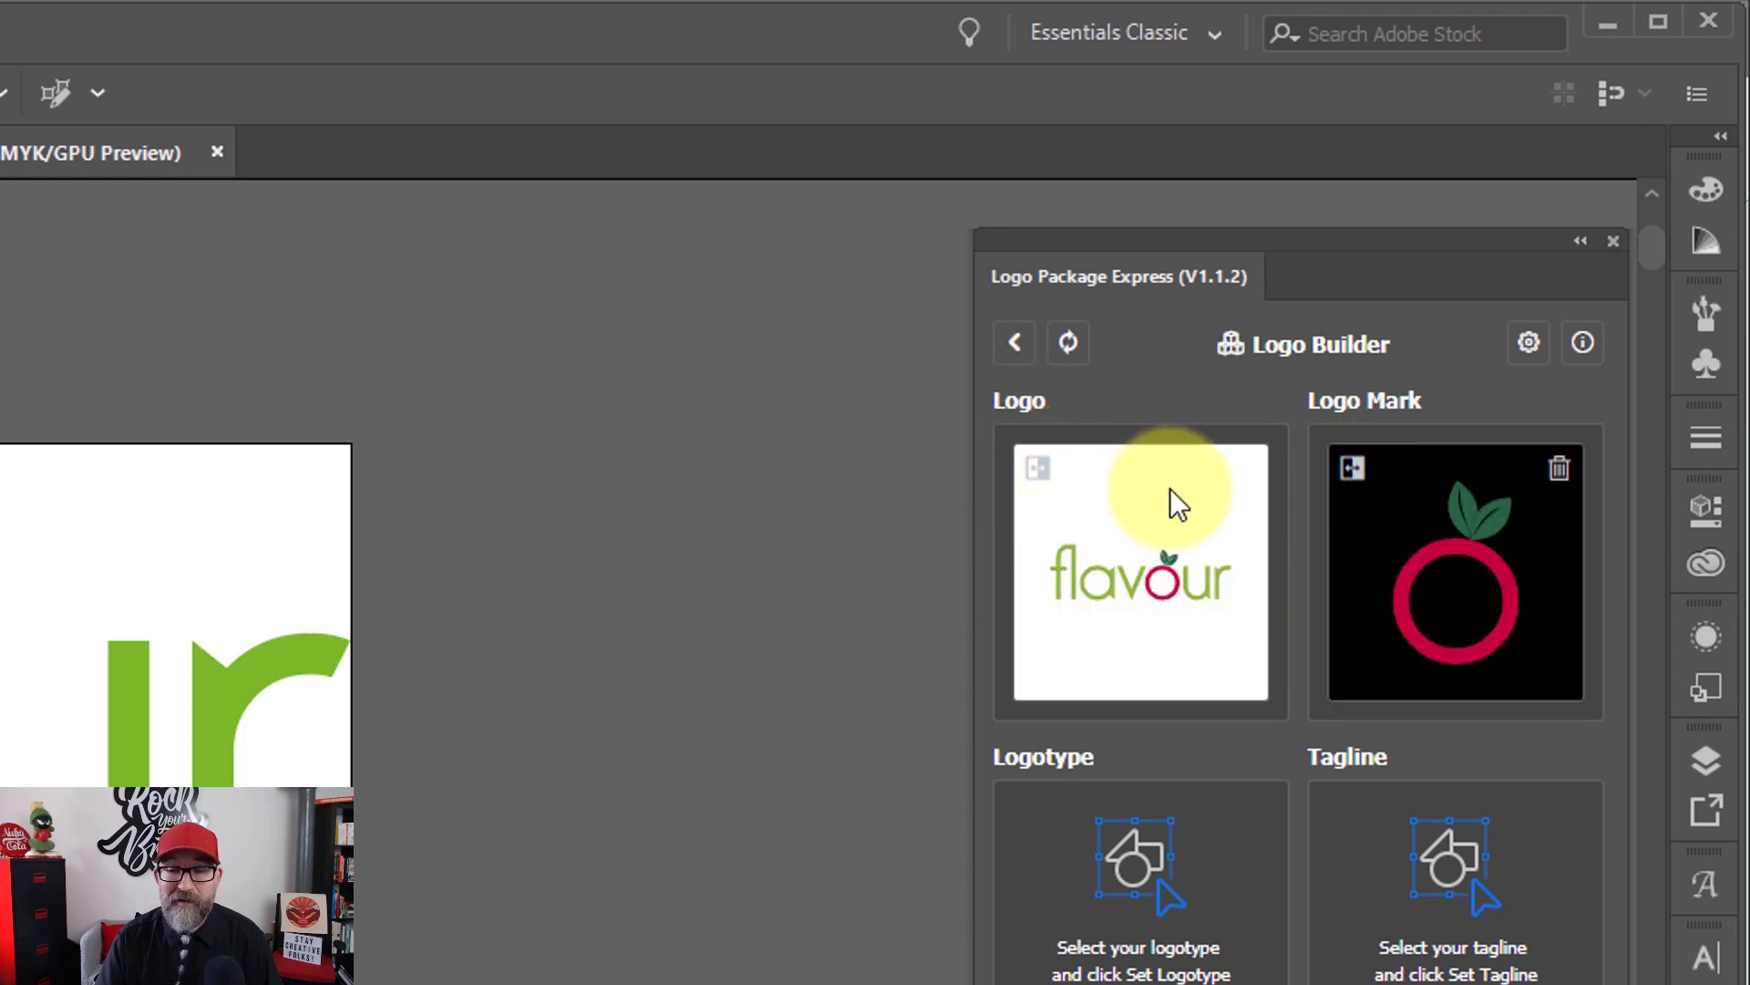
pyautogui.click(1353, 468)
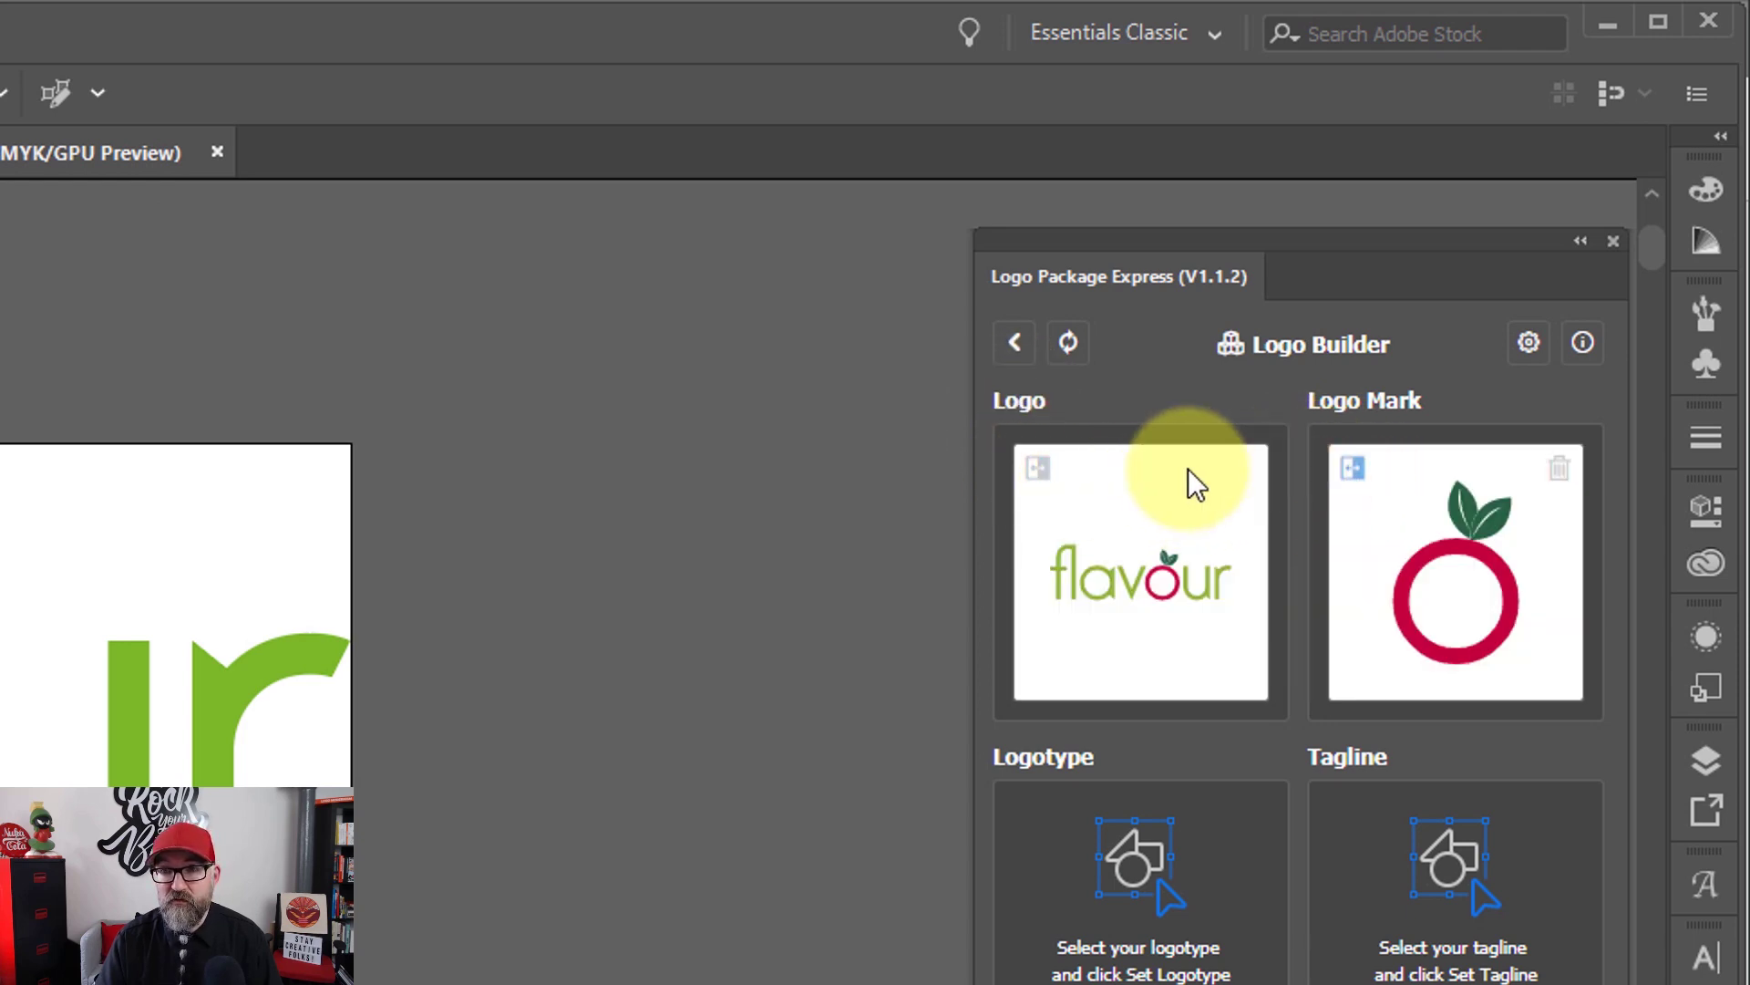
pyautogui.click(1039, 469)
pyautogui.click(1038, 469)
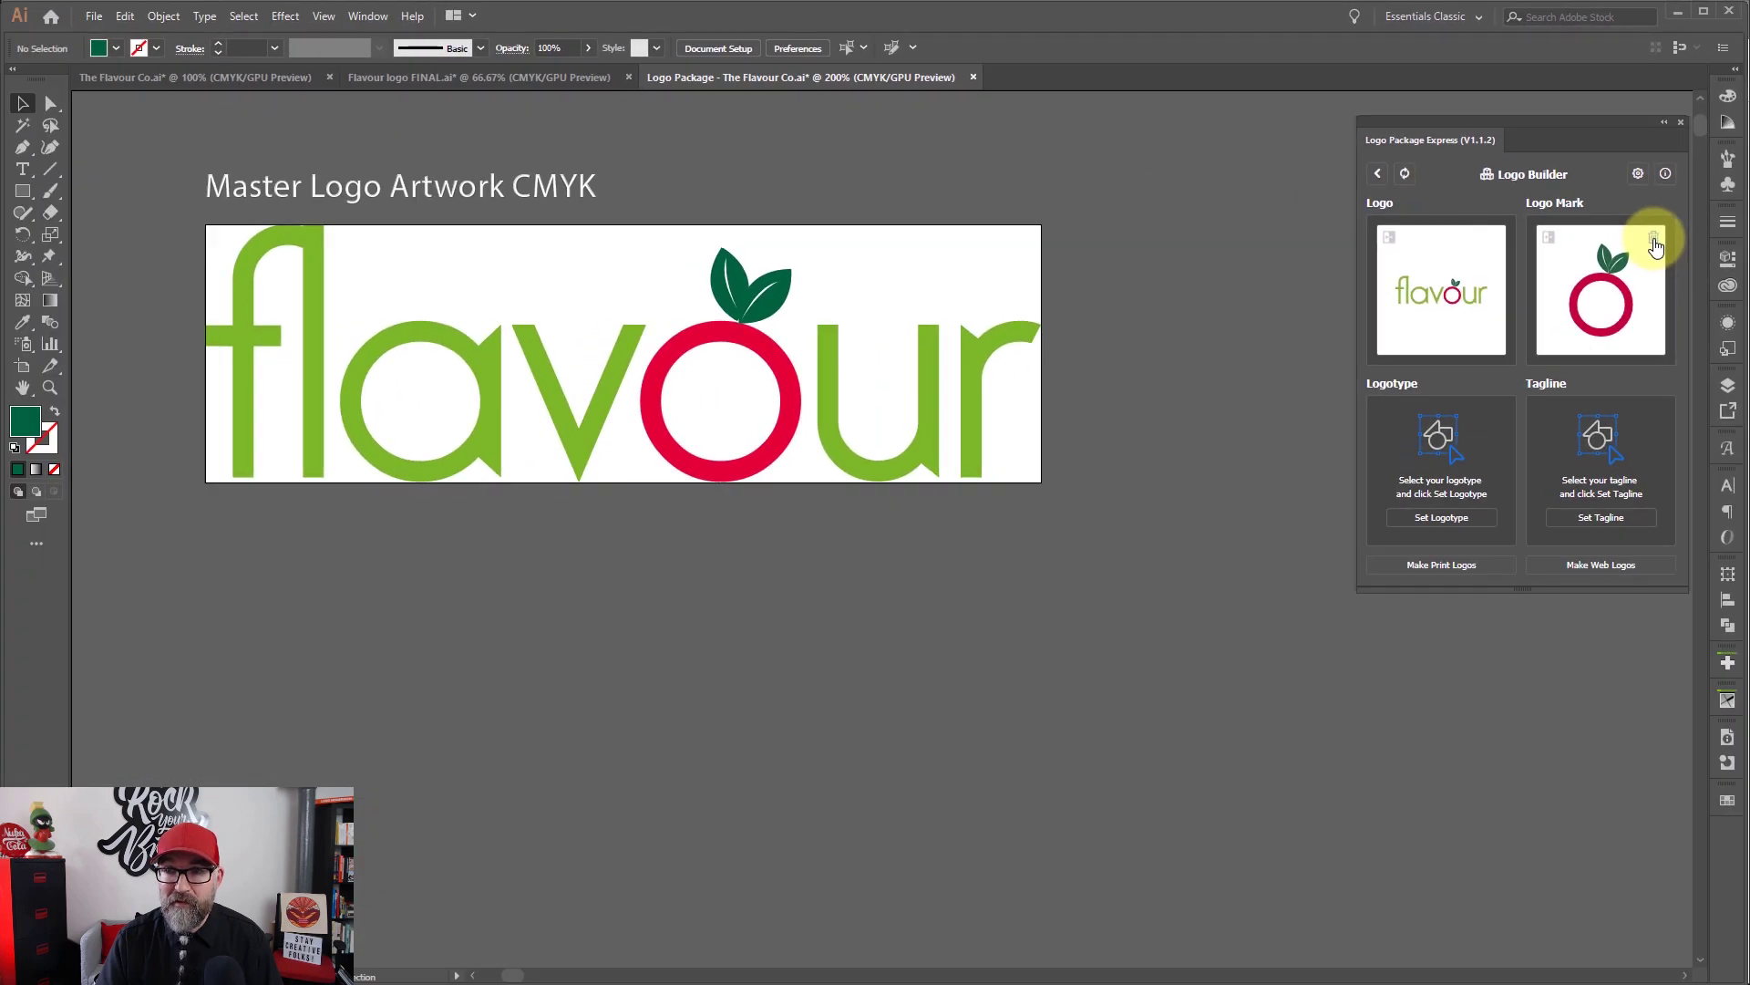
# Step: Remove the logo mark and set the red O with its leaves as the logo mark again
pyautogui.click(1655, 240)
pyautogui.moveTo(670, 240); pyautogui.dragTo(781, 538)
pyautogui.click(1609, 339)
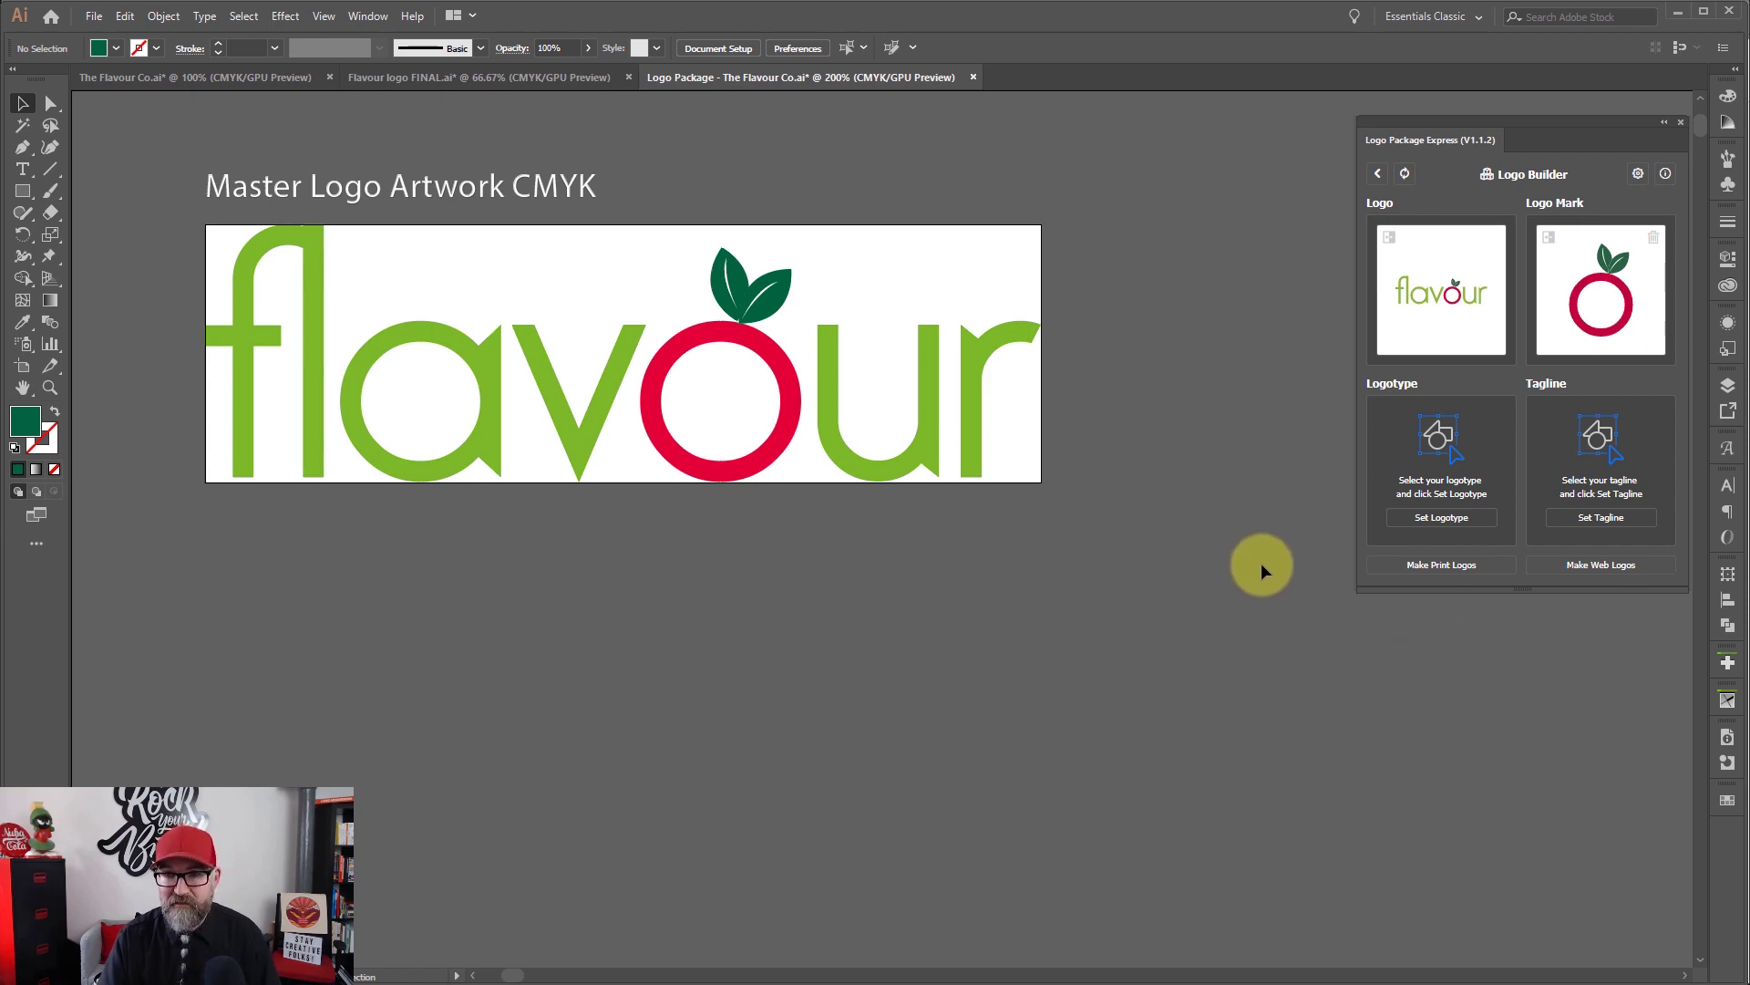
# Step: Generate the print logo variations and accept the manual Pantone coloring notice
pyautogui.click(1457, 567)
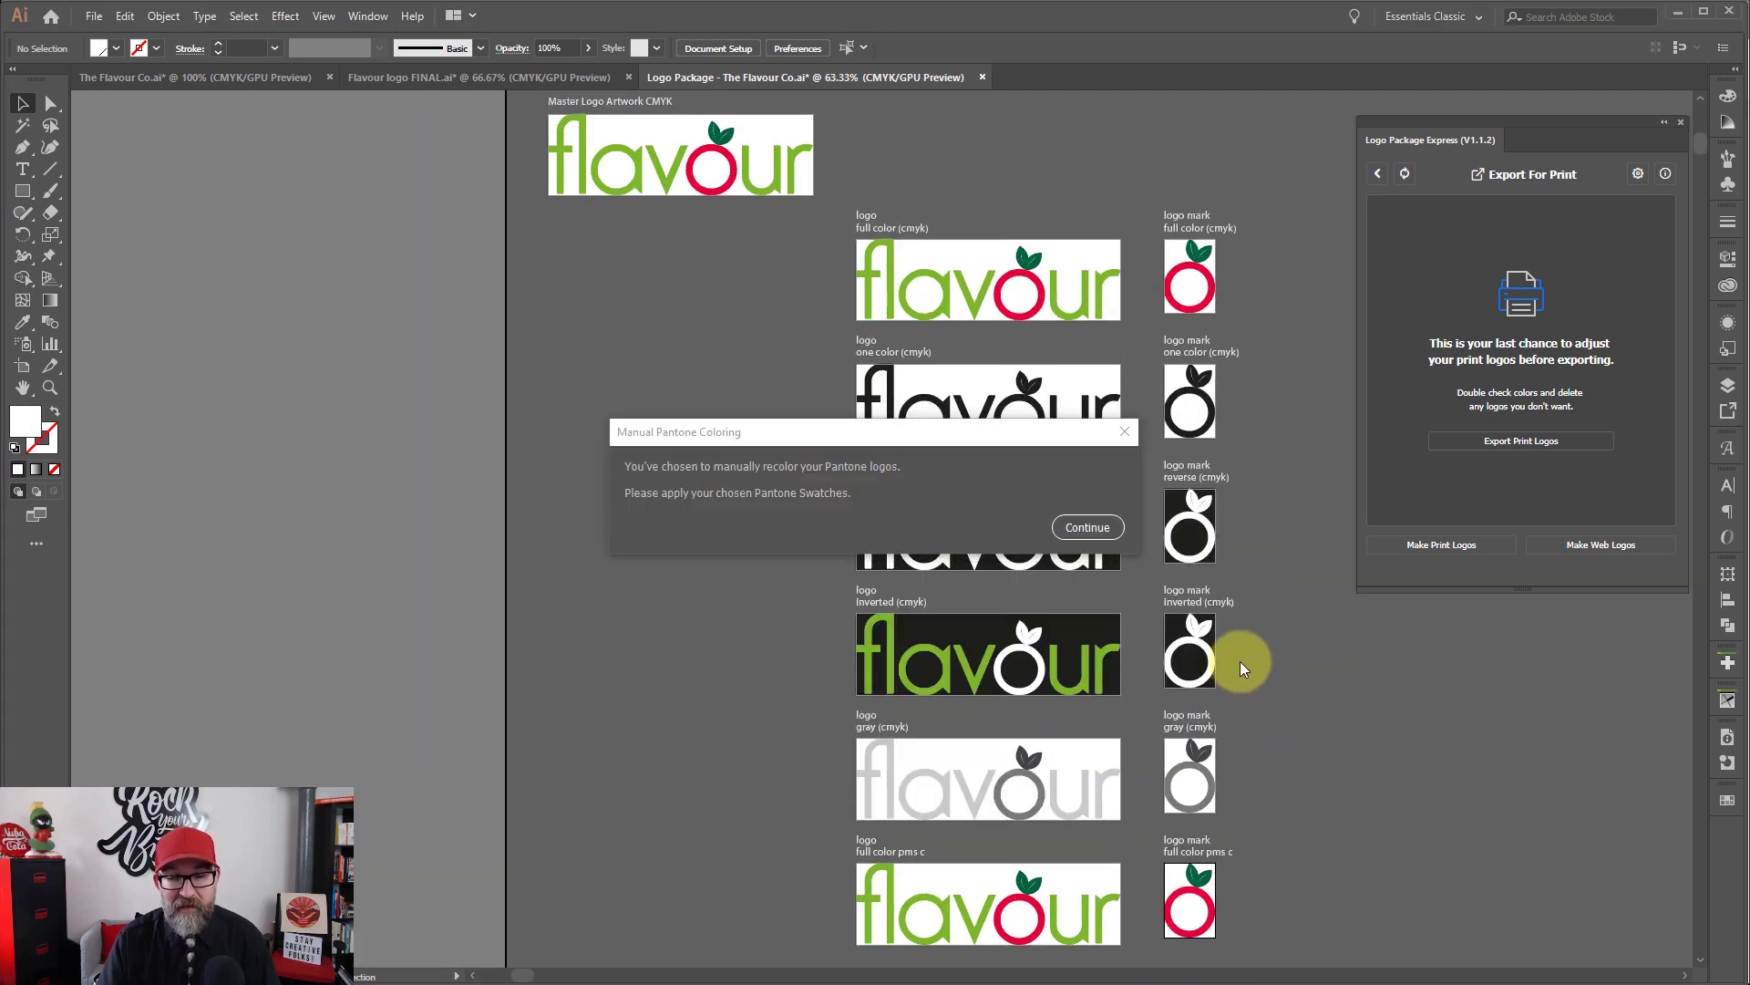
pyautogui.click(1096, 528)
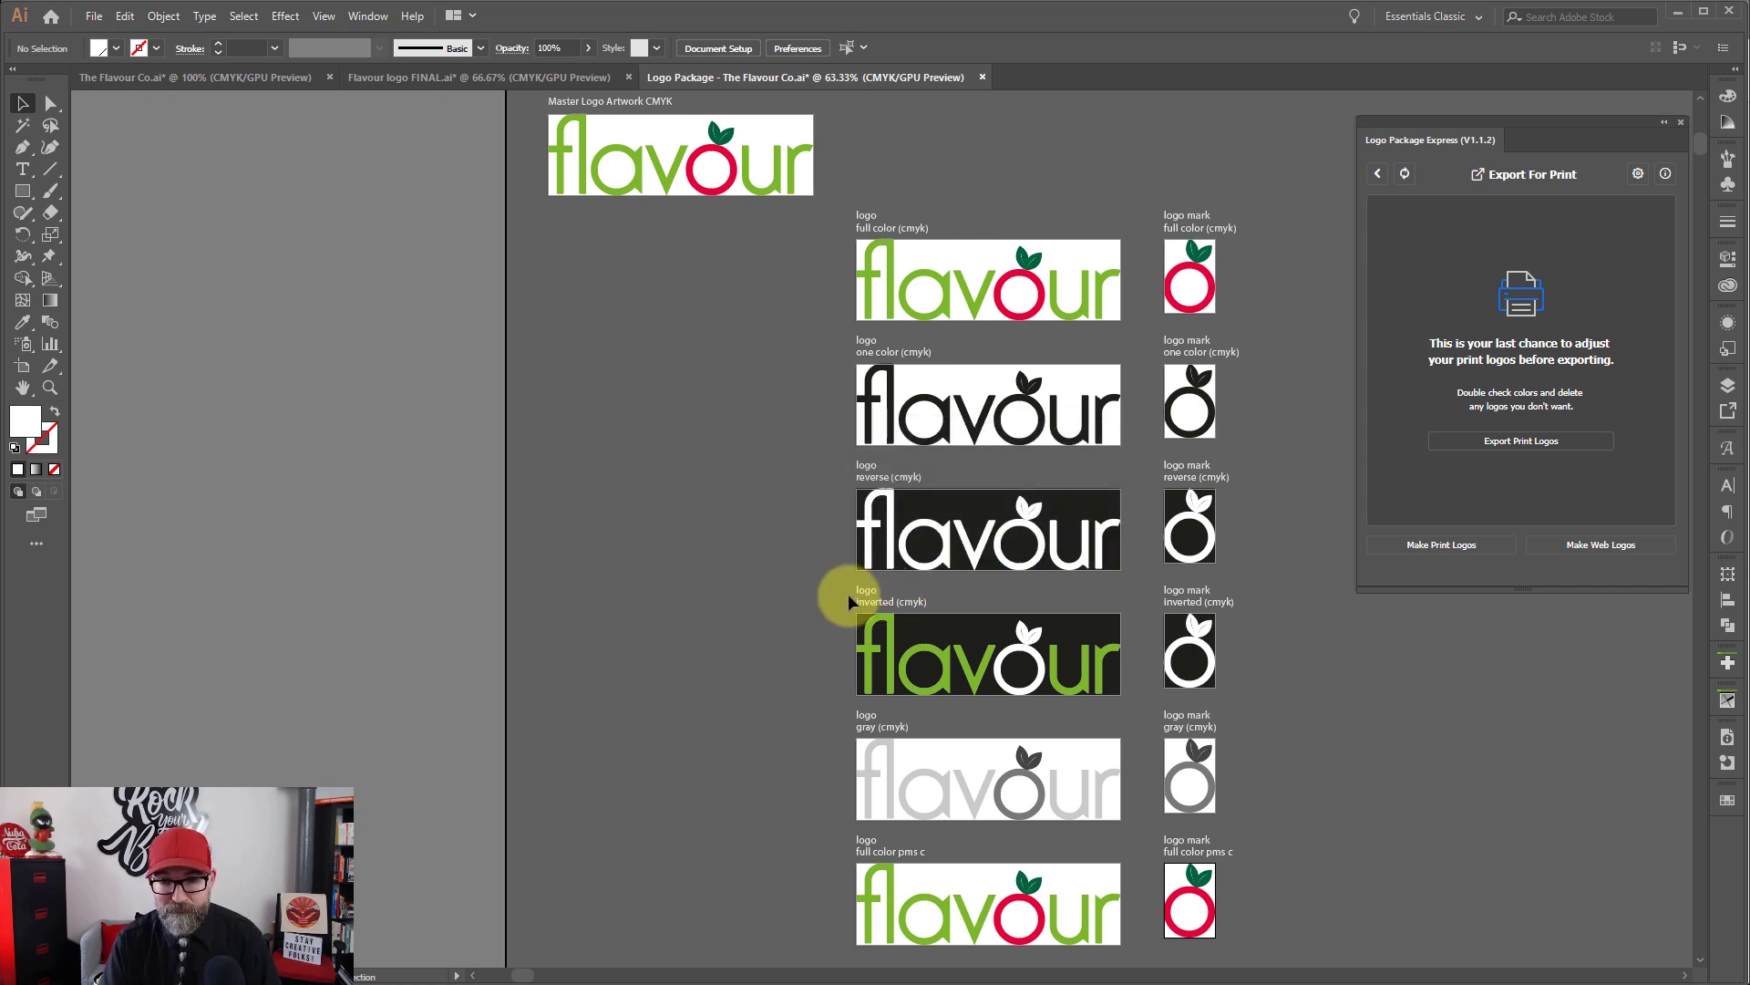
# Step: Review the generated print variations down to the full color pms c logo and show the document's swatches
pyautogui.scroll(-2, 817, 592)
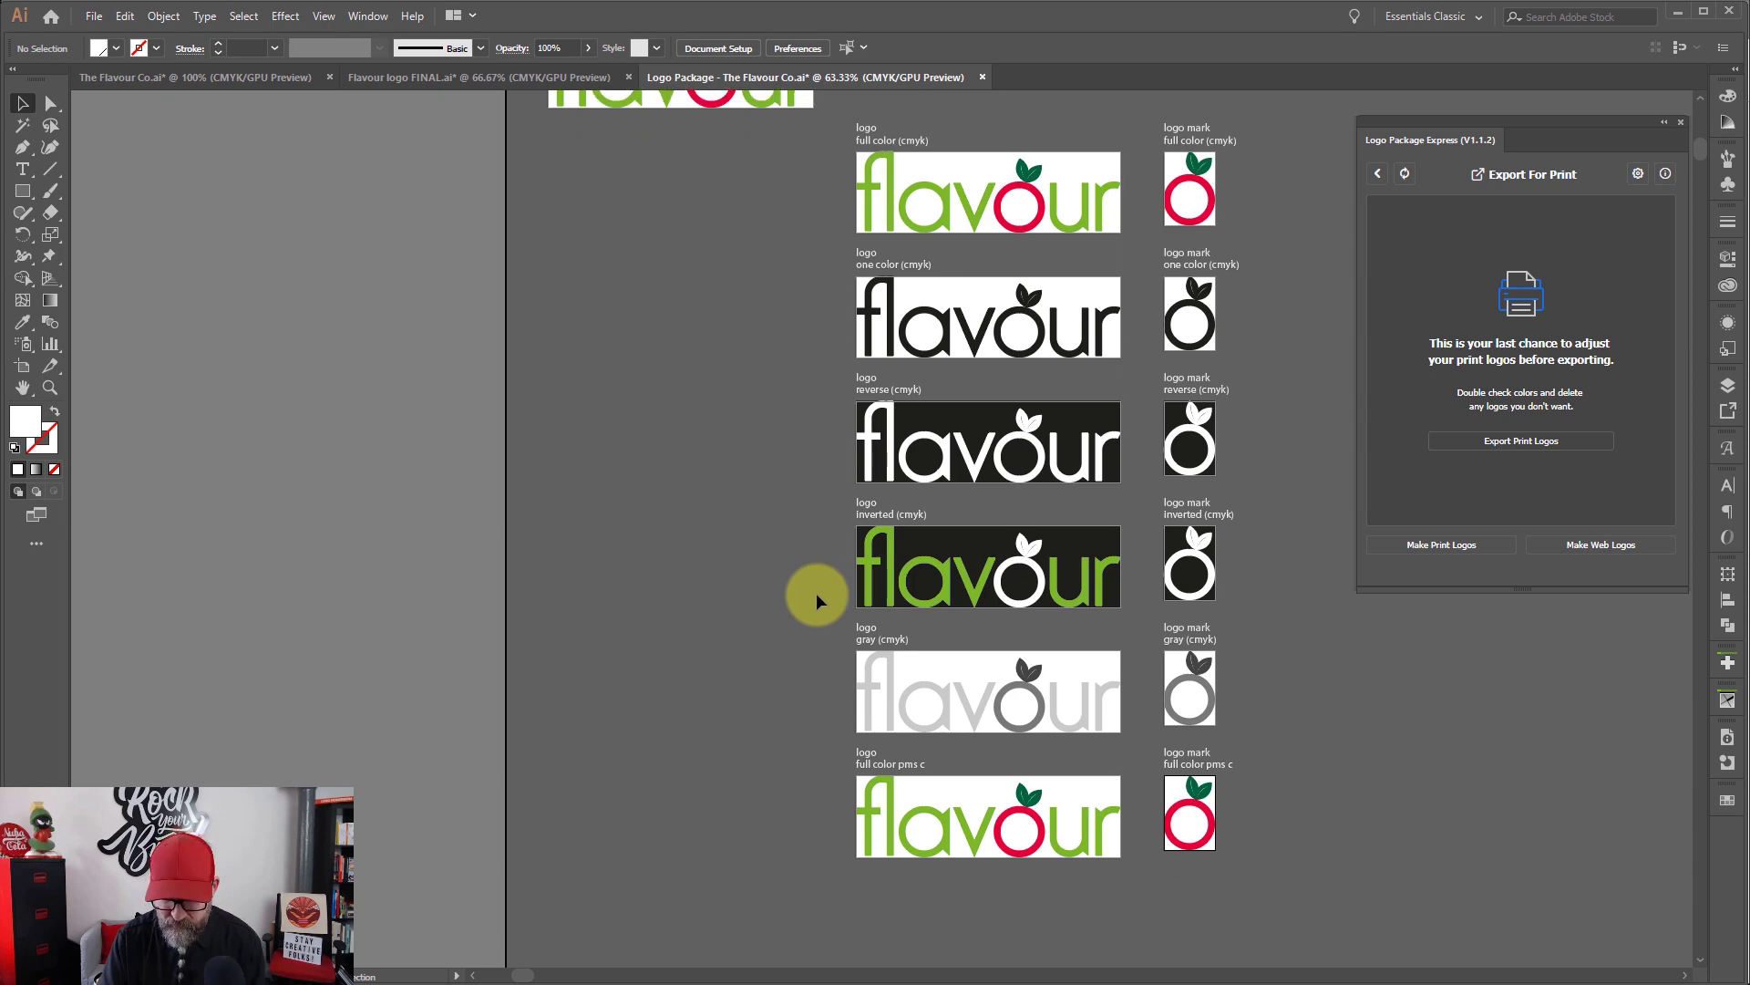
pyautogui.hotkey('ctrl', '=')
pyautogui.hotkey('ctrl', '=')
pyautogui.hotkey('ctrl', '=')
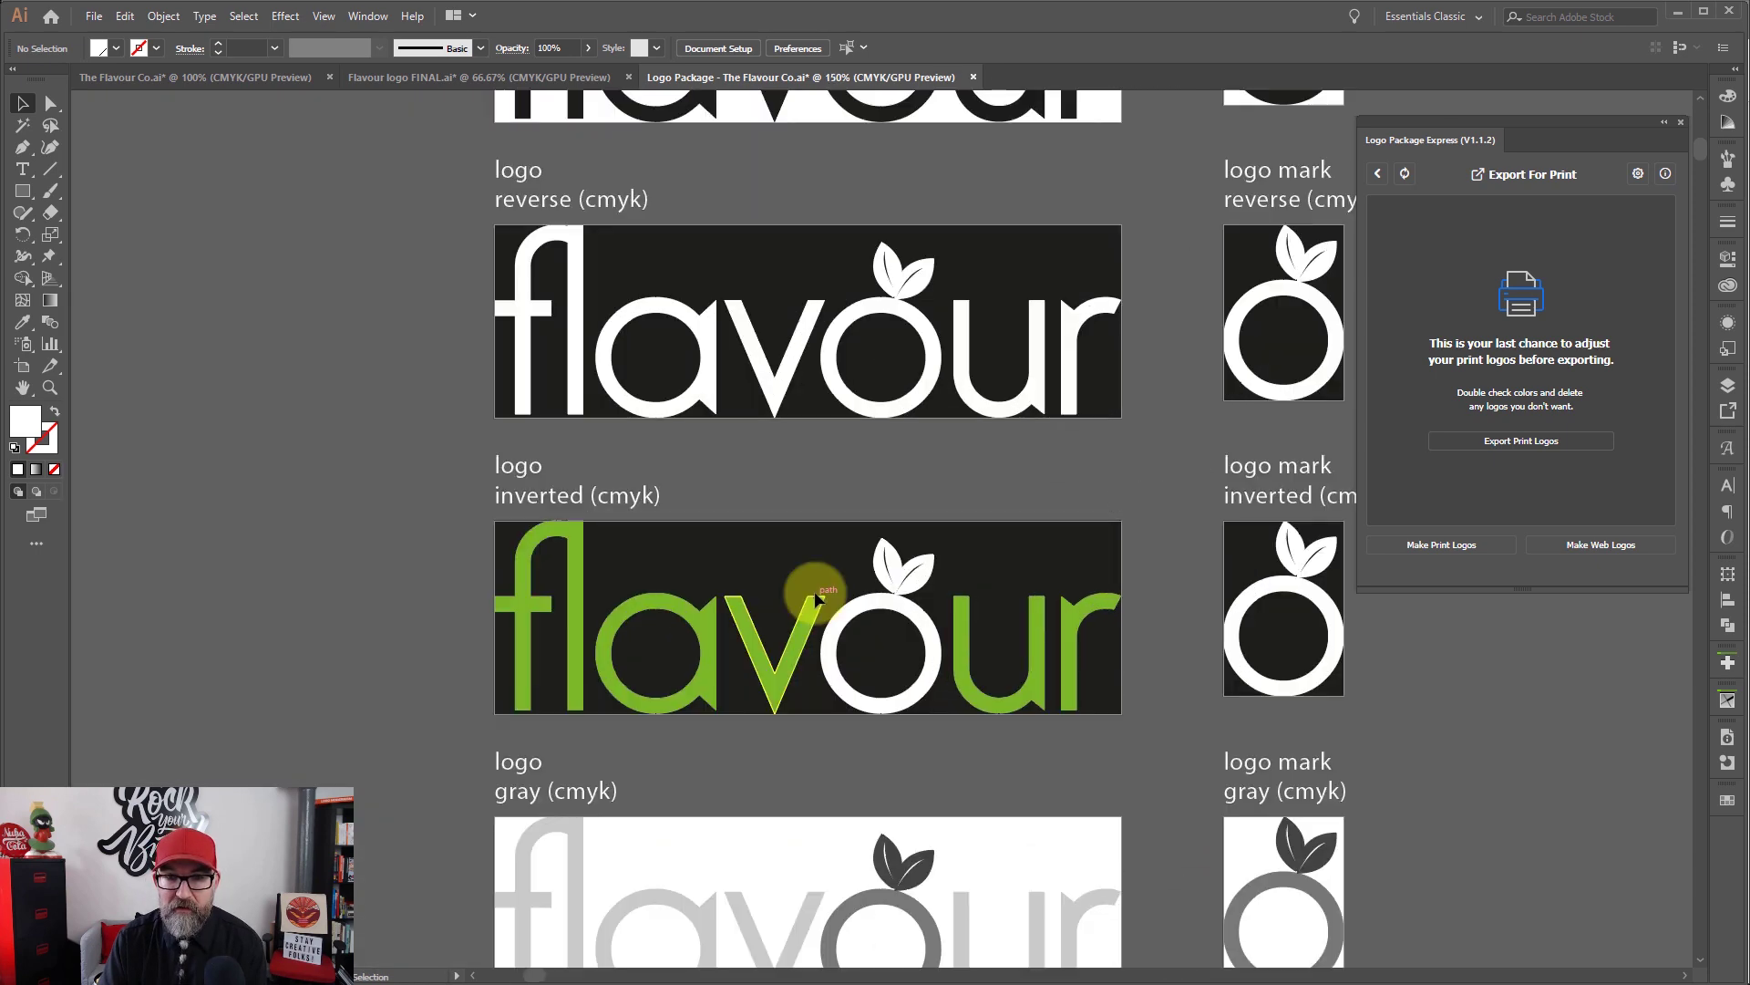
pyautogui.scroll(-6, 825, 592)
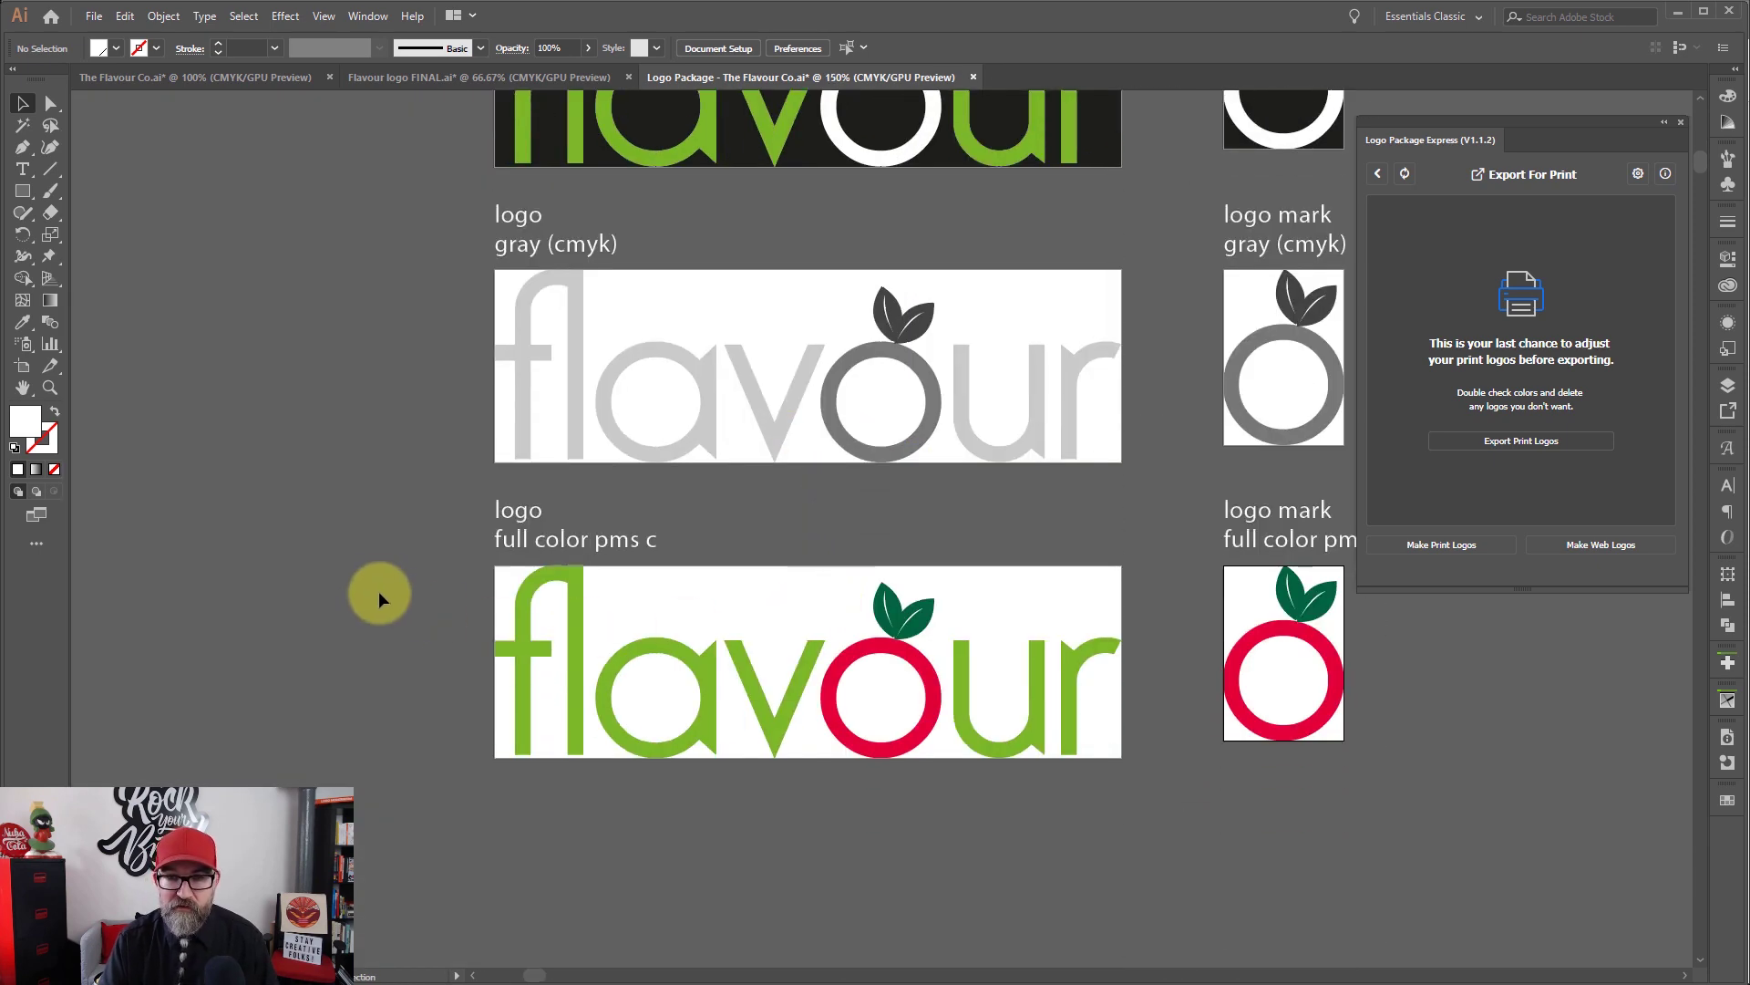
pyautogui.hscroll(3, 395, 578)
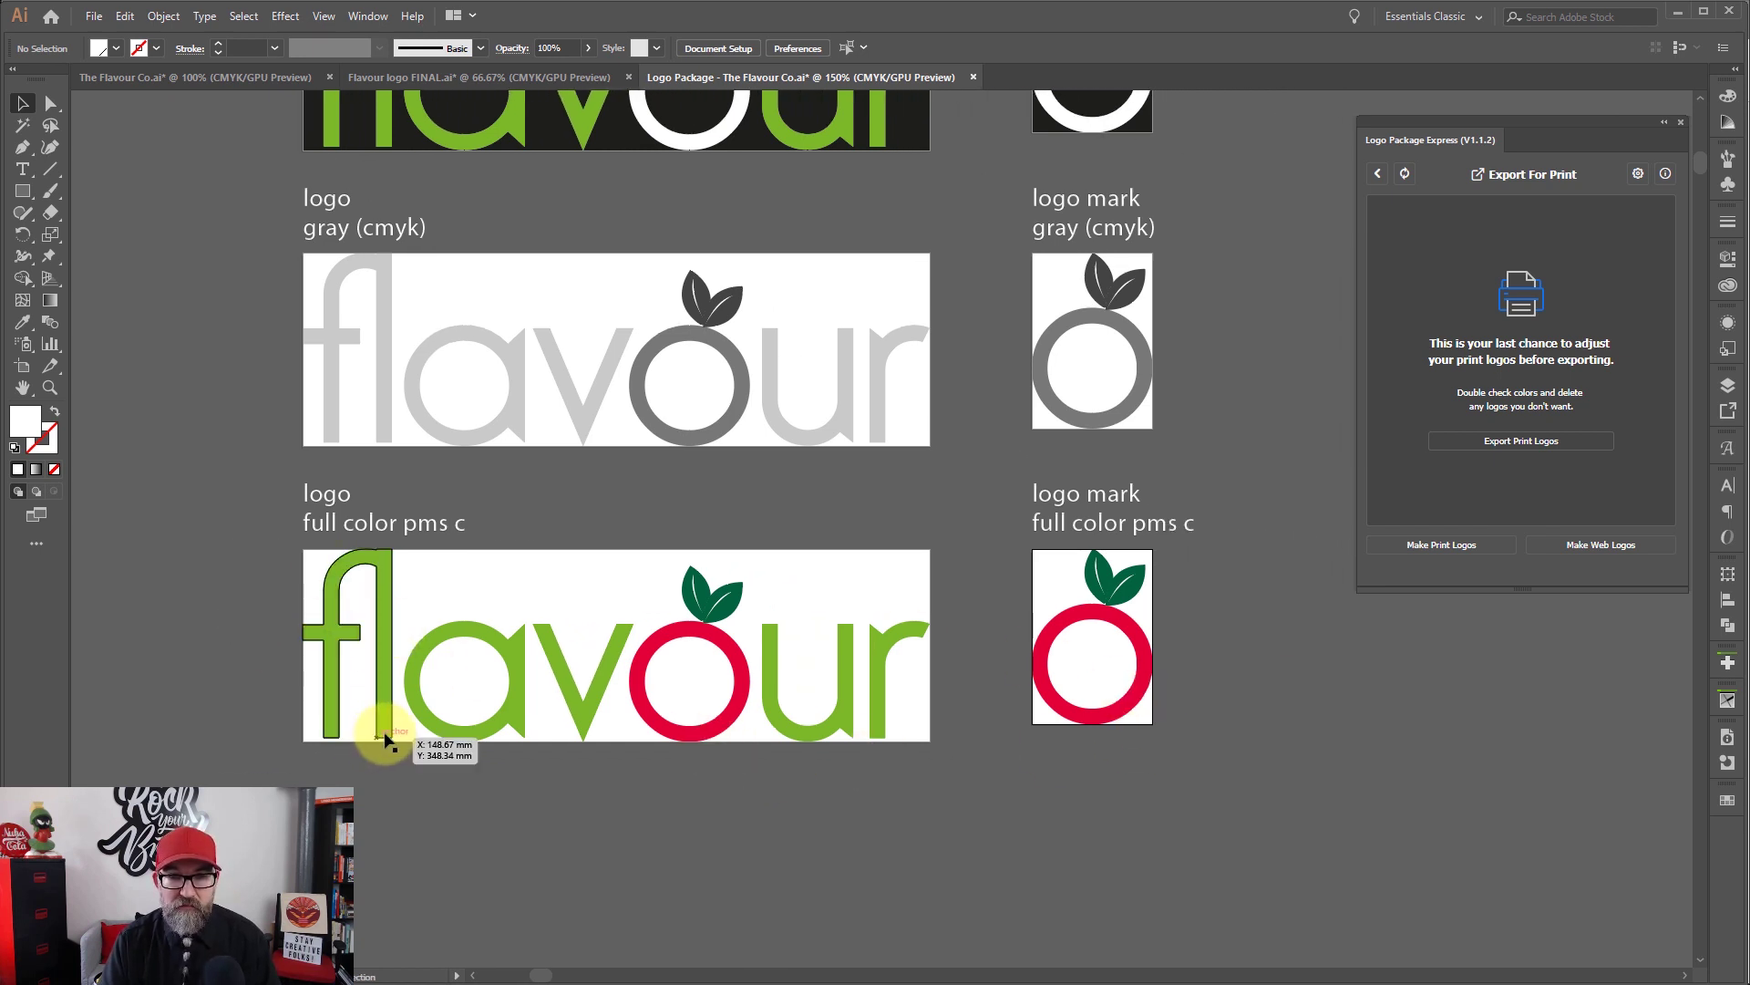
pyautogui.click(1726, 799)
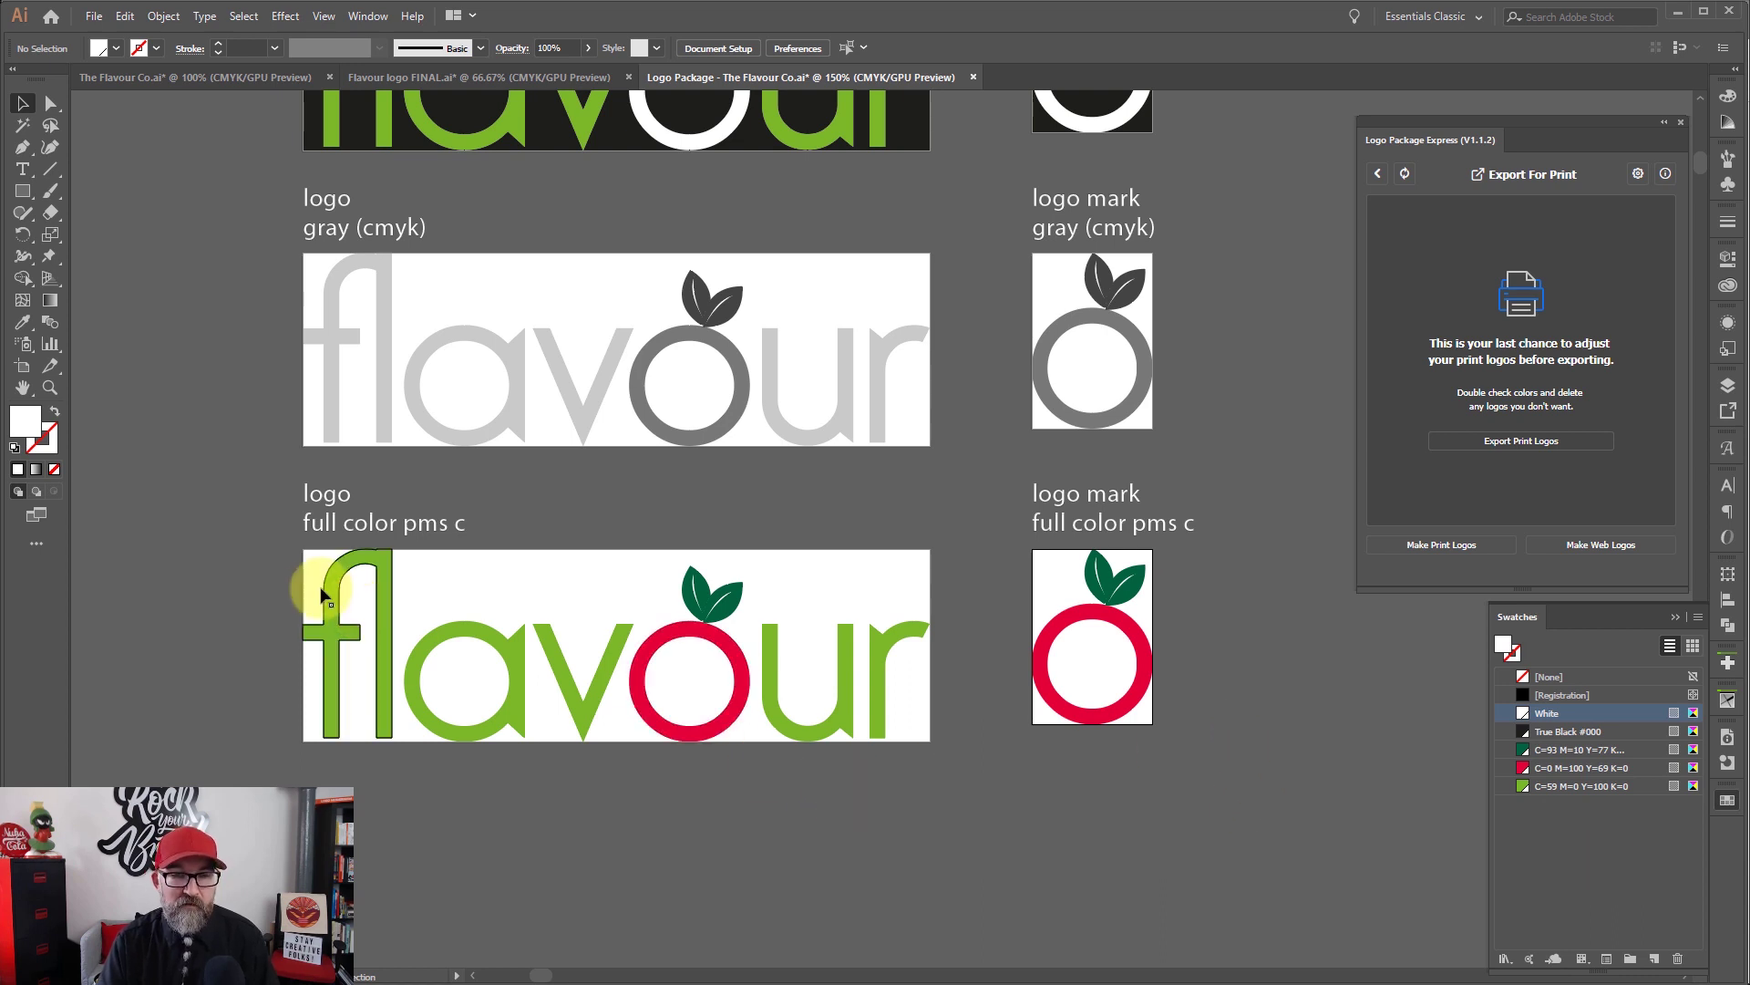
# Step: Switch to the Flavour logo FINAL document and select its three Pantone Solids swatches
pyautogui.click(419, 78)
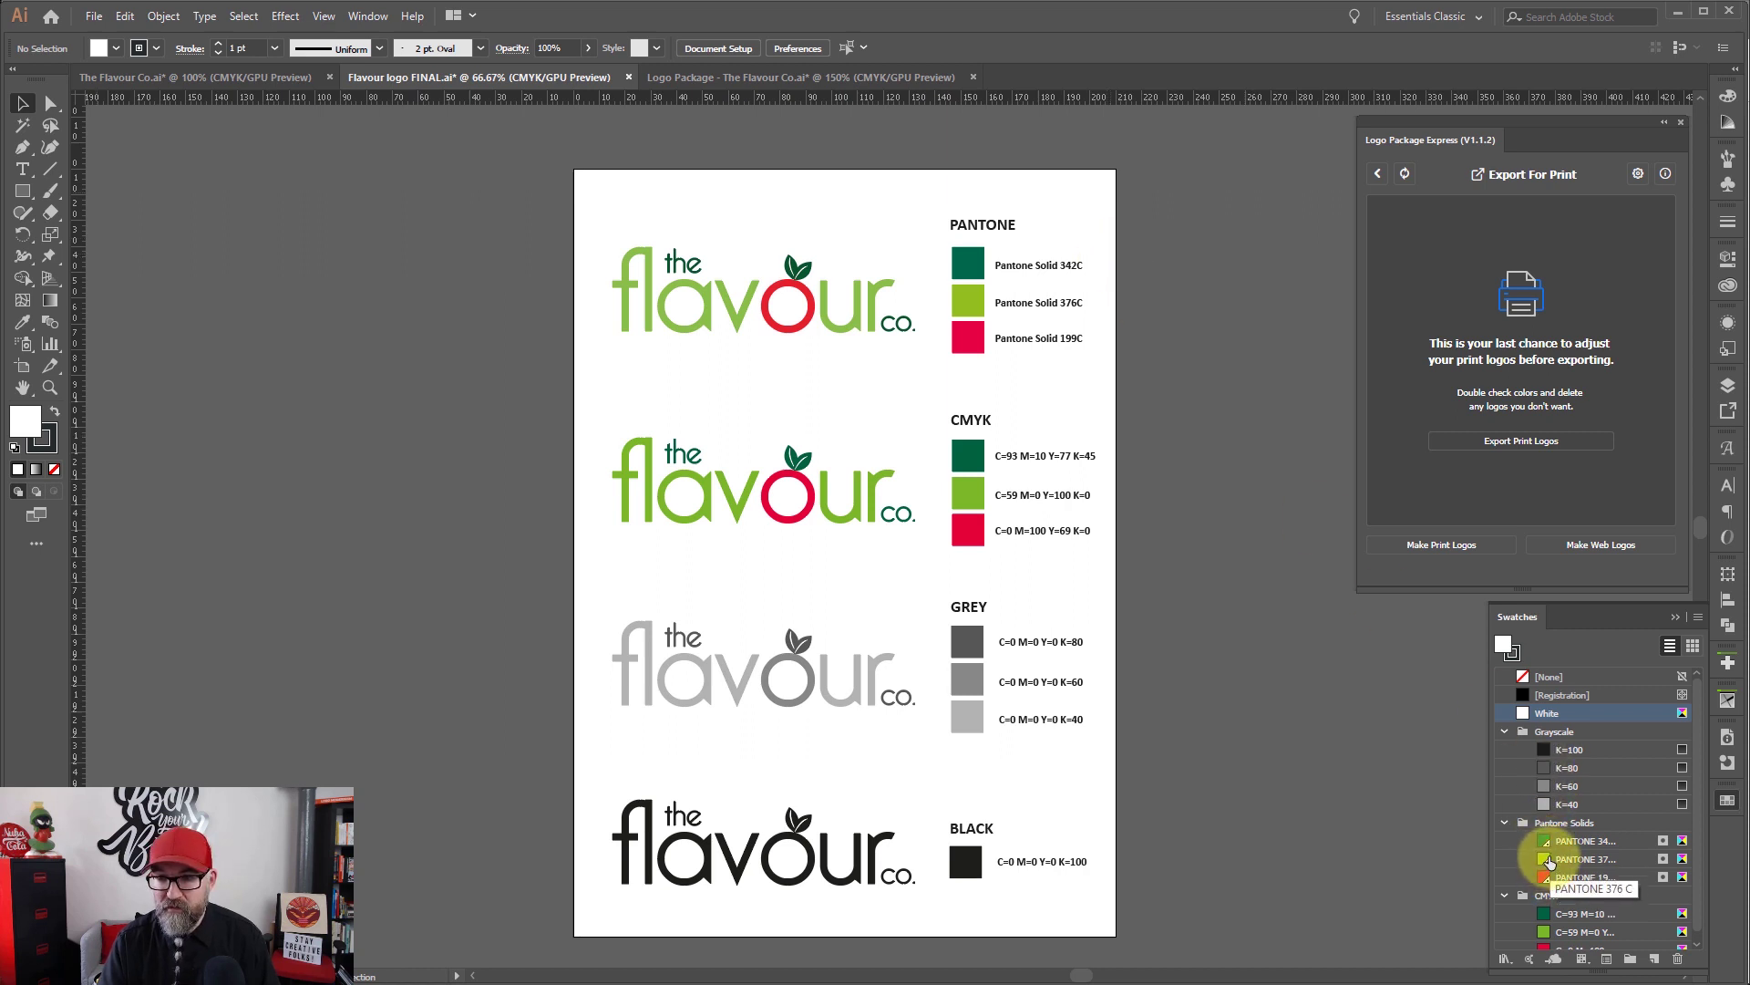
pyautogui.click(1544, 840)
pyautogui.keyDown('shift'); pyautogui.click(1544, 877); pyautogui.keyUp('shift')
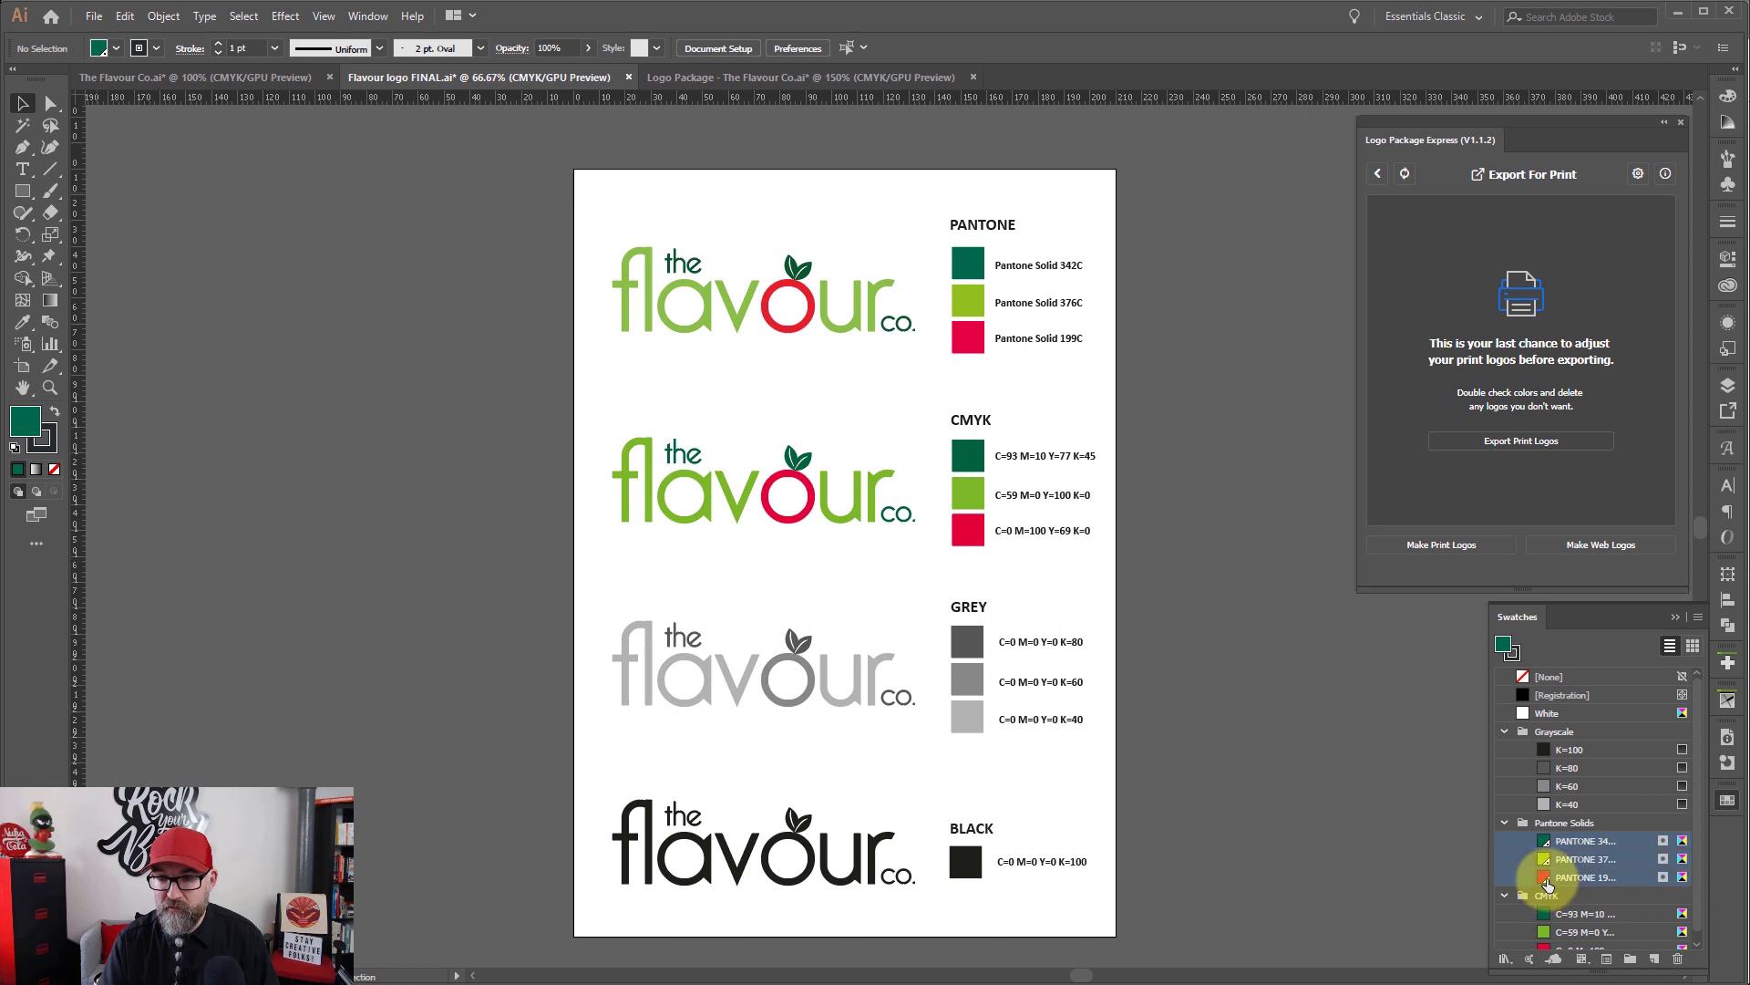
# Step: Ungroup the full color pms c logo in the Logo Package document and fill its joined fl letters with PANTONE 376 C from Flavour logo FINAL
pyautogui.click(718, 77)
pyautogui.click(383, 656)
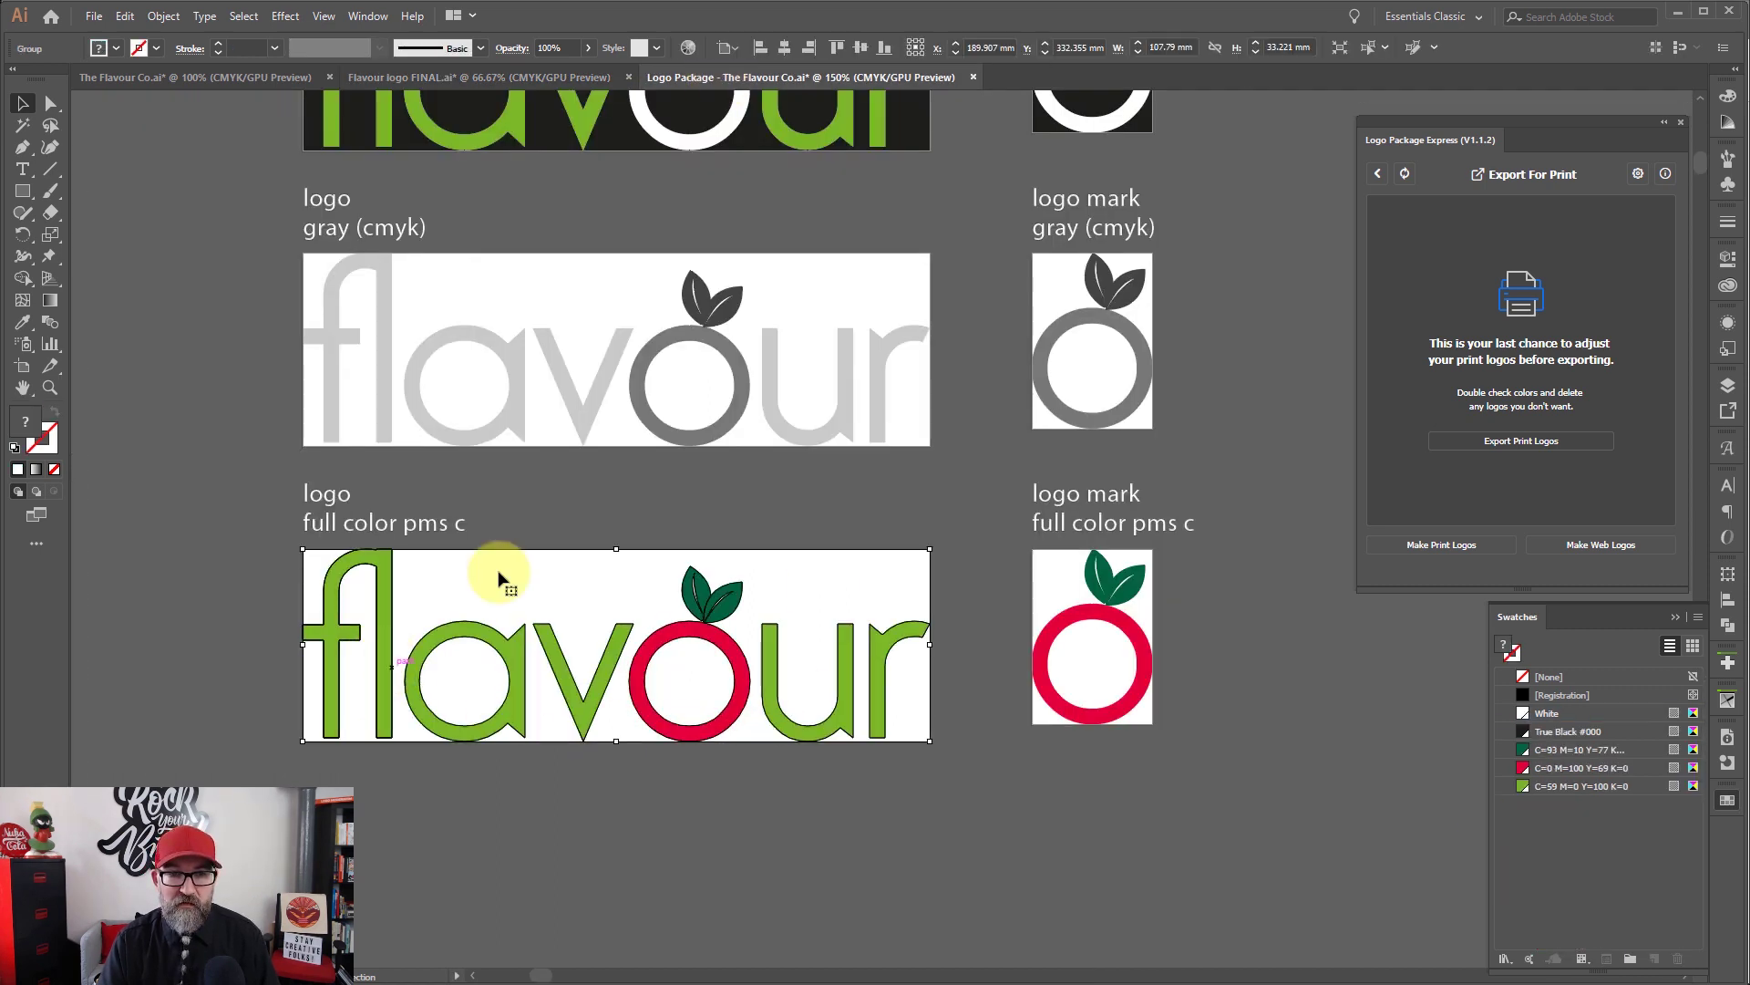
pyautogui.rightClick(537, 720)
pyautogui.click(611, 873)
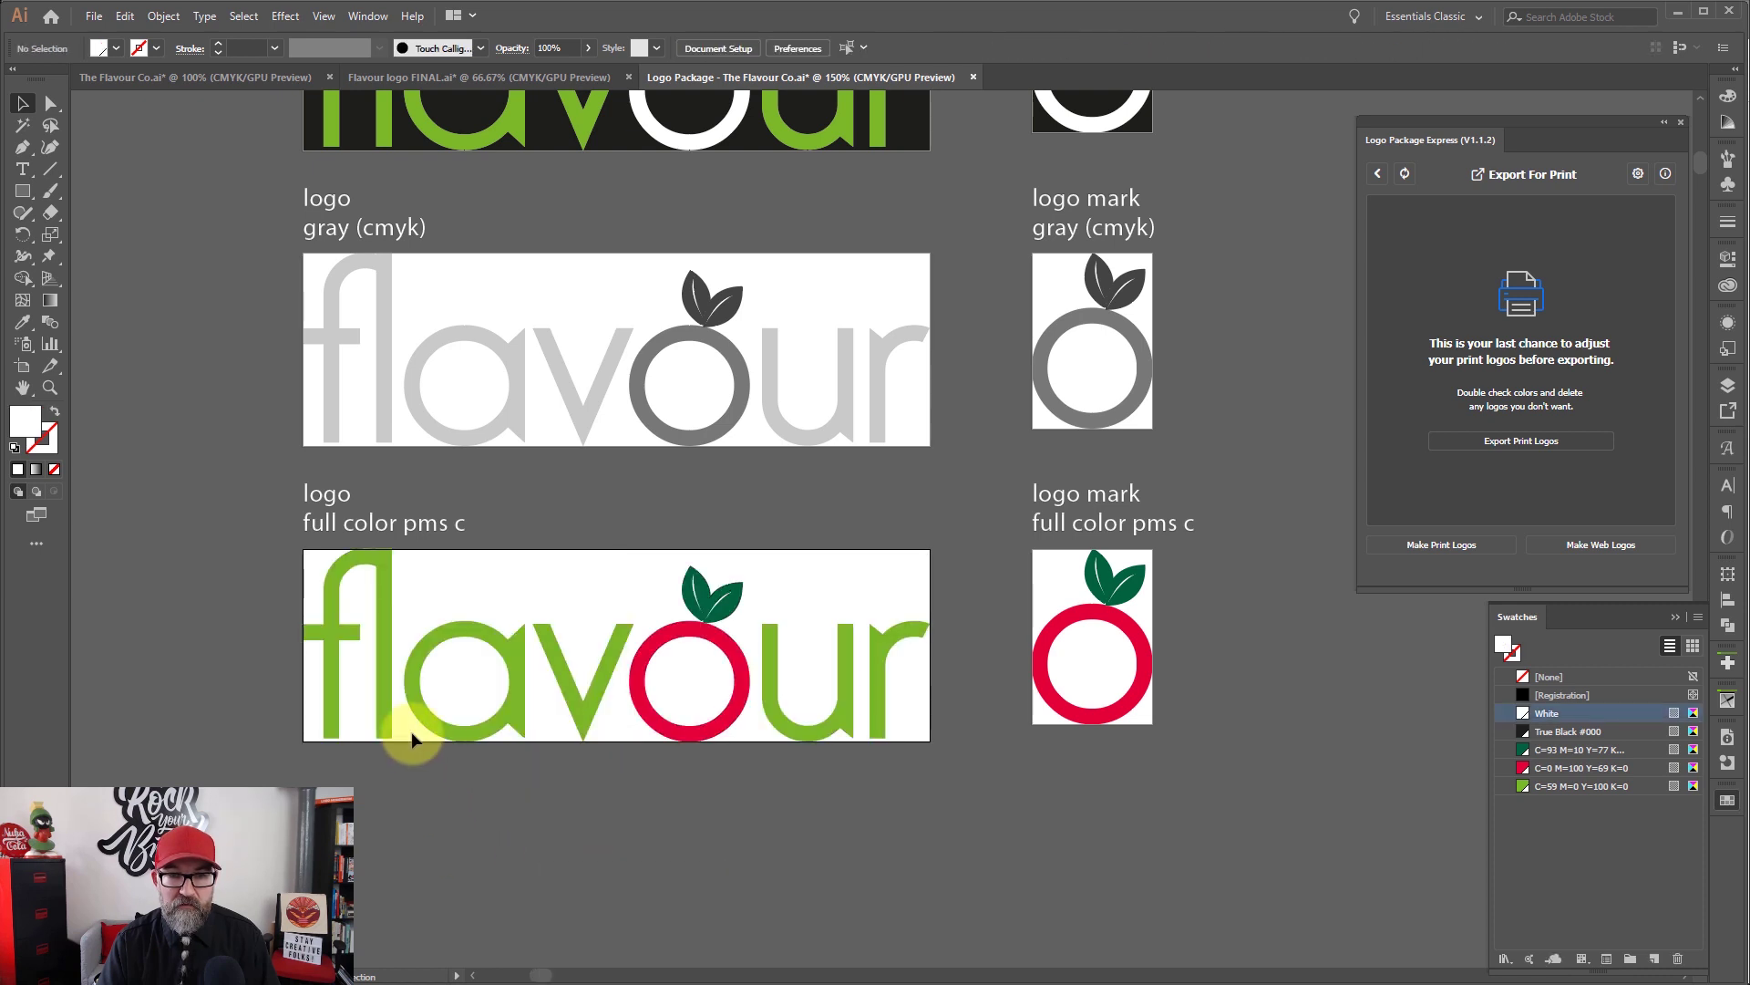
pyautogui.click(365, 707)
pyautogui.click(477, 76)
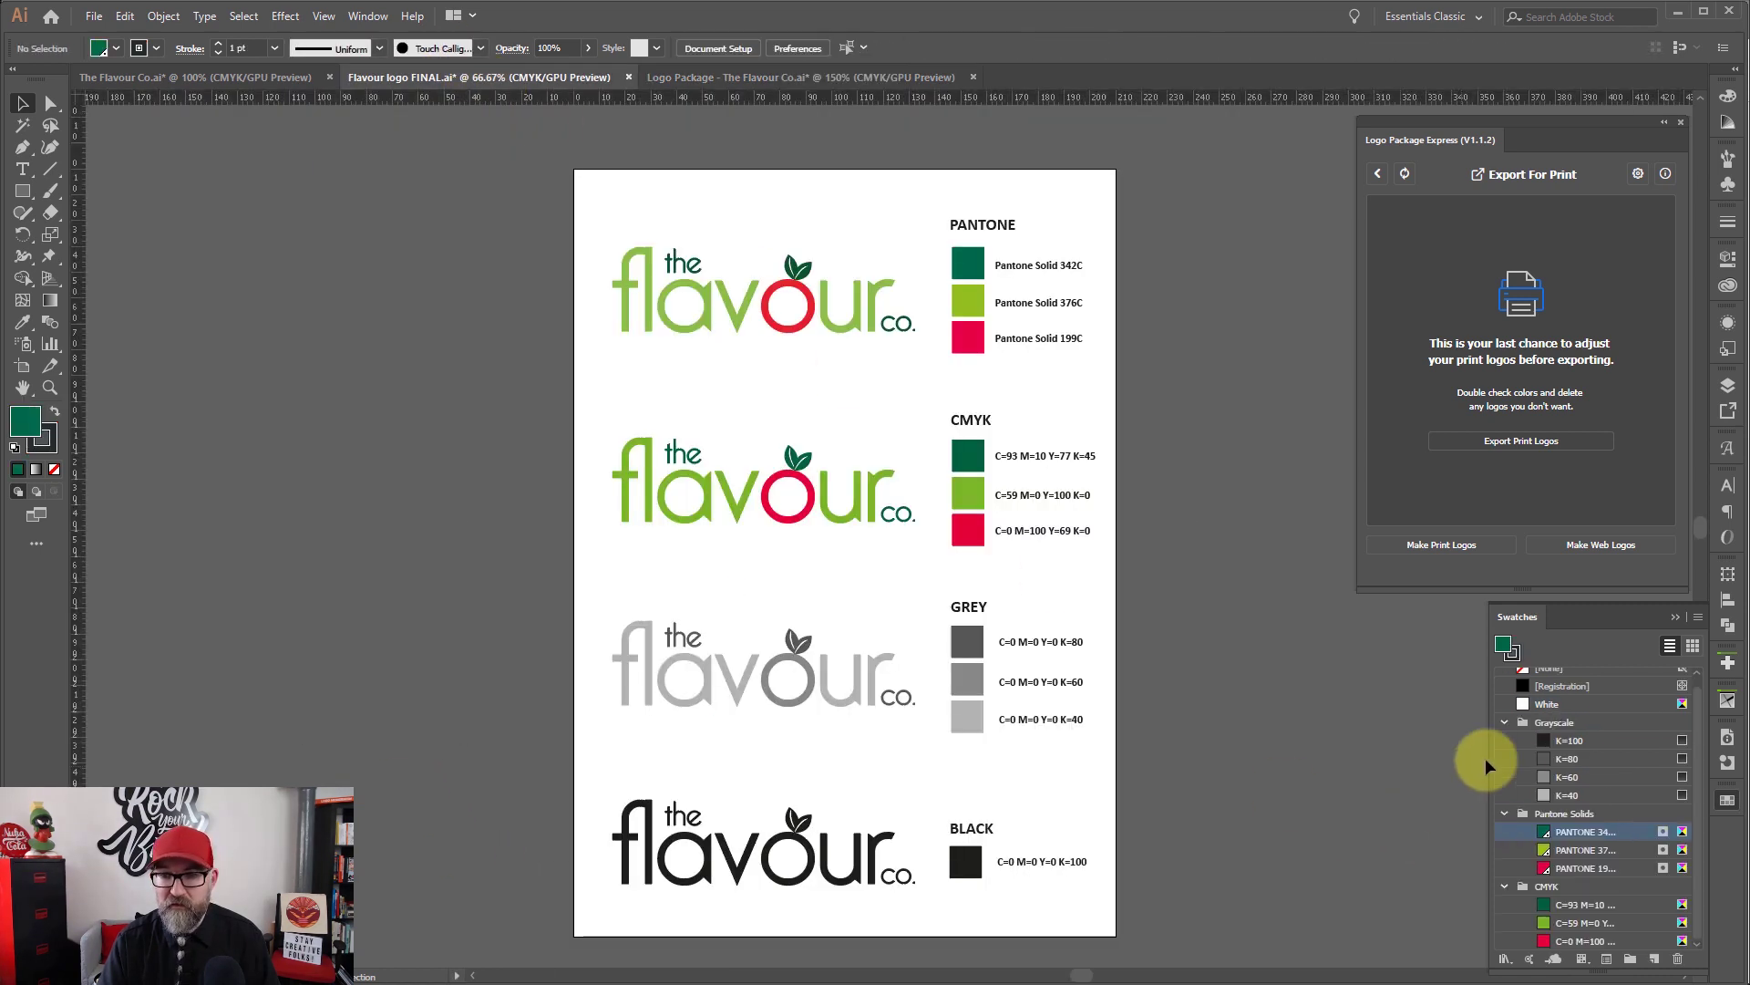
pyautogui.moveTo(1544, 850); pyautogui.dragTo(385, 658)
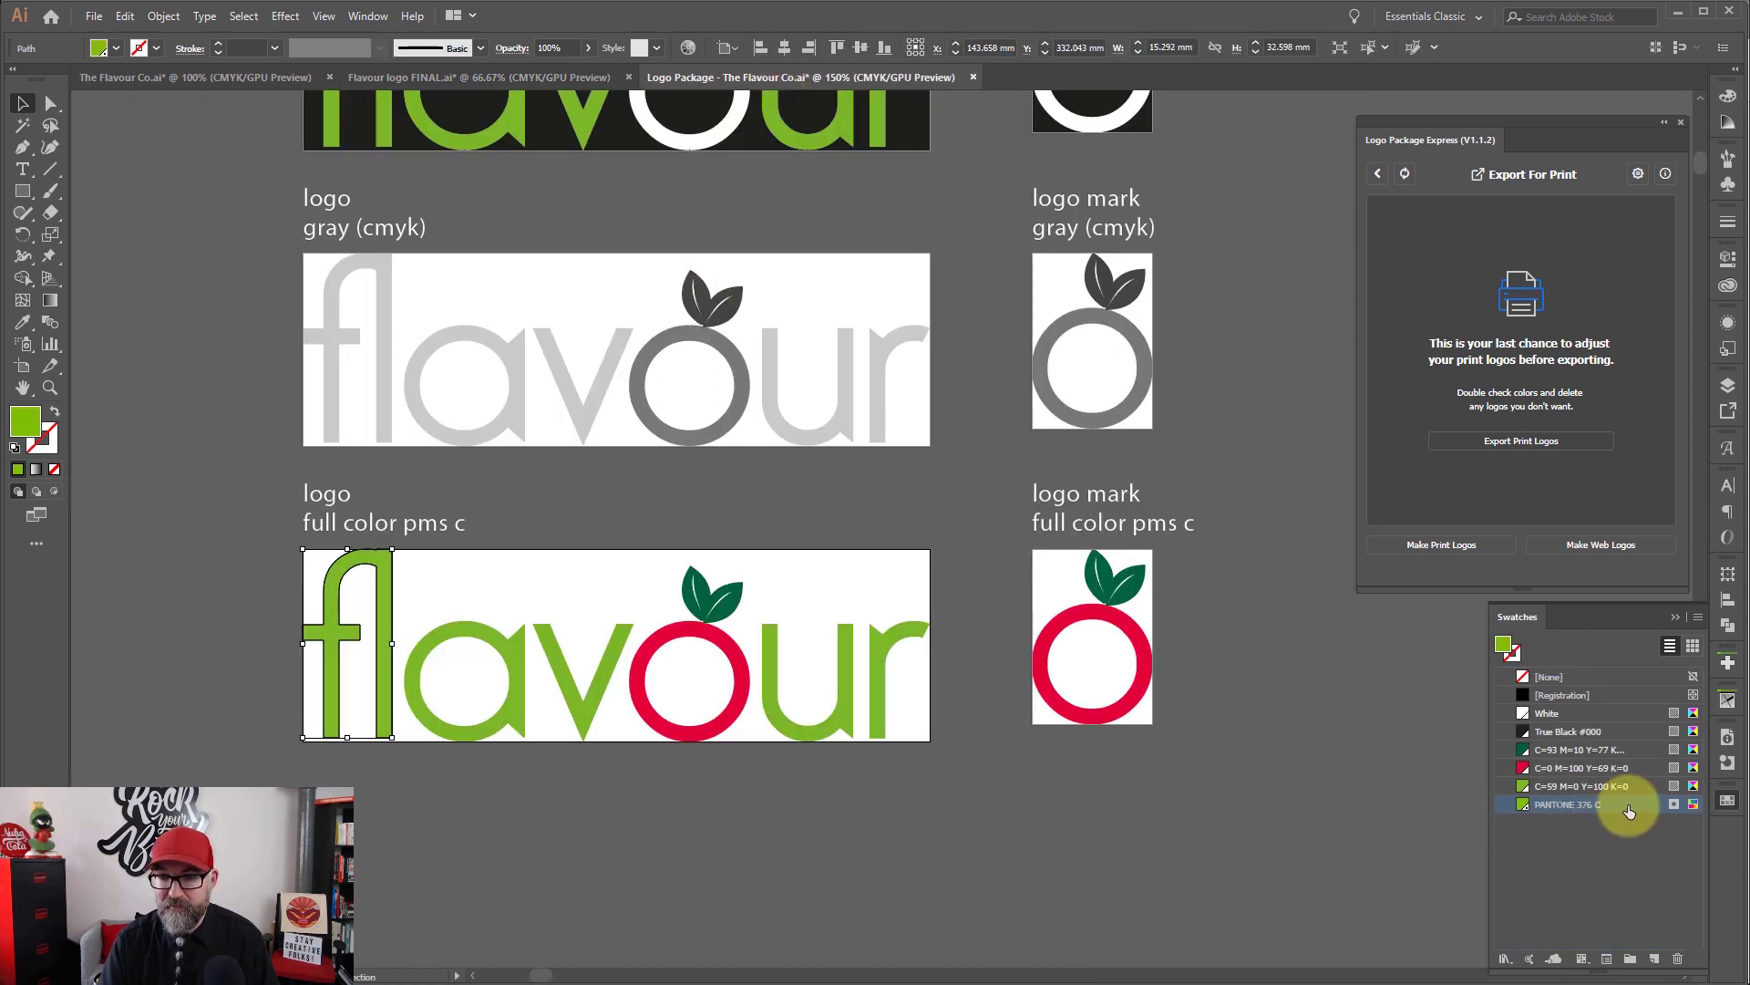
# Step: Fill the a, v, u and r of the full color pms c logo with PANTONE 376 C
pyautogui.moveTo(447, 593); pyautogui.dragTo(602, 766)
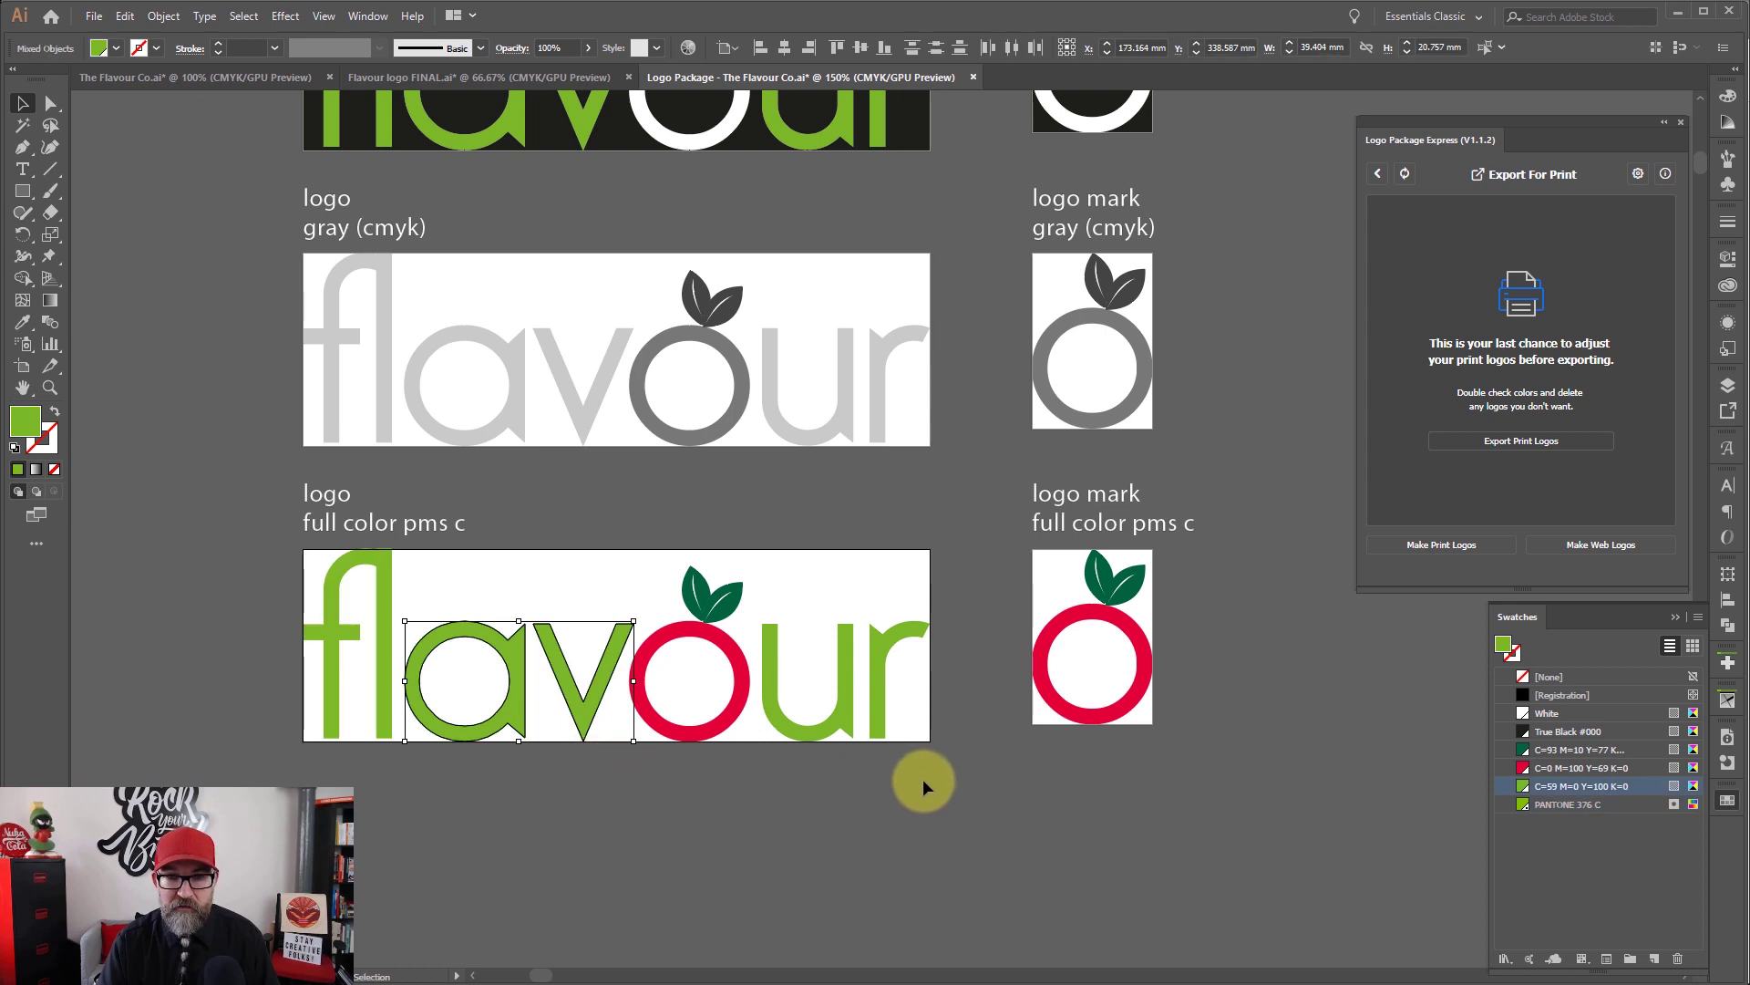
pyautogui.moveTo(831, 658); pyautogui.dragTo(831, 658)
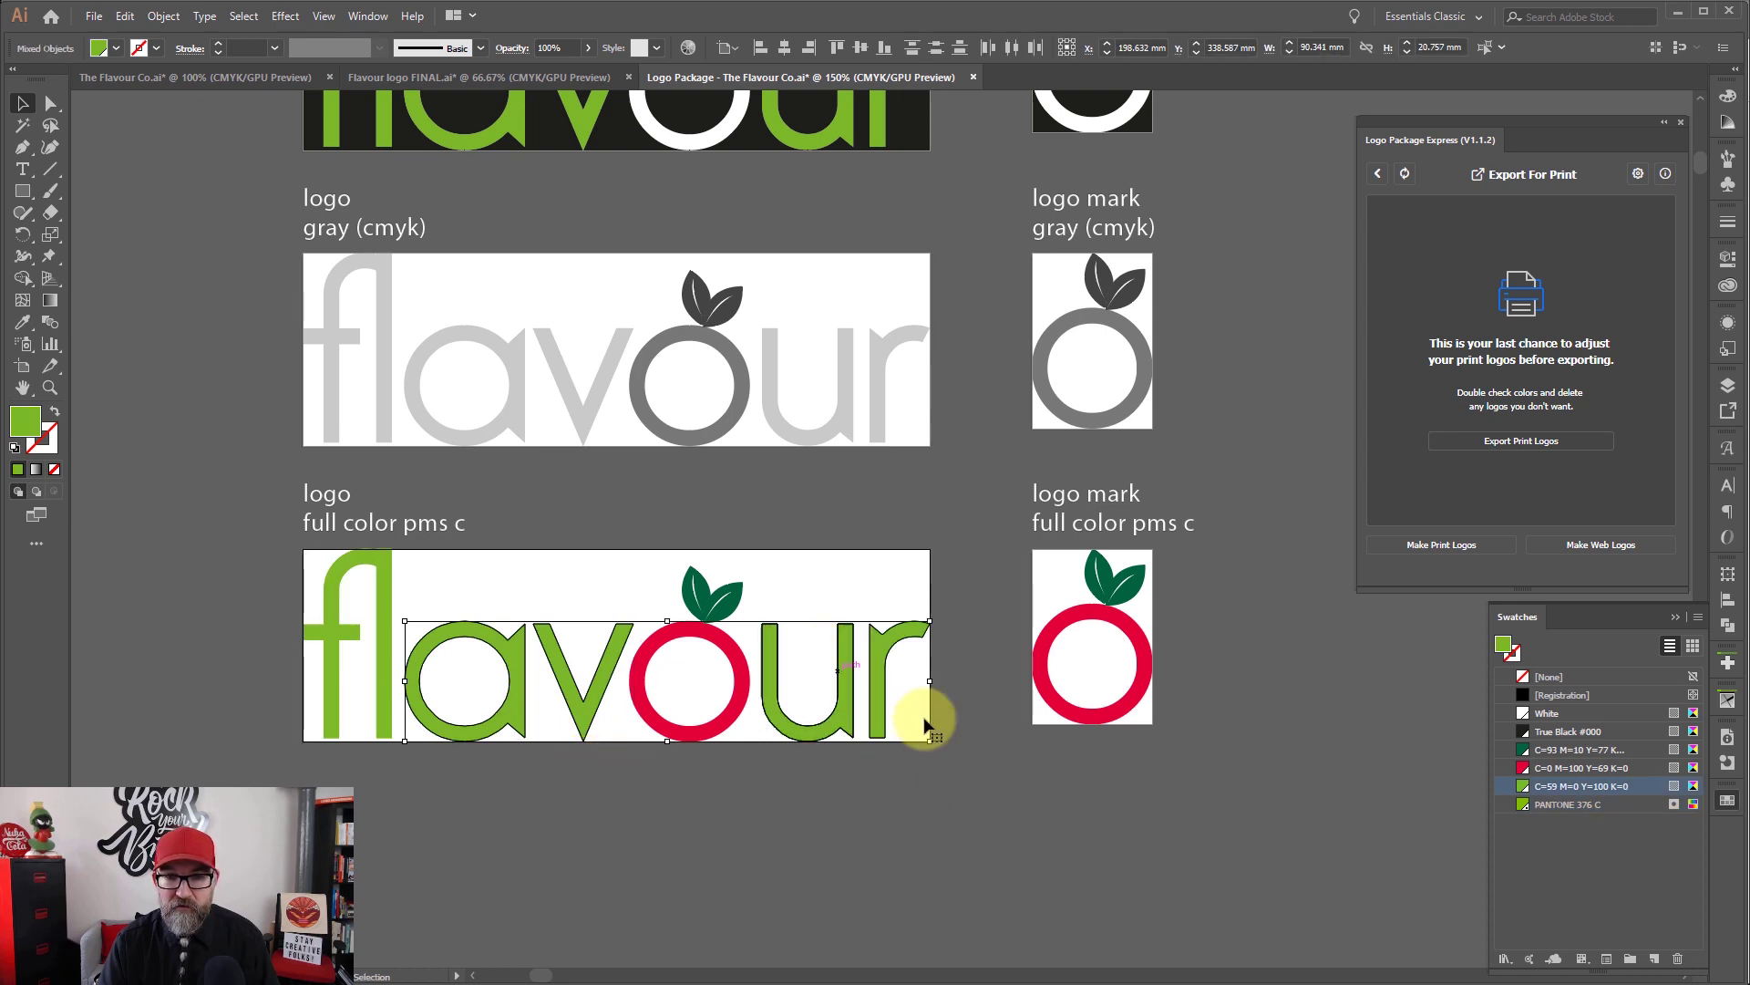
pyautogui.click(1550, 804)
pyautogui.click(1167, 862)
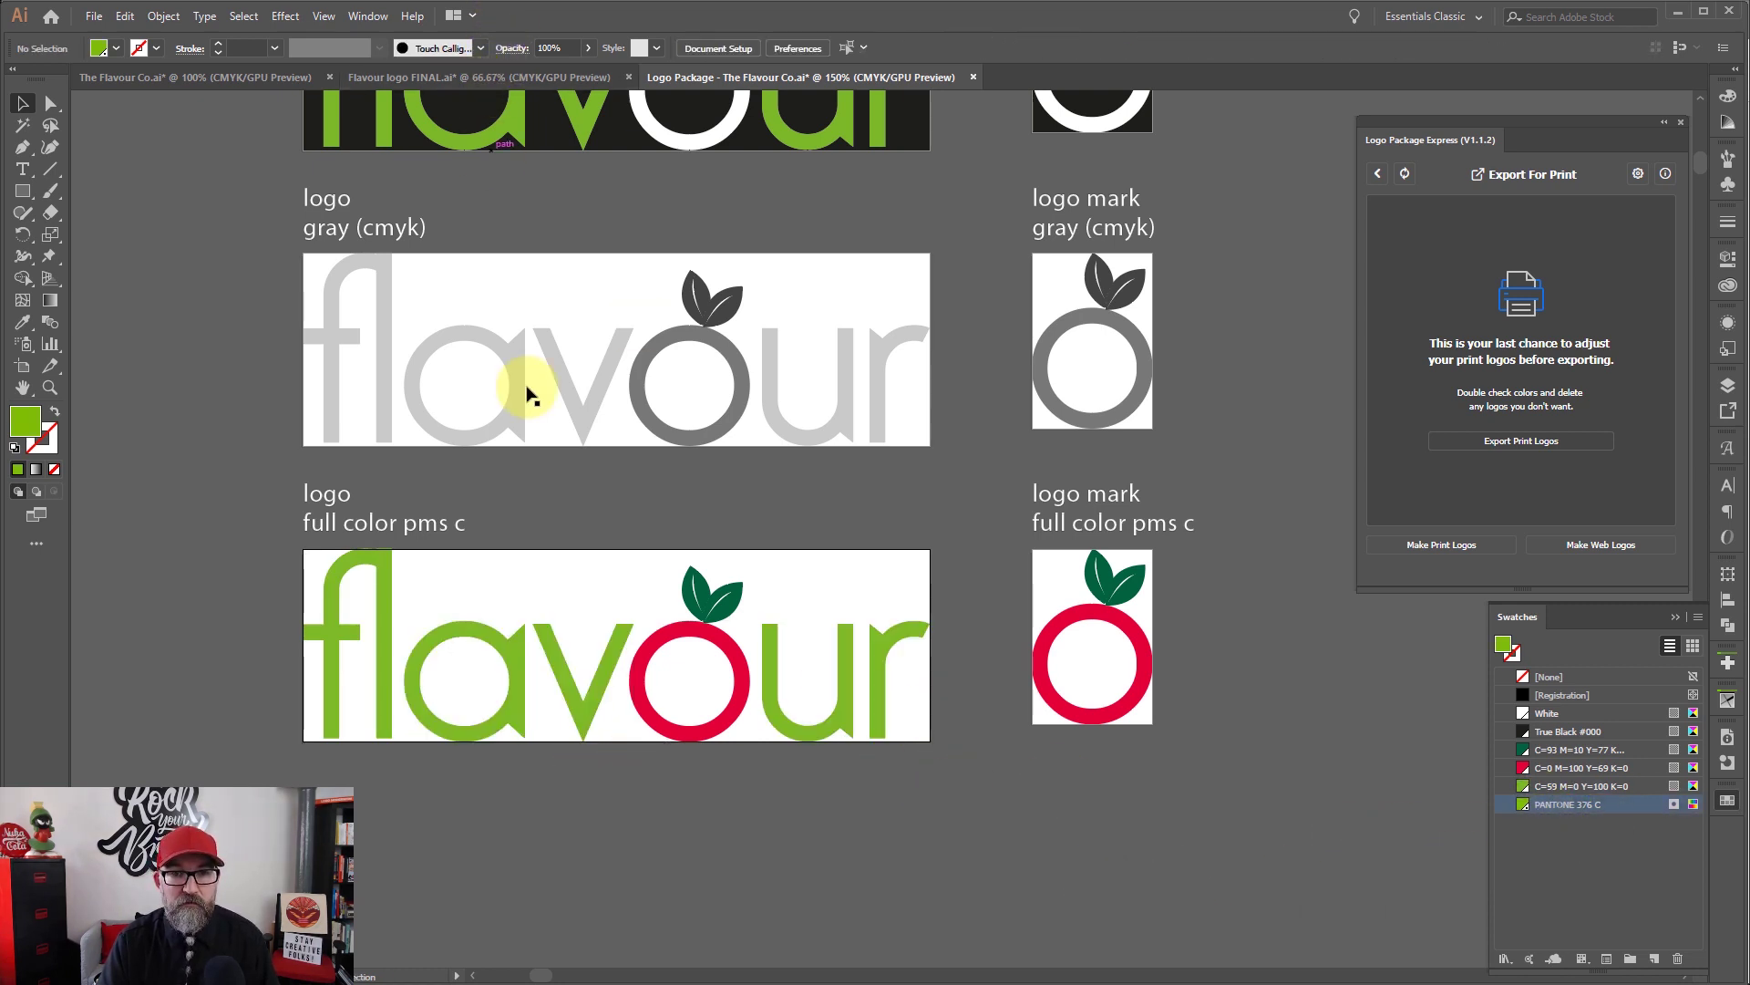
# Step: Ungroup the O with leaves in the pms c logo and fill the O with PANTONE 199 C from Flavour logo FINAL
pyautogui.click(670, 647)
pyautogui.rightClick(693, 639)
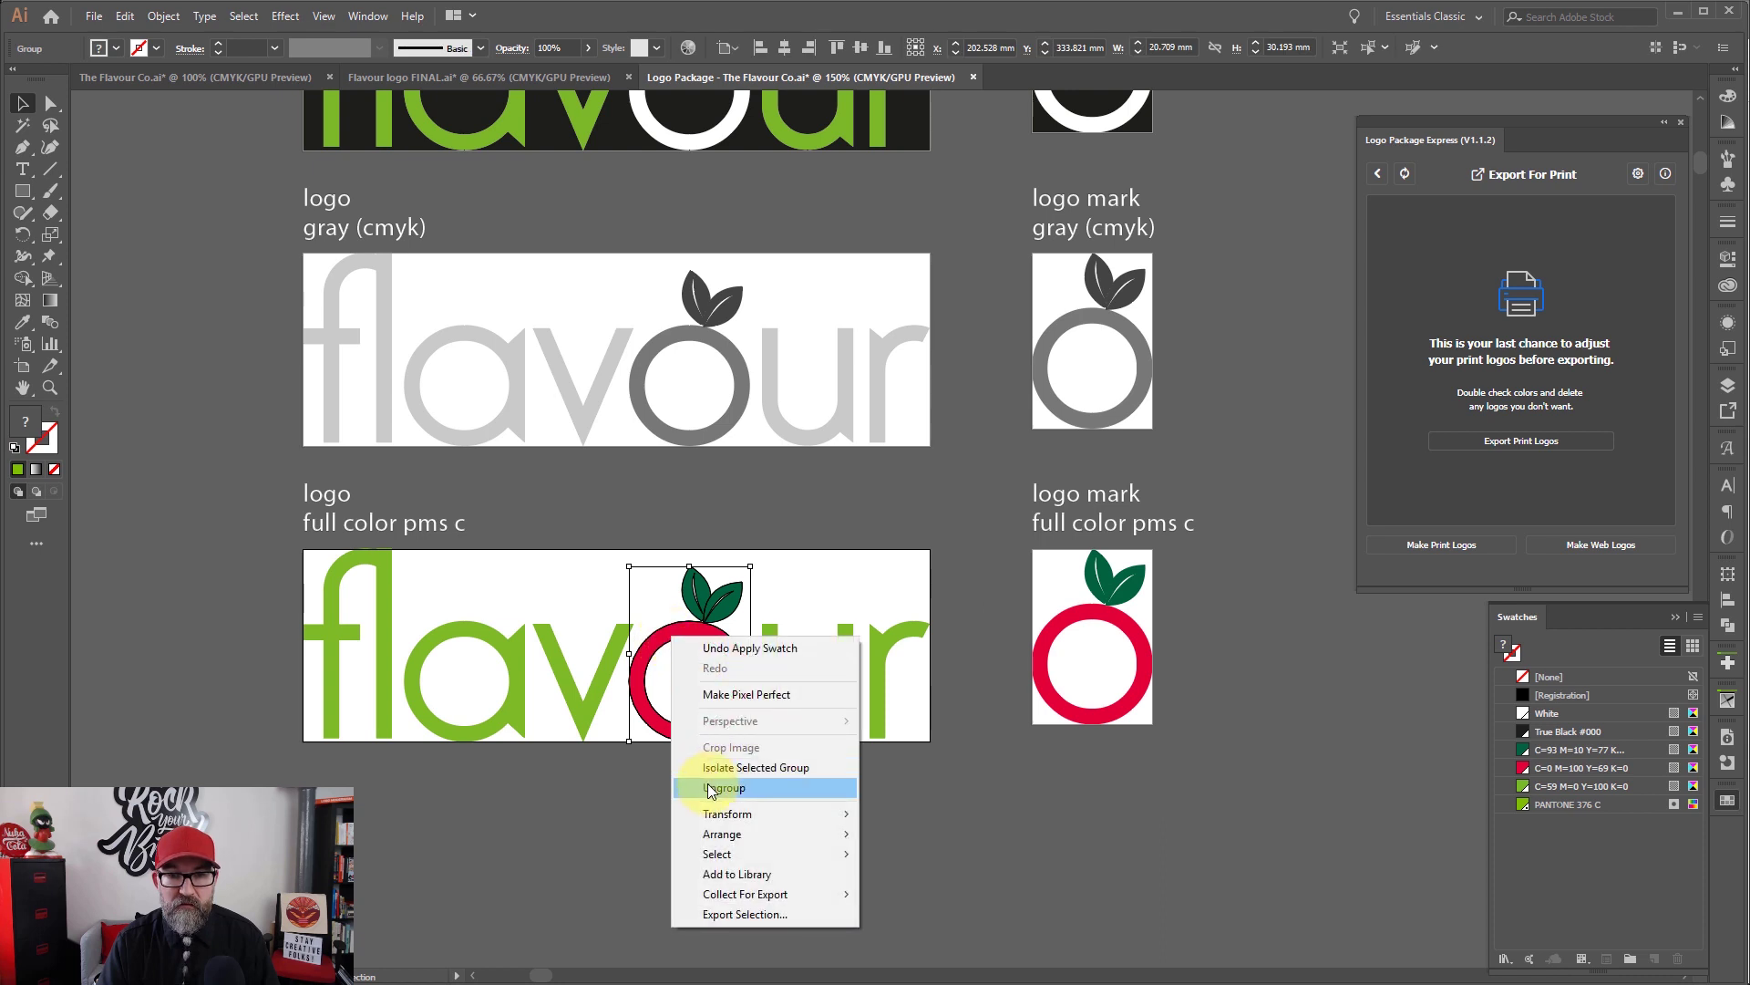
pyautogui.click(702, 652)
pyautogui.click(695, 629)
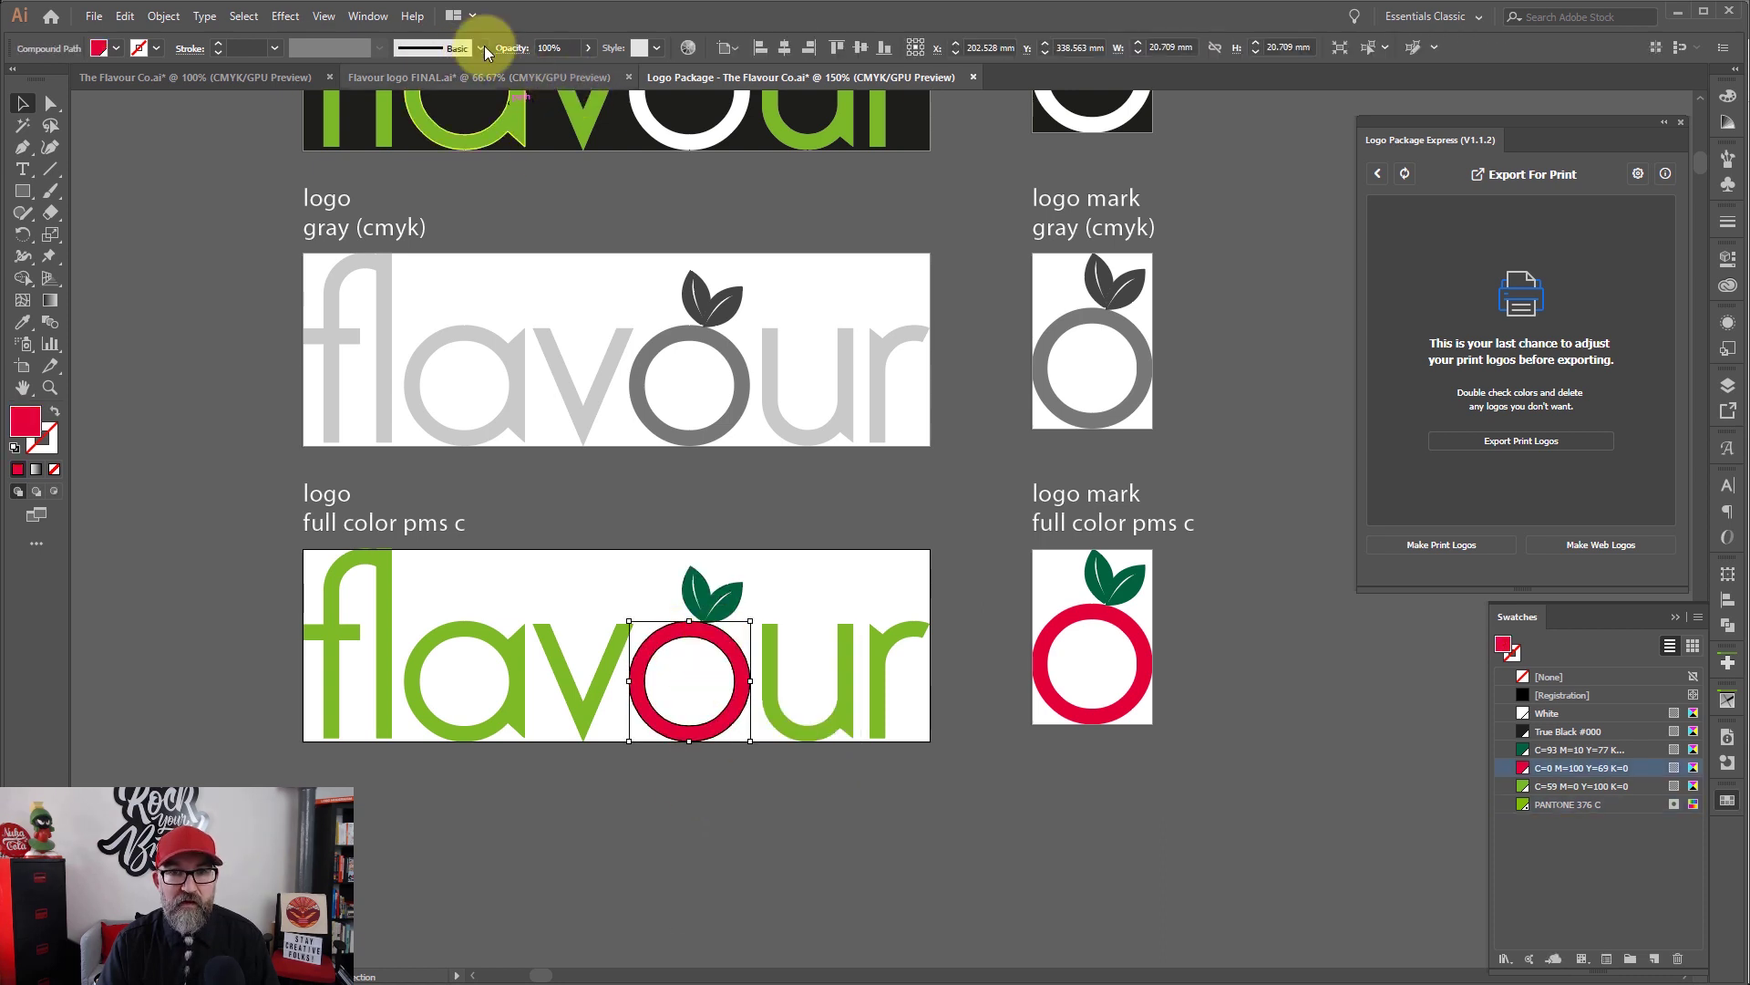
pyautogui.click(527, 75)
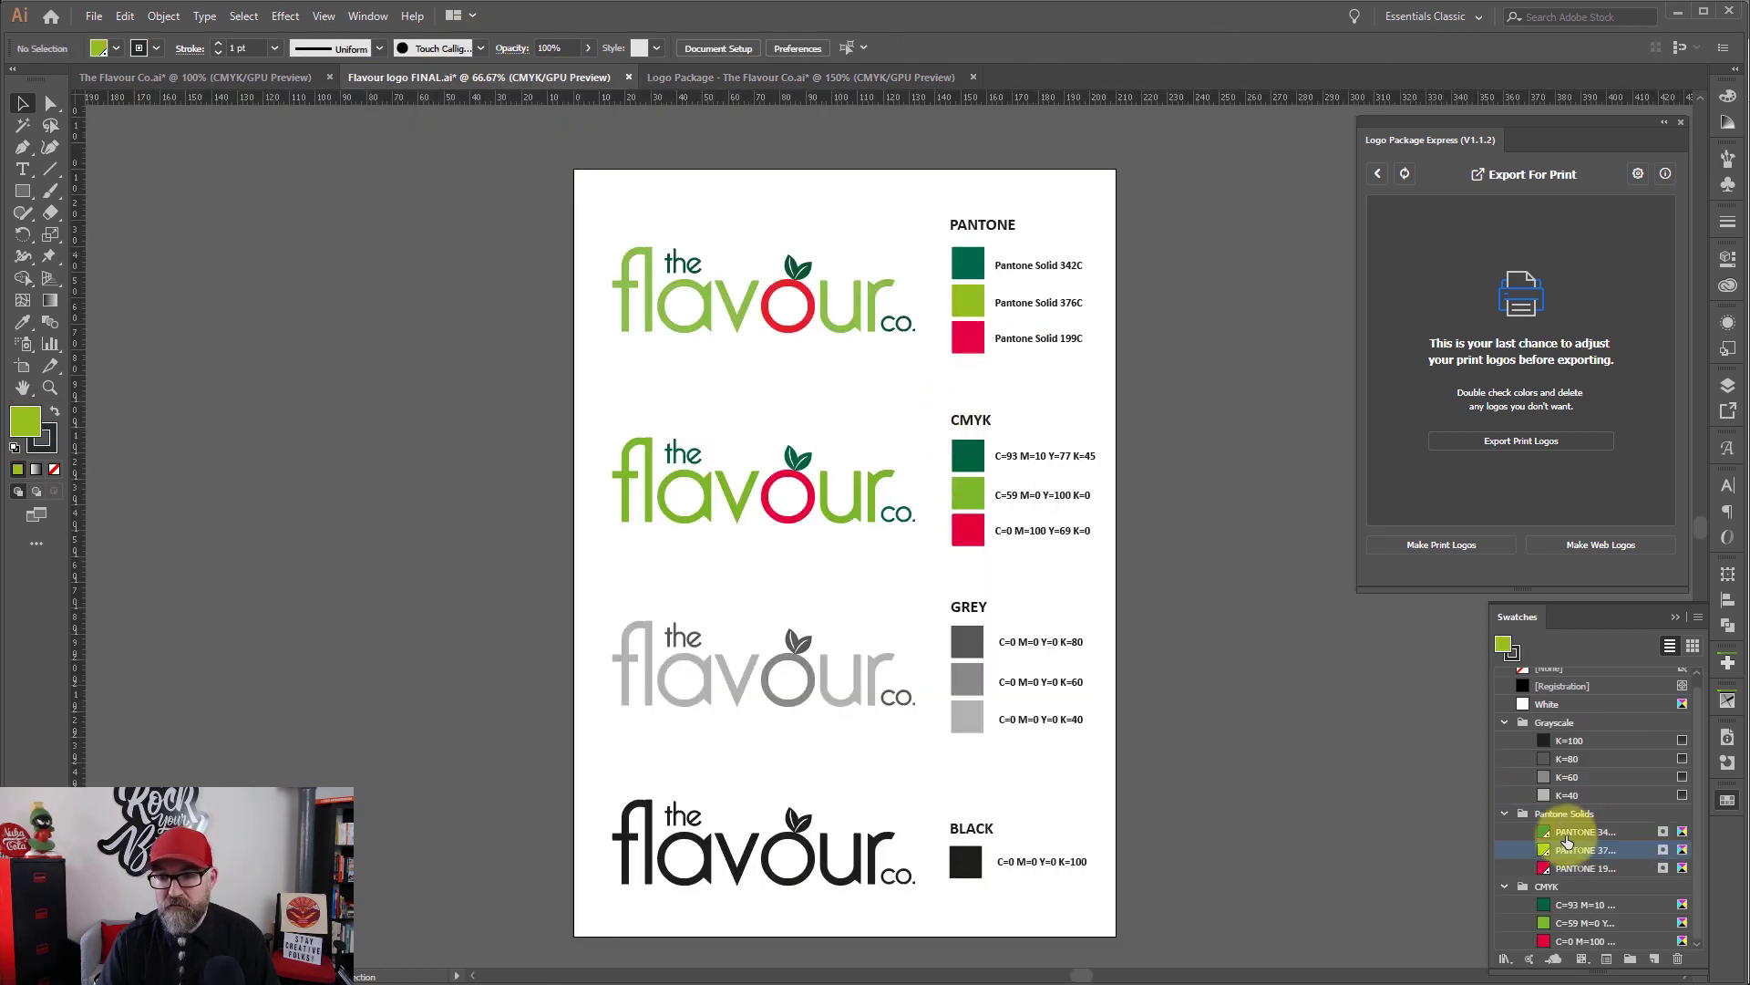
pyautogui.moveTo(1547, 874); pyautogui.dragTo(711, 736)
# Step: Ungroup the full color pms c logo mark and fill its ring with PANTONE 199 C
pyautogui.rightClick(1128, 709)
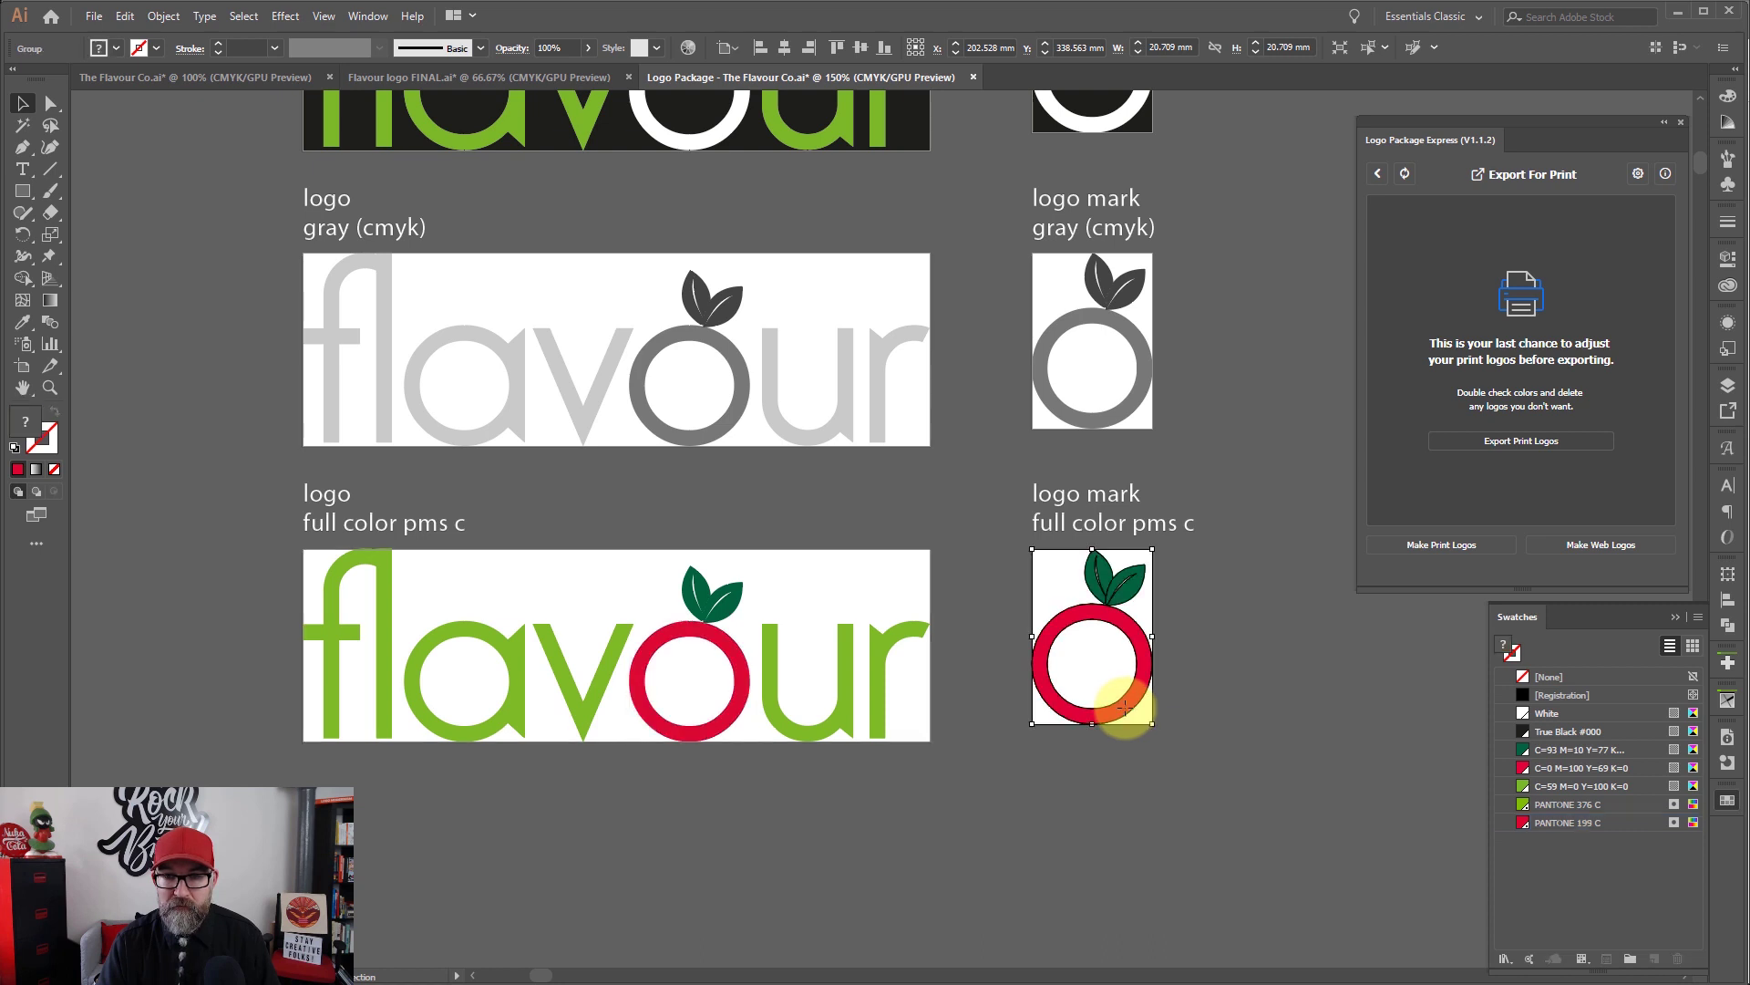
pyautogui.click(1176, 858)
pyautogui.click(1133, 695)
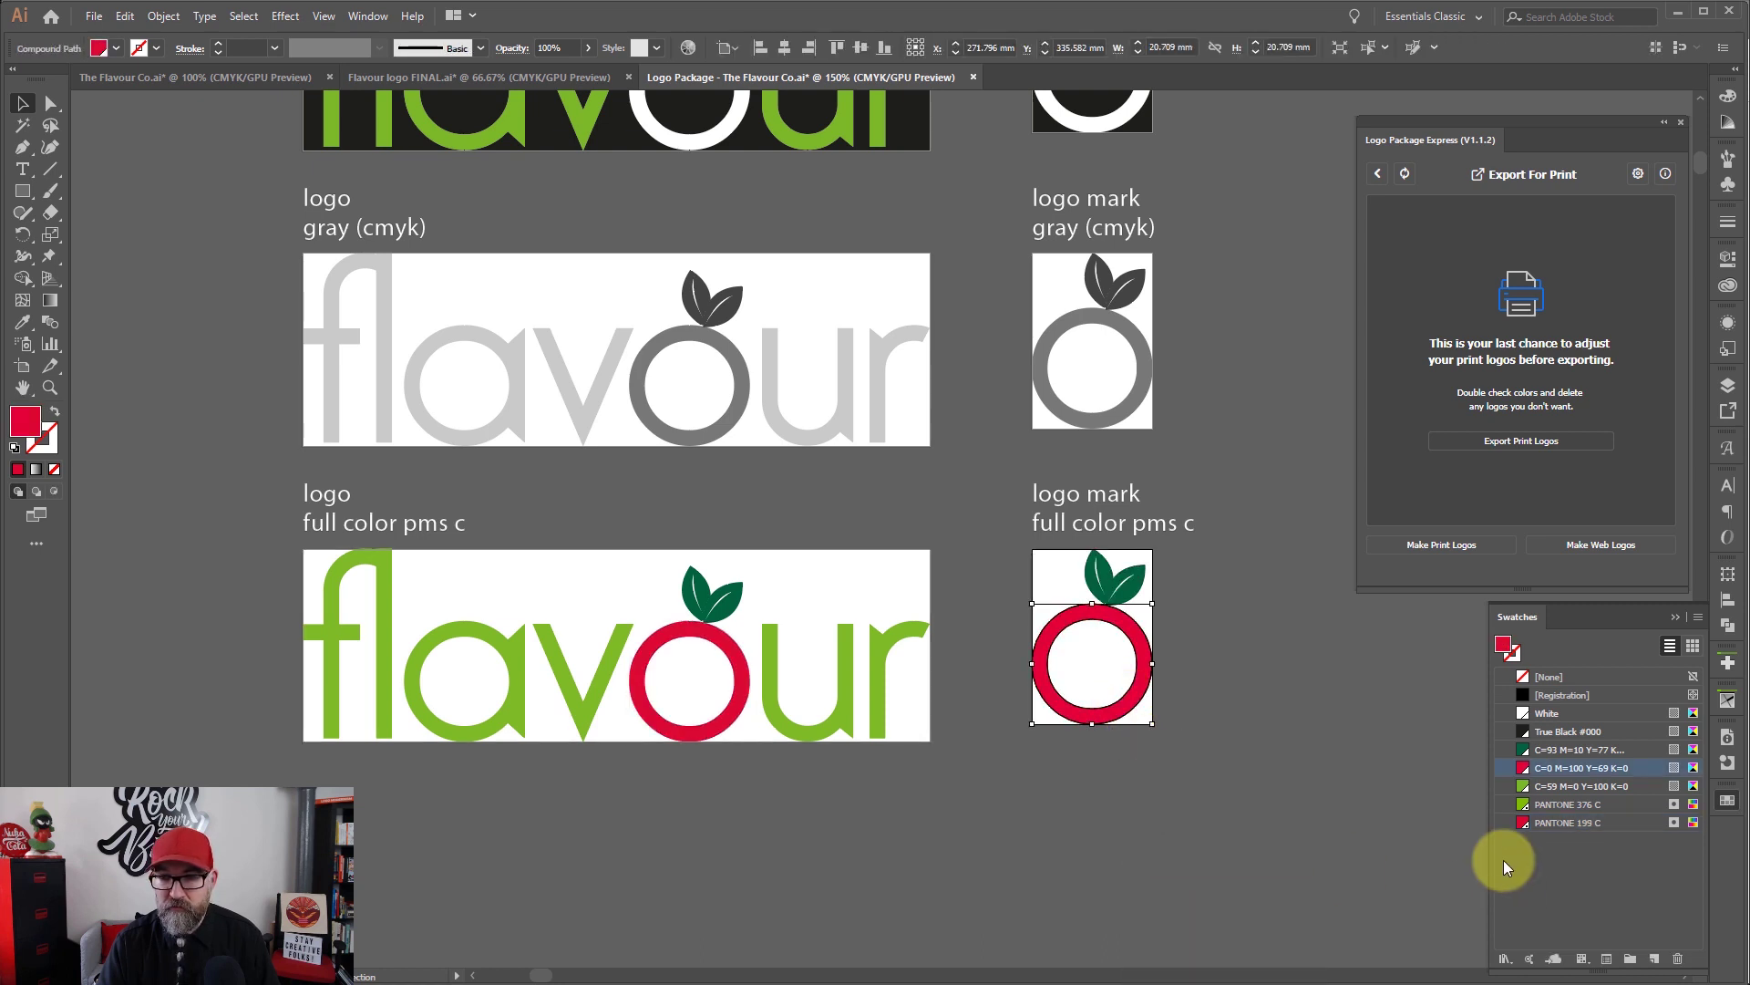
pyautogui.click(1523, 826)
# Step: Select the leaves in the pms c logo and logo mark and bring in PANTONE 342 C from Flavour logo FINAL for them
pyautogui.moveTo(635, 550); pyautogui.dragTo(749, 603)
pyautogui.moveTo(1047, 559); pyautogui.dragTo(1147, 585)
pyautogui.click(514, 76)
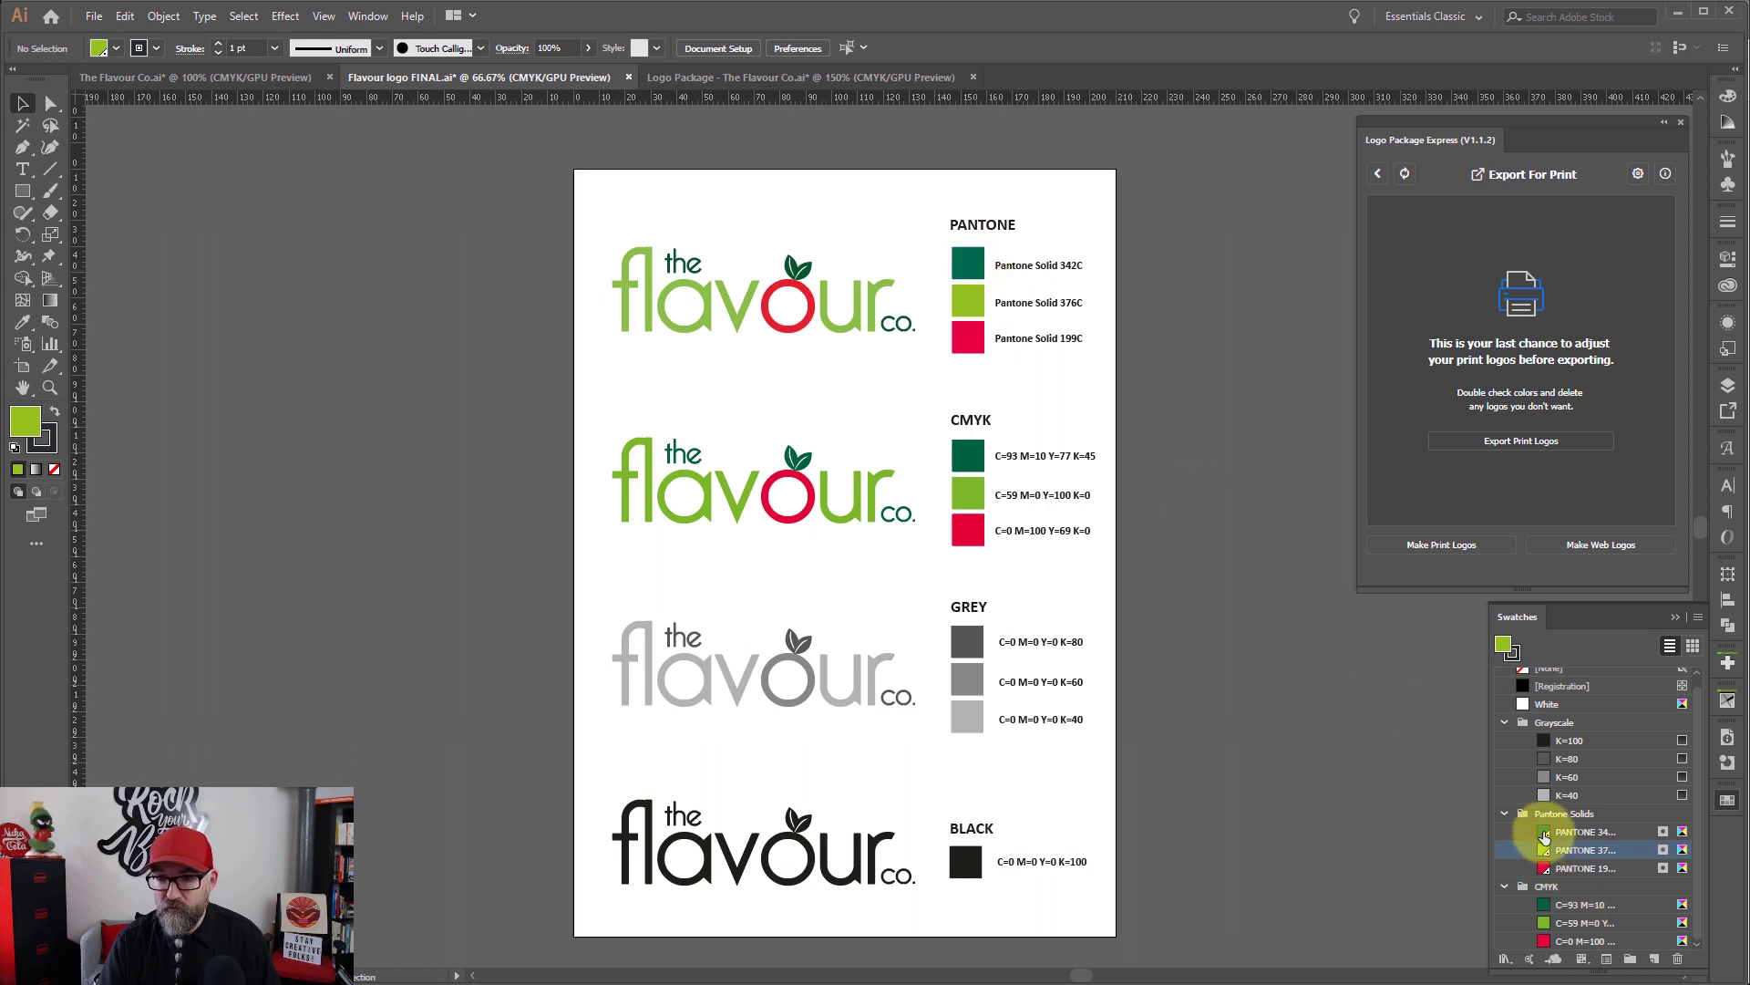
pyautogui.click(1544, 834)
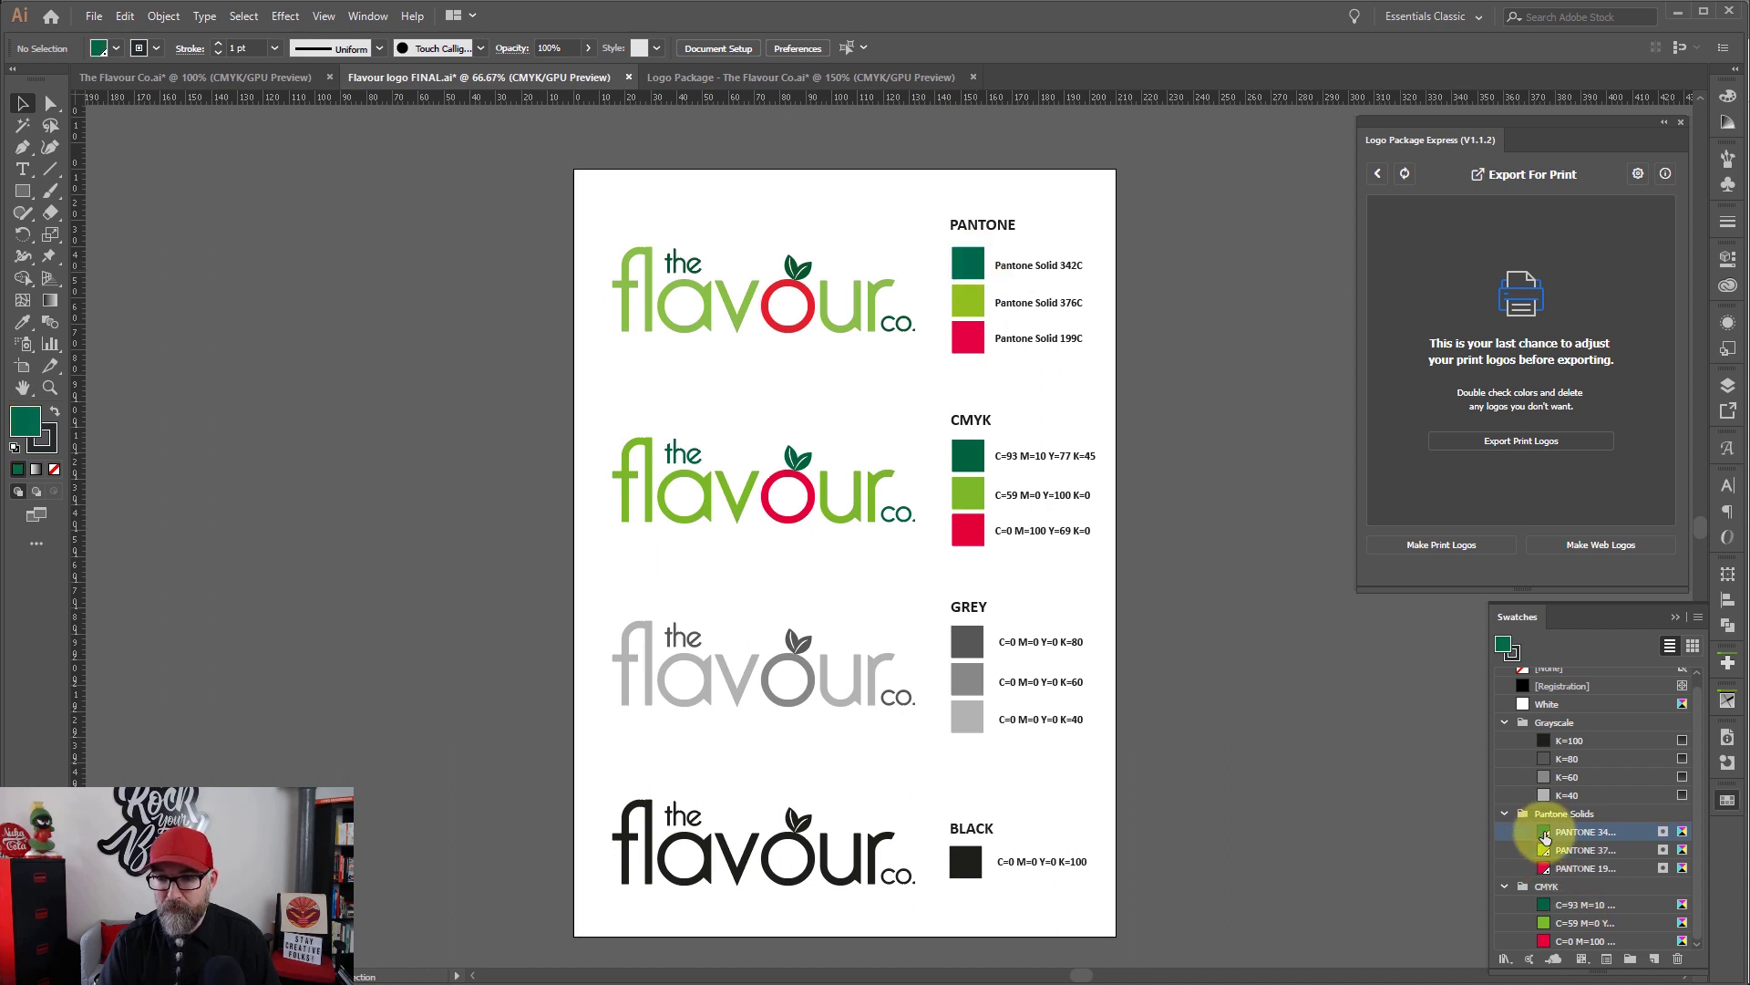
pyautogui.click(769, 79)
pyautogui.moveTo(776, 602); pyautogui.dragTo(734, 609)
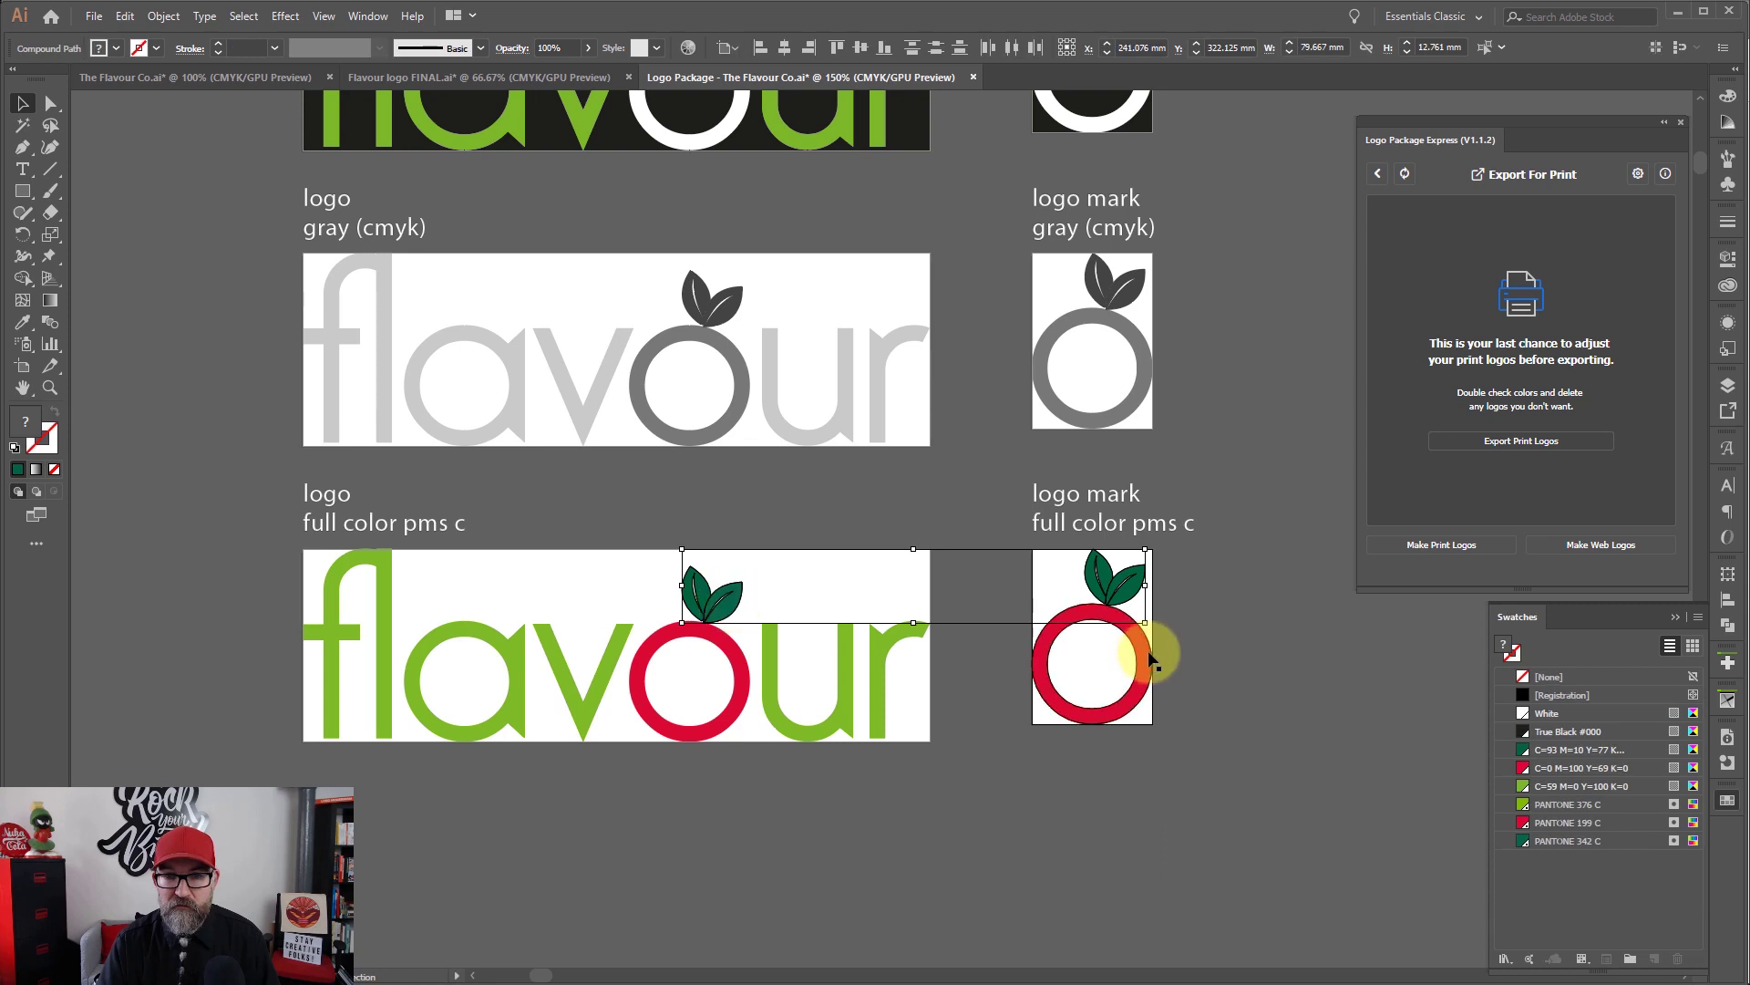
# Step: Fill both leaves of the pms c logo mark with PANTONE 342 C and check the leaf color in the pms c logo
pyautogui.click(1179, 593)
pyautogui.click(1135, 582)
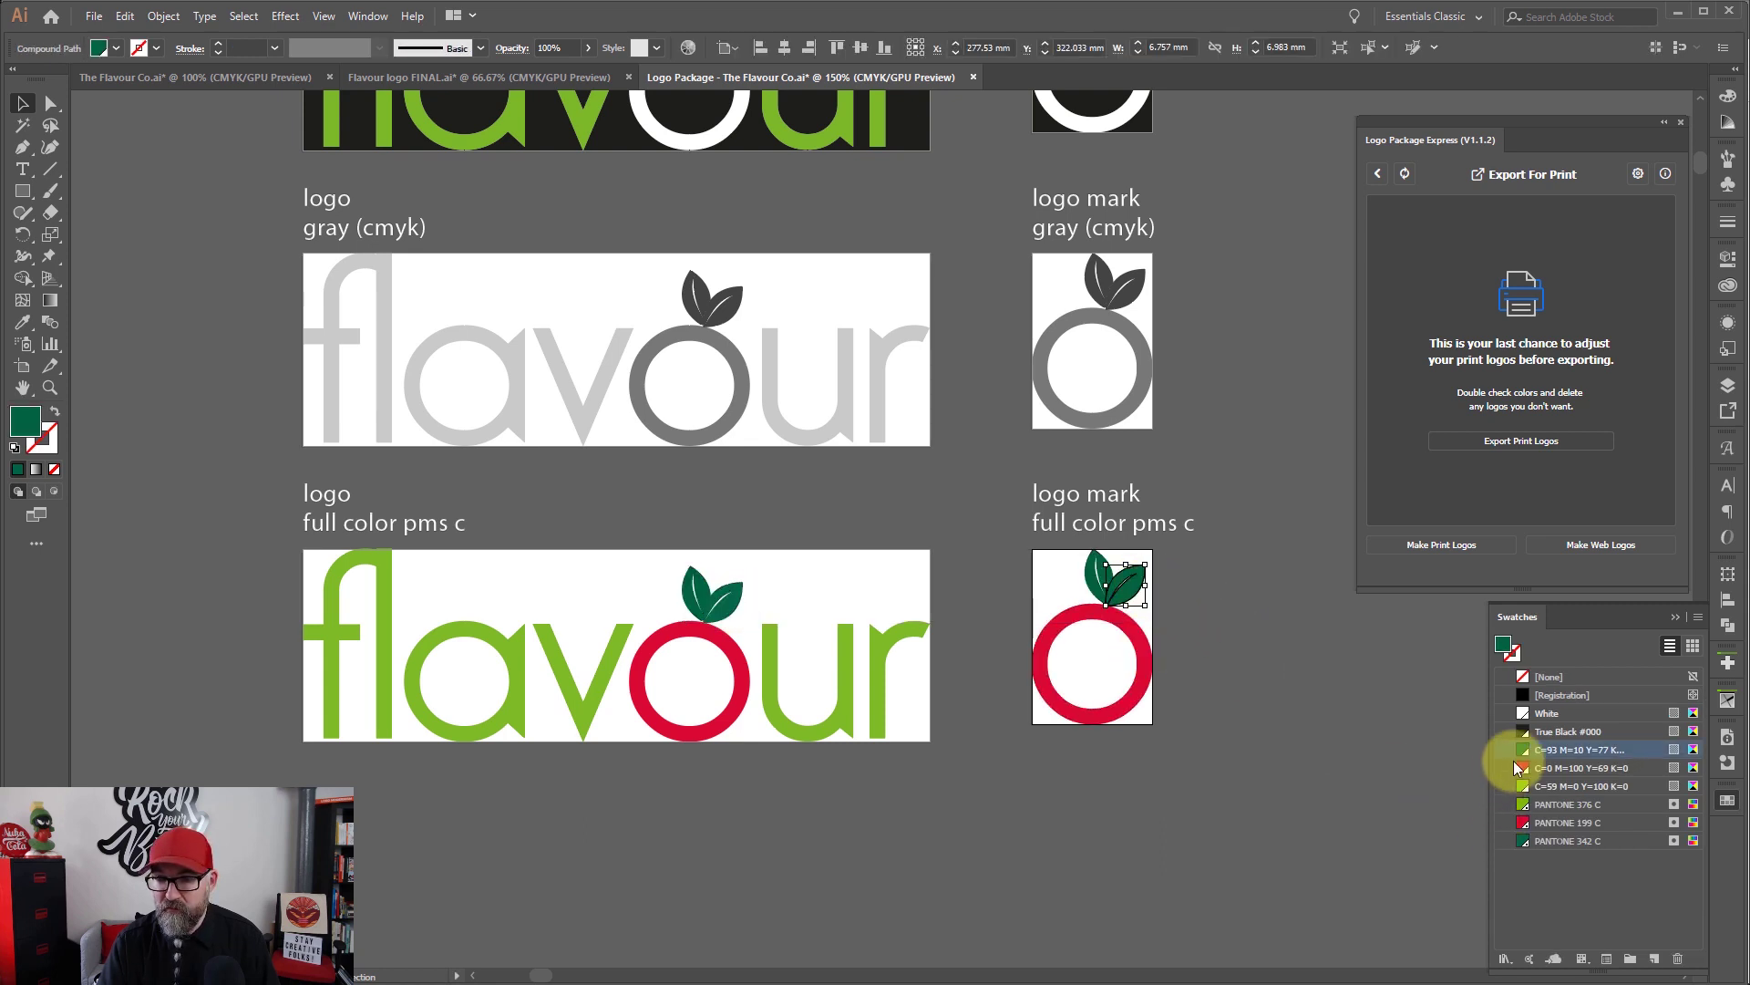
pyautogui.keyDown('shift'); pyautogui.click(1088, 580); pyautogui.keyUp('shift')
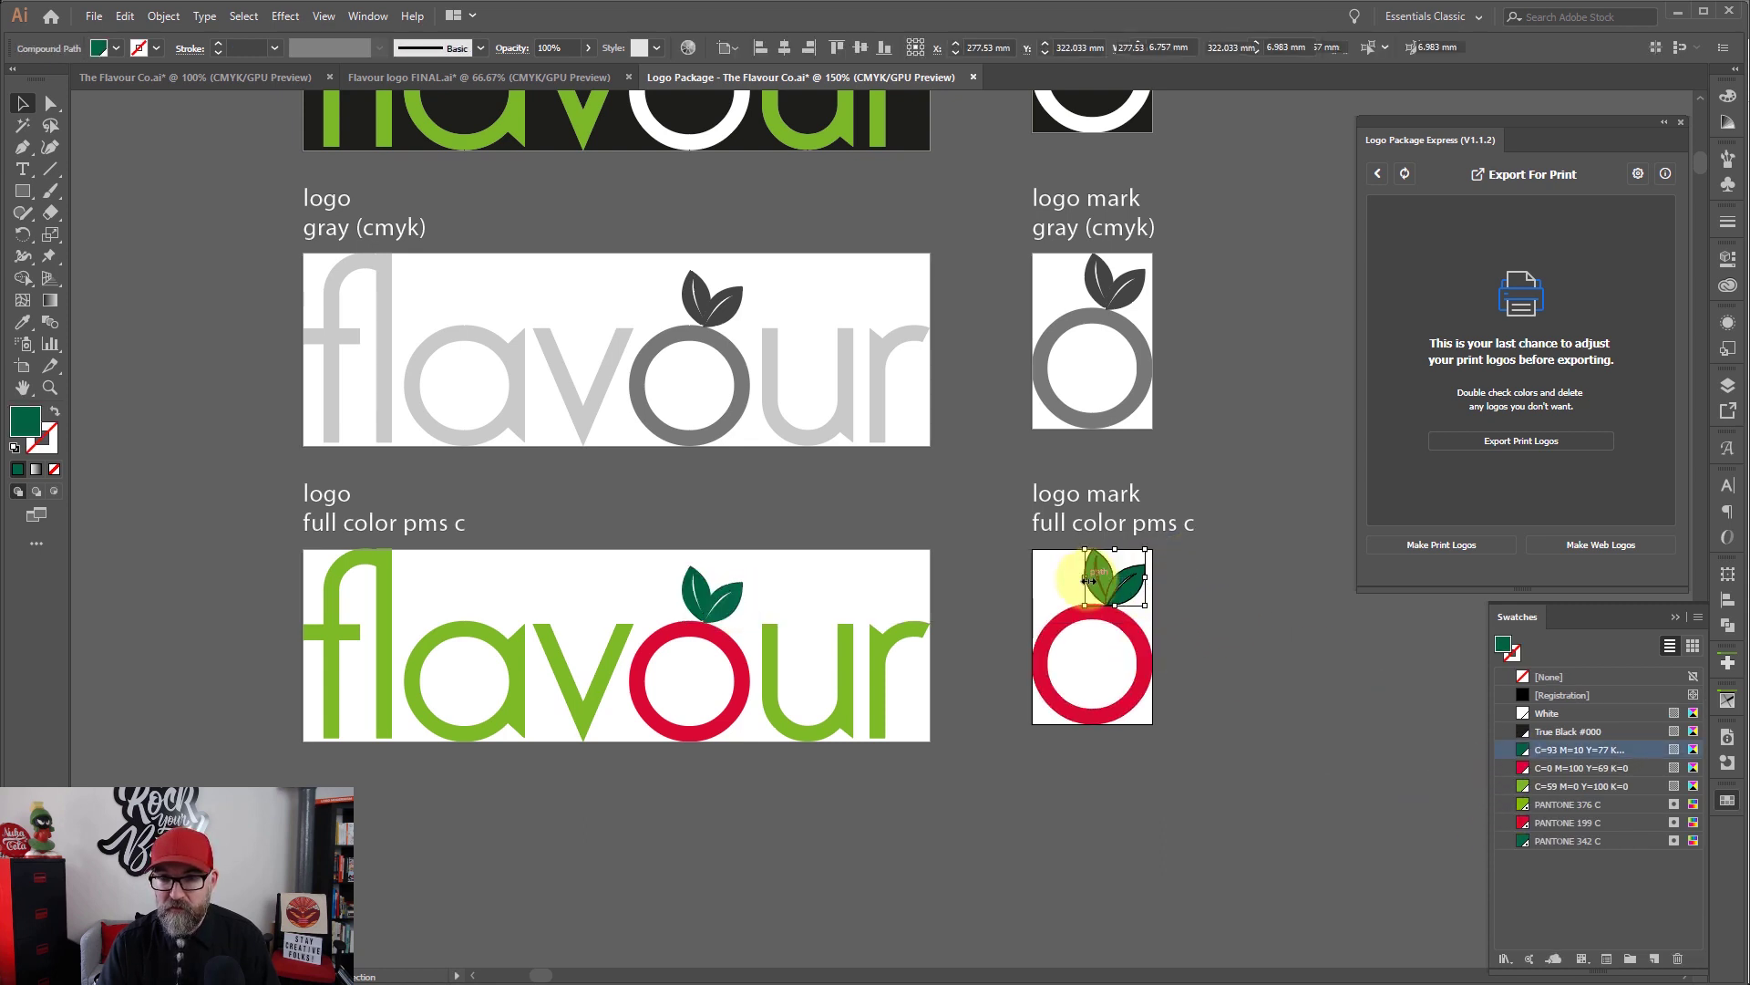
pyautogui.click(1516, 839)
pyautogui.click(1297, 790)
pyautogui.click(749, 606)
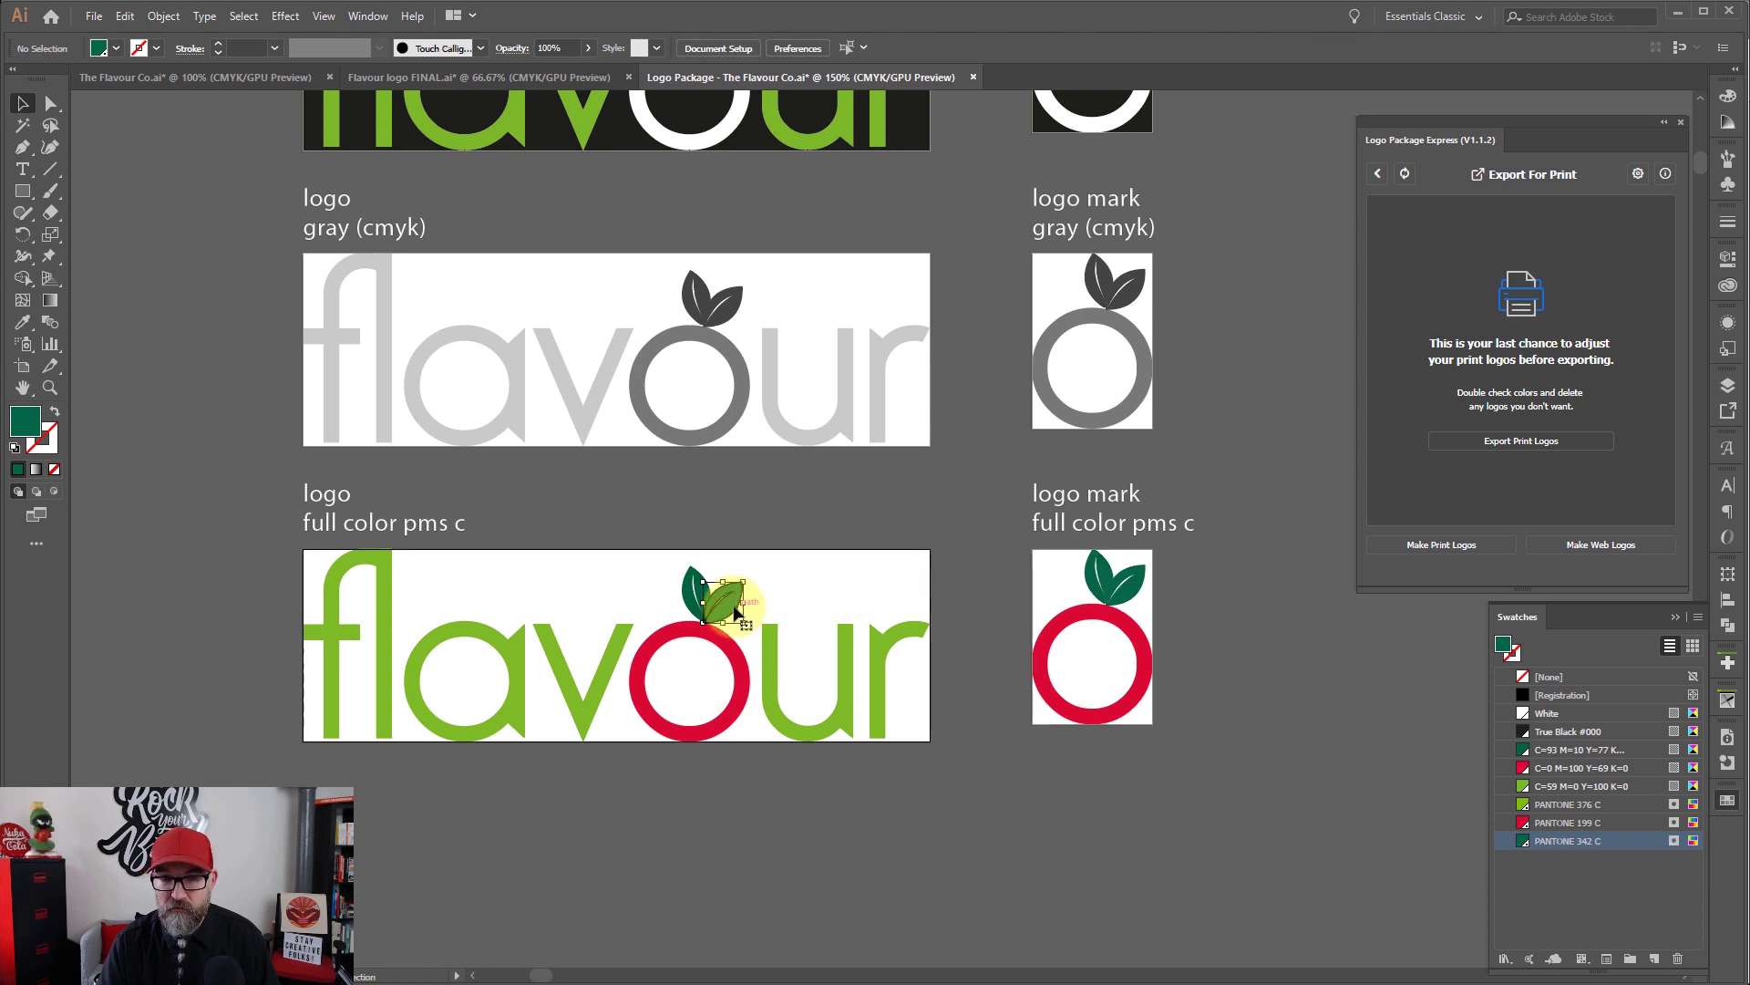
pyautogui.click(1106, 789)
# Step: Regroup the recolored artwork of the full color pms c logo and its logo mark
pyautogui.moveTo(256, 572); pyautogui.dragTo(897, 750)
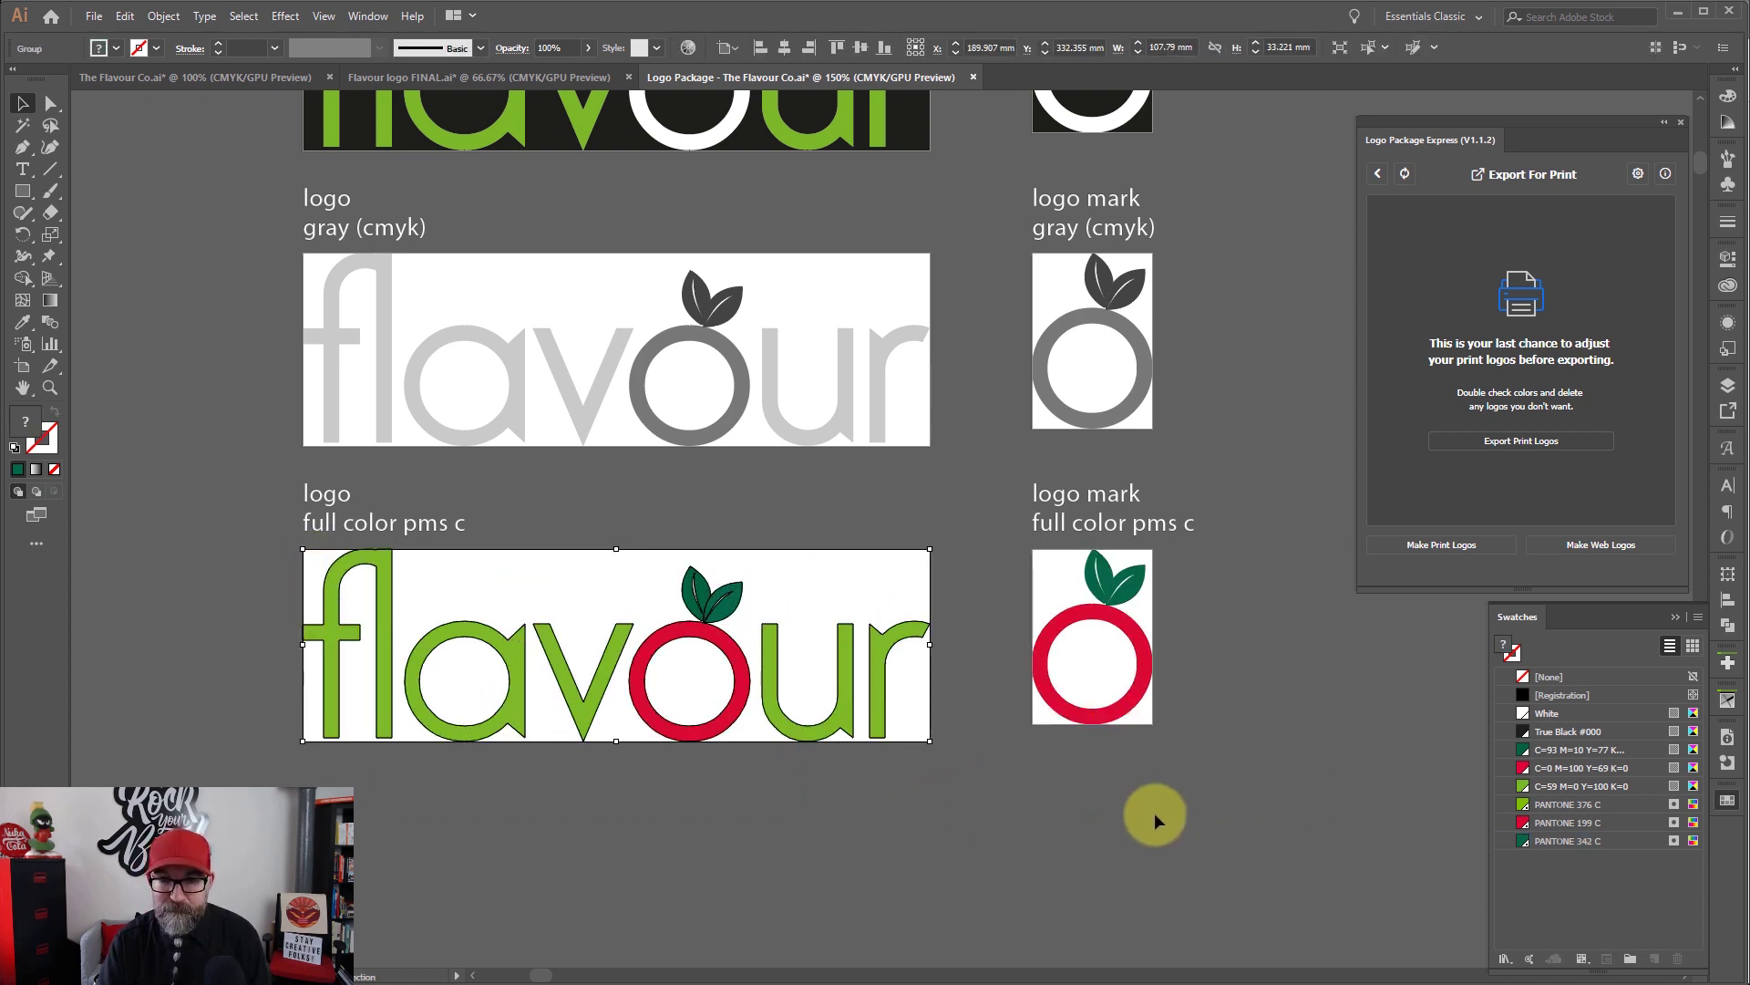
pyautogui.click(1036, 584)
pyautogui.click(1214, 693)
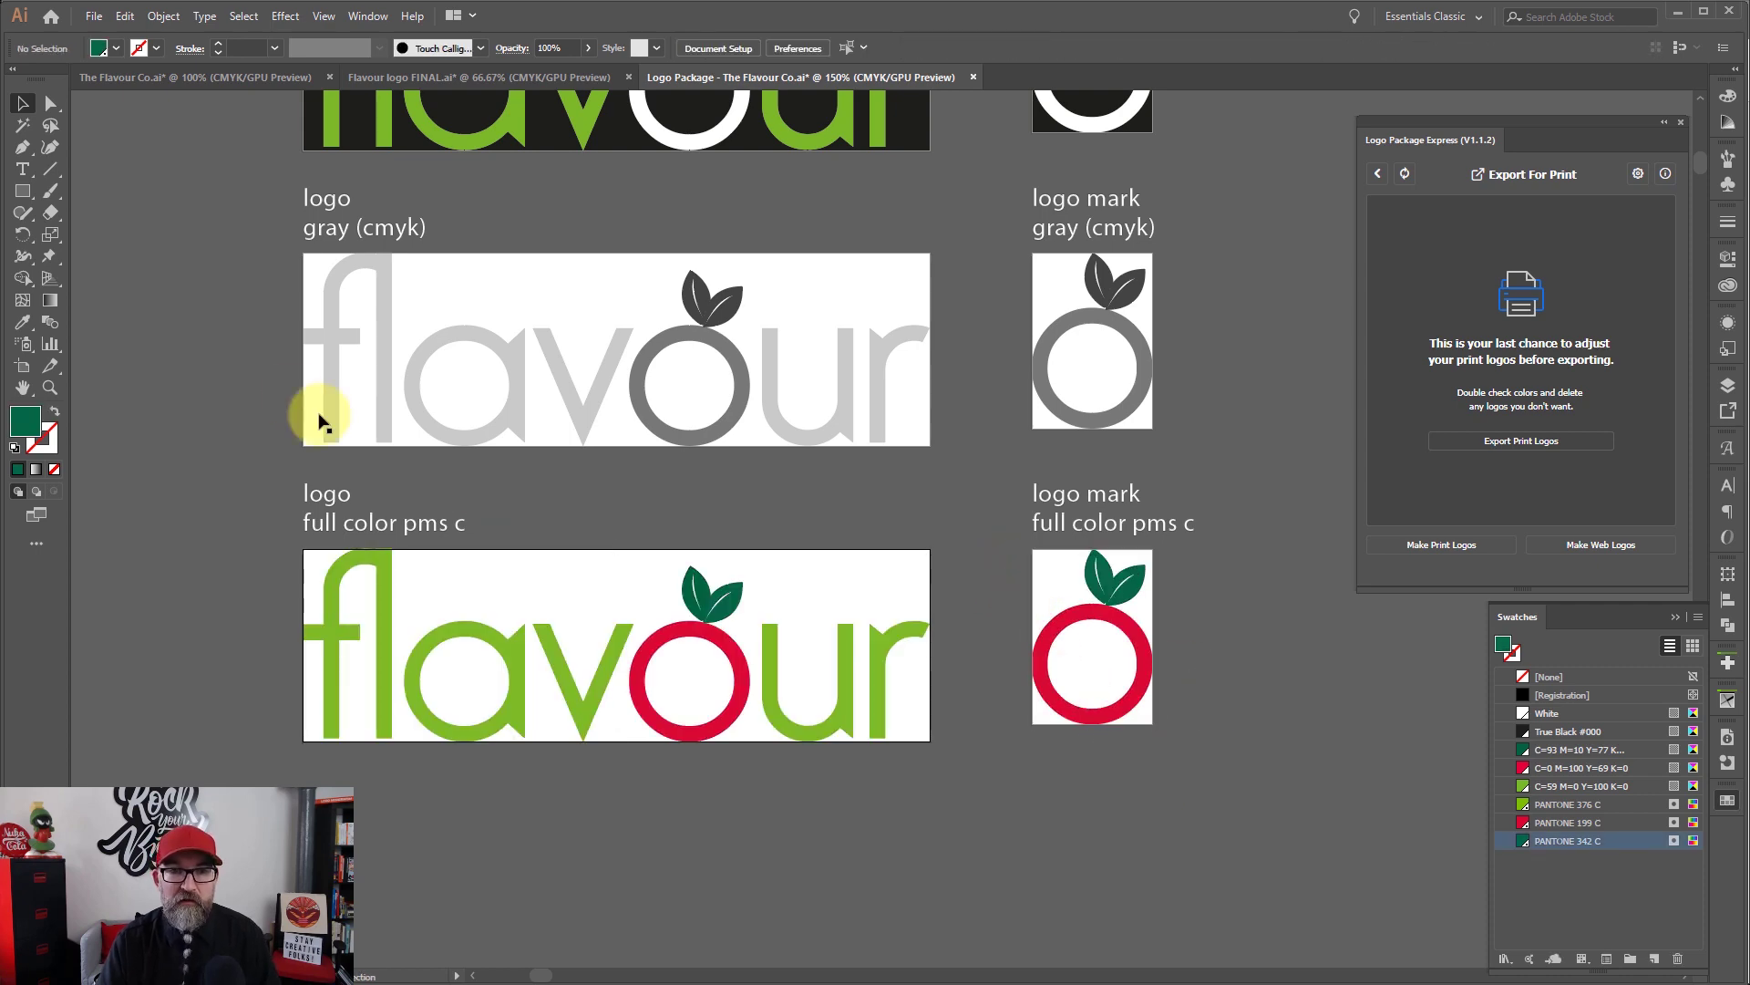
# Step: Select the column of full logo artboards, from full color cmyk downward, with the Artboard tool, leaving out the logo mark artboards
pyautogui.hotkey('ctrl', '-')
pyautogui.hotkey('ctrl', '-')
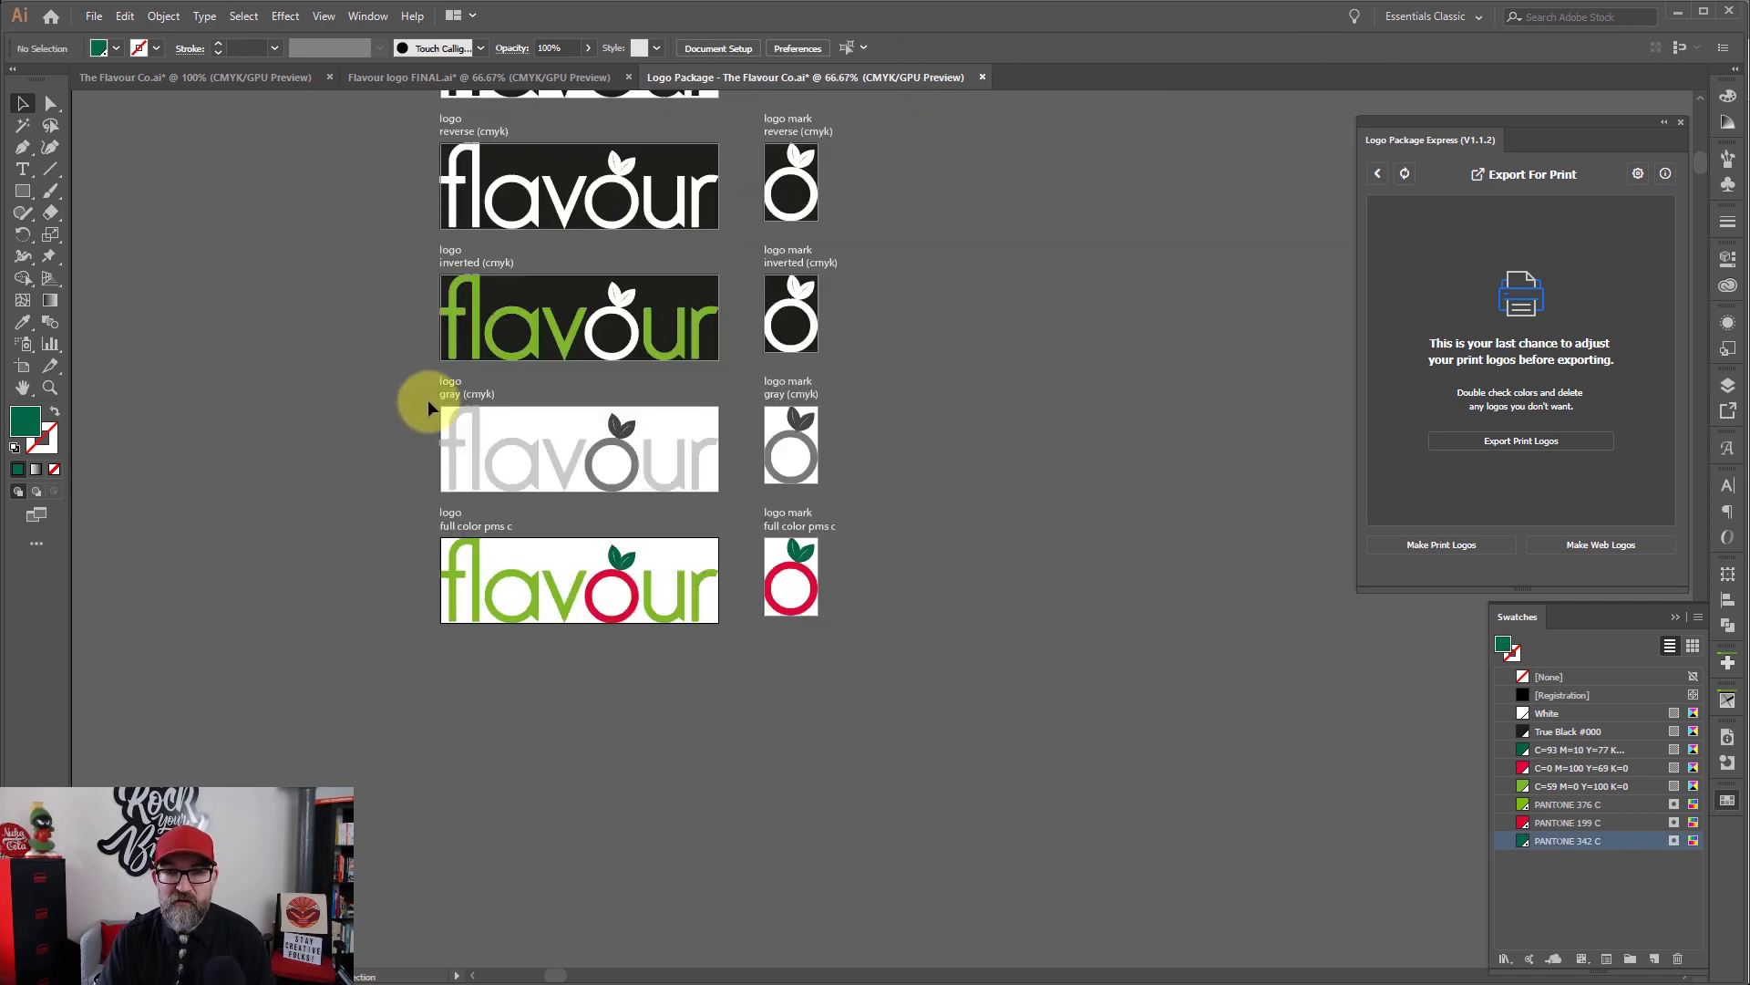
pyautogui.moveTo(1008, 383); pyautogui.dragTo(1102, 501)
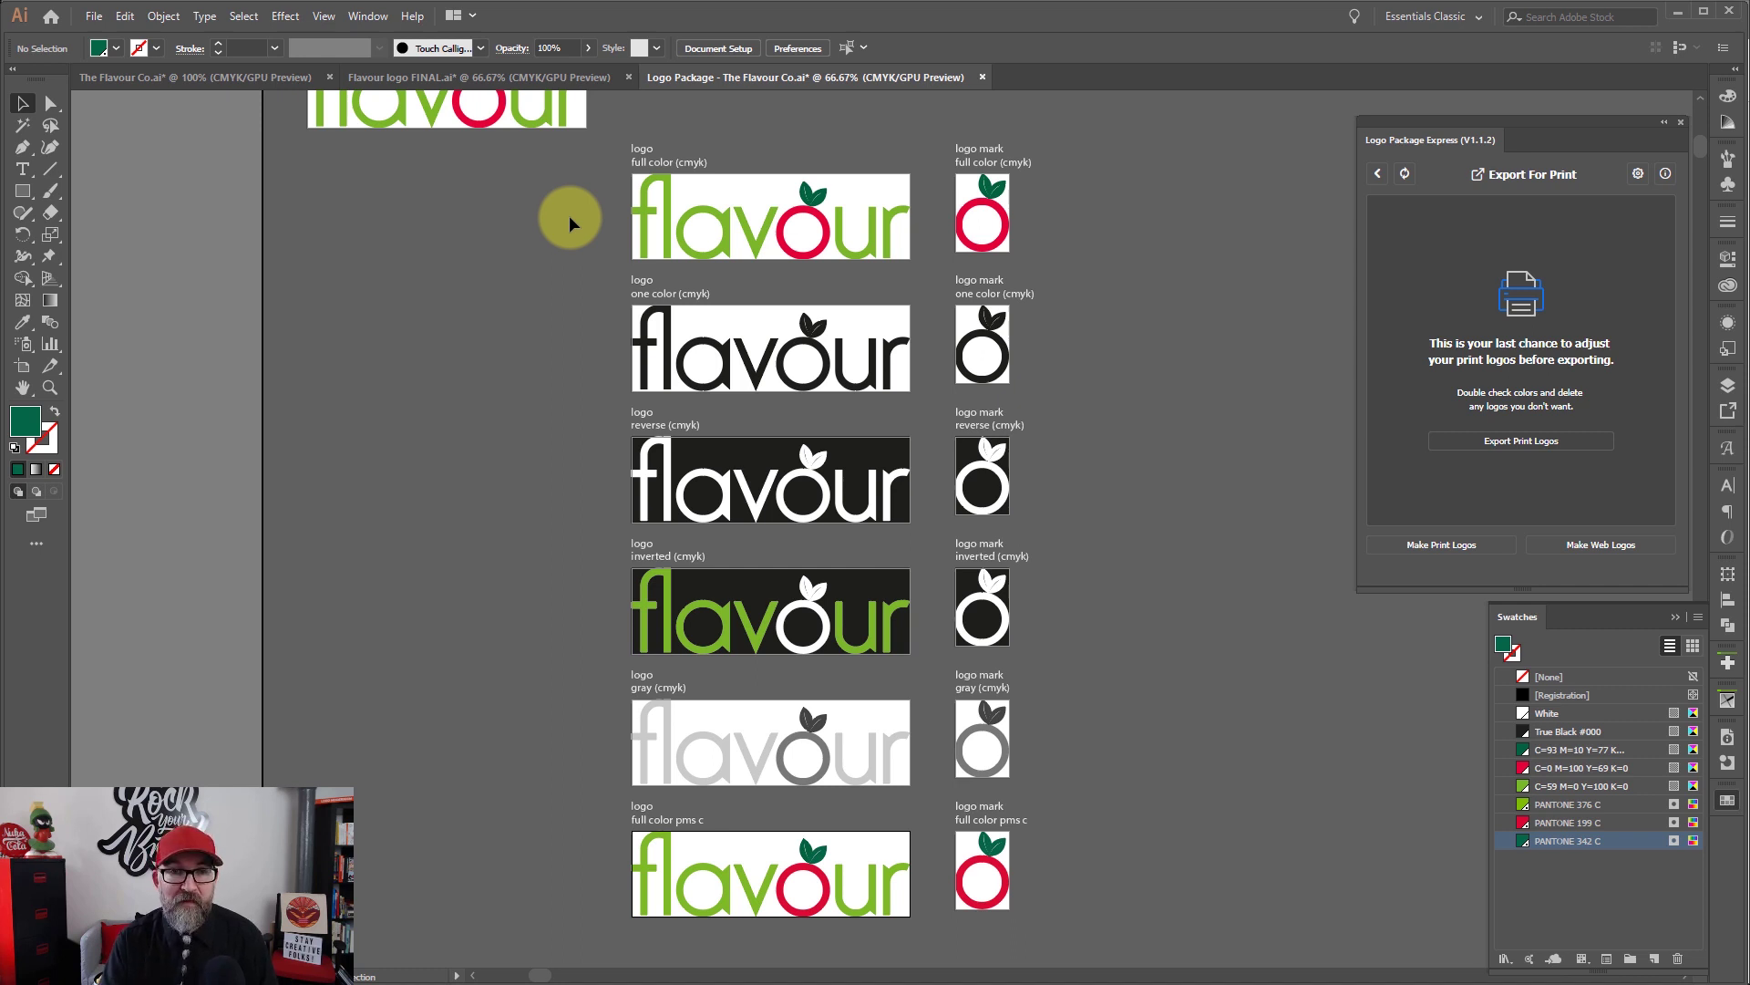
pyautogui.hotkey('shift', 'o')
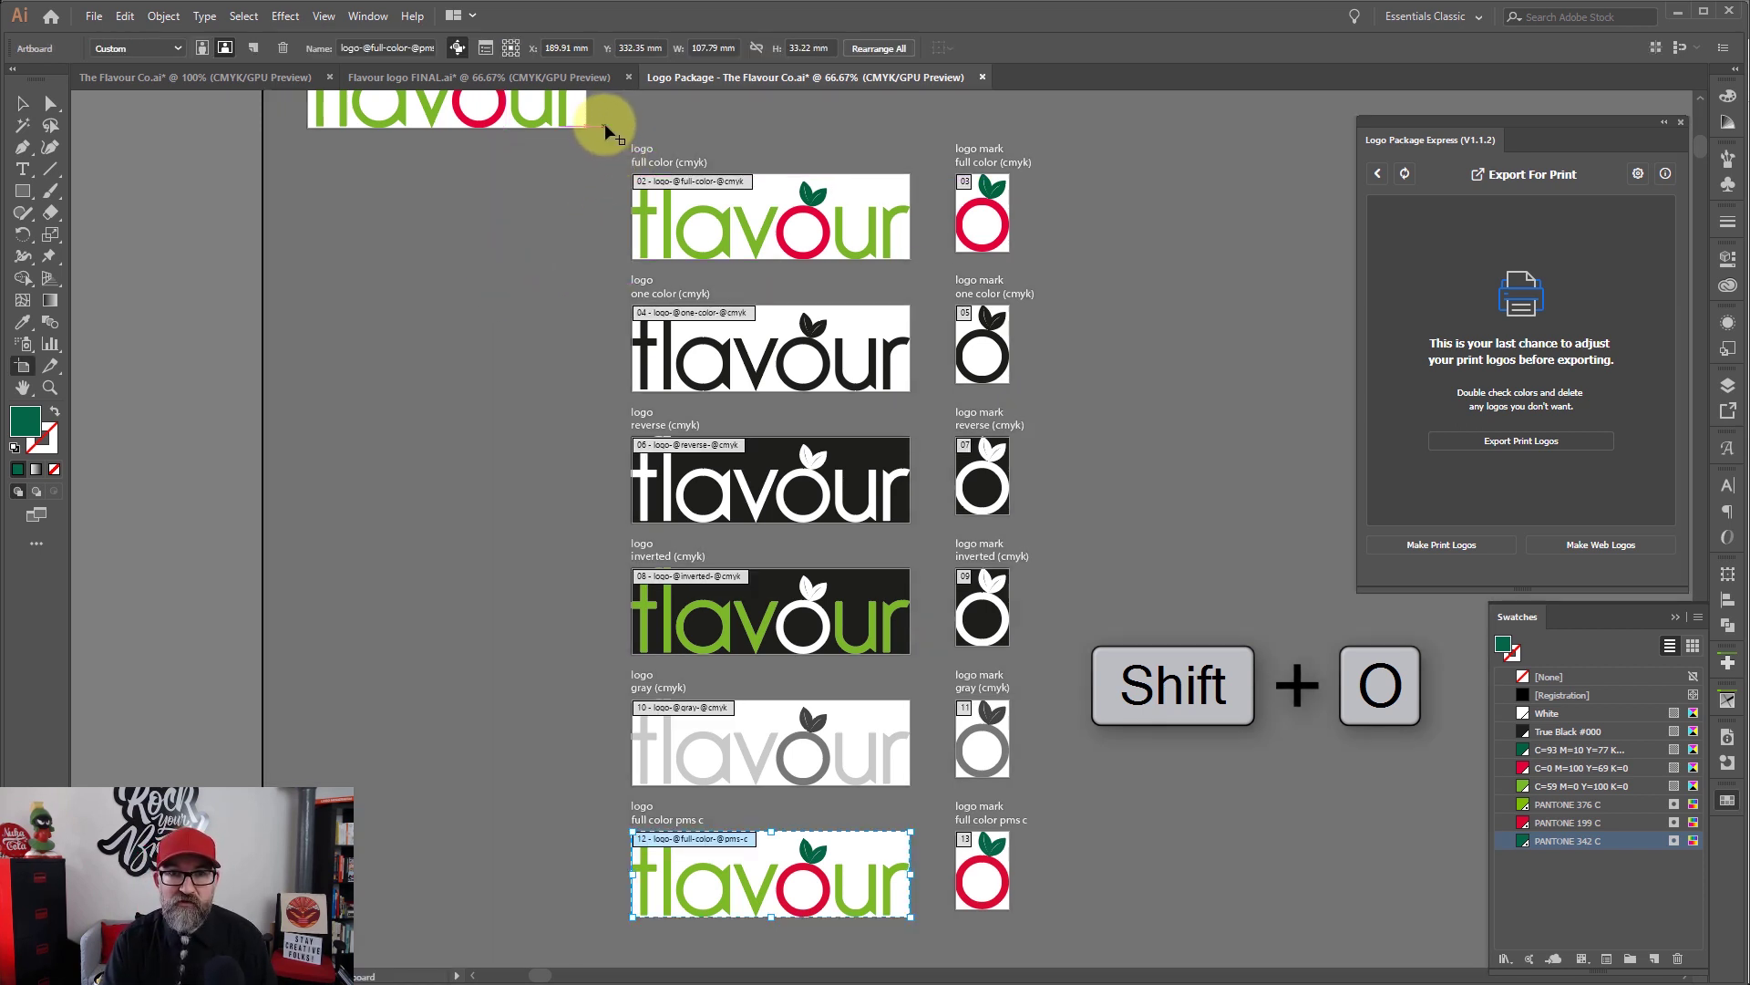
pyautogui.moveTo(608, 125); pyautogui.dragTo(937, 947)
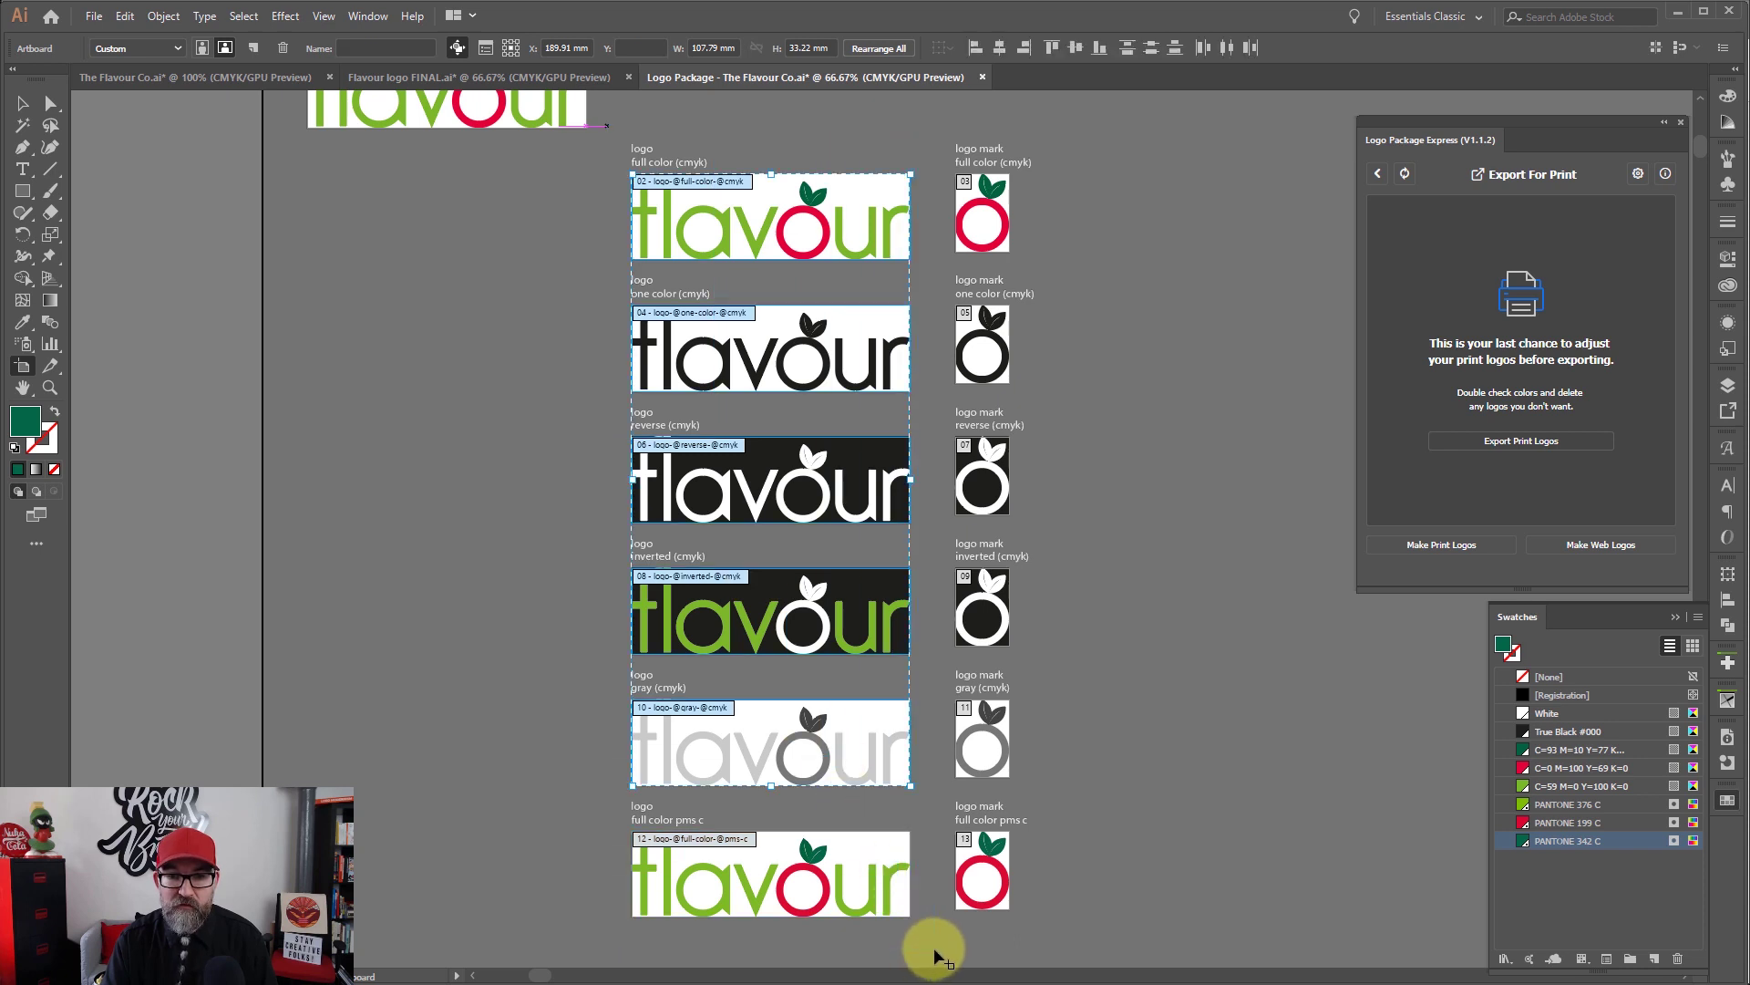
pyautogui.click(619, 803)
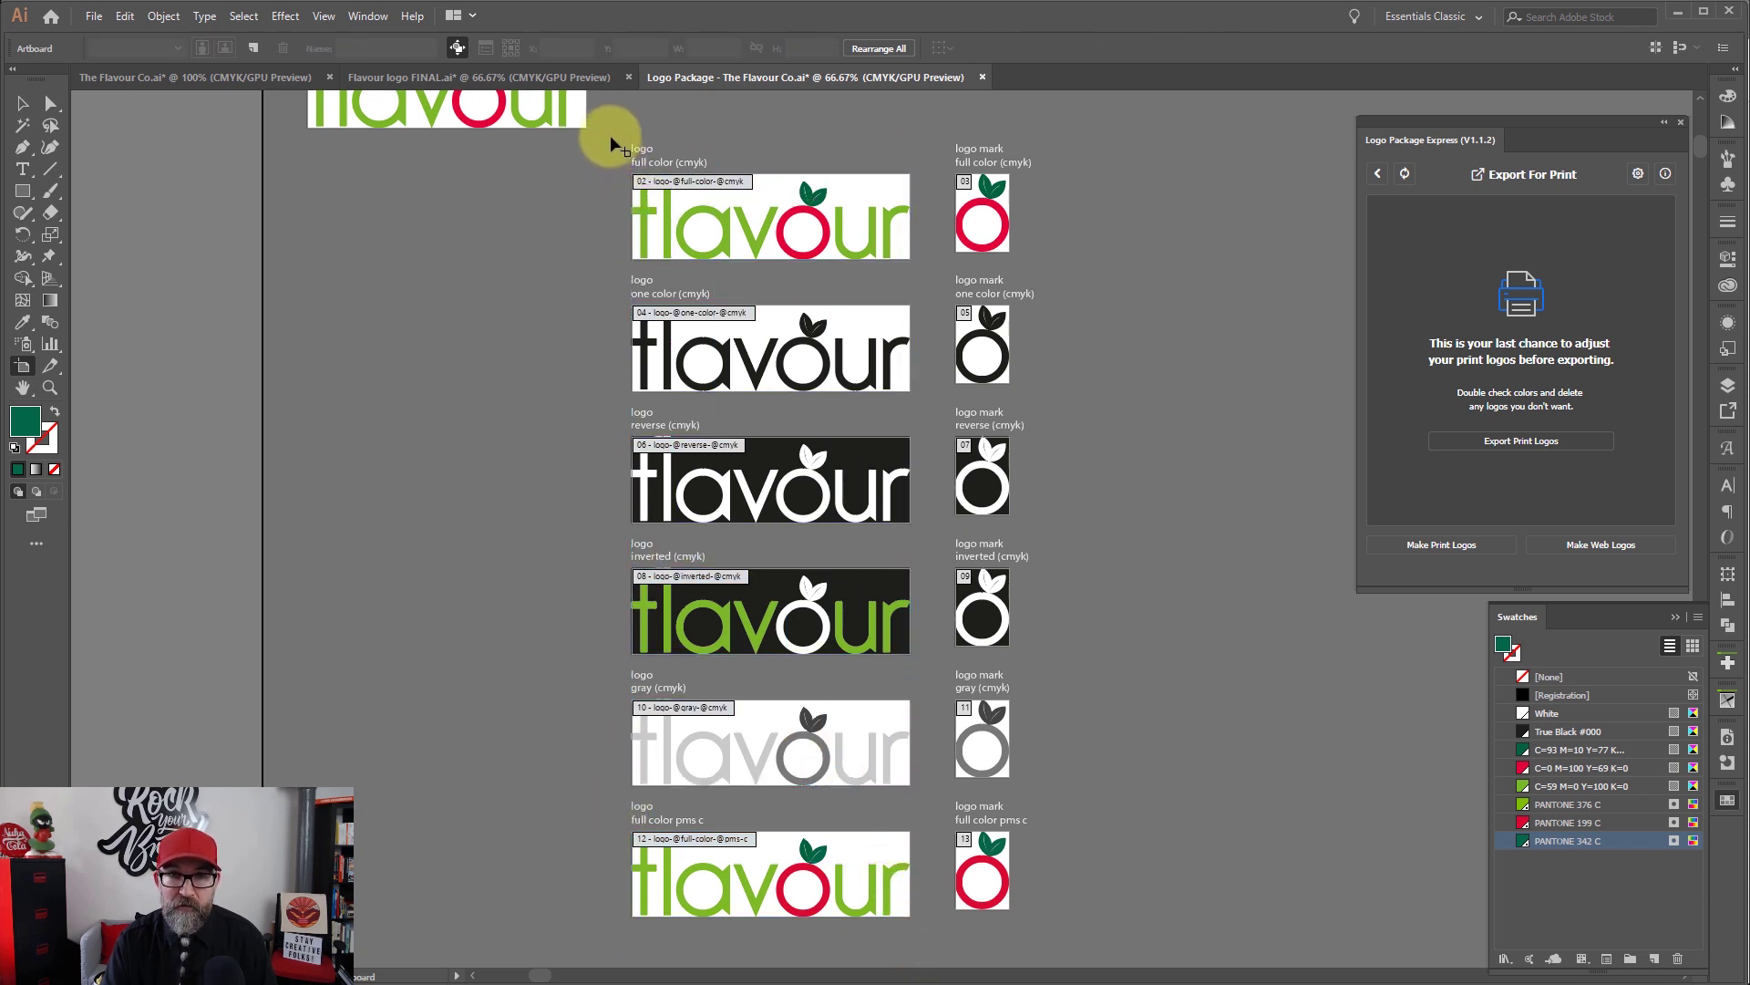
pyautogui.moveTo(611, 139); pyautogui.dragTo(917, 941)
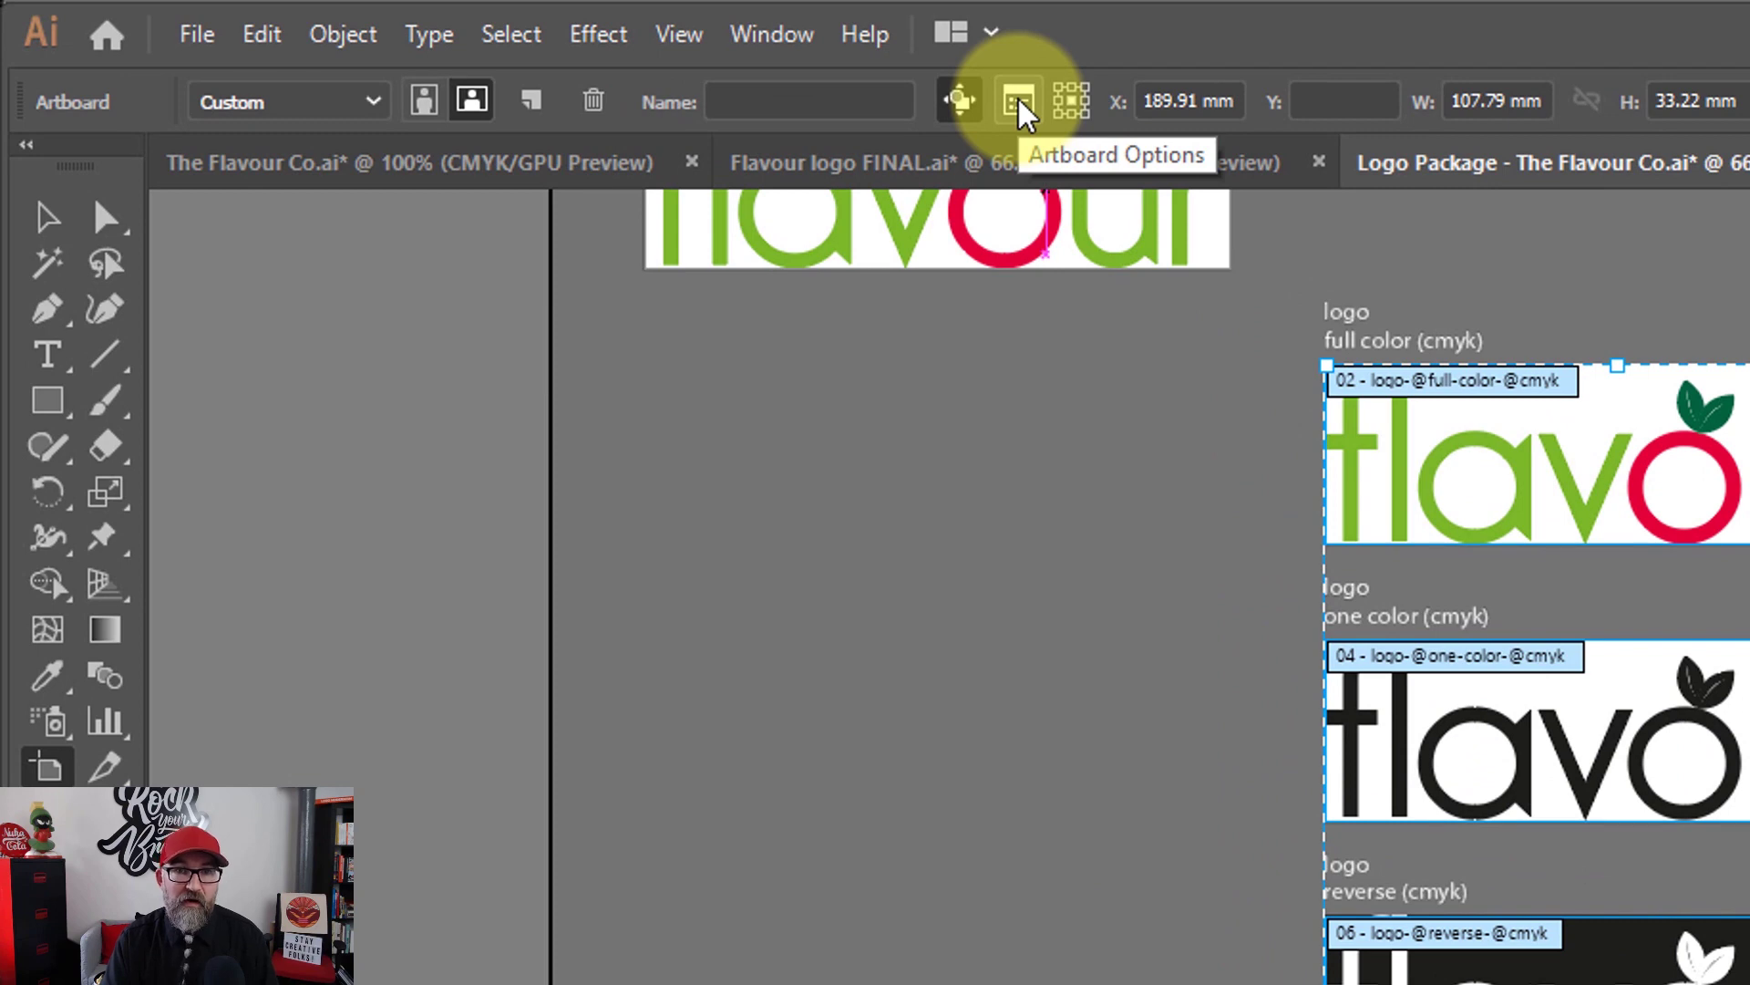
# Step: Enlarge the selected full logo artboards by 10 mm in both width and height, to 117.79 × 43.22 mm
pyautogui.click(1020, 102)
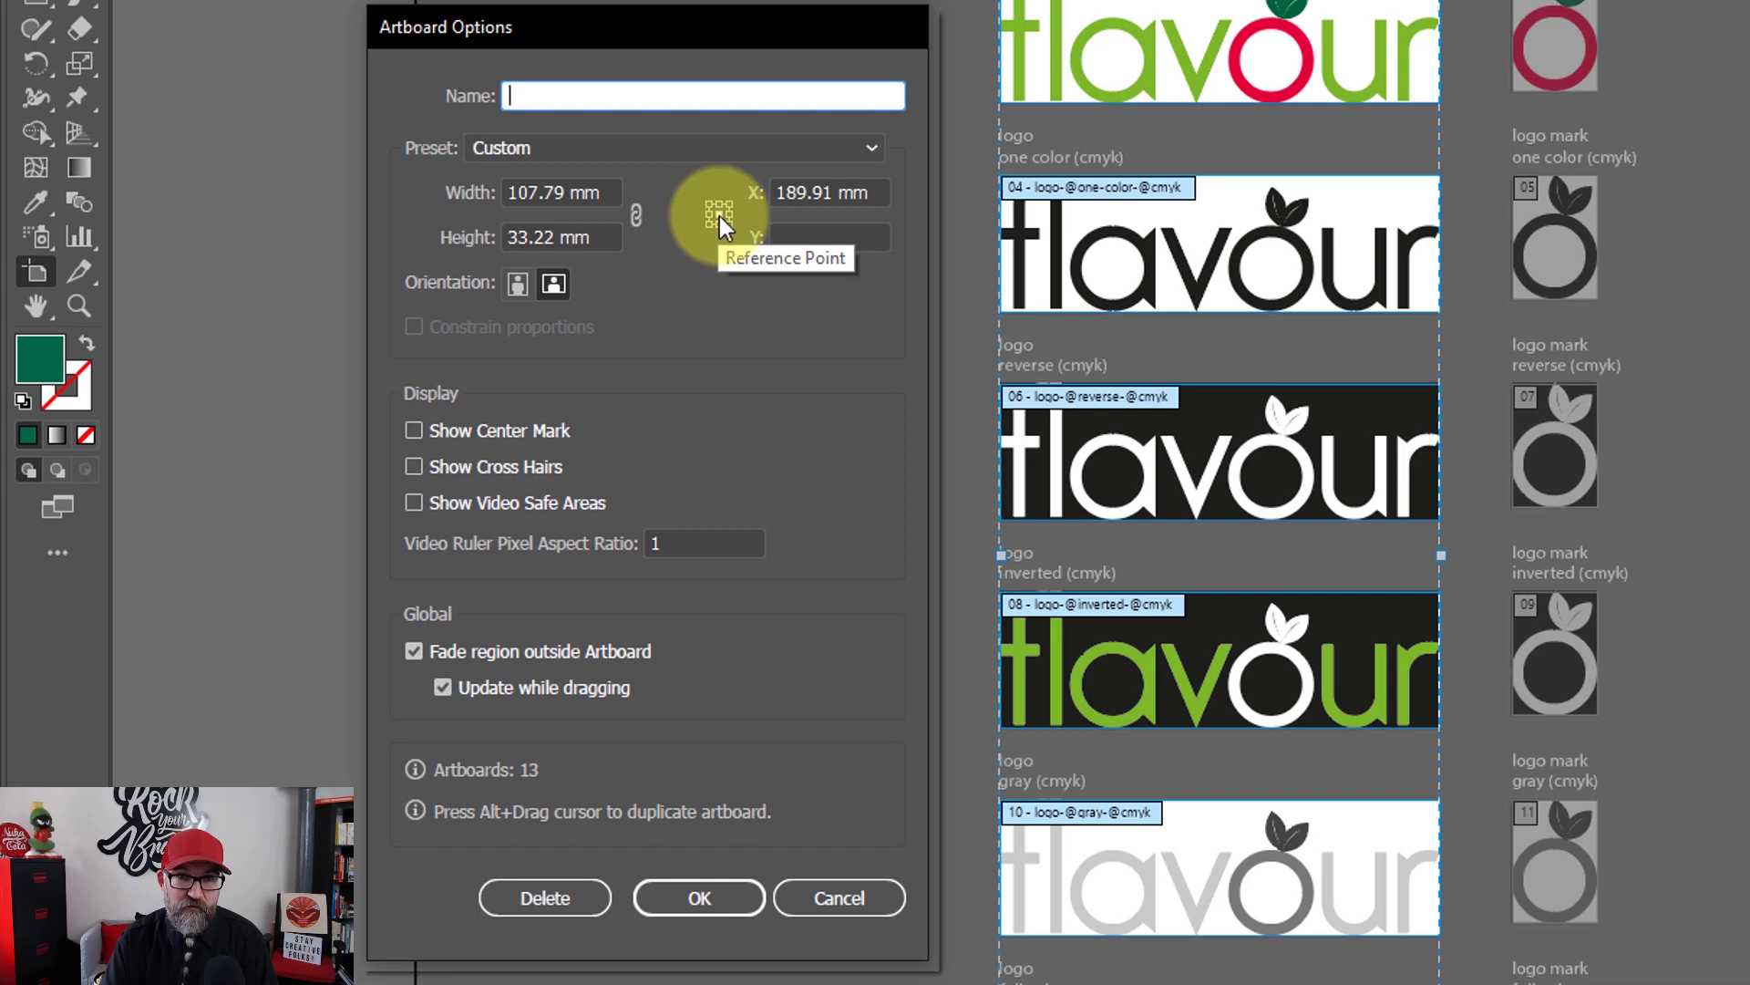
pyautogui.click(607, 192)
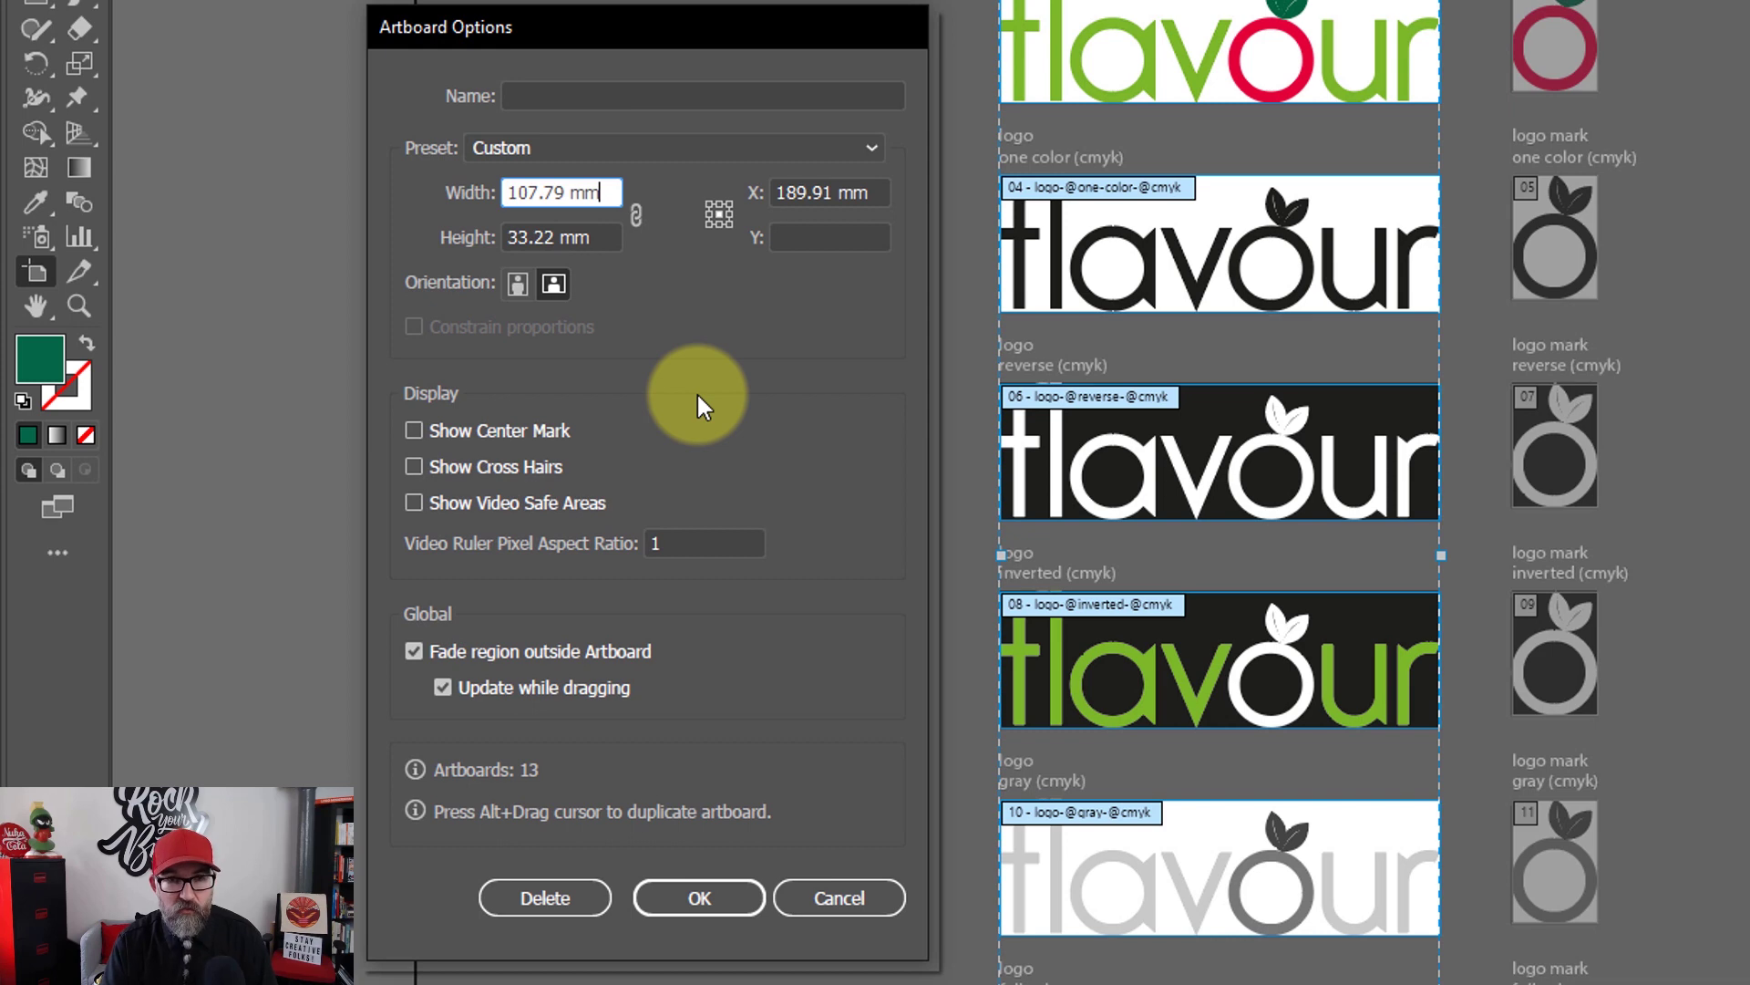
pyautogui.write('+')
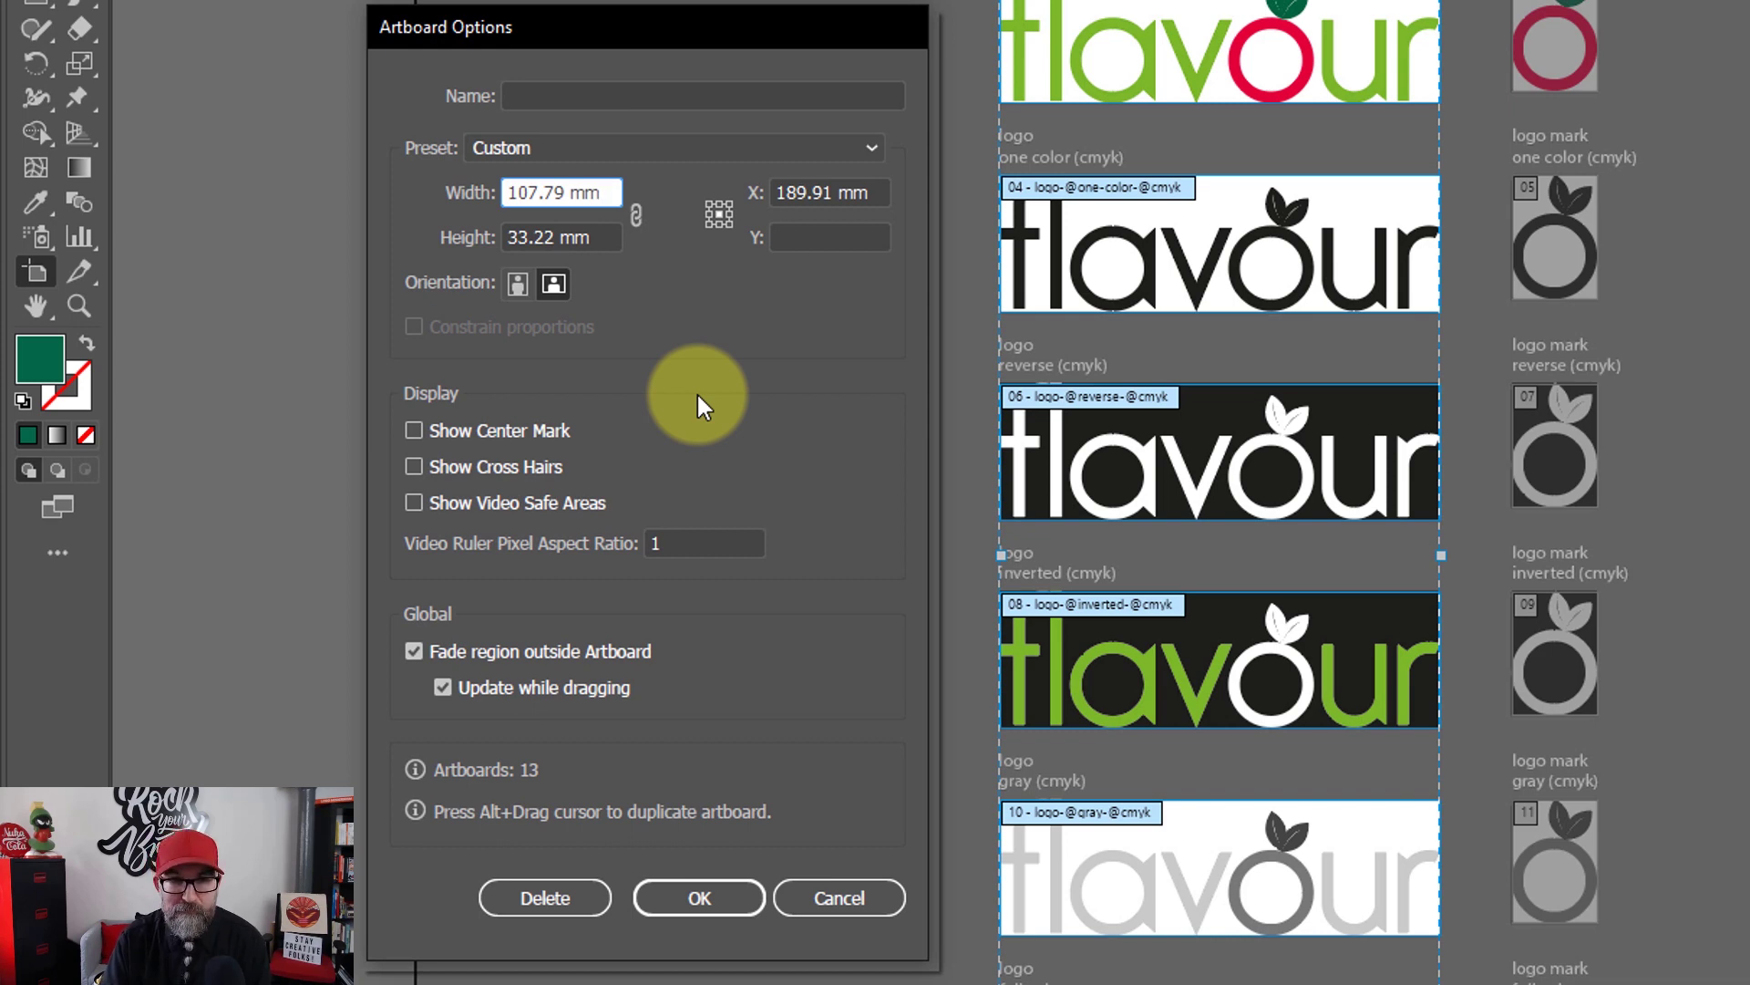
pyautogui.write('10')
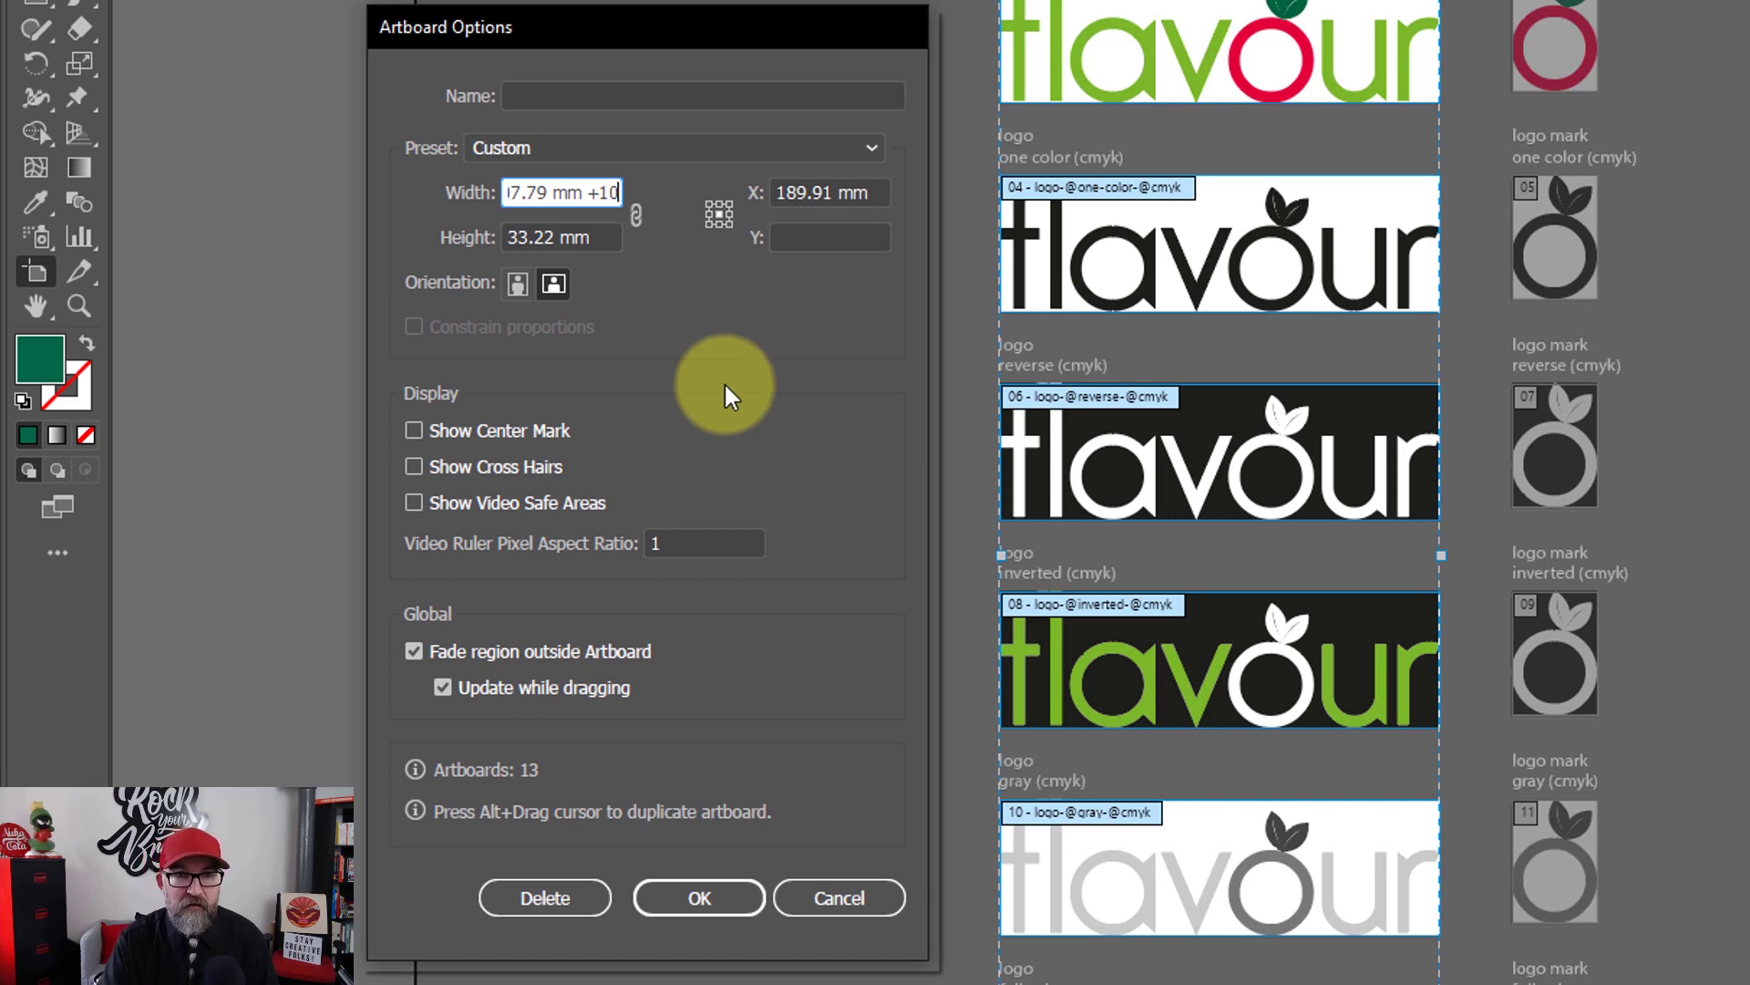
pyautogui.press('Tab')
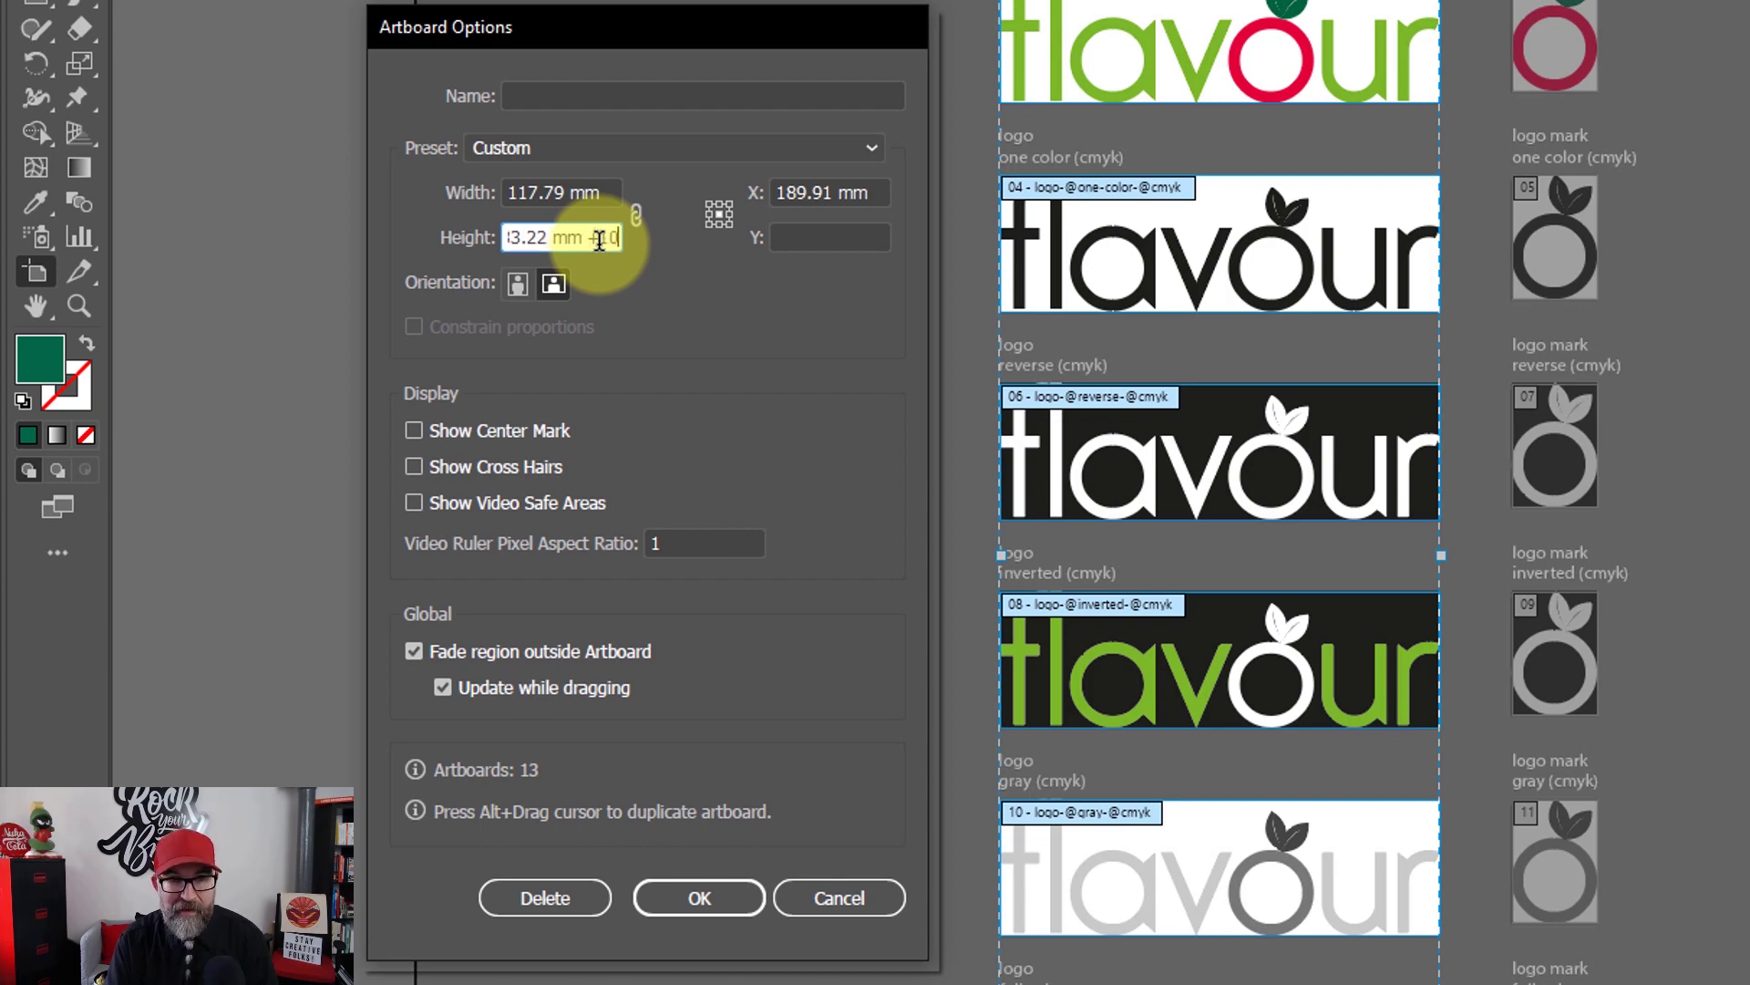
pyautogui.write('+10')
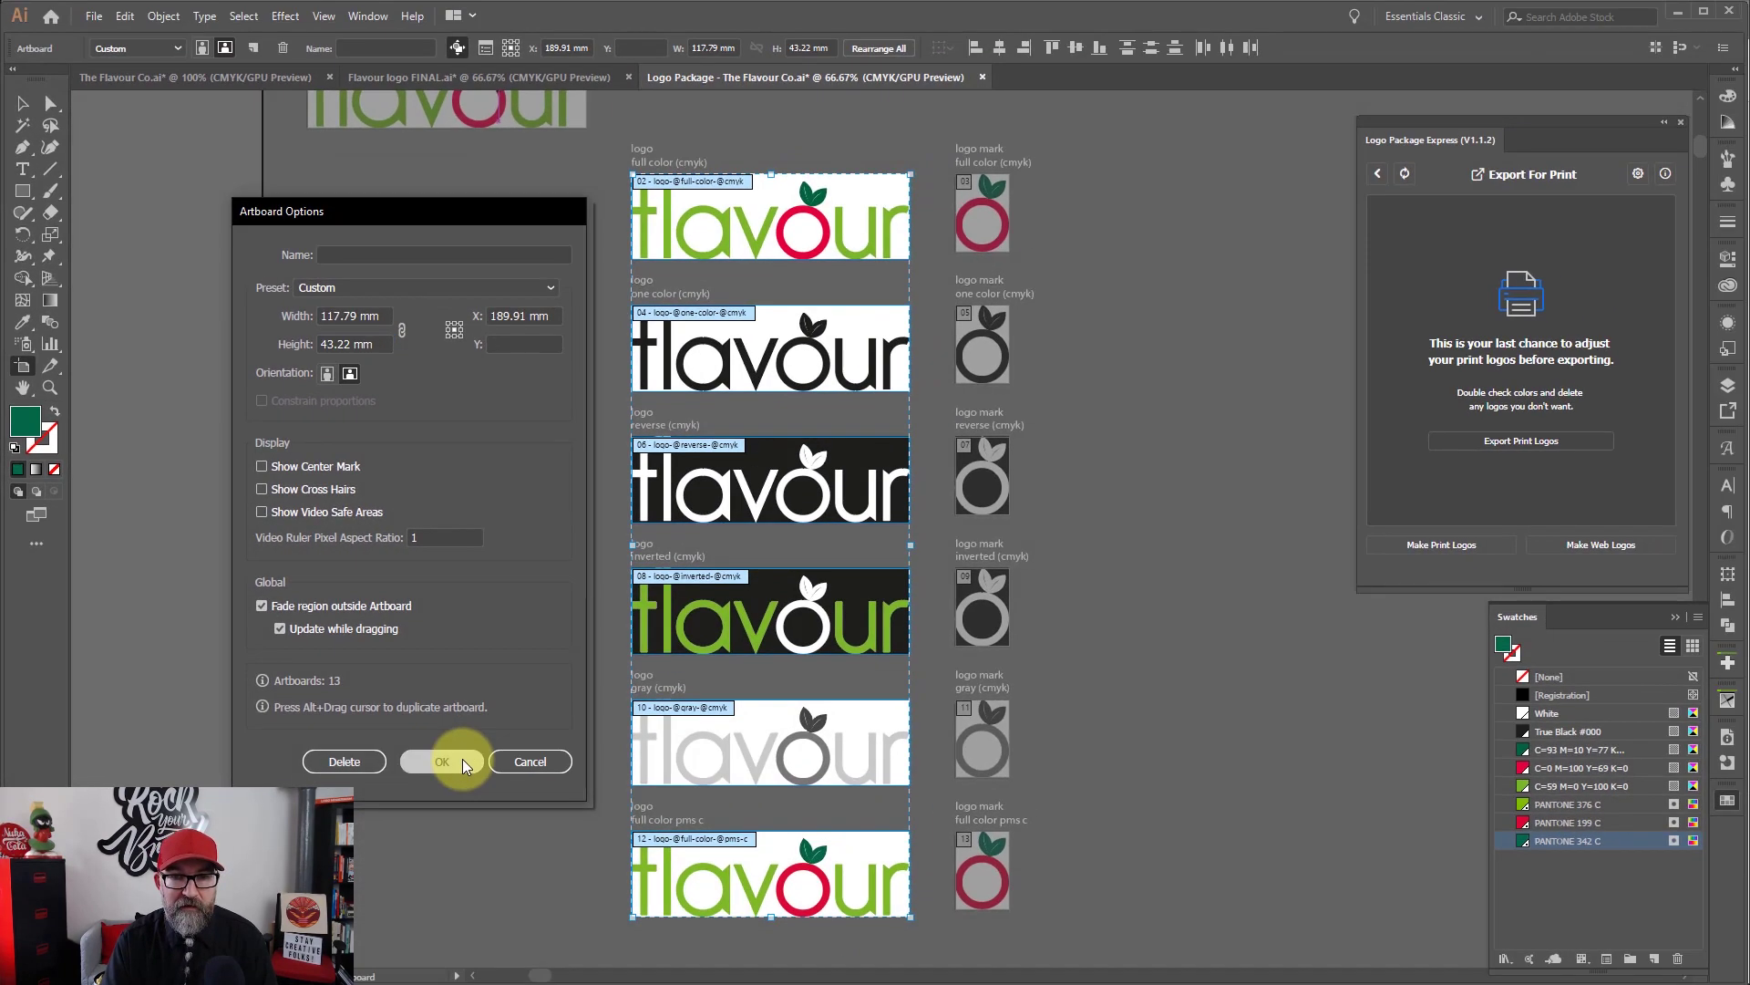
pyautogui.click(699, 898)
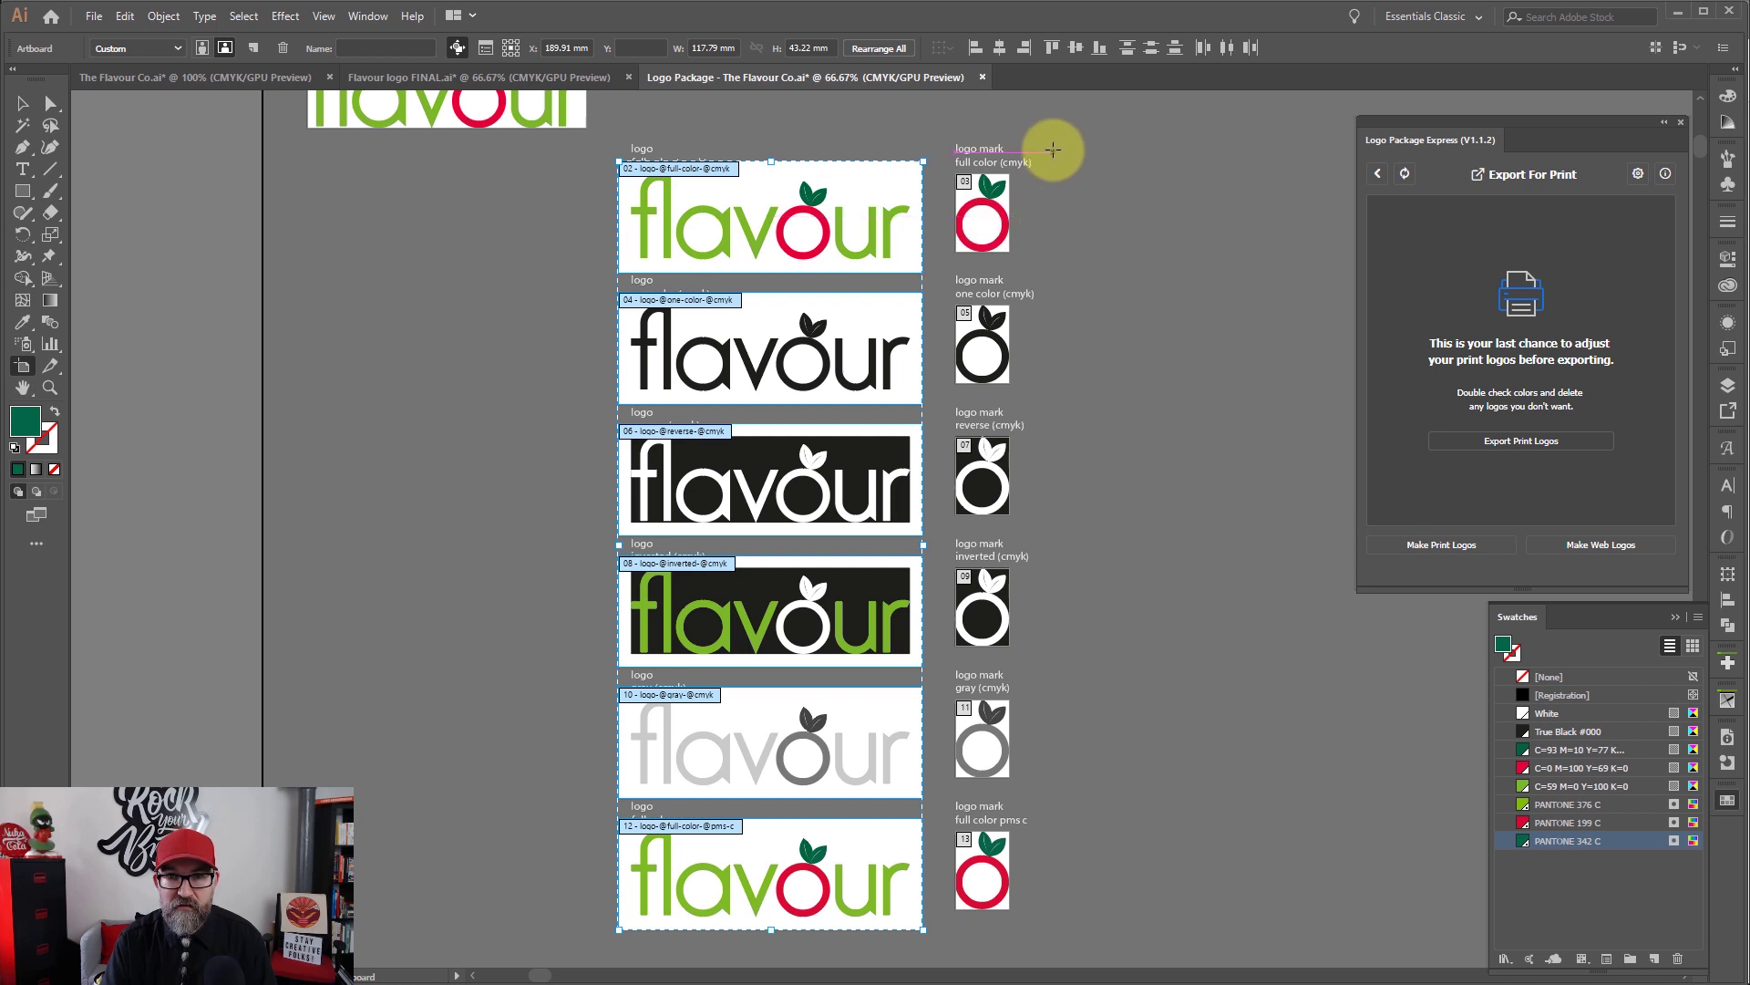
# Step: Select the whole column of logo mark artboards and enlarge them by 5 mm in both width and height, to 25.71 × 35.19 mm
pyautogui.click(1085, 141)
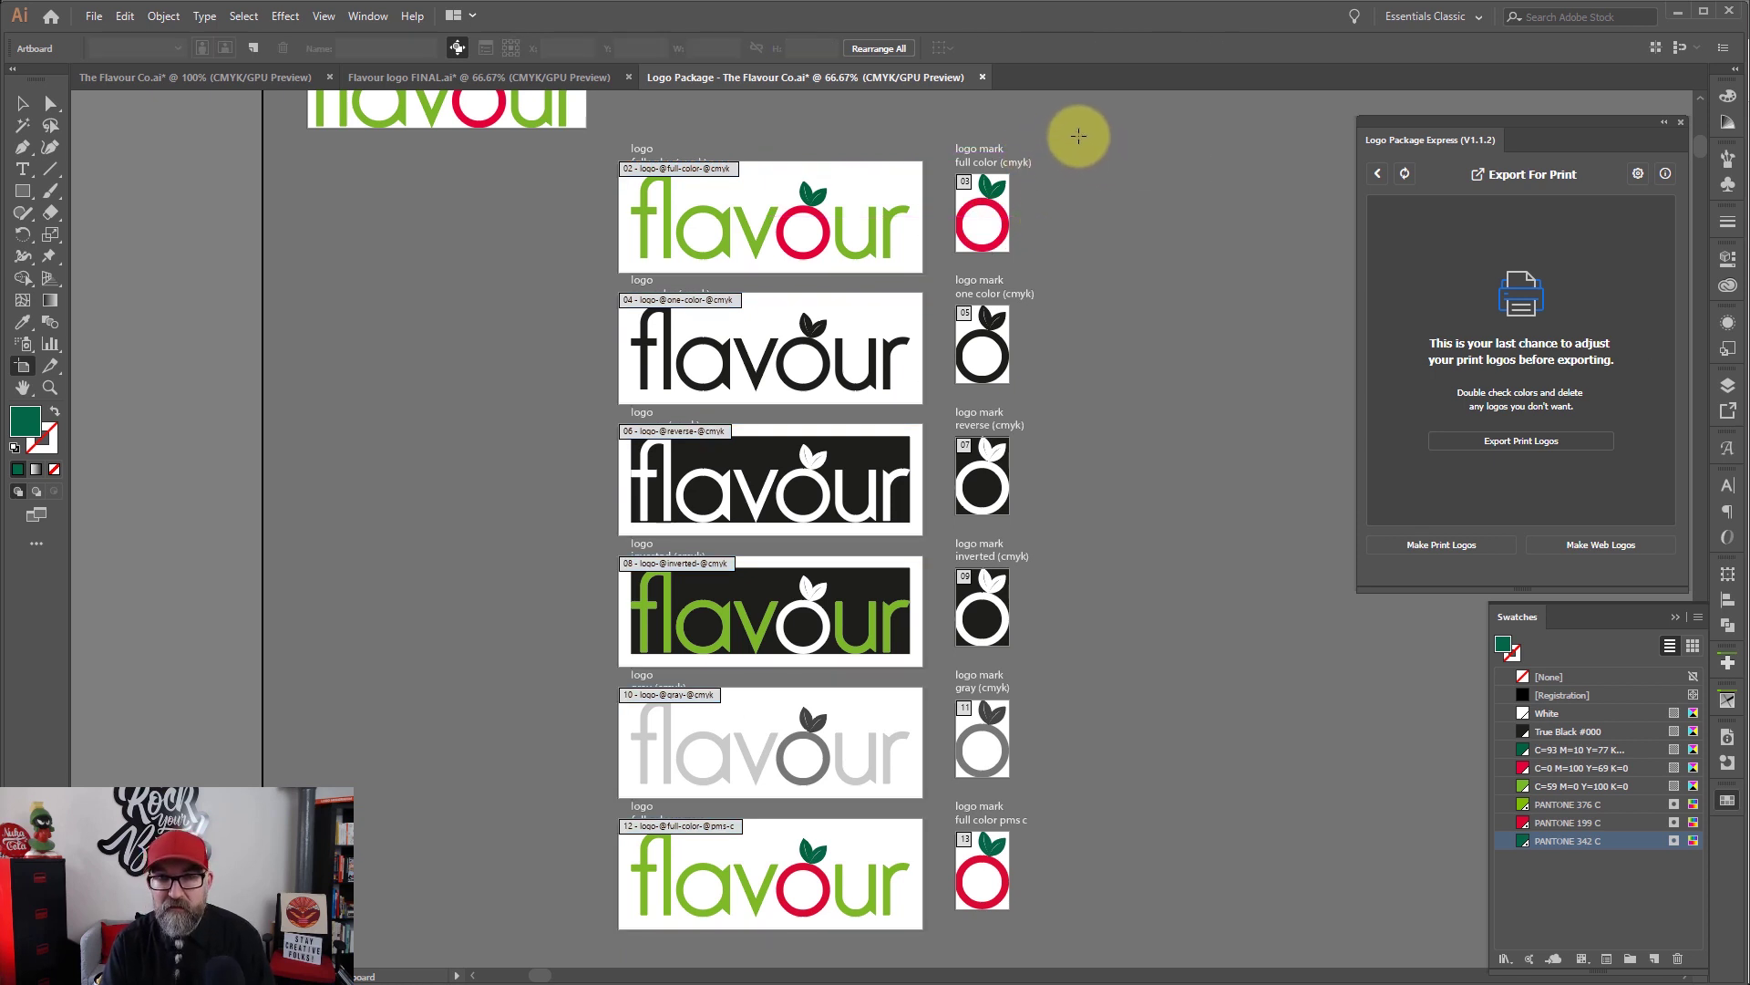
pyautogui.moveTo(1079, 136); pyautogui.dragTo(938, 926)
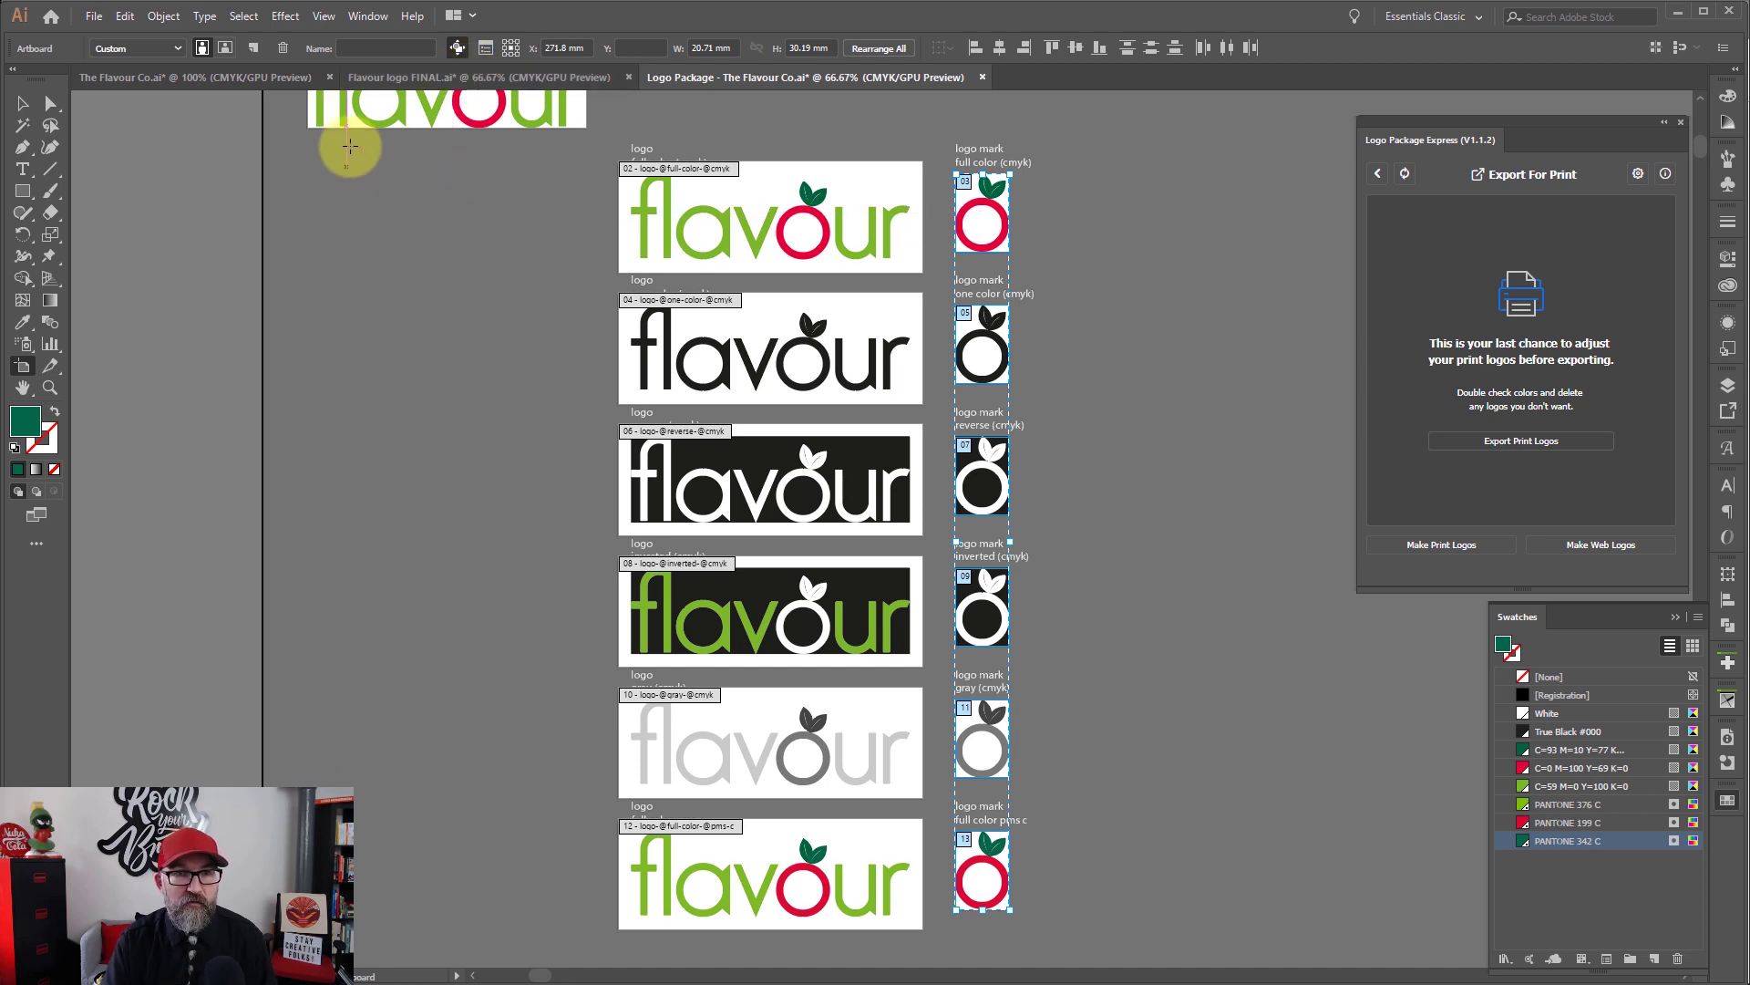
pyautogui.click(483, 49)
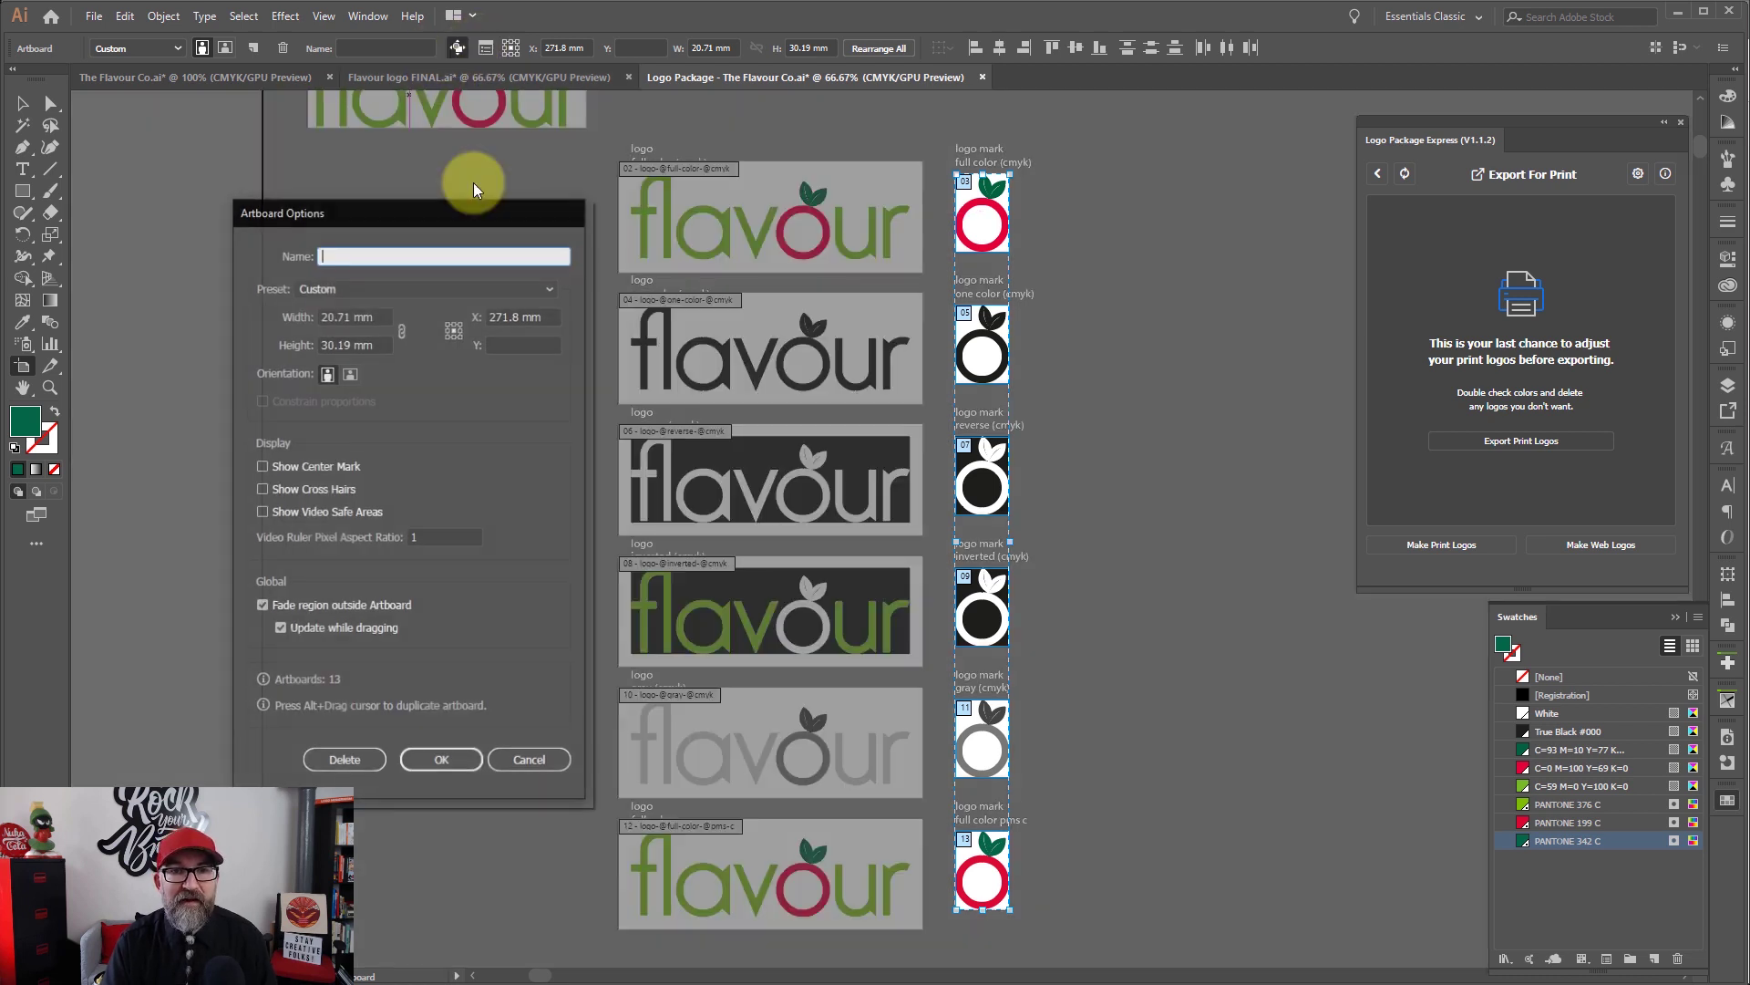
pyautogui.click(383, 315)
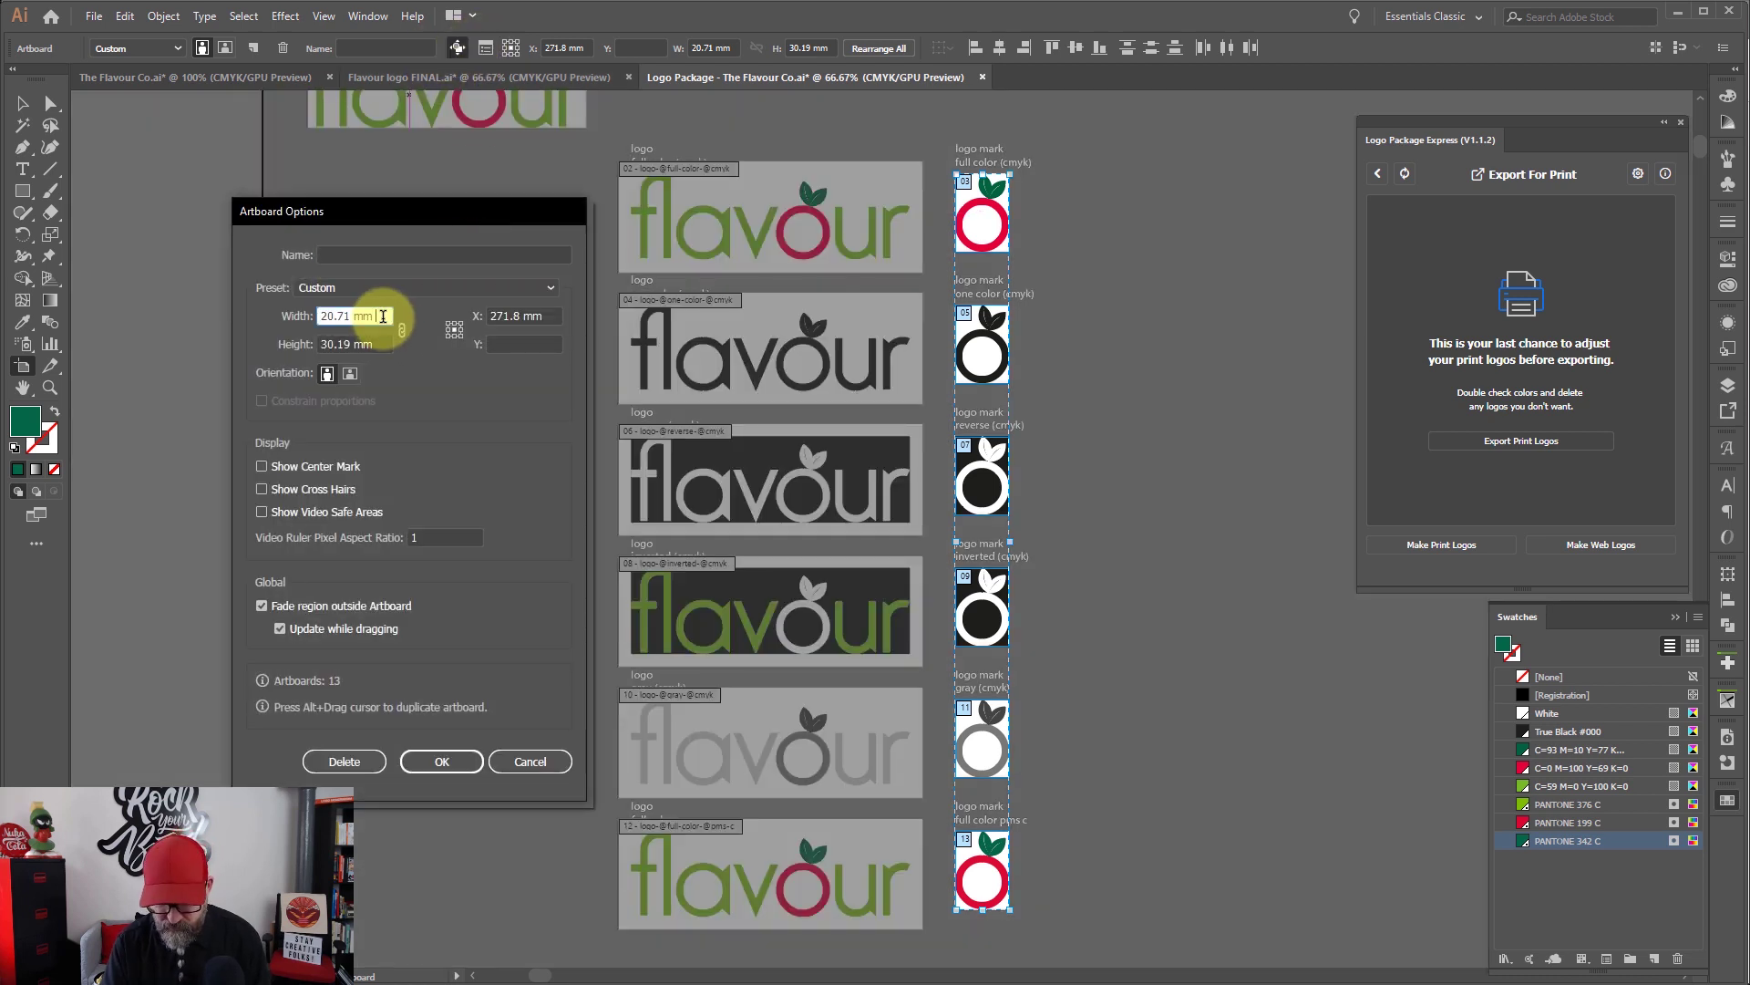
pyautogui.write('+5')
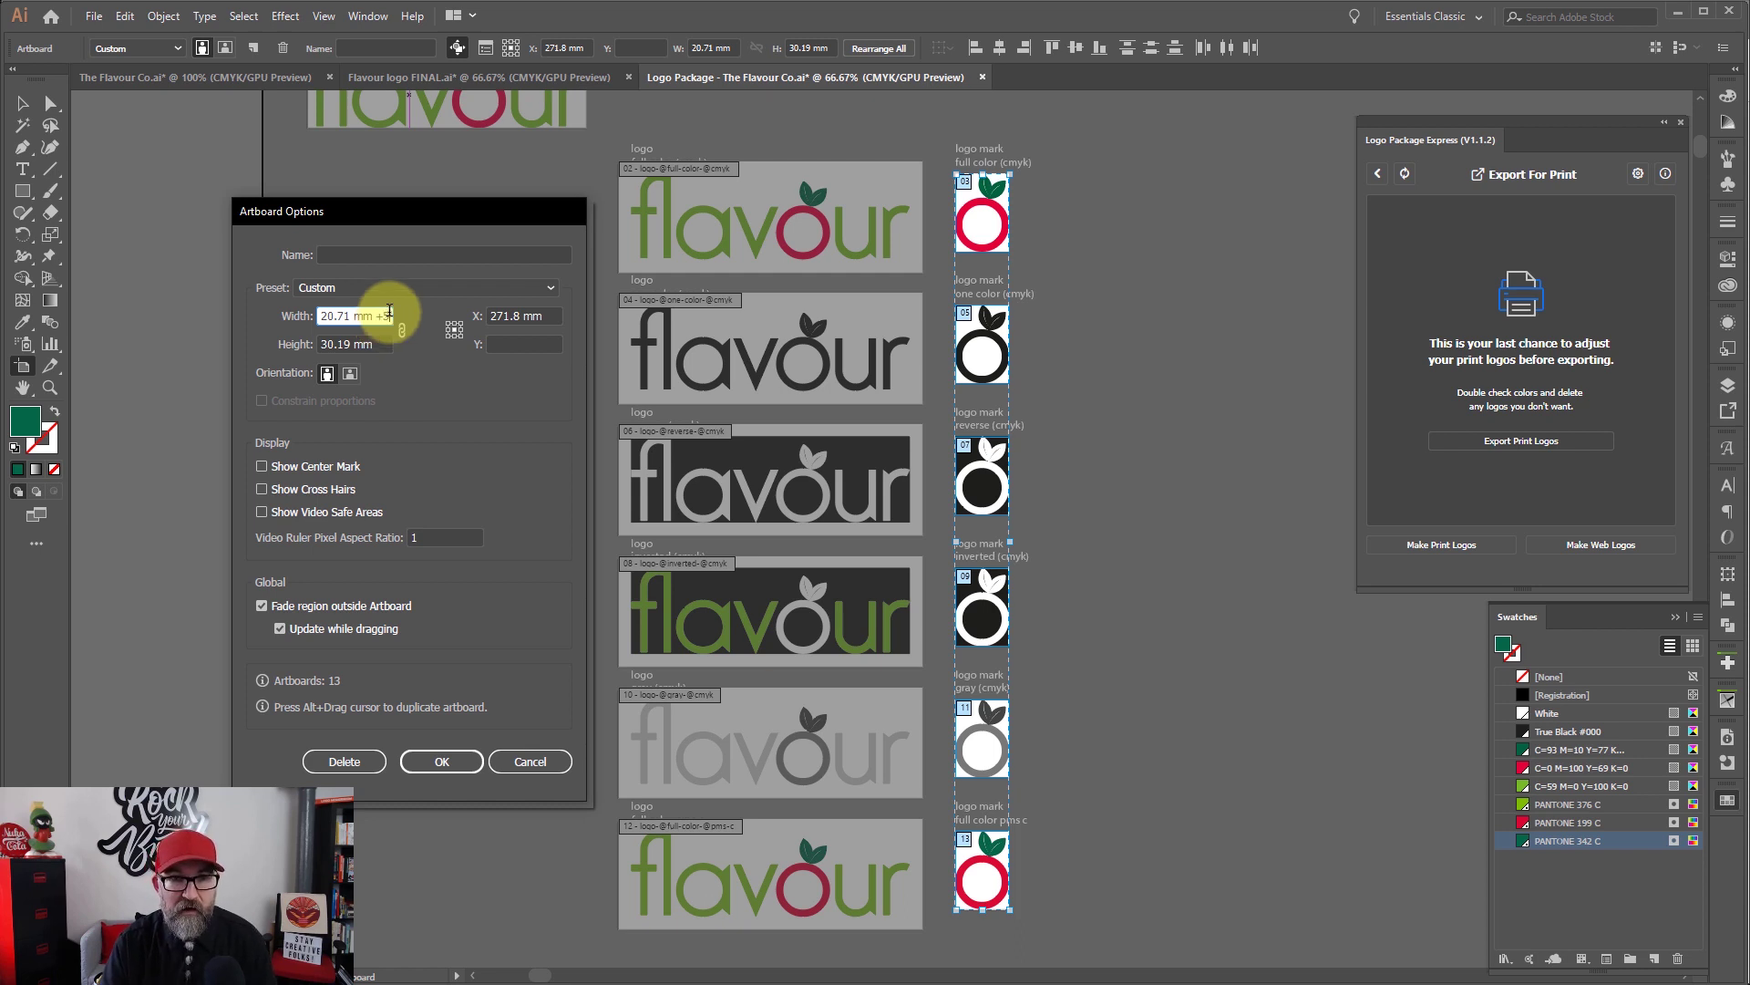
pyautogui.press('Tab')
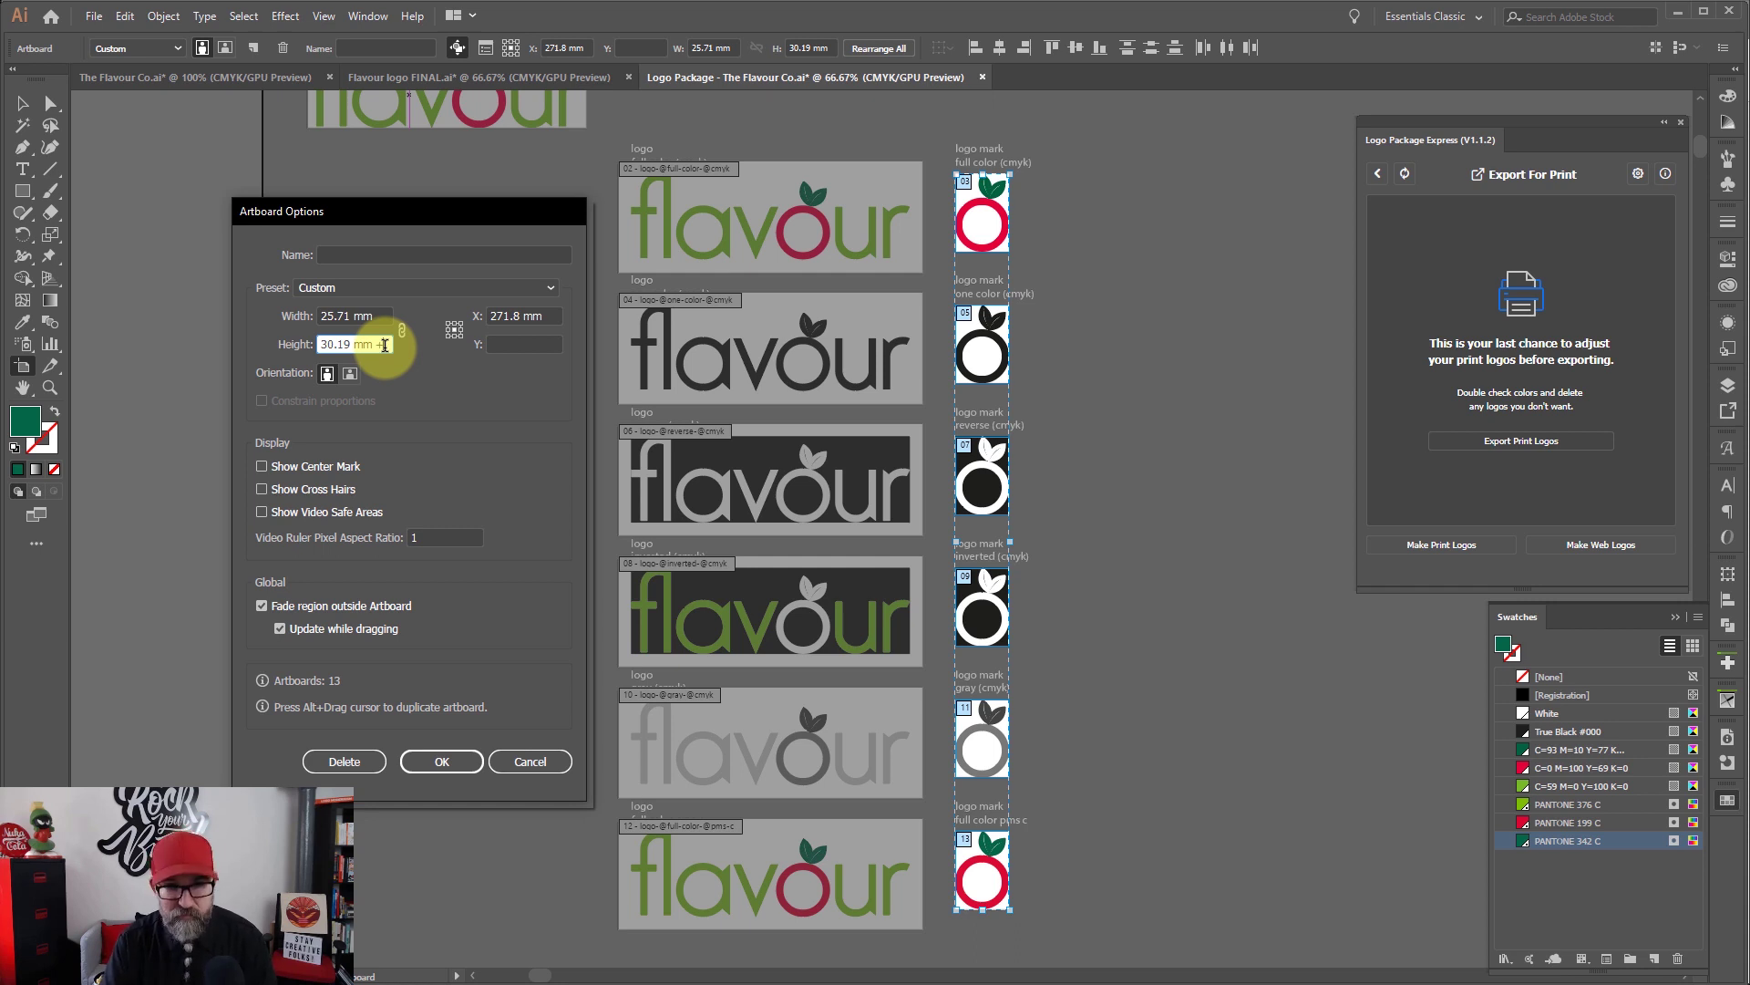
pyautogui.write('+5')
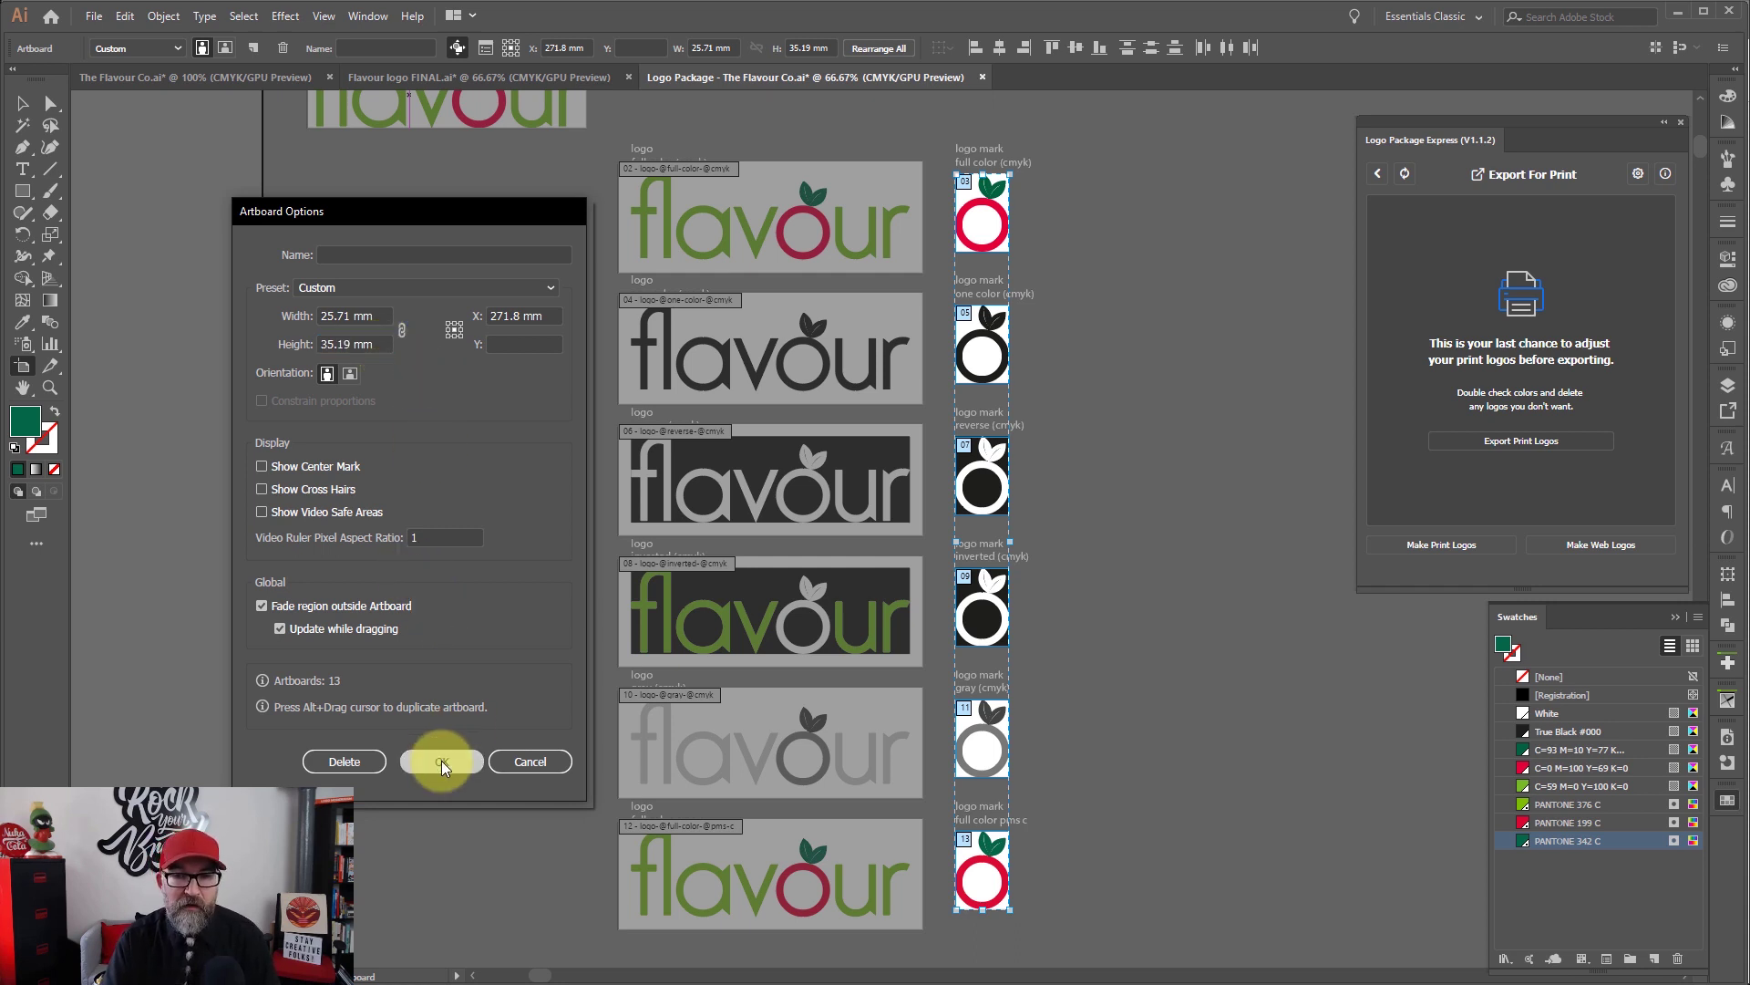
pyautogui.click(441, 760)
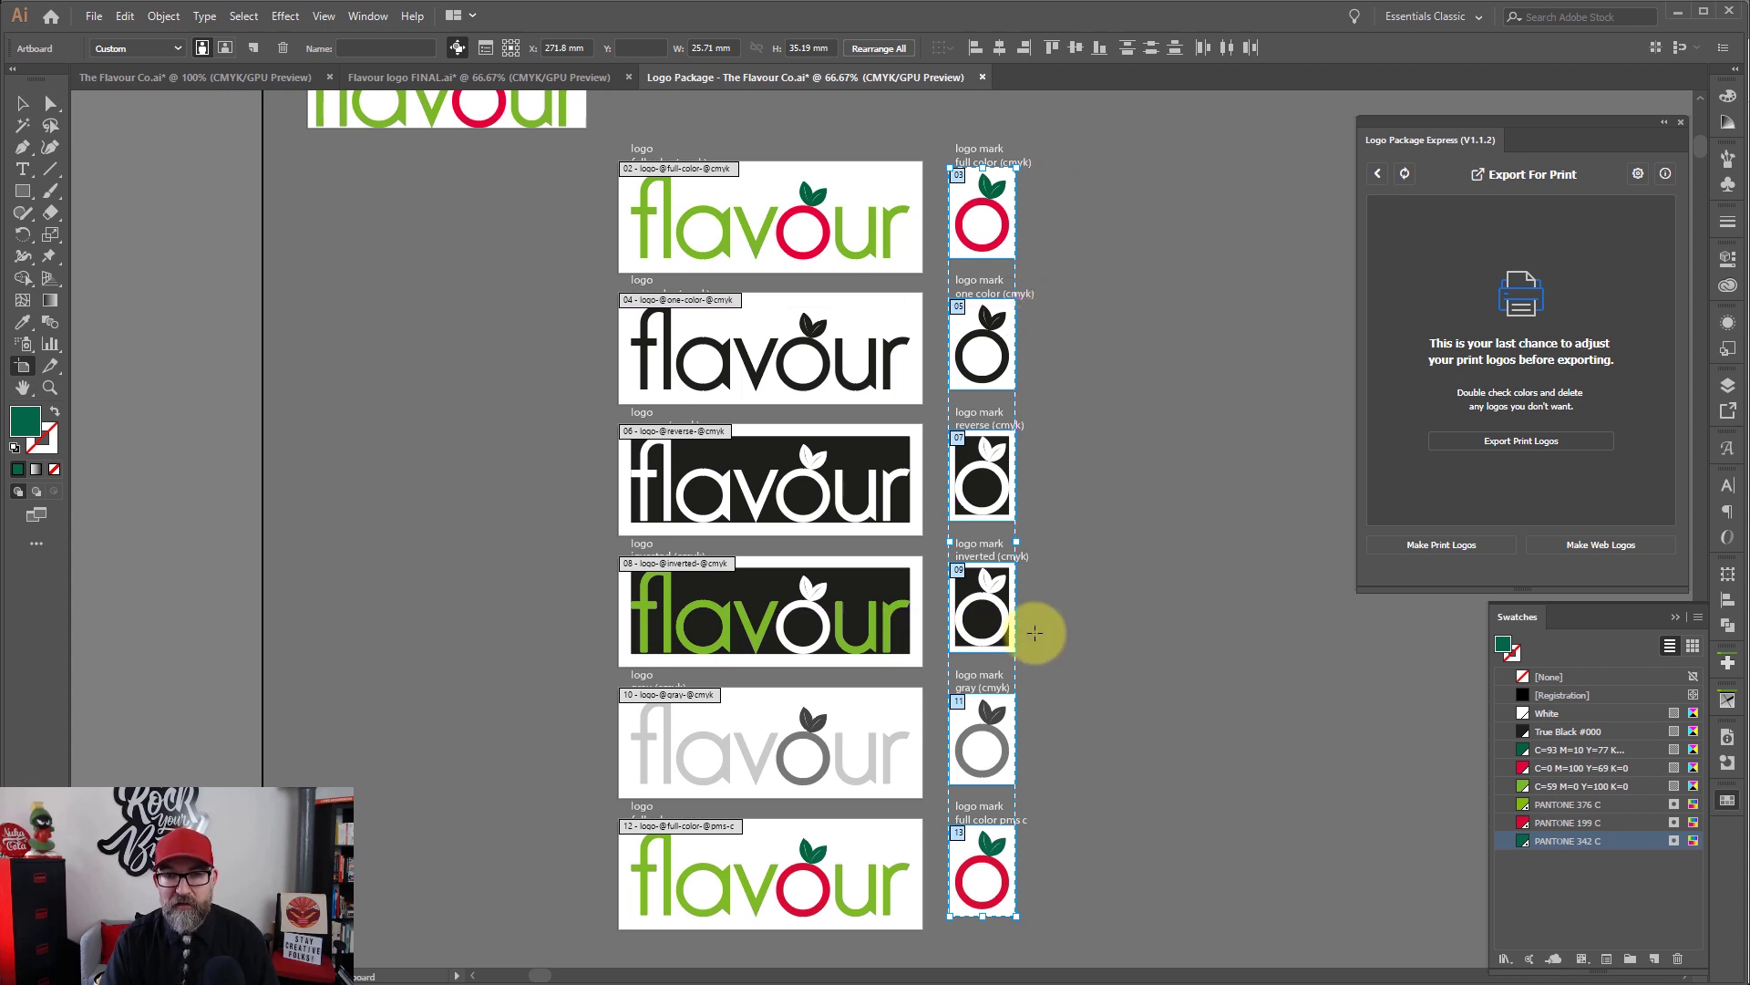
# Step: Delete the inverted cmyk logo and logo mark artwork, leaving their dark backgrounds in place
pyautogui.click(50, 103)
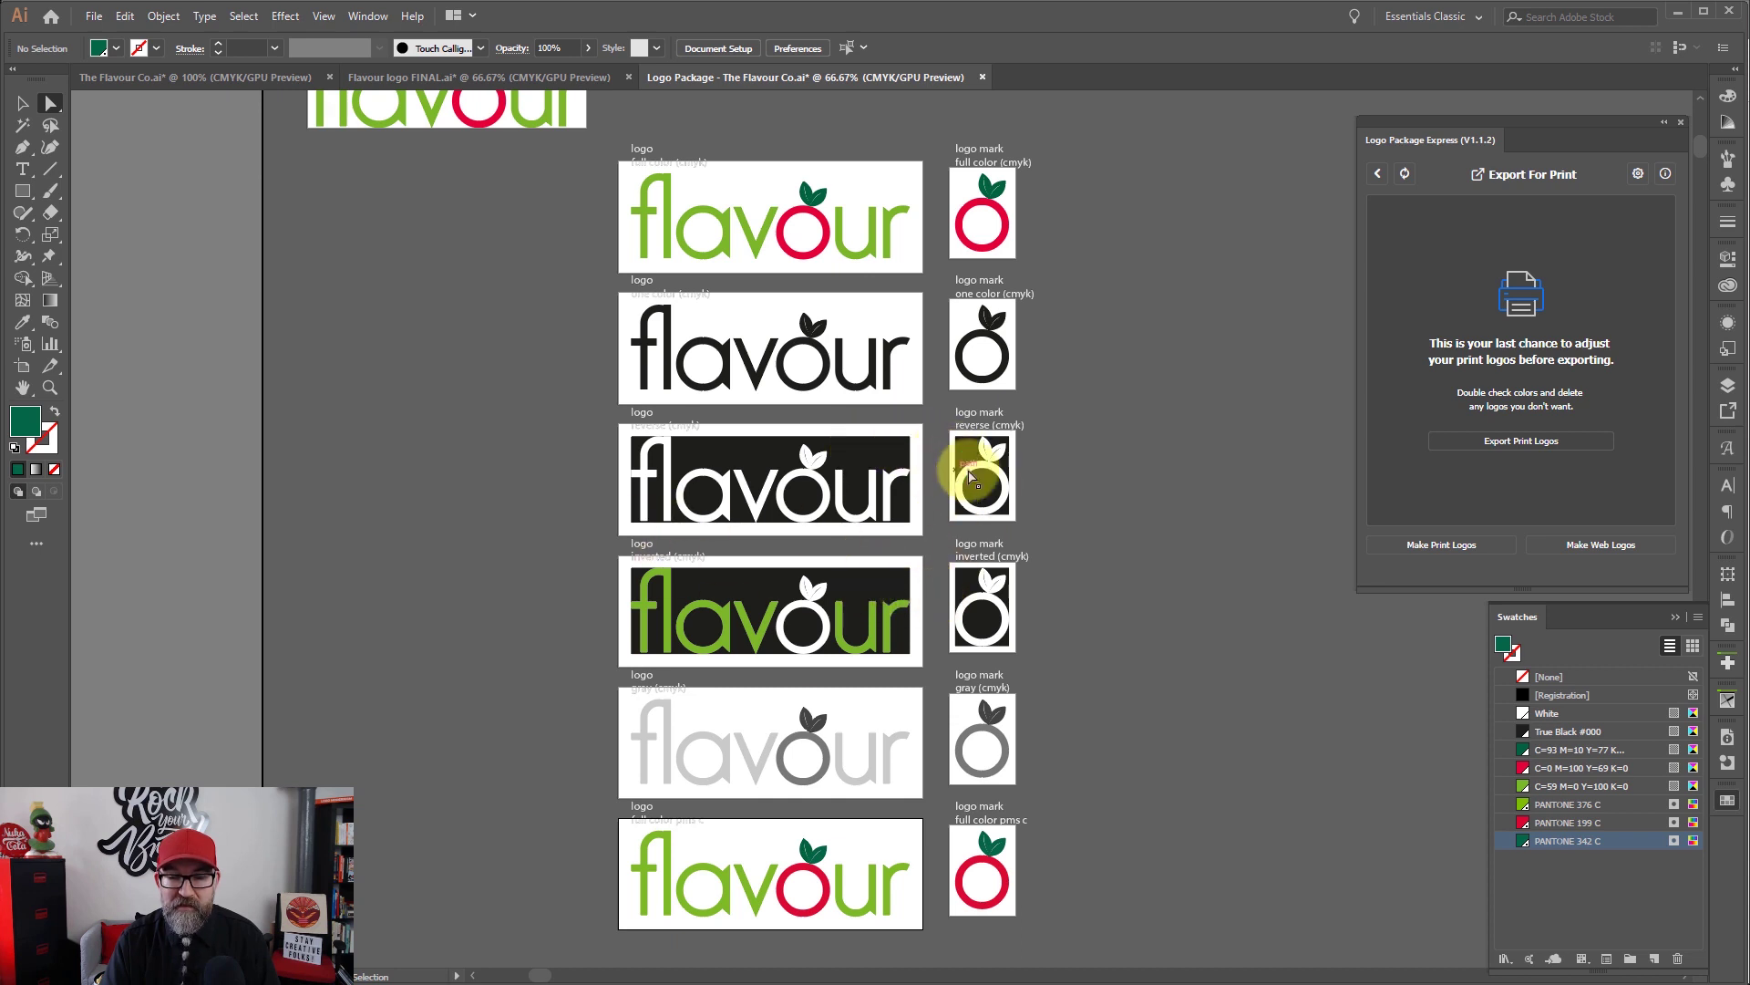
pyautogui.click(990, 500)
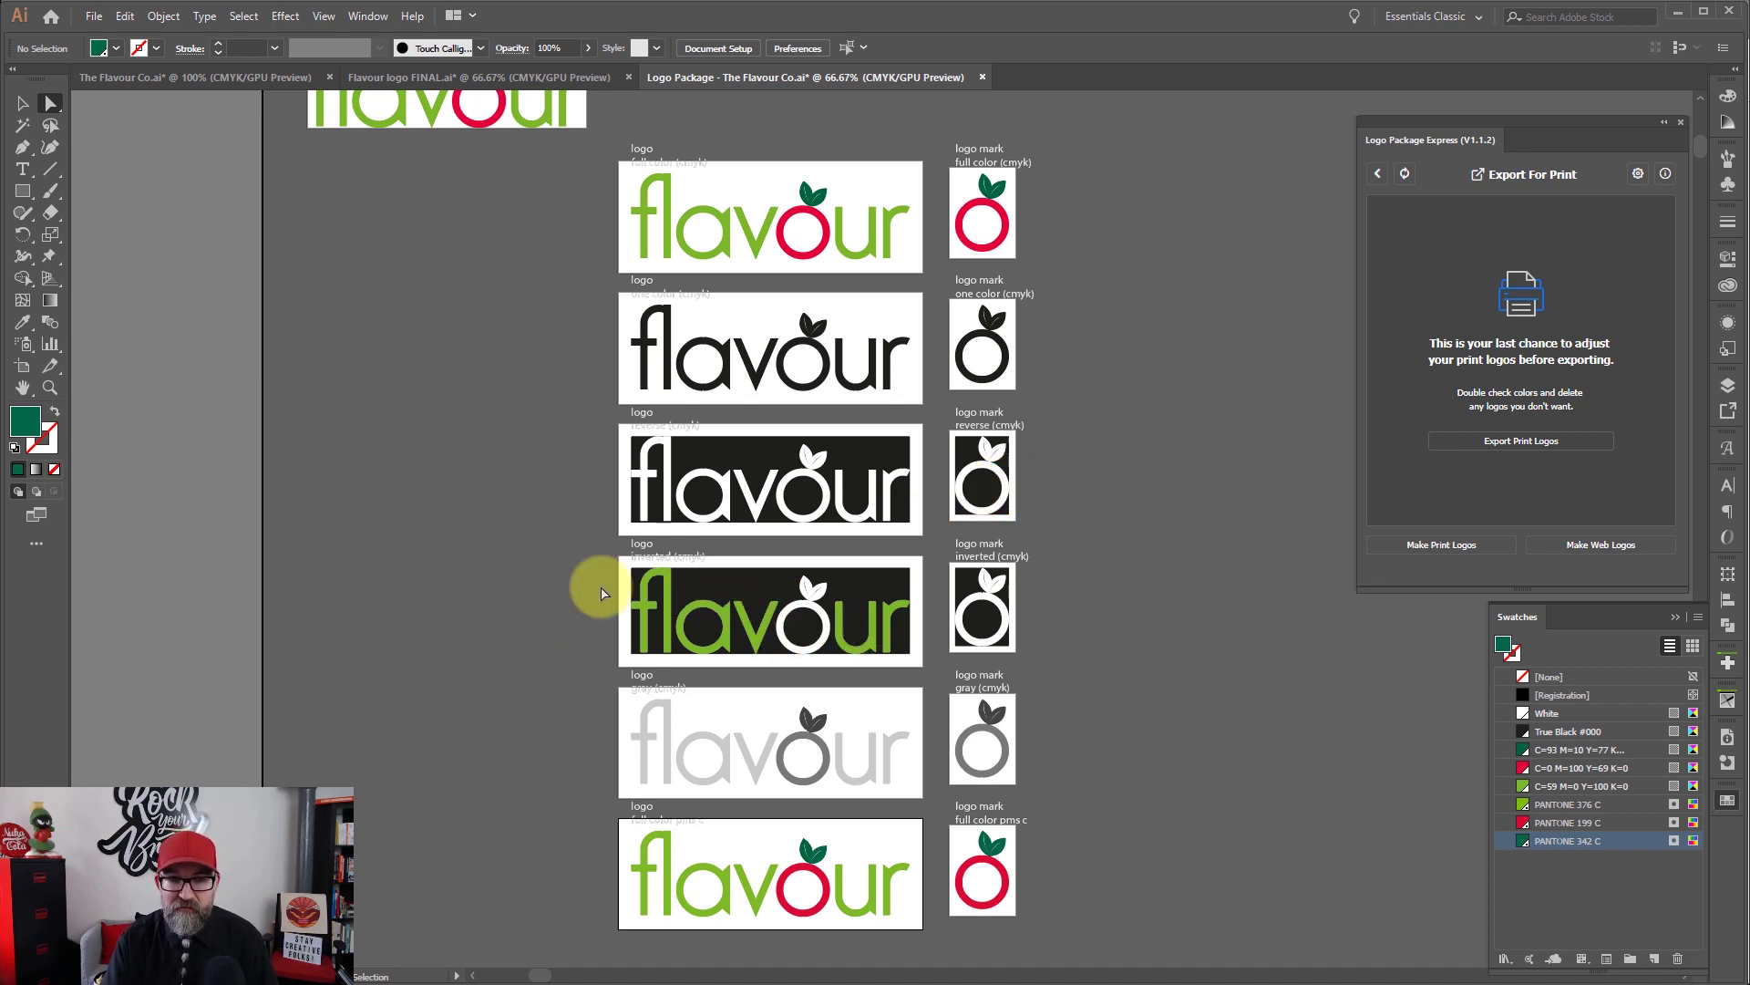
pyautogui.moveTo(558, 579); pyautogui.dragTo(1094, 649)
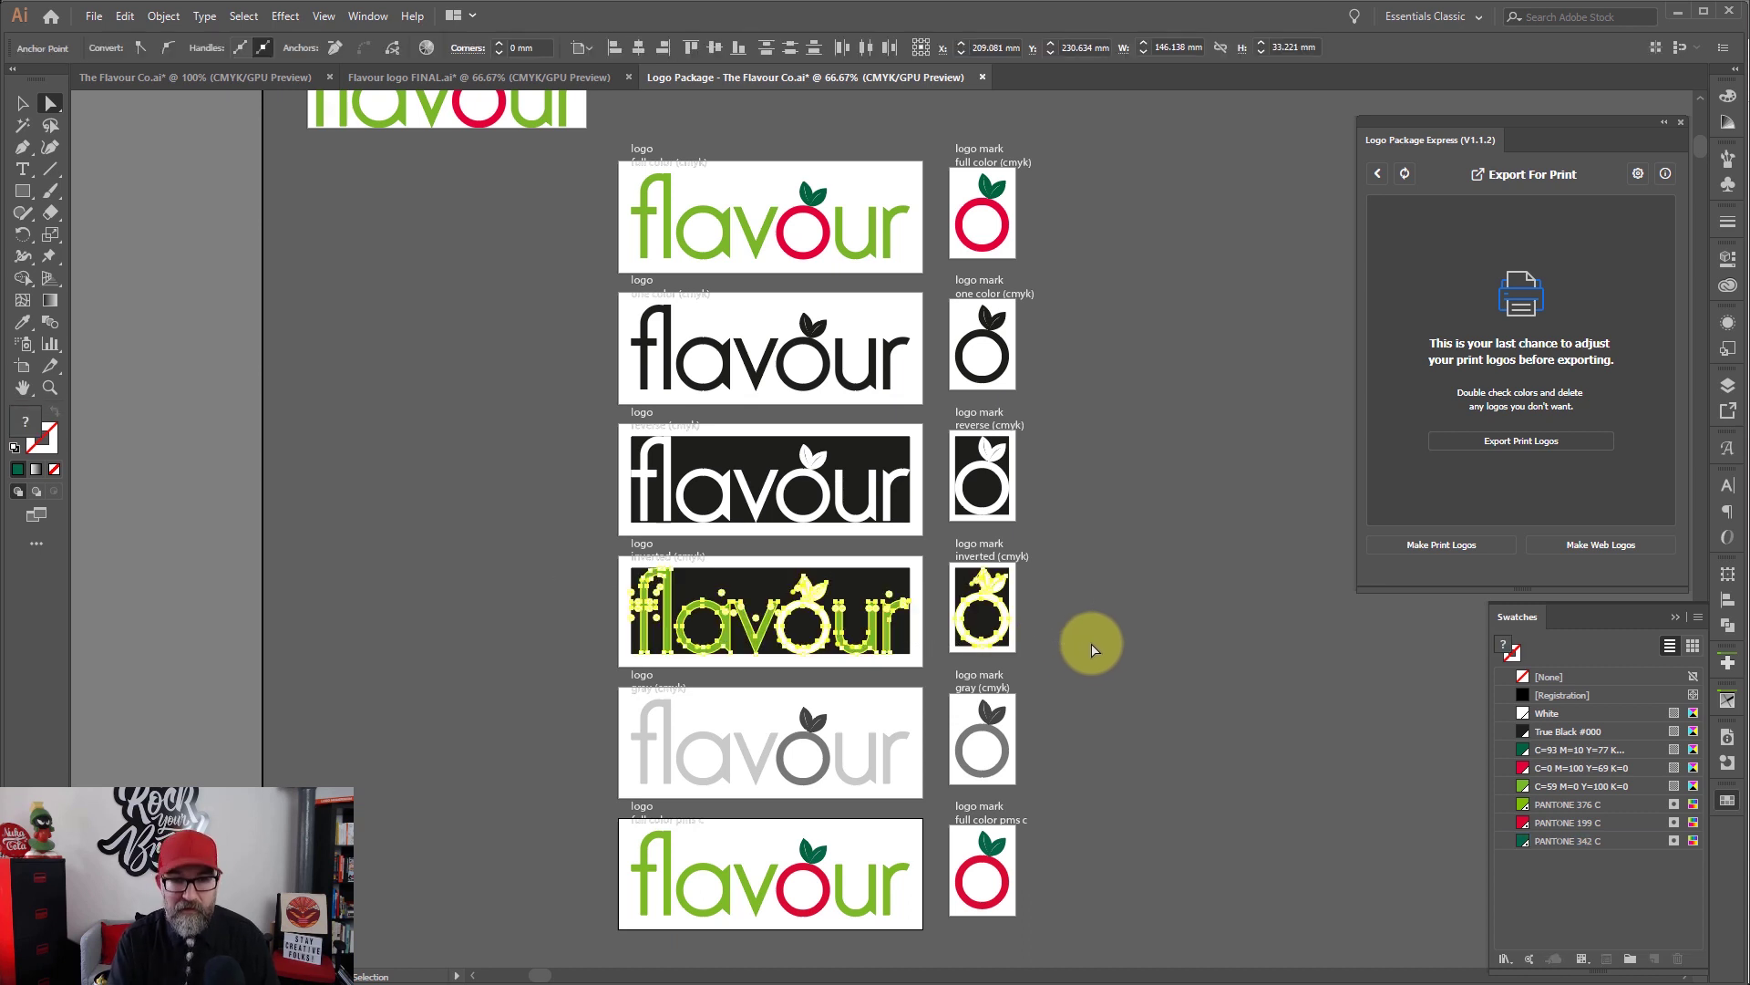
pyautogui.press('Delete')
pyautogui.press('Delete')
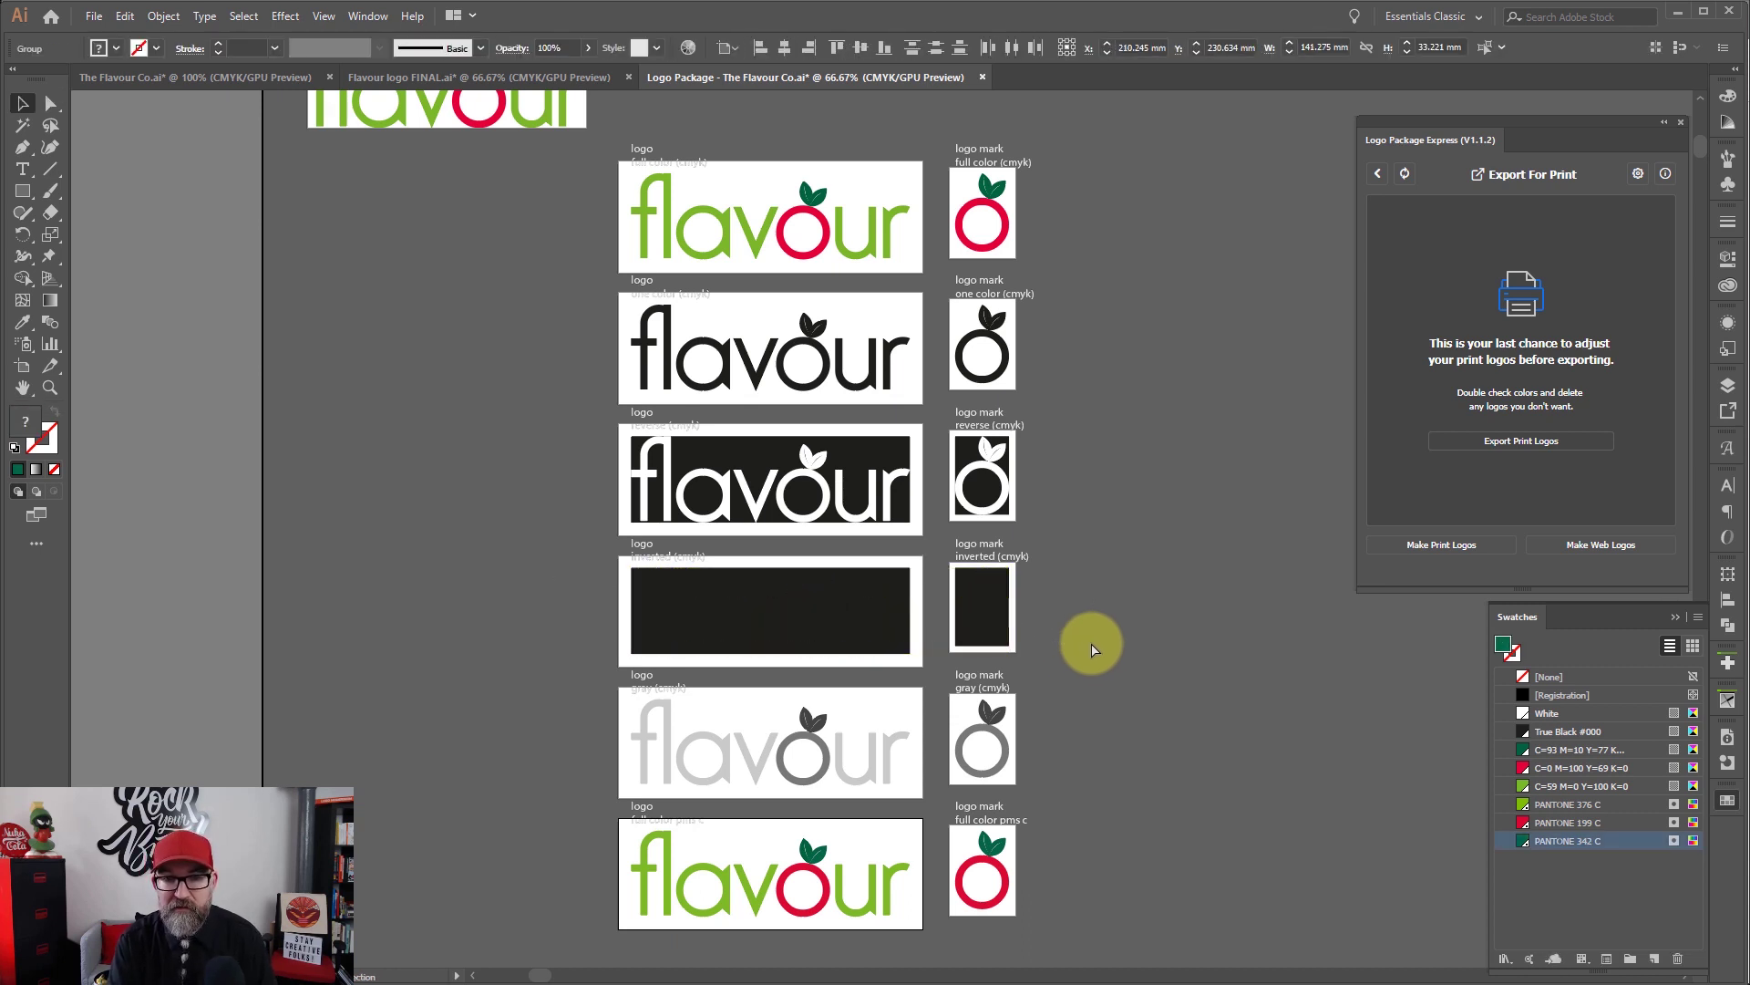
pyautogui.press('v')
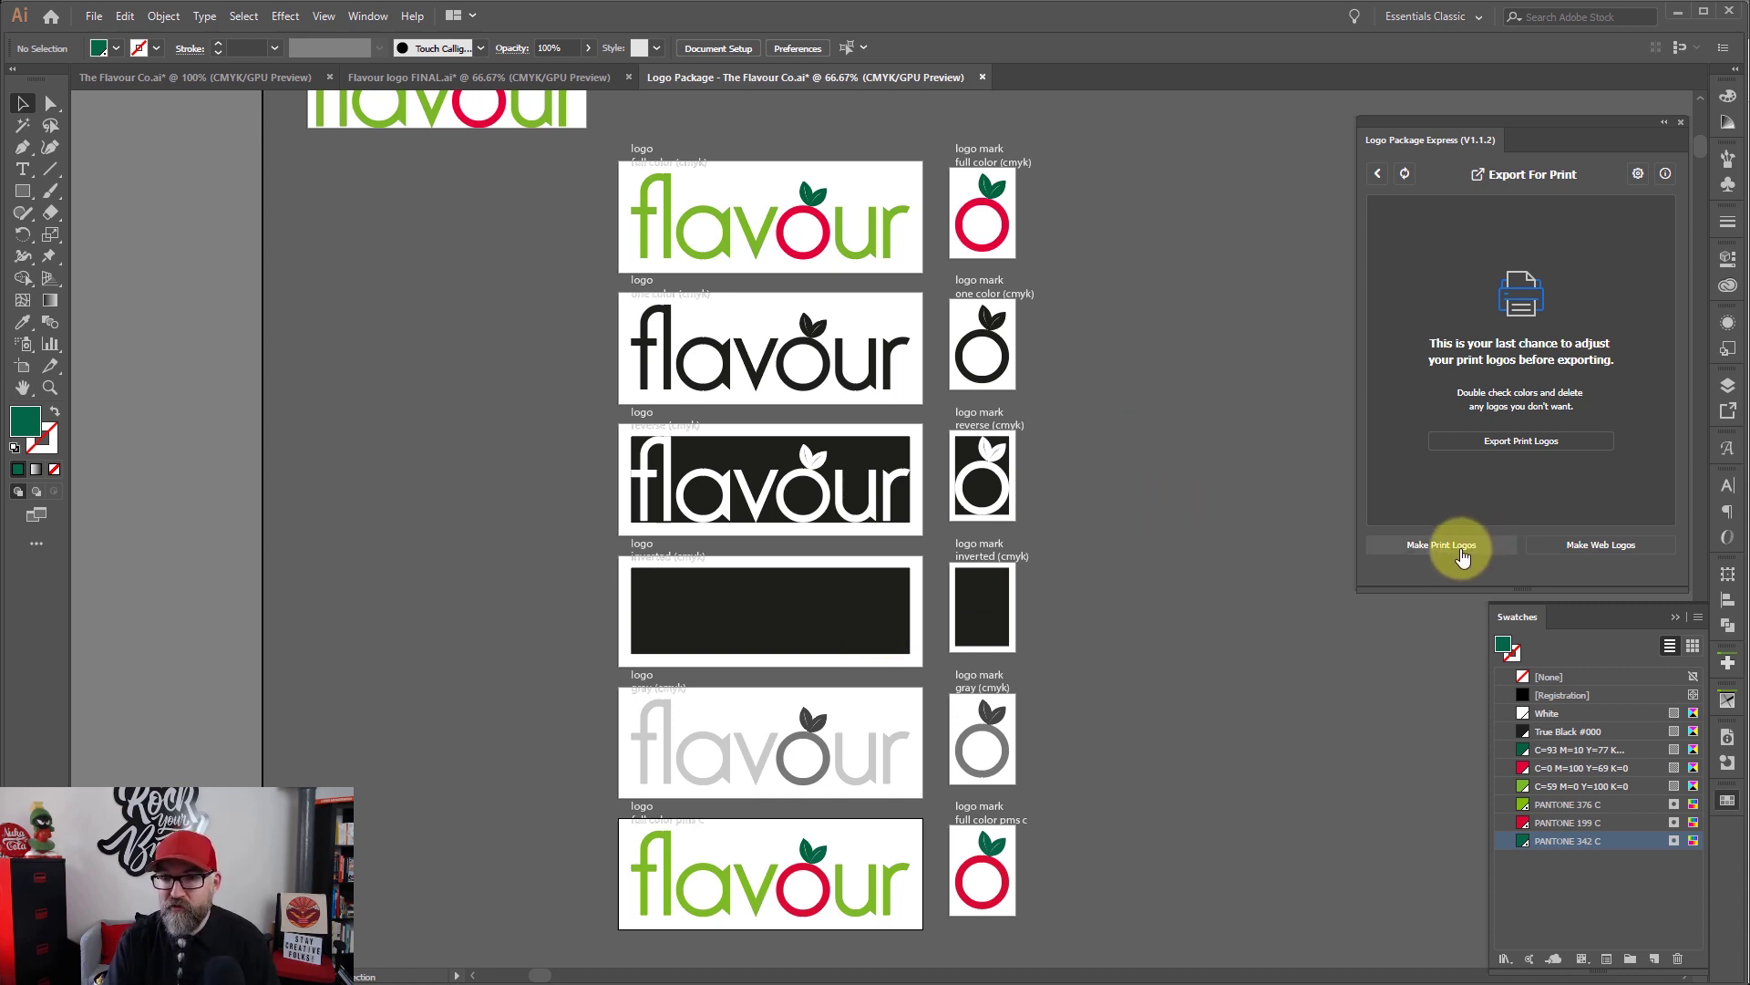
# Step: Export the print logos and create the logo package for the client flavour in the preset directory
pyautogui.click(1534, 444)
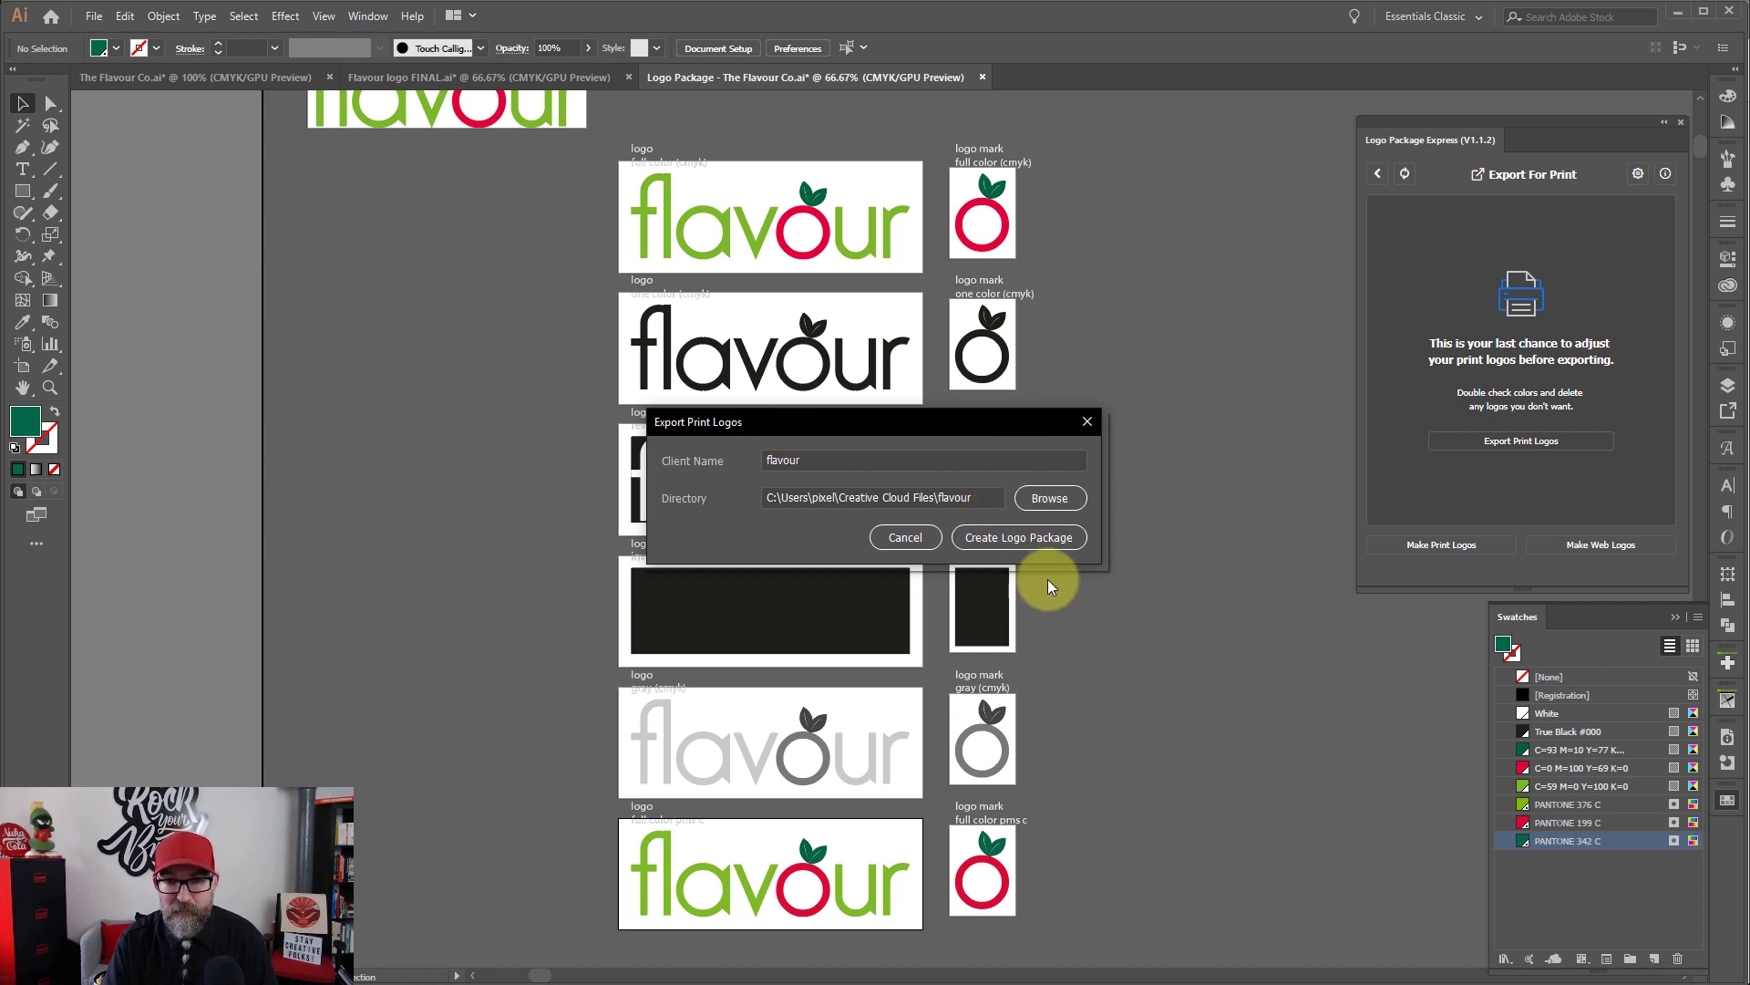
pyautogui.click(1015, 539)
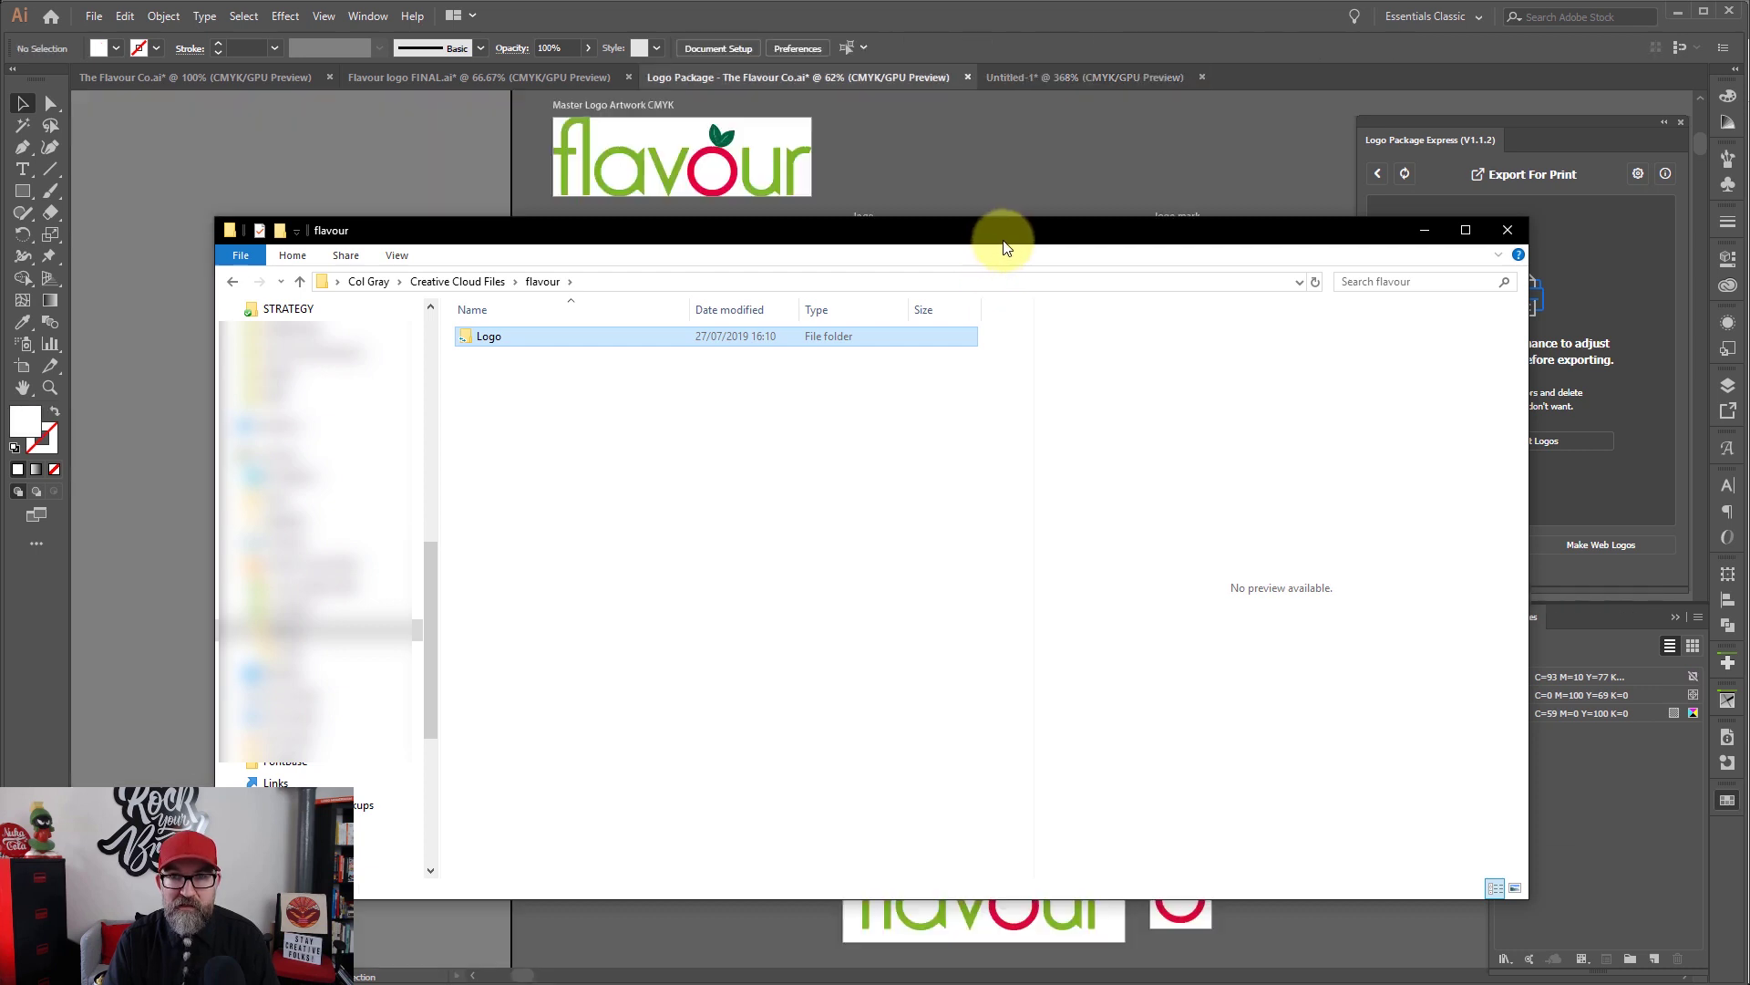
pyautogui.moveTo(1004, 237); pyautogui.dragTo(997, 365)
pyautogui.moveTo(997, 446); pyautogui.dragTo(1027, 227)
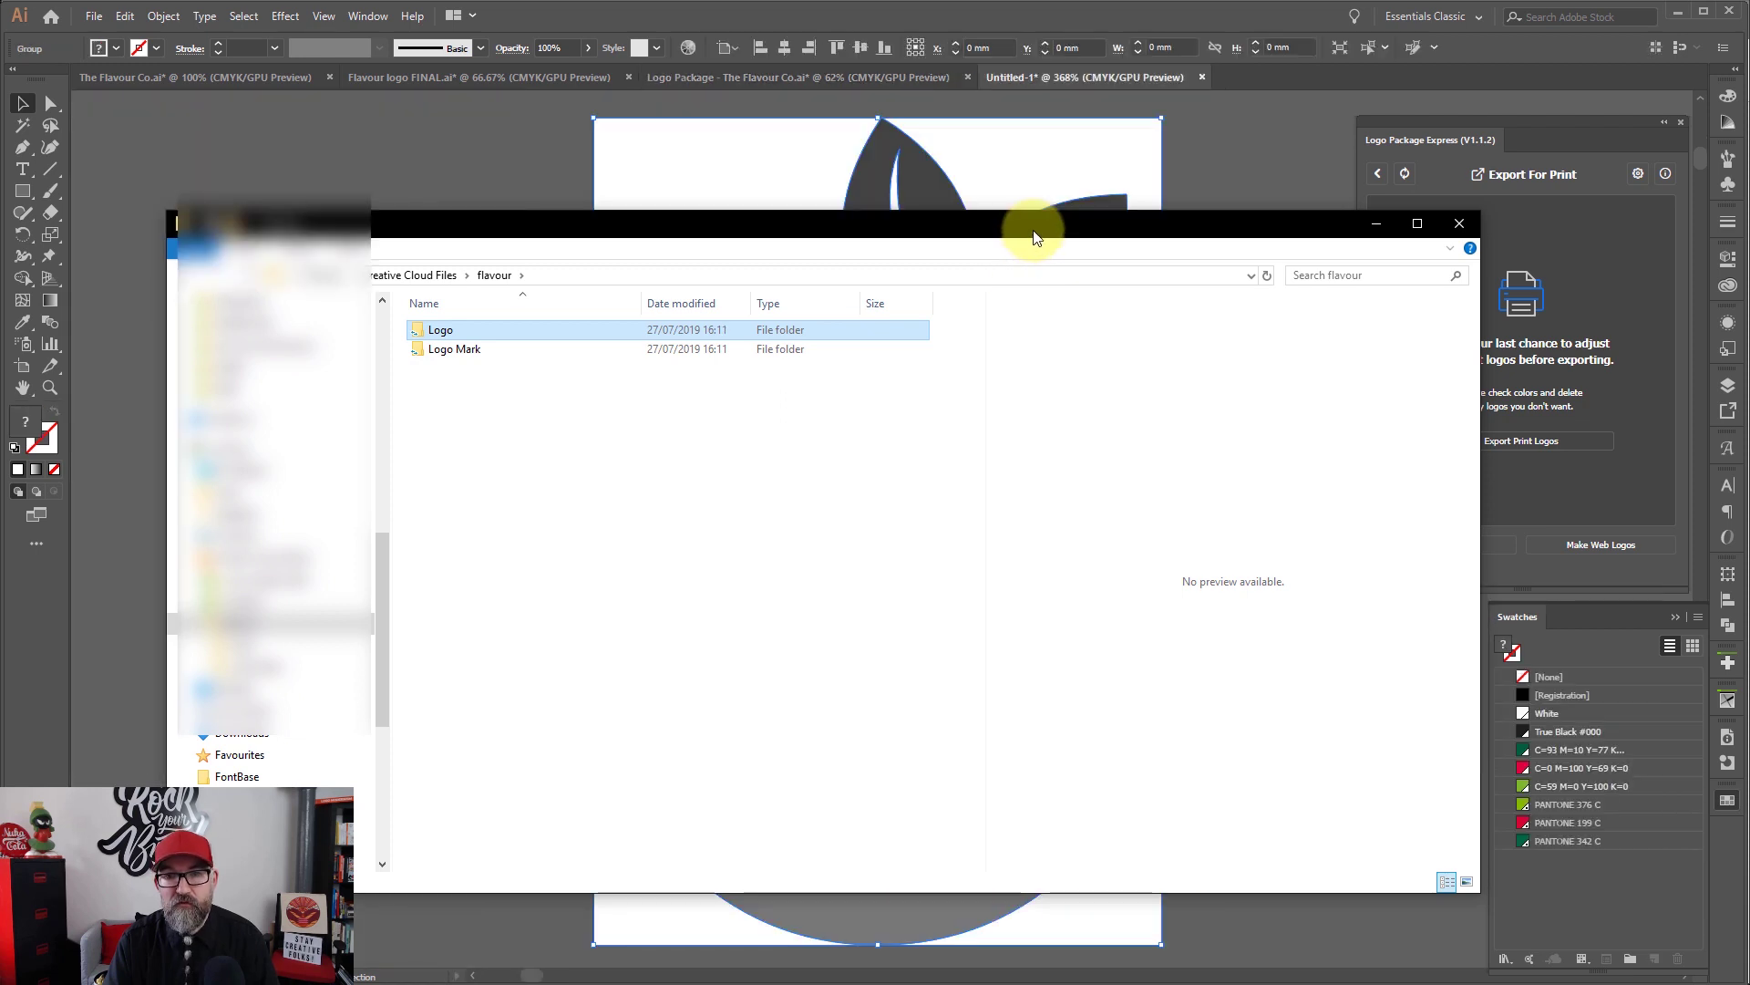
pyautogui.moveTo(1033, 239); pyautogui.dragTo(1034, 128)
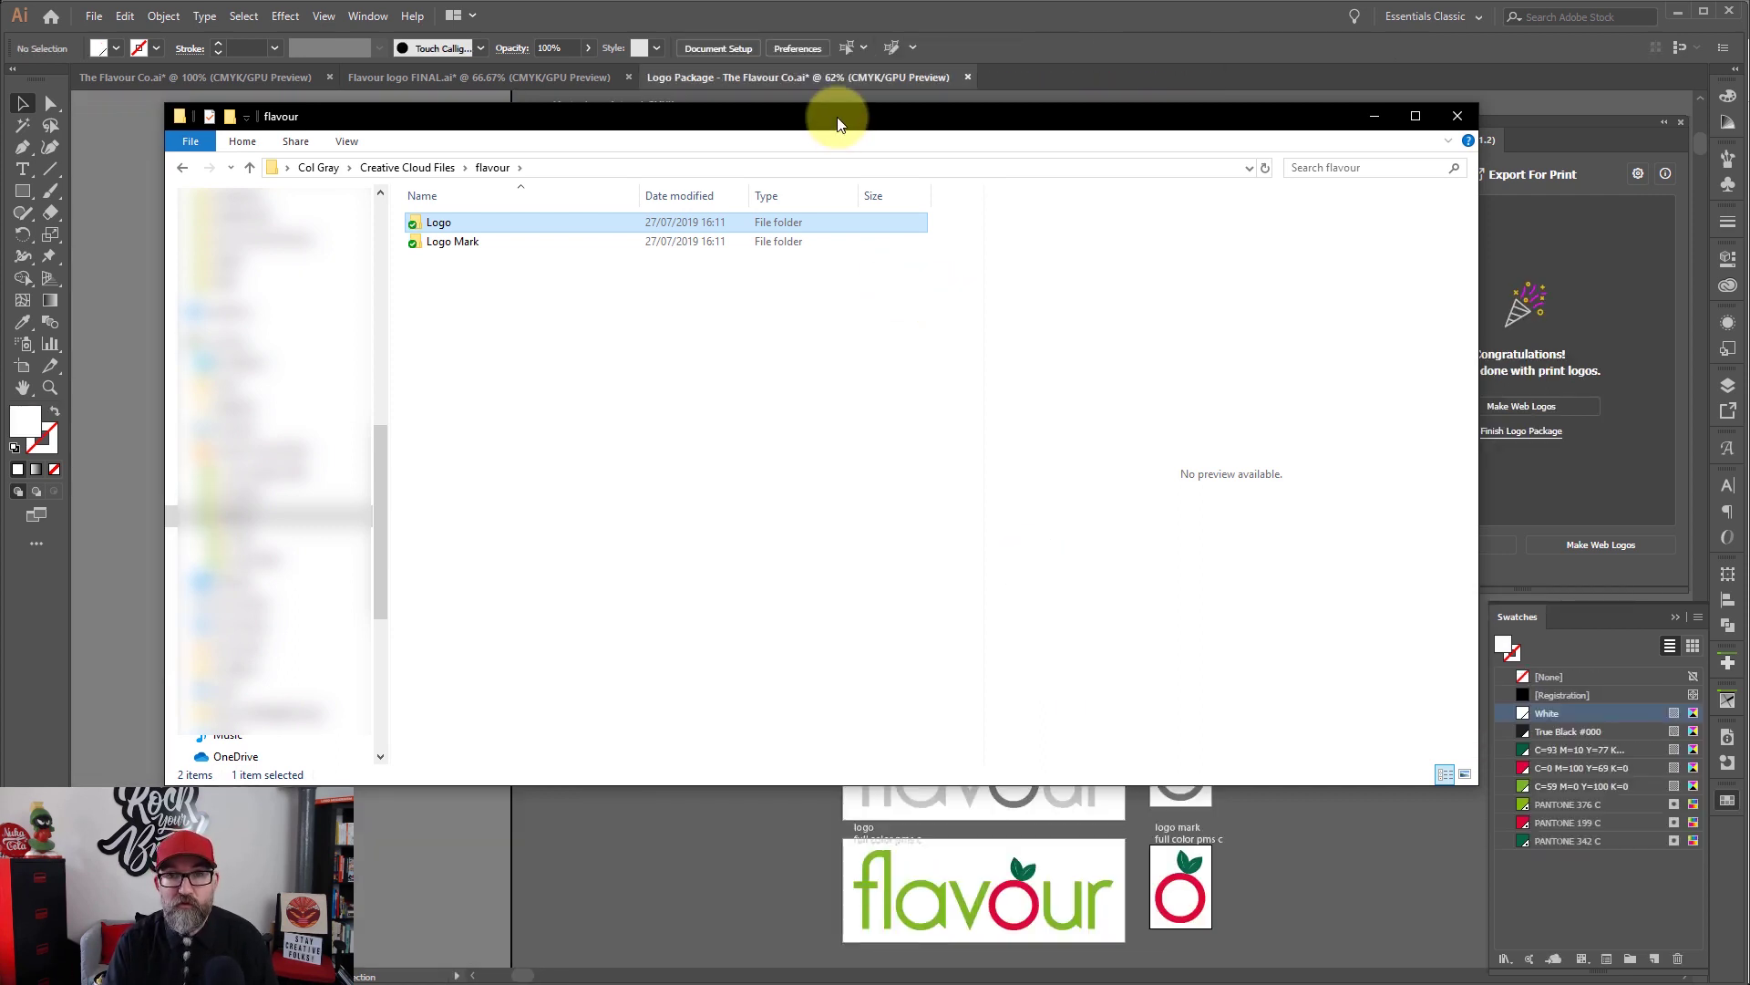
pyautogui.moveTo(836, 121); pyautogui.dragTo(789, 220)
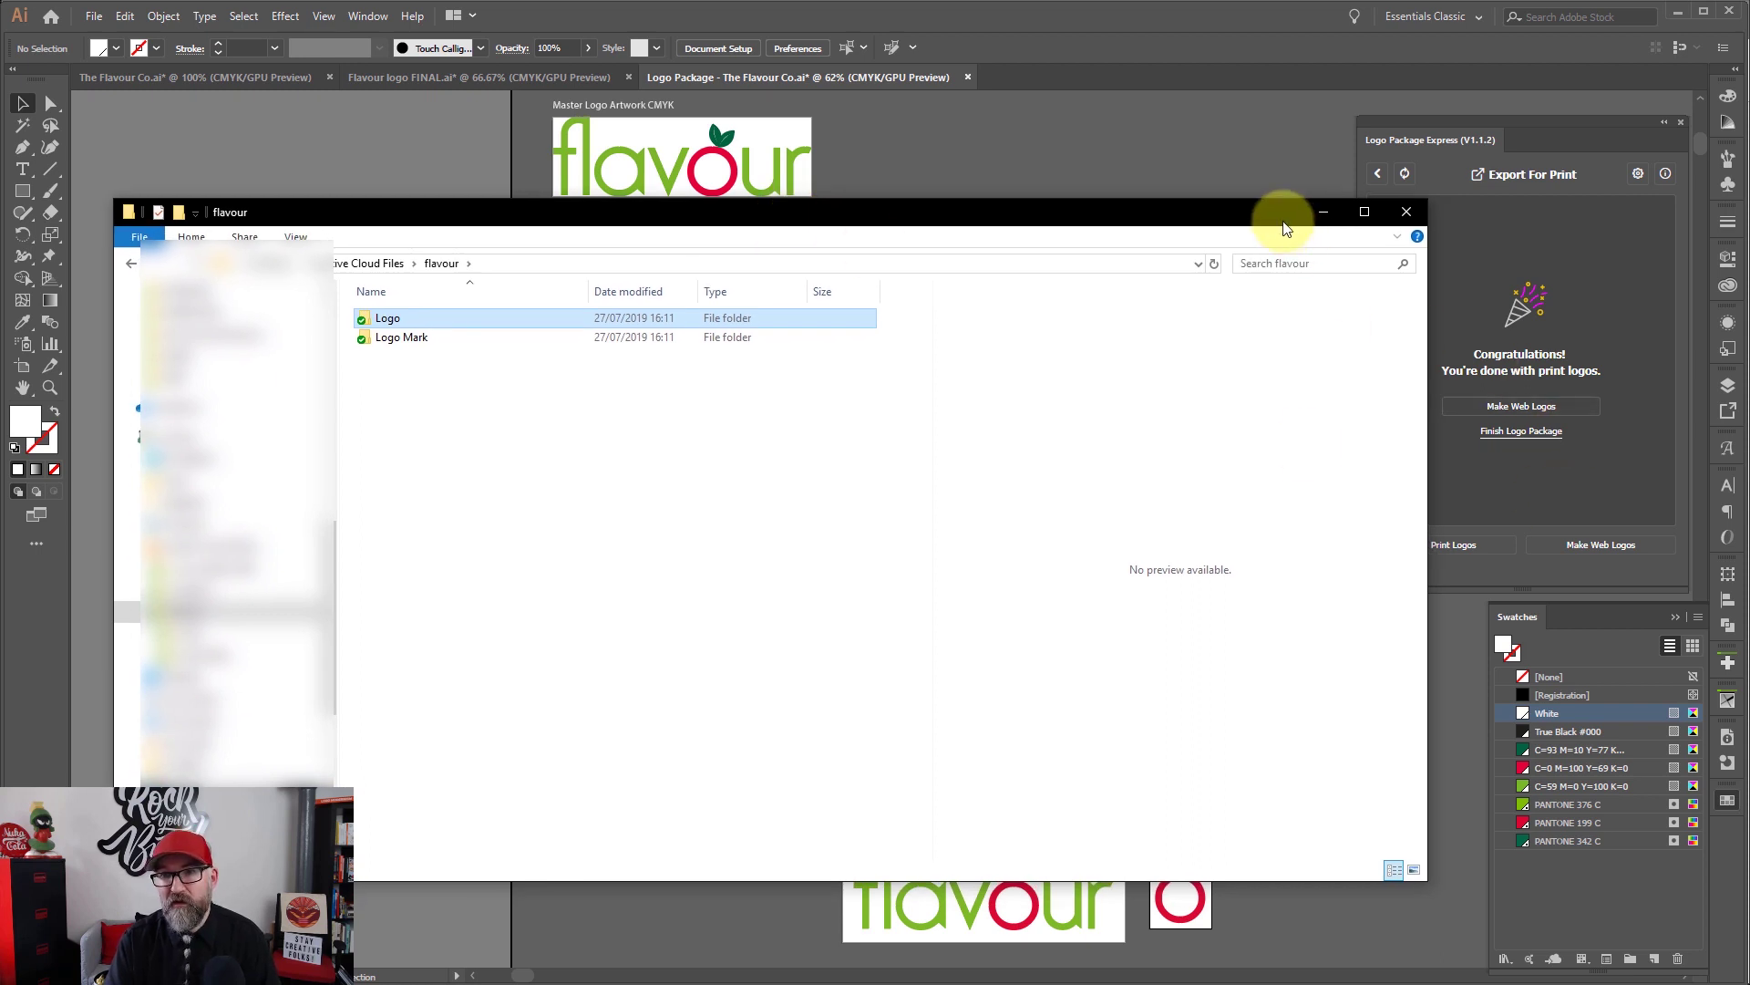
pyautogui.moveTo(1282, 222); pyautogui.dragTo(1218, 242)
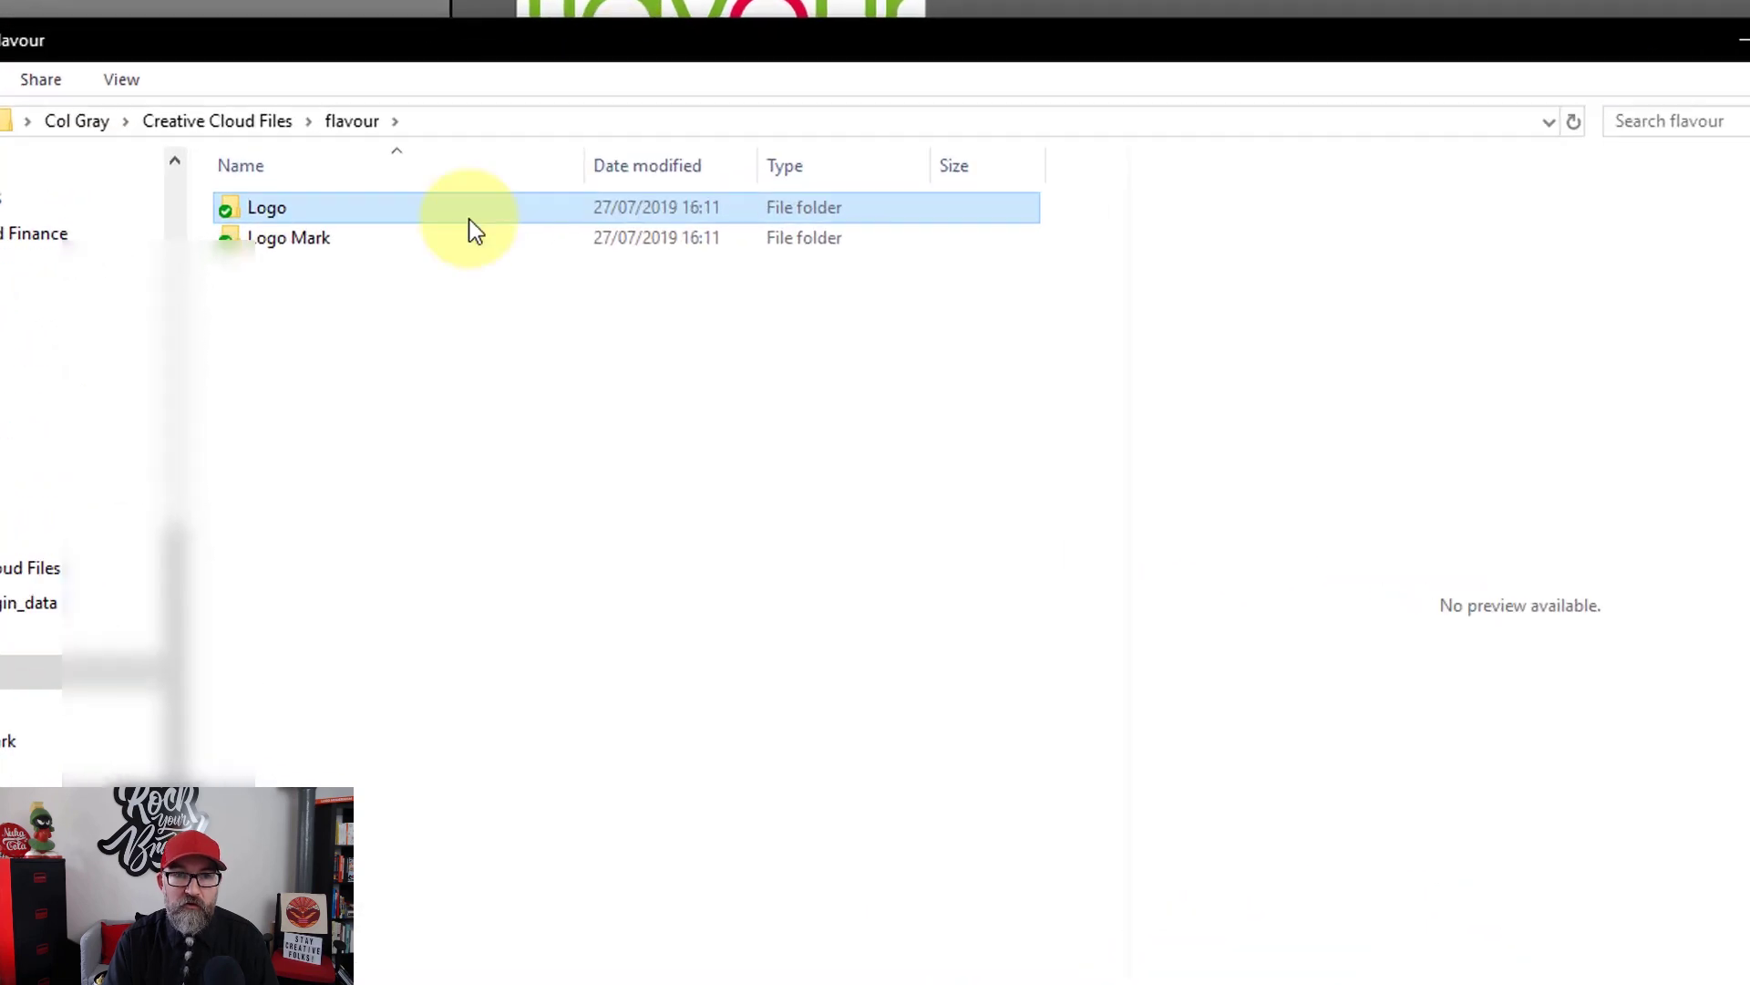
# Step: Inspect the exported print files of the full colour logo in its CMYK and Pantone Coated folders
pyautogui.doubleClick(297, 210)
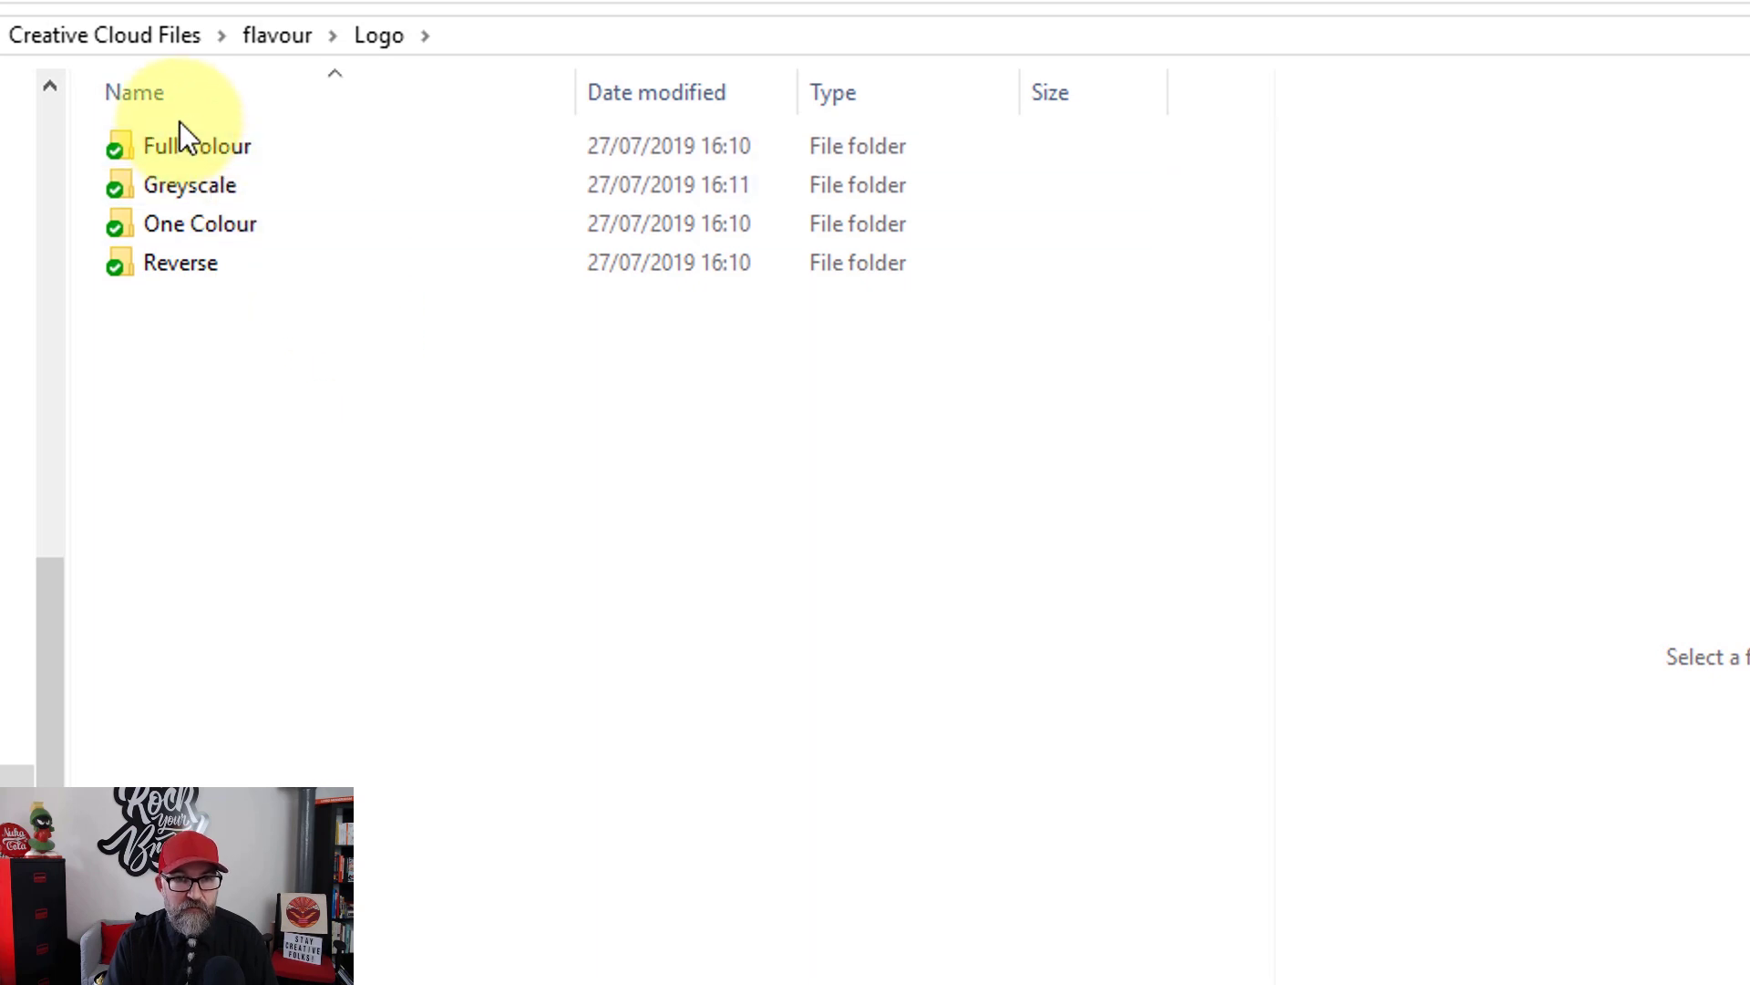
pyautogui.doubleClick(201, 144)
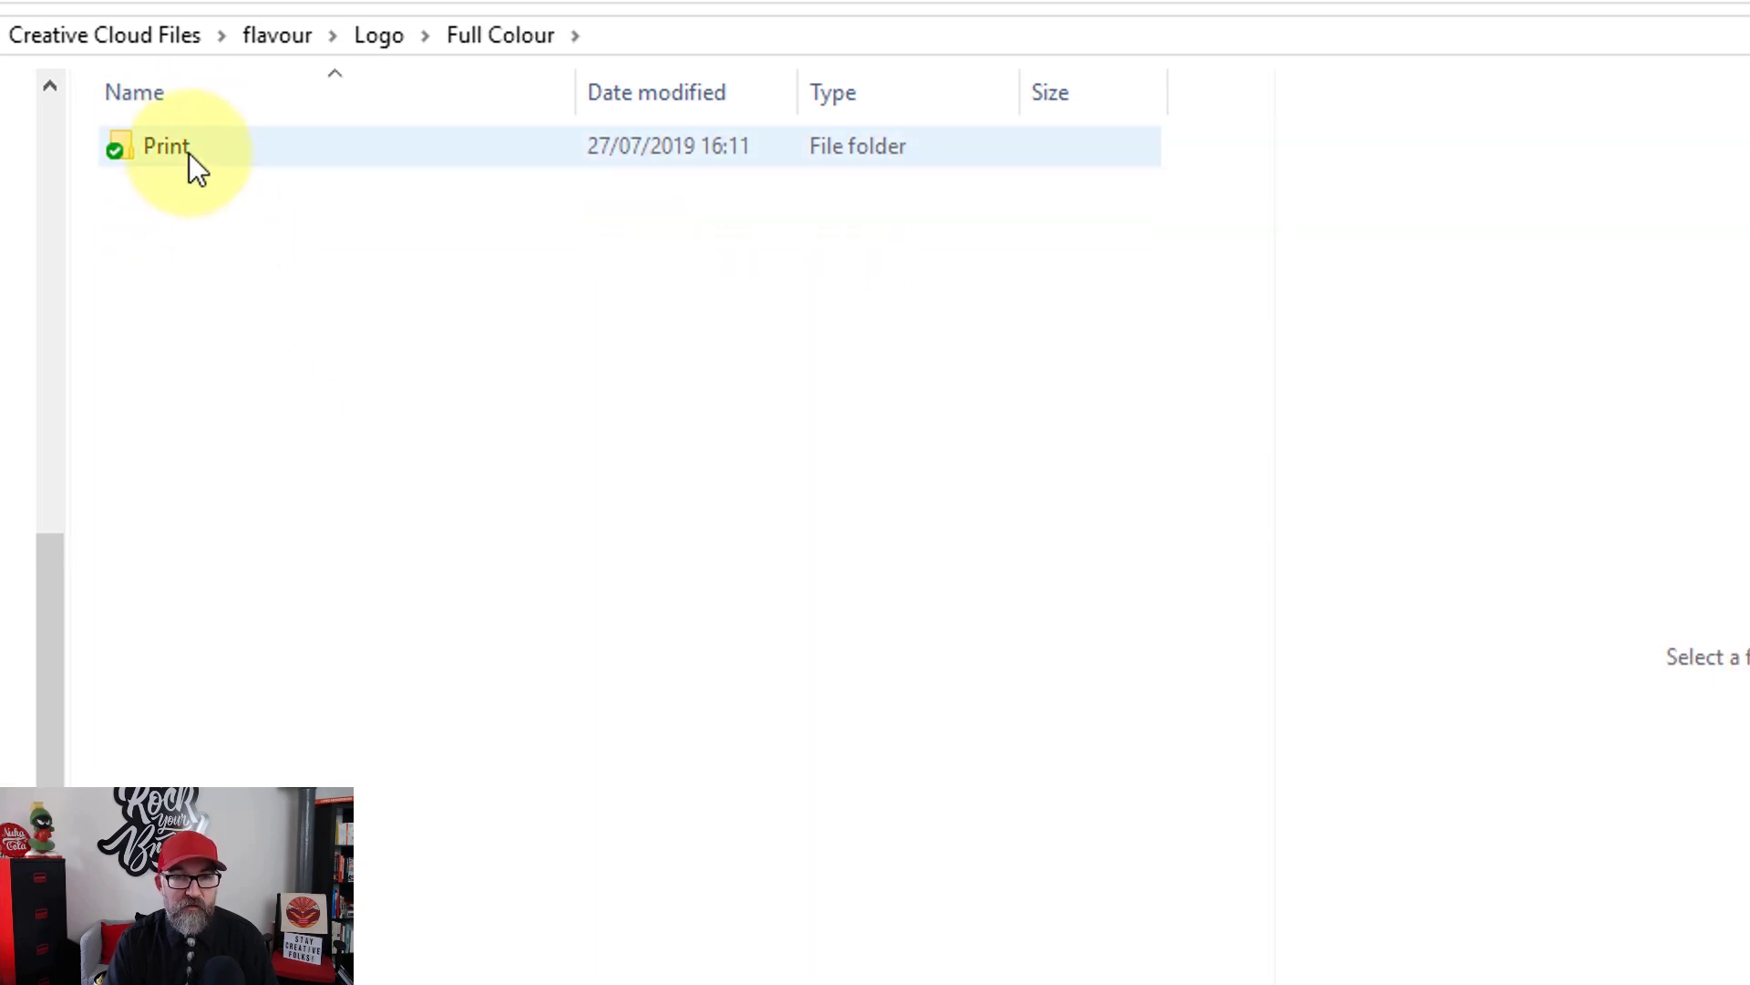
pyautogui.doubleClick(189, 152)
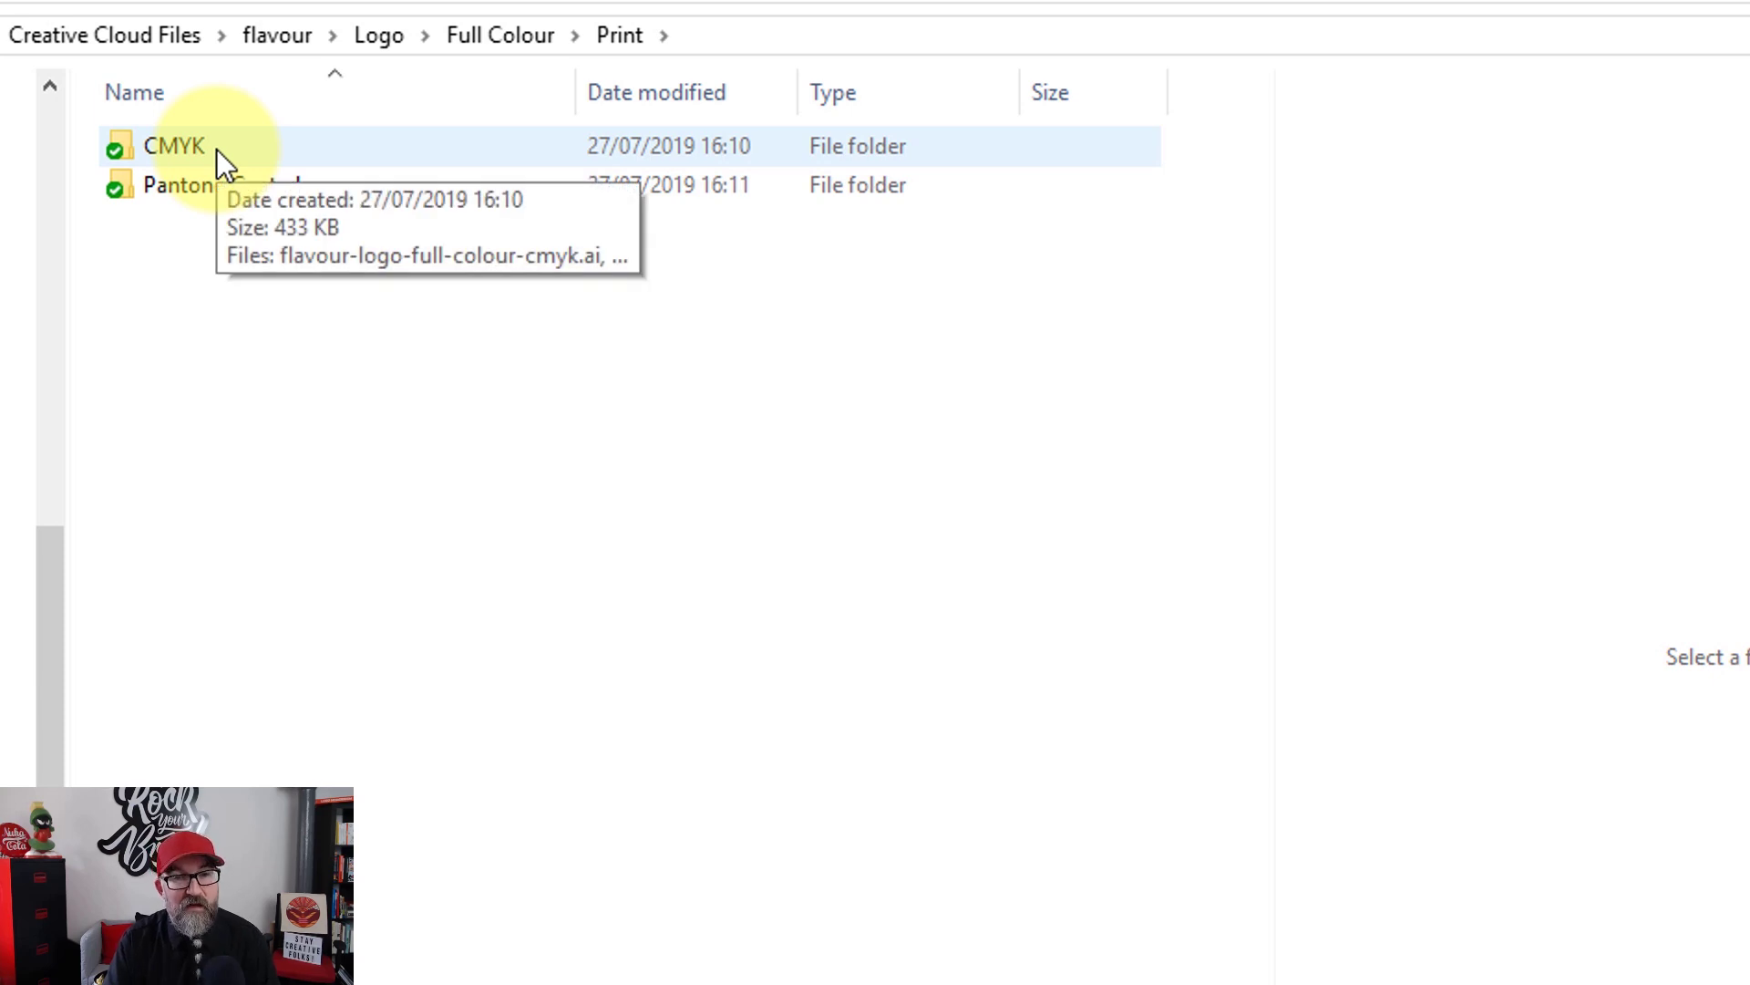
pyautogui.doubleClick(226, 155)
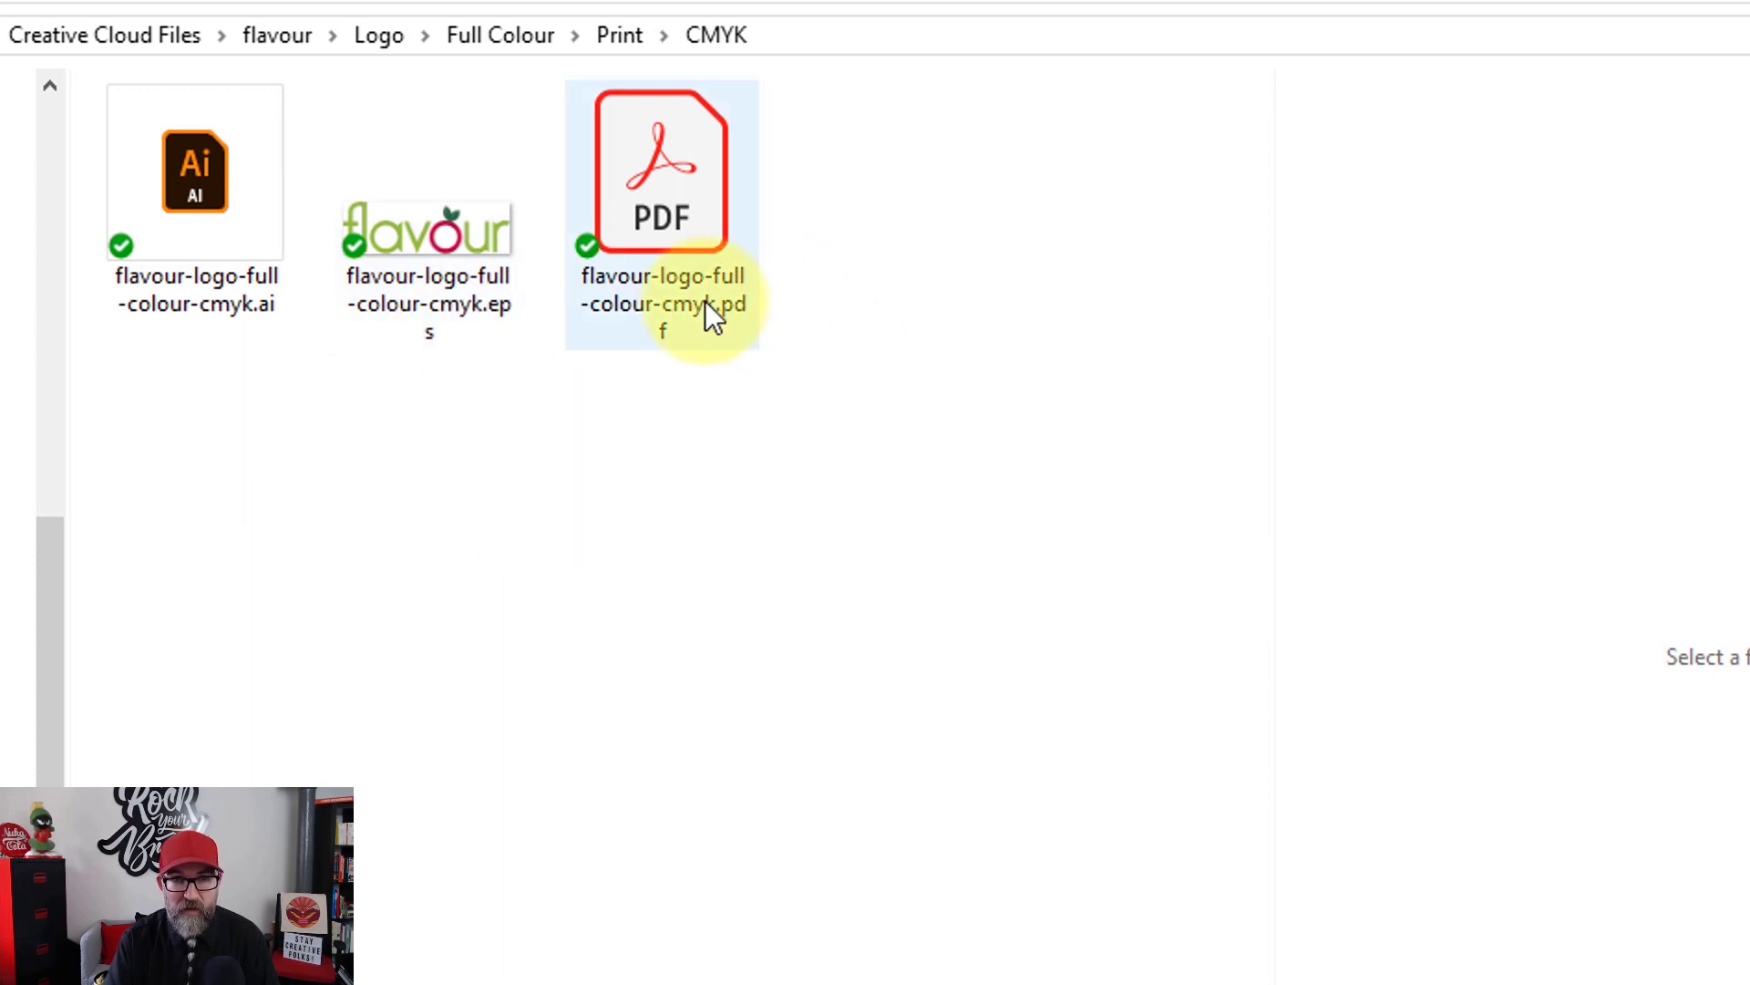
pyautogui.hotkey('alt', 'Left')
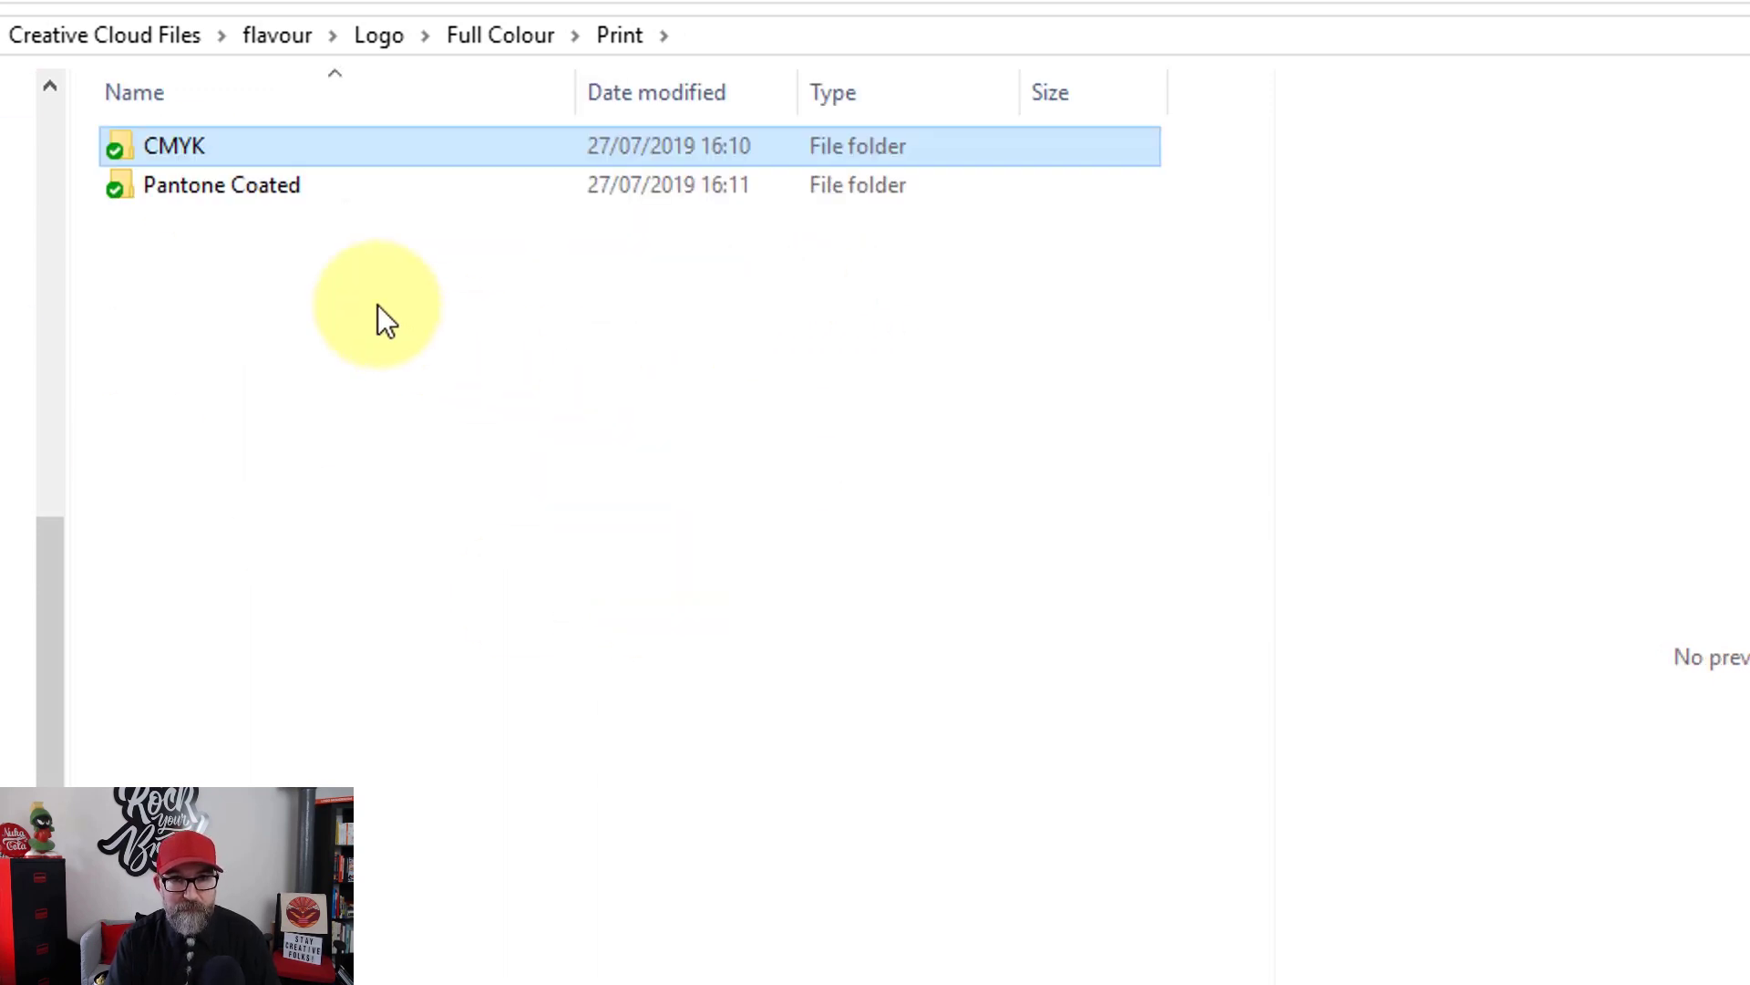
pyautogui.doubleClick(294, 200)
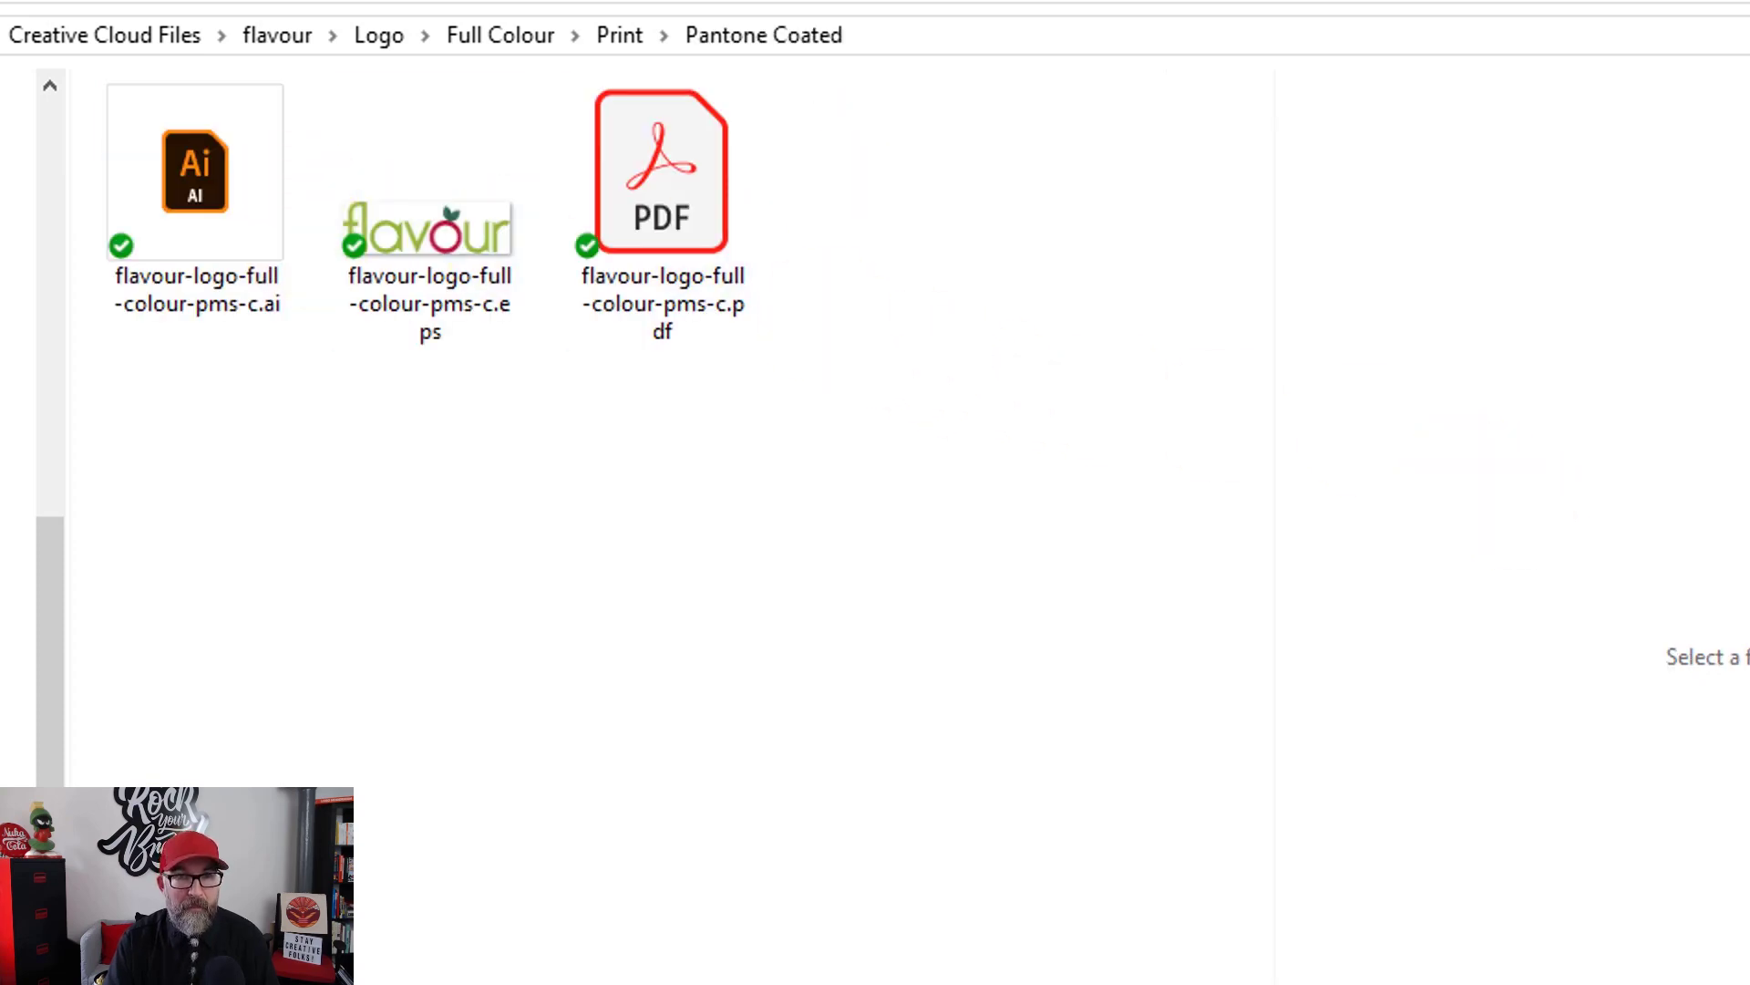
# Step: Go back up to the main flavour folder and switch back to the logo package document in Illustrator
pyautogui.hotkey('alt', 'Left')
pyautogui.hotkey('alt', 'Left')
pyautogui.hotkey('alt', 'Left')
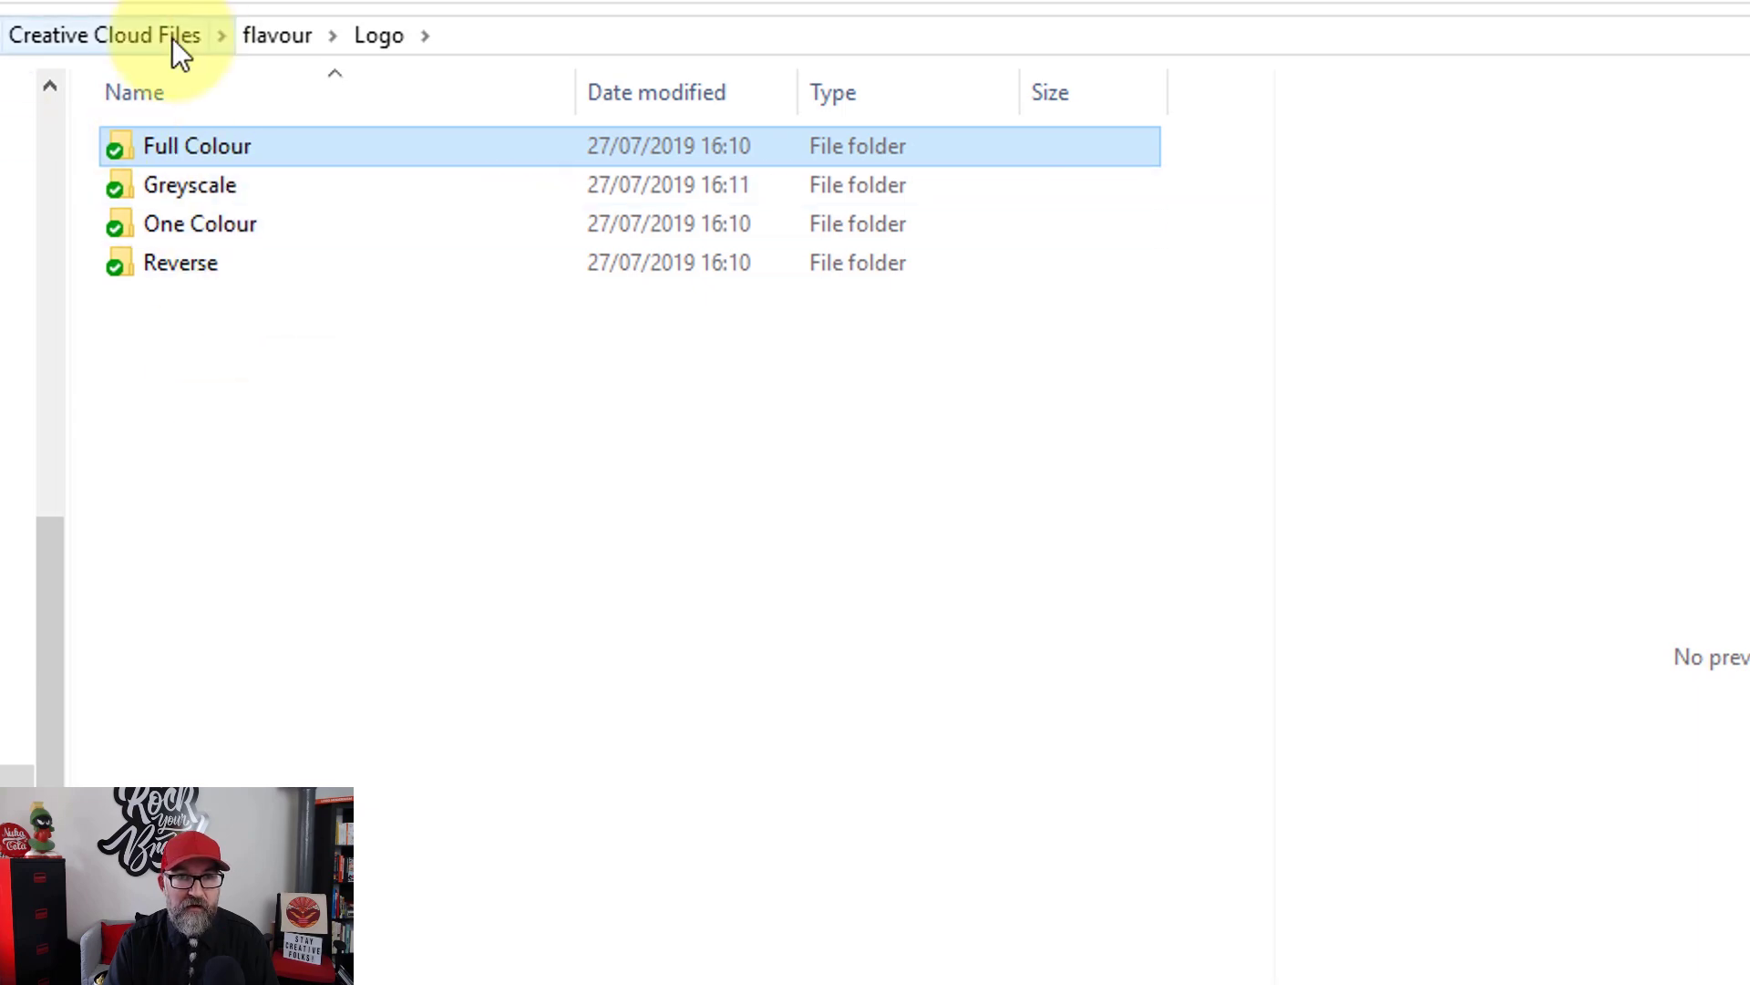
pyautogui.click(274, 34)
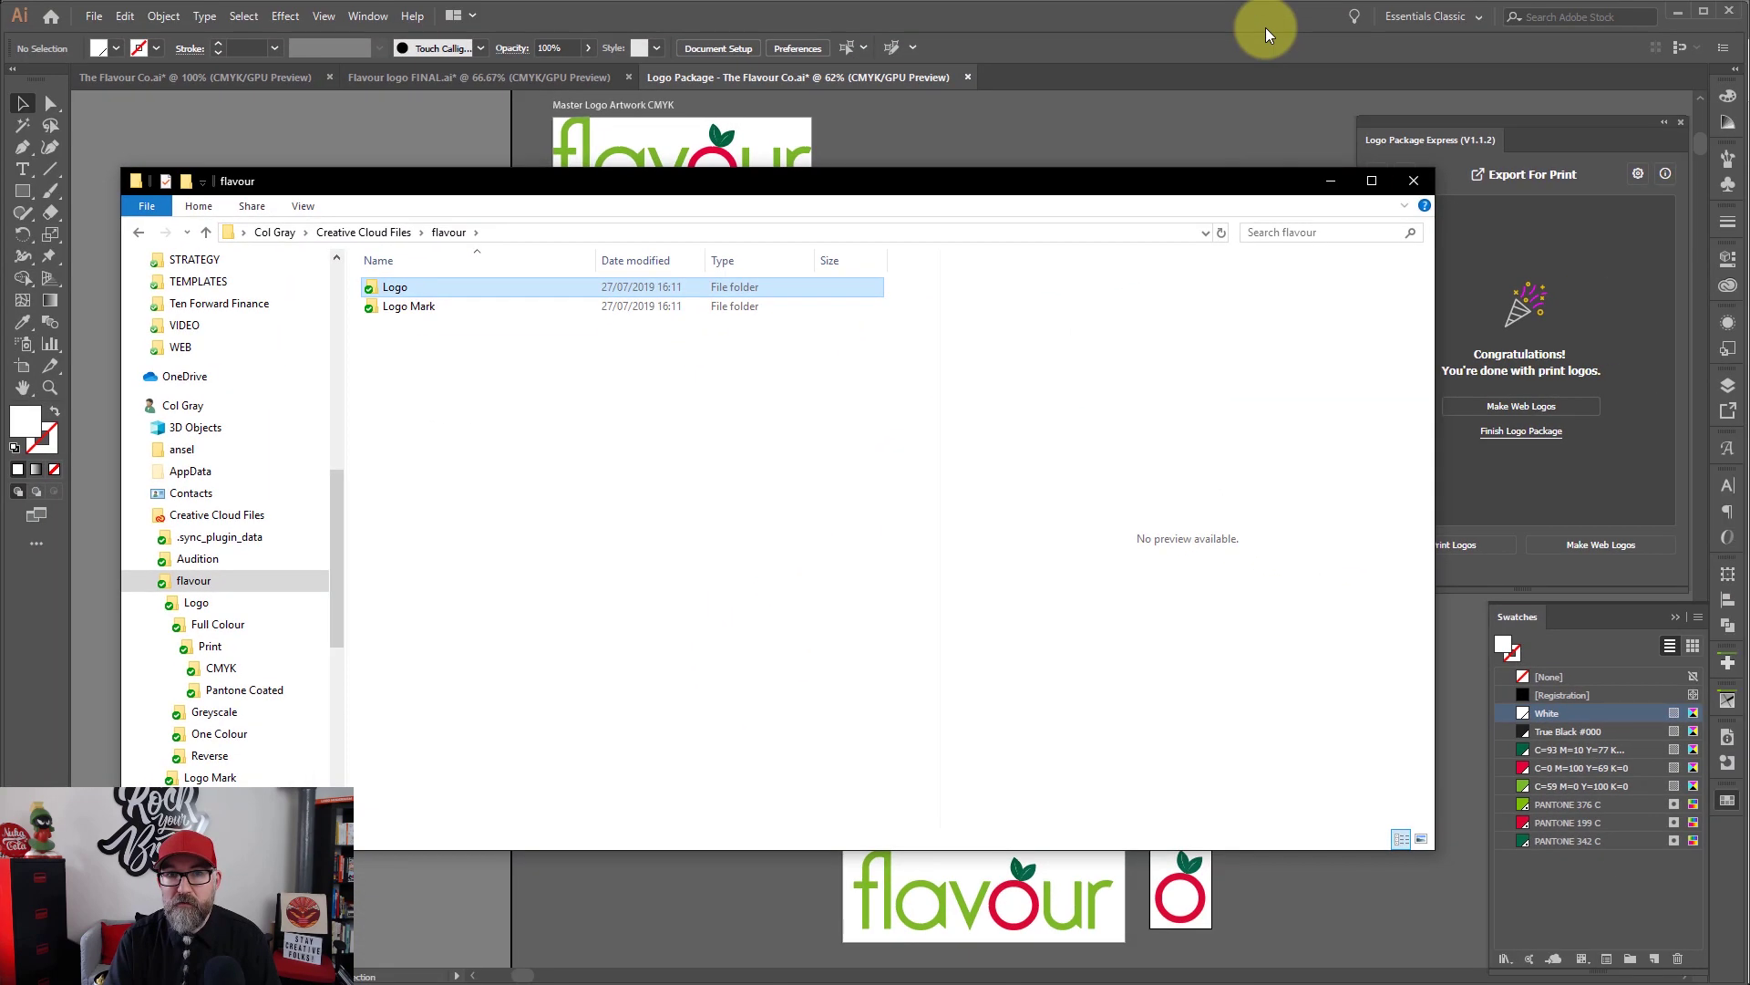
pyautogui.click(1265, 28)
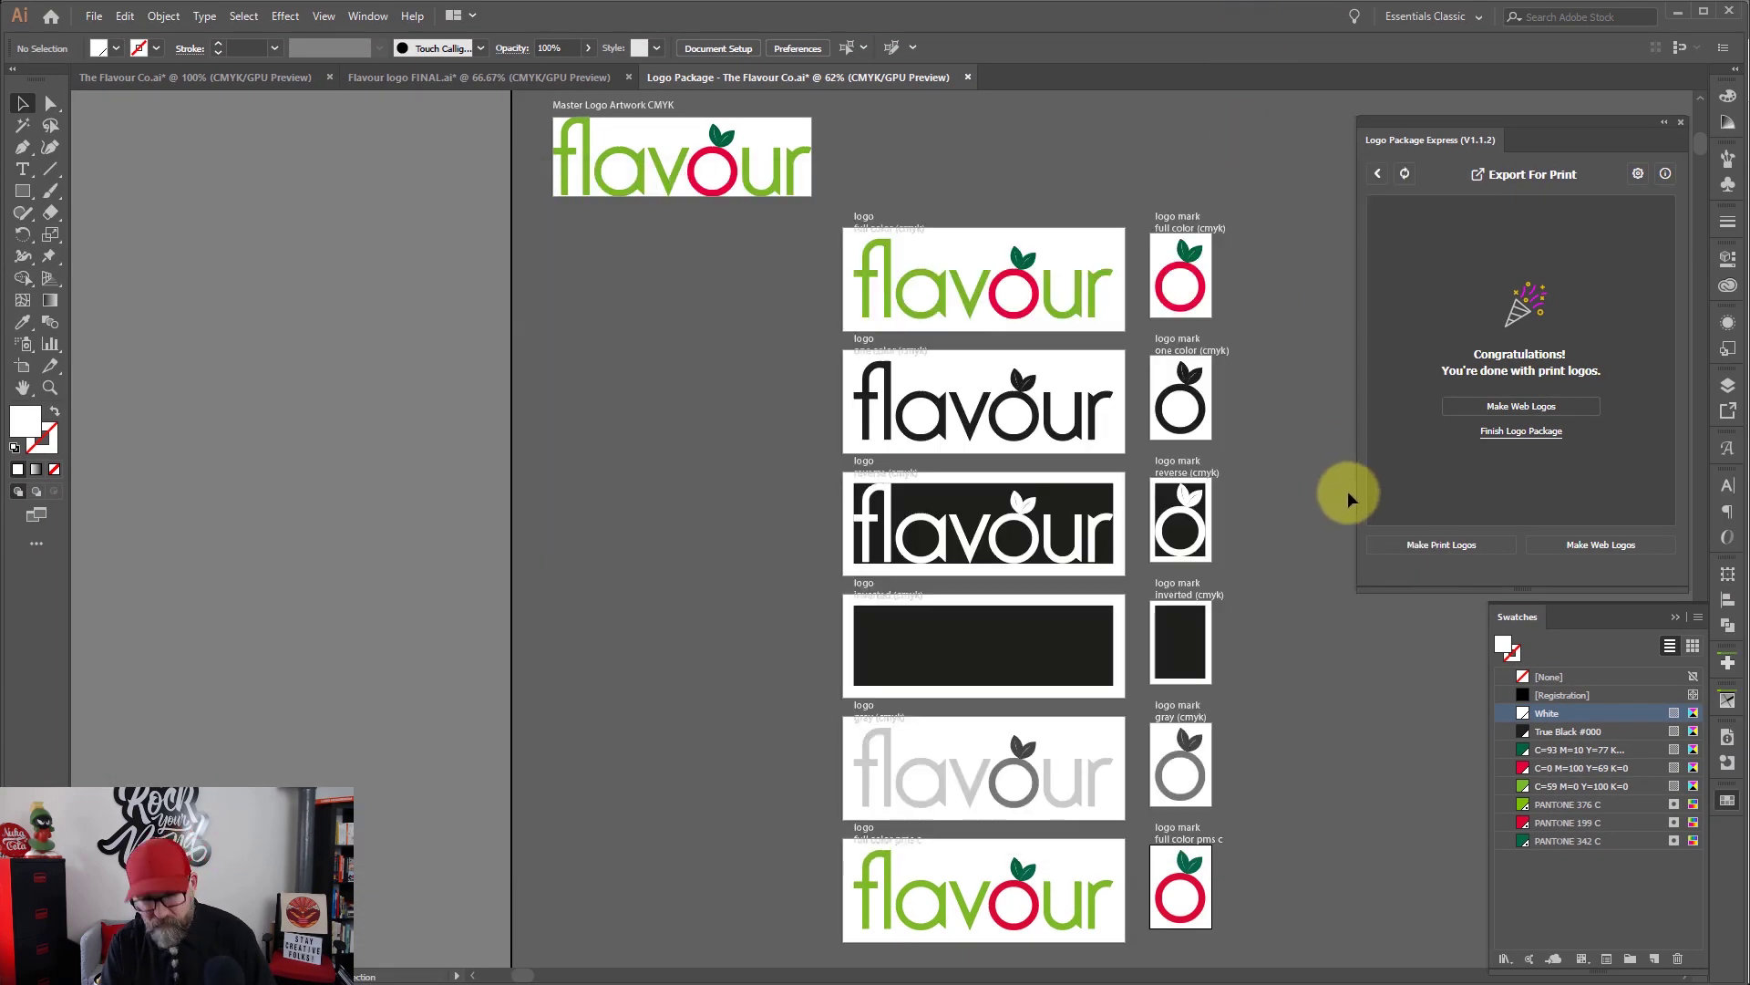
# Step: Generate the web logos, then delete the inverted rgb logo and logo mark artwork, keeping their black backgrounds
pyautogui.click(1528, 413)
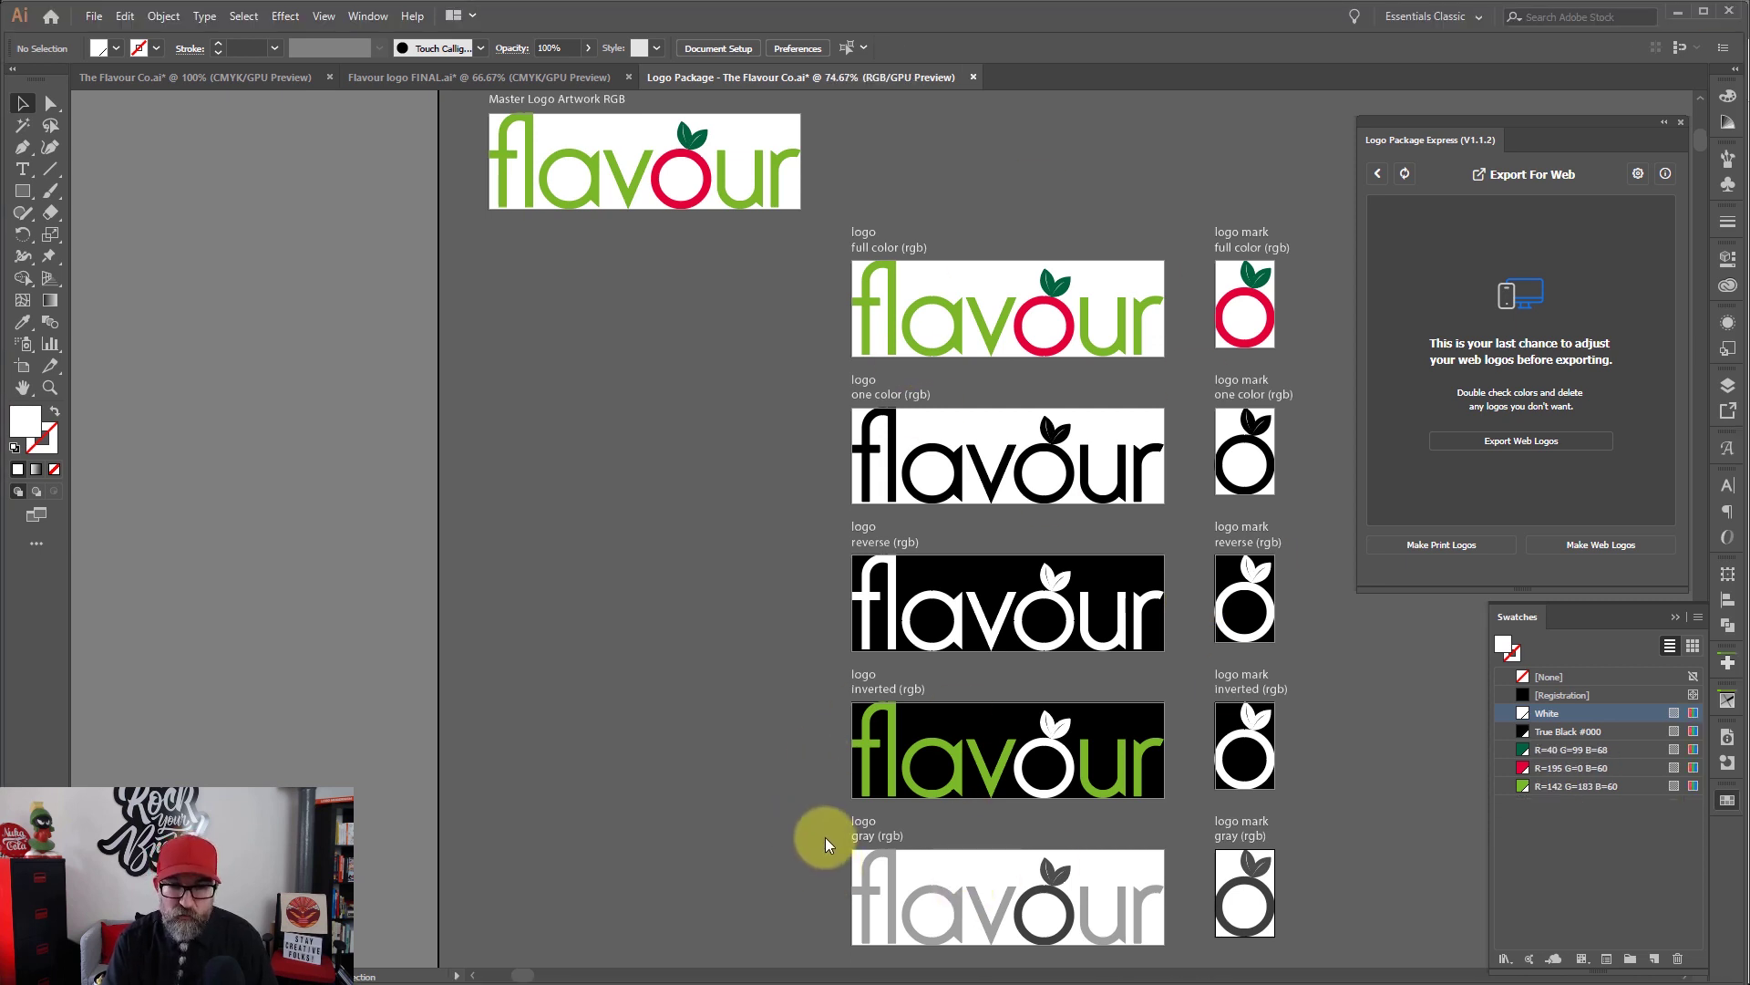
pyautogui.scroll(-1, 825, 832)
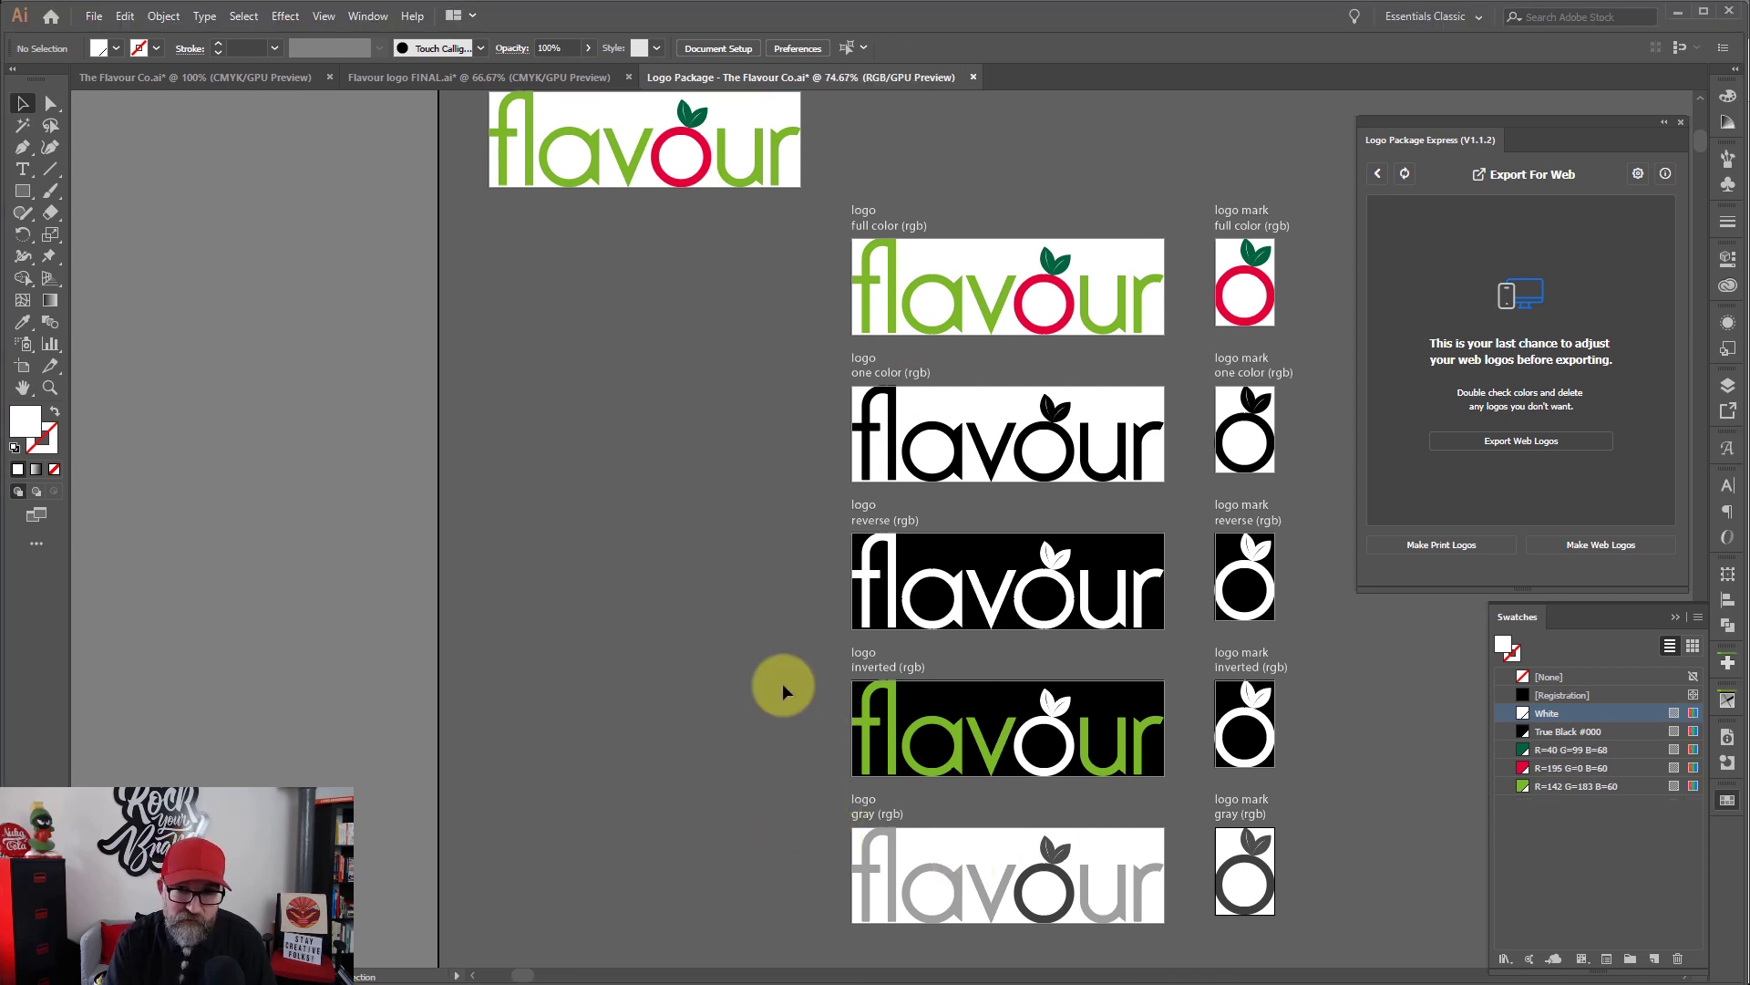
pyautogui.moveTo(800, 680); pyautogui.dragTo(1322, 778)
pyautogui.press('Delete')
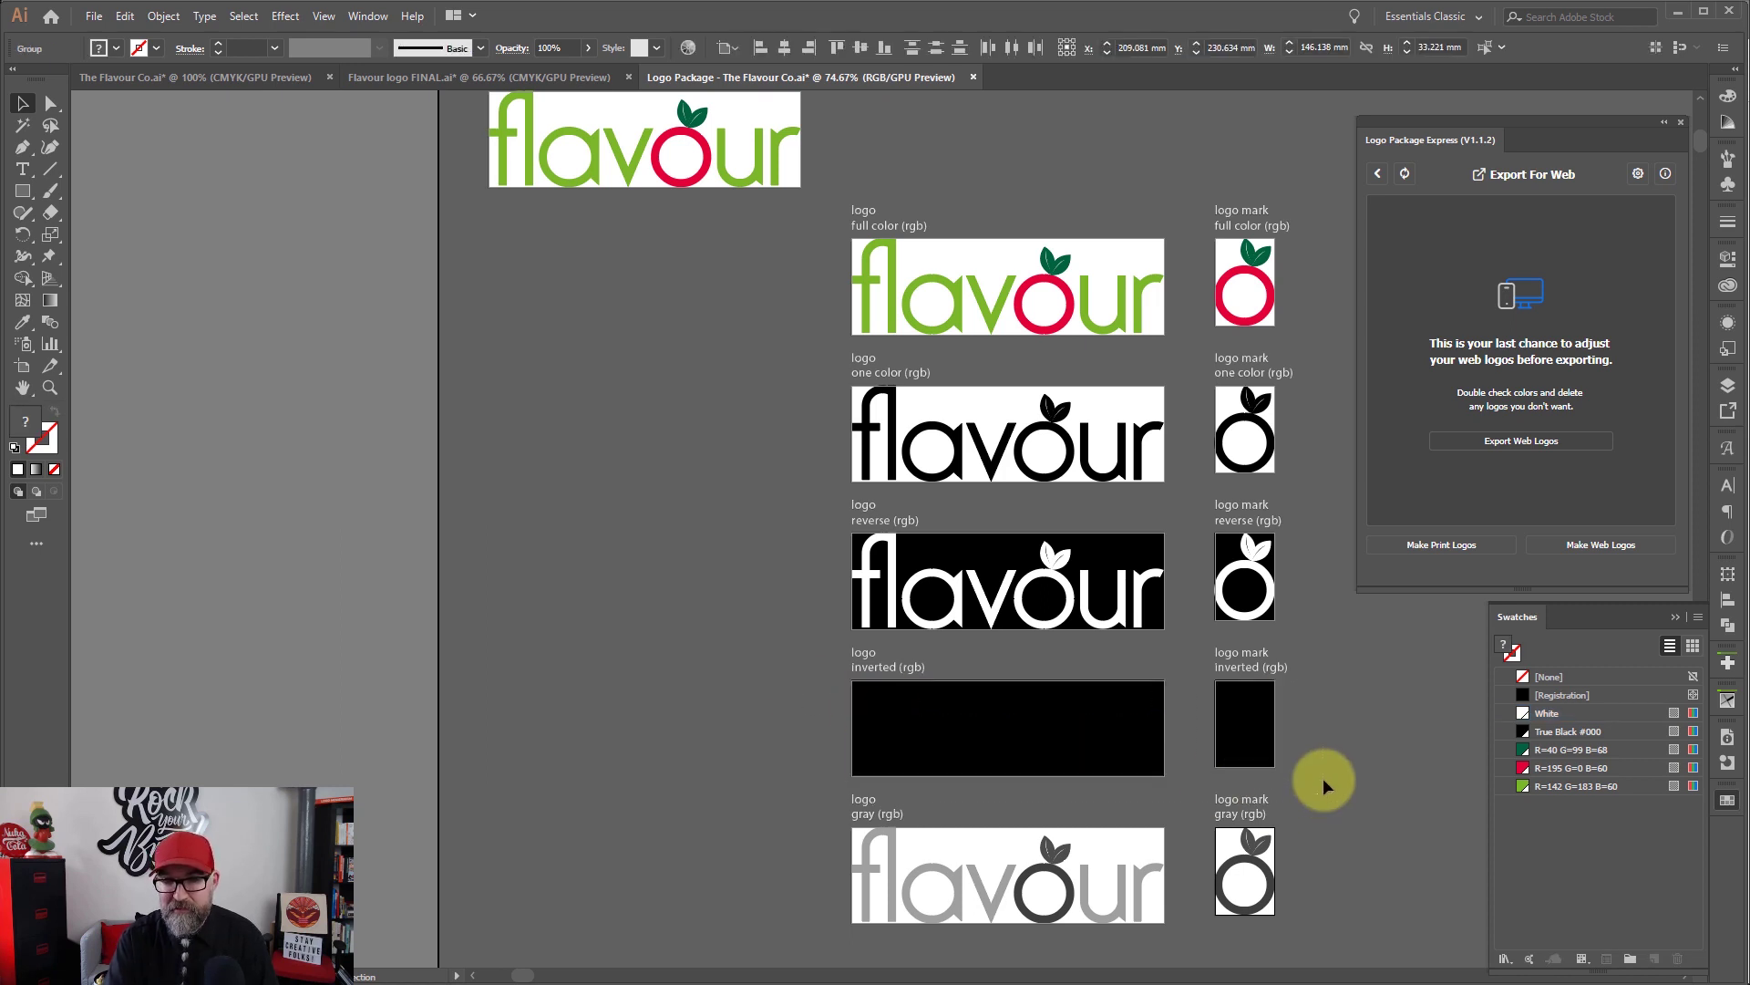
# Step: Export the web logos and create the logo package for the client flavour in the preset directory
pyautogui.moveTo(809, 463); pyautogui.dragTo(702, 457)
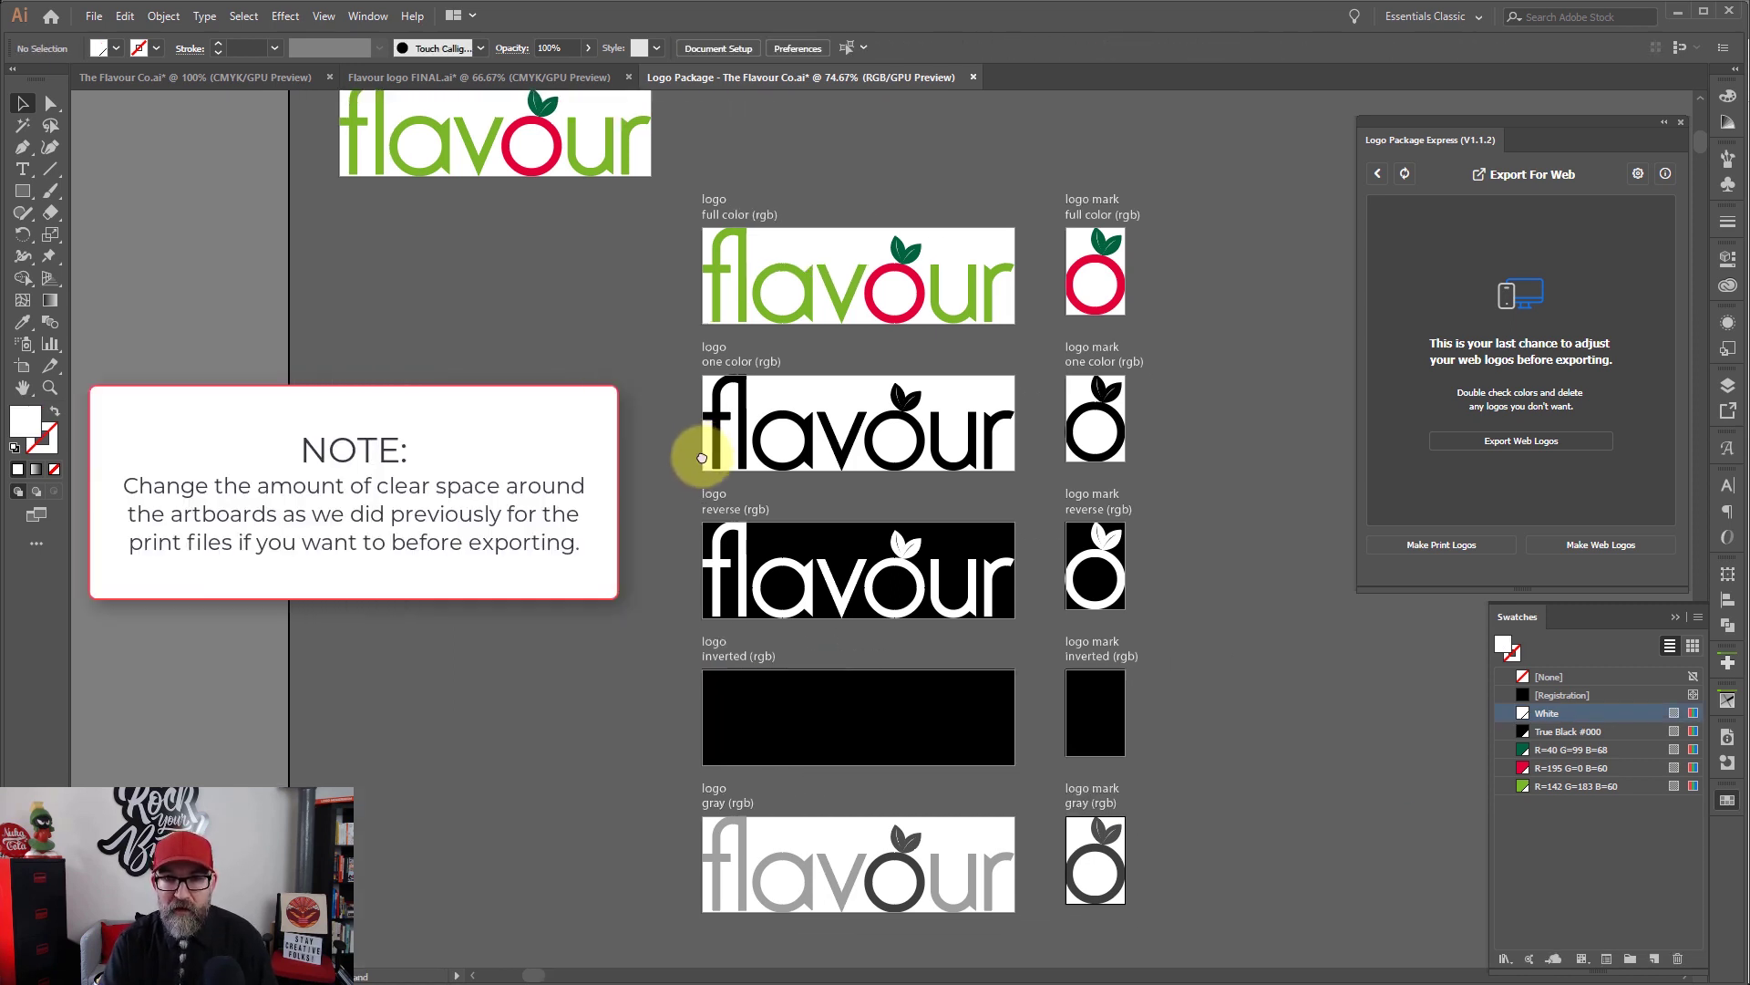
pyautogui.scroll(1, 598, 392)
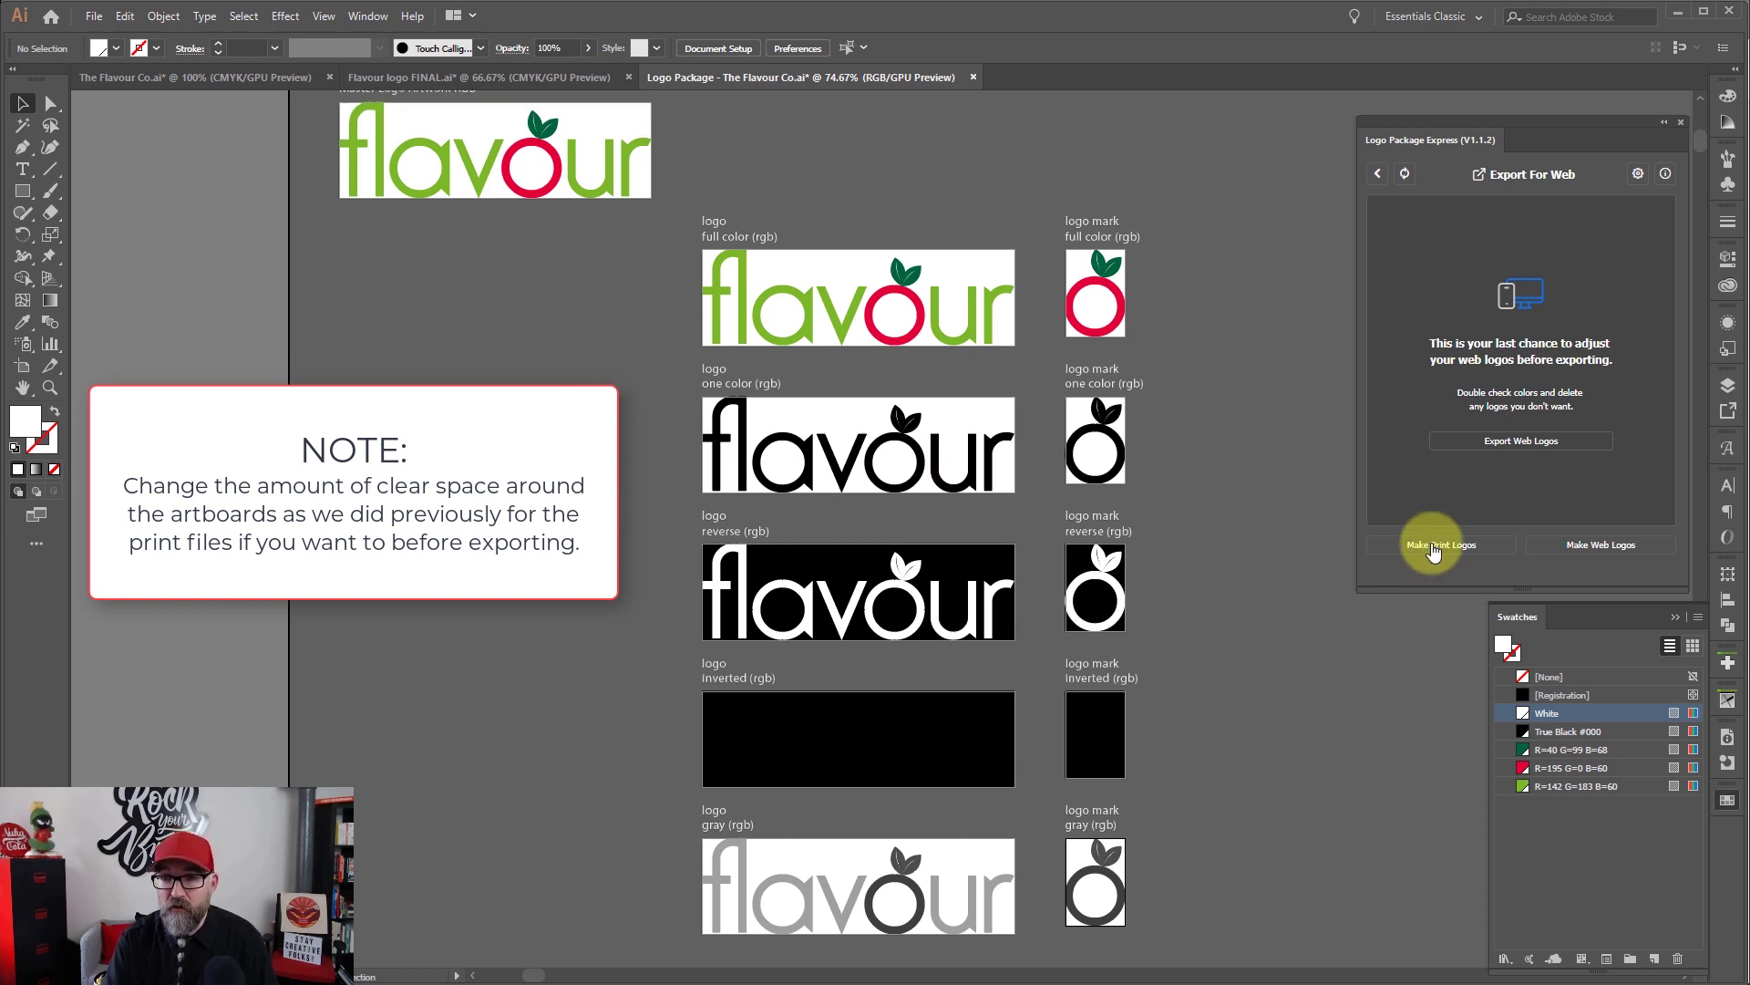
pyautogui.click(1555, 448)
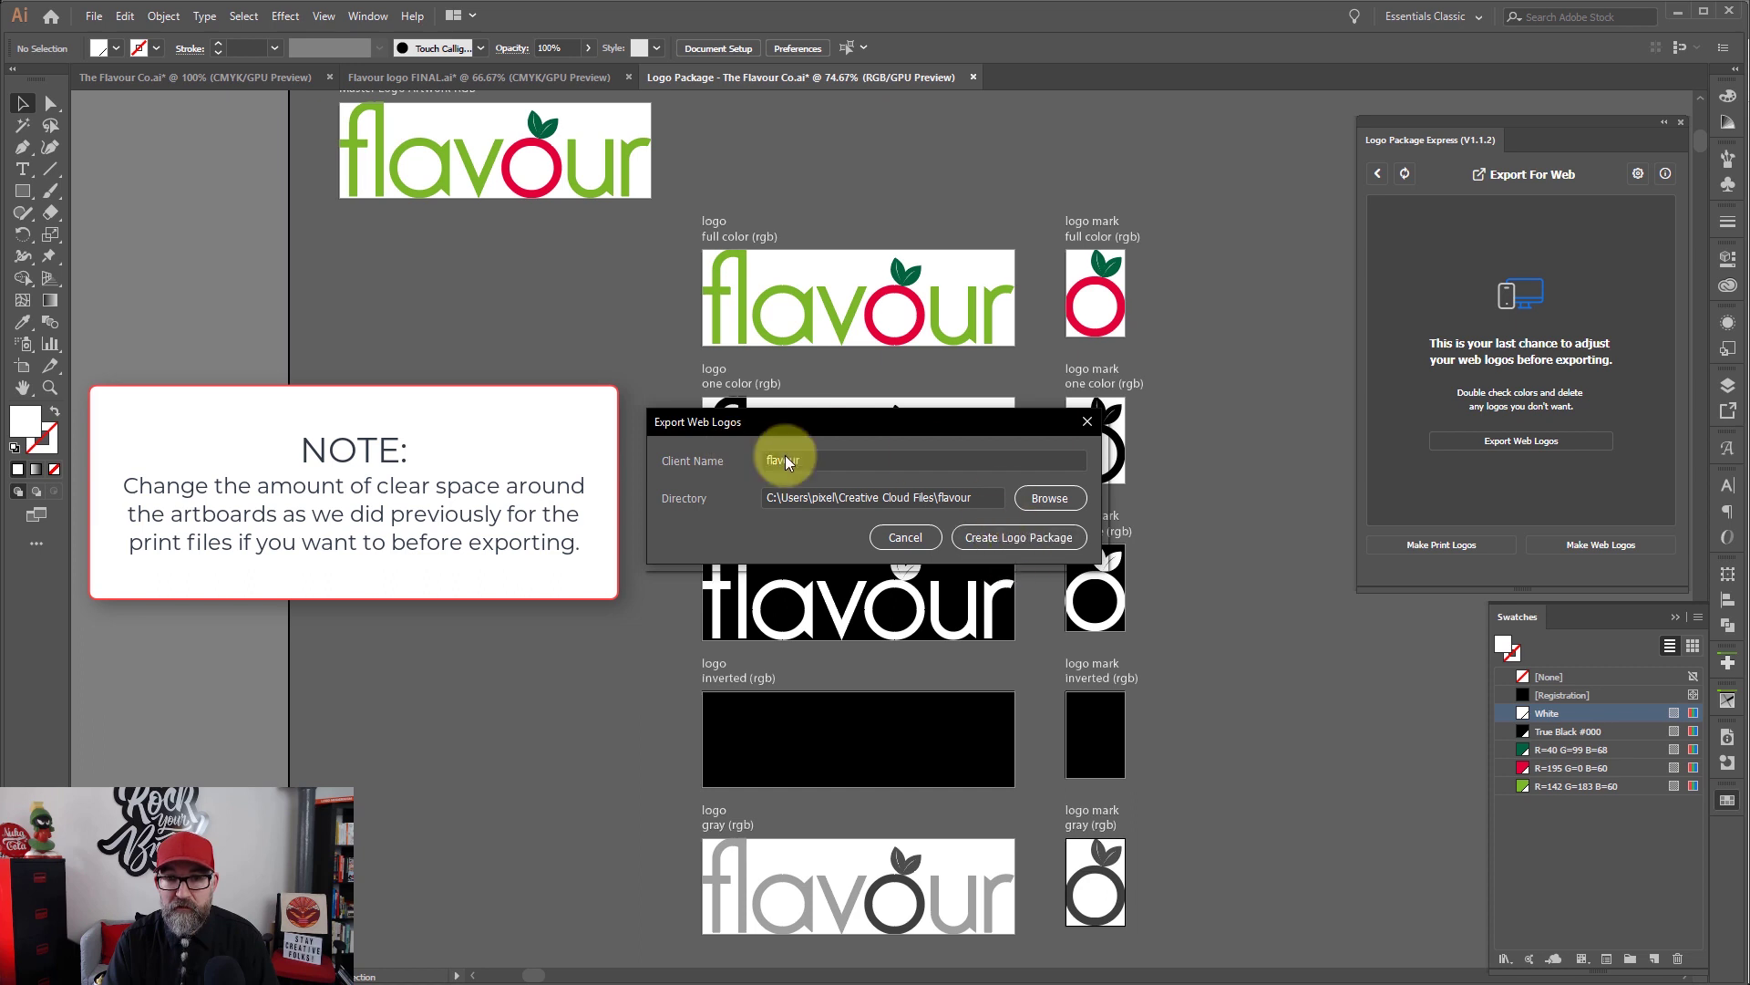
pyautogui.click(1035, 542)
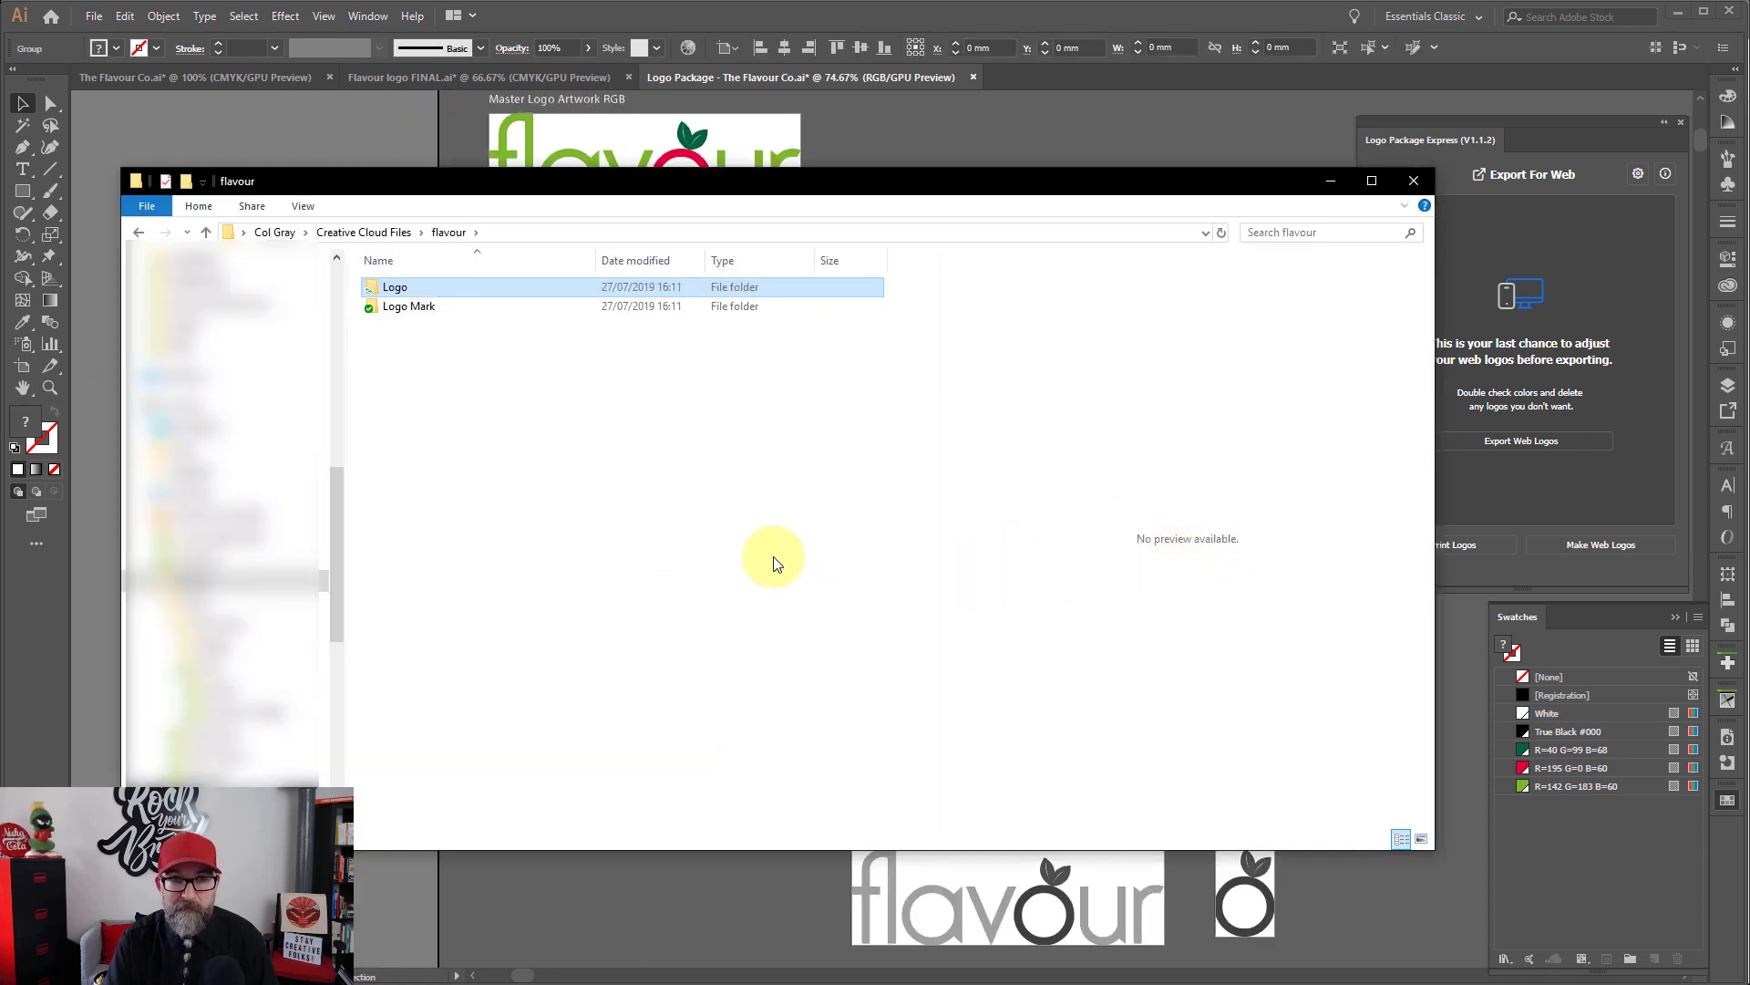
# Step: Move the flavour folder window aside to watch the web export run in Illustrator, and bring it back up
pyautogui.moveTo(1090, 187); pyautogui.dragTo(1055, 704)
pyautogui.click(1209, 470)
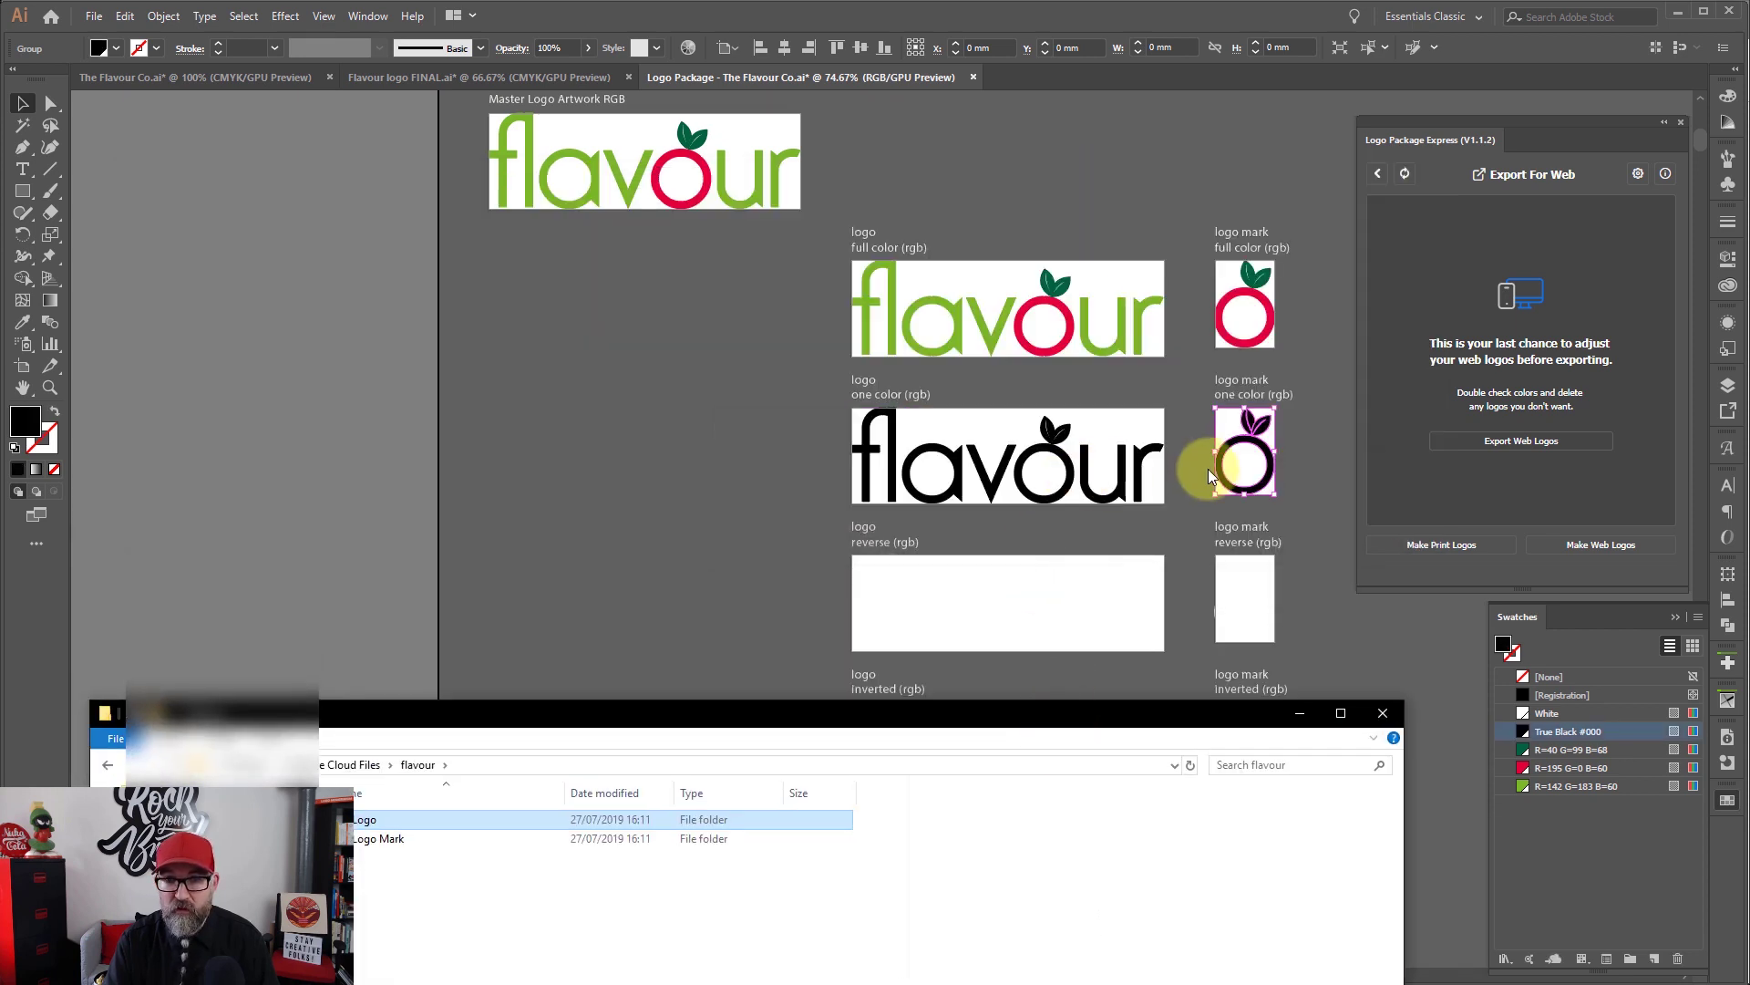
pyautogui.click(1022, 594)
pyautogui.moveTo(1124, 687); pyautogui.dragTo(1216, 191)
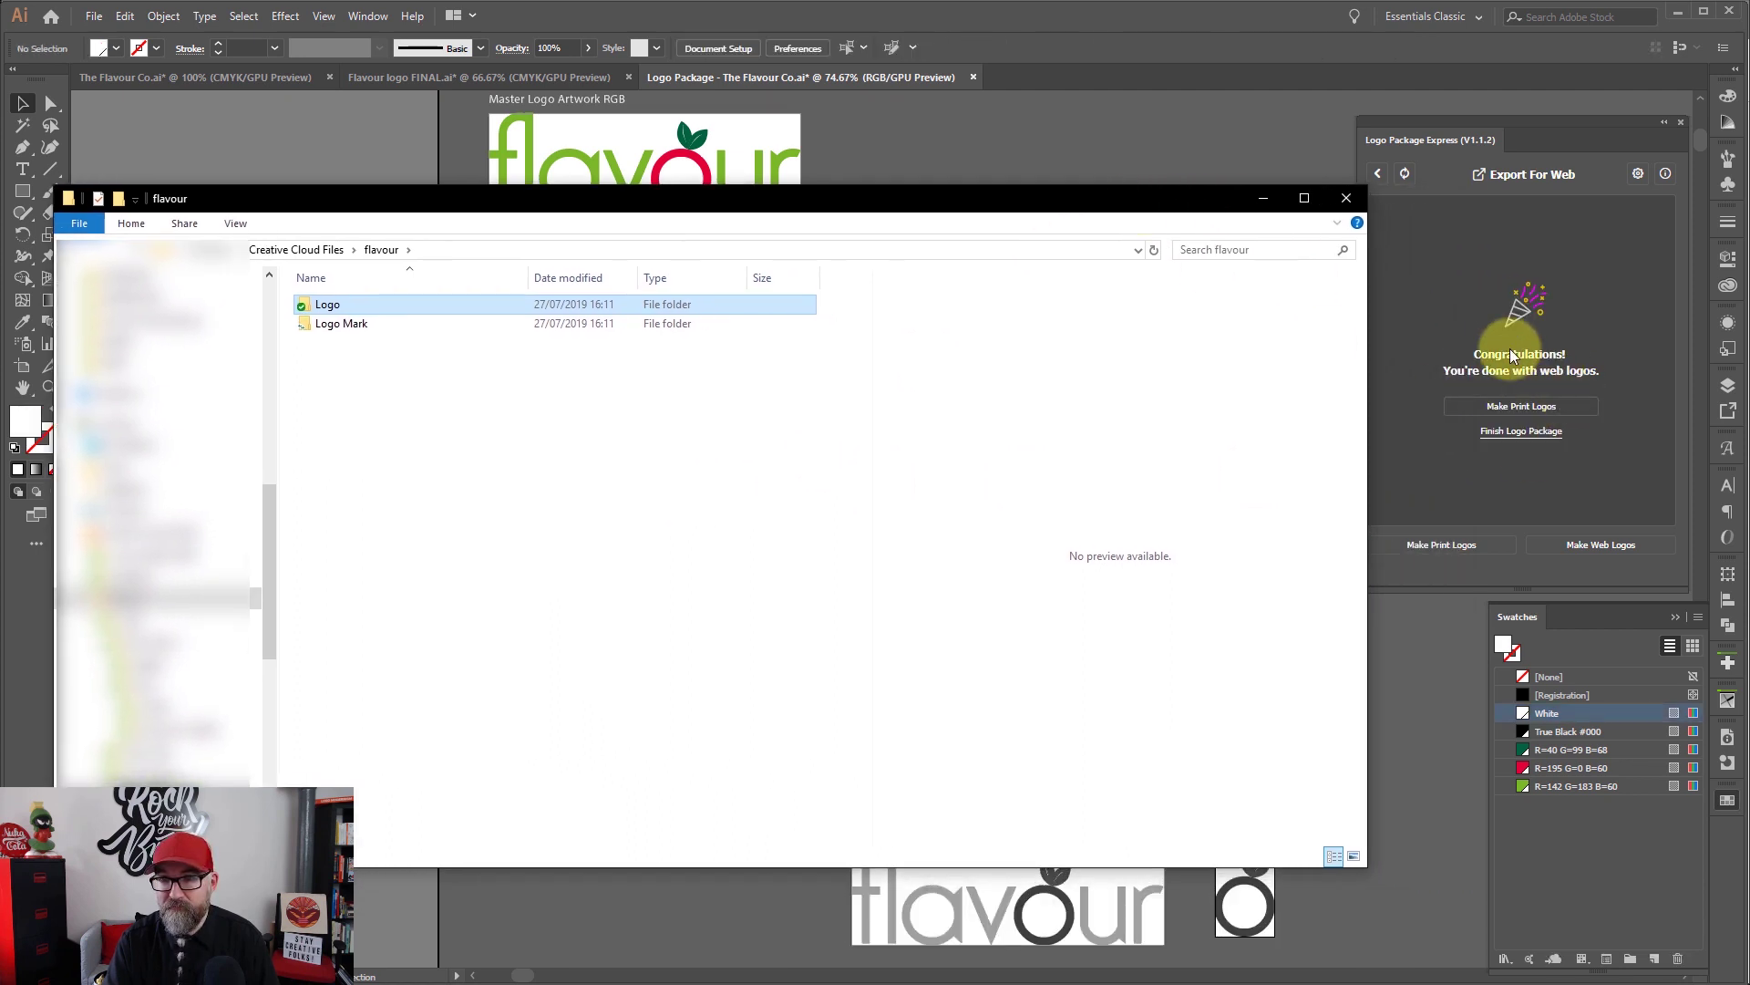
# Step: Inspect the exported web files in the Digital folder of the Full Colour logo
pyautogui.moveTo(976, 197); pyautogui.dragTo(1137, 169)
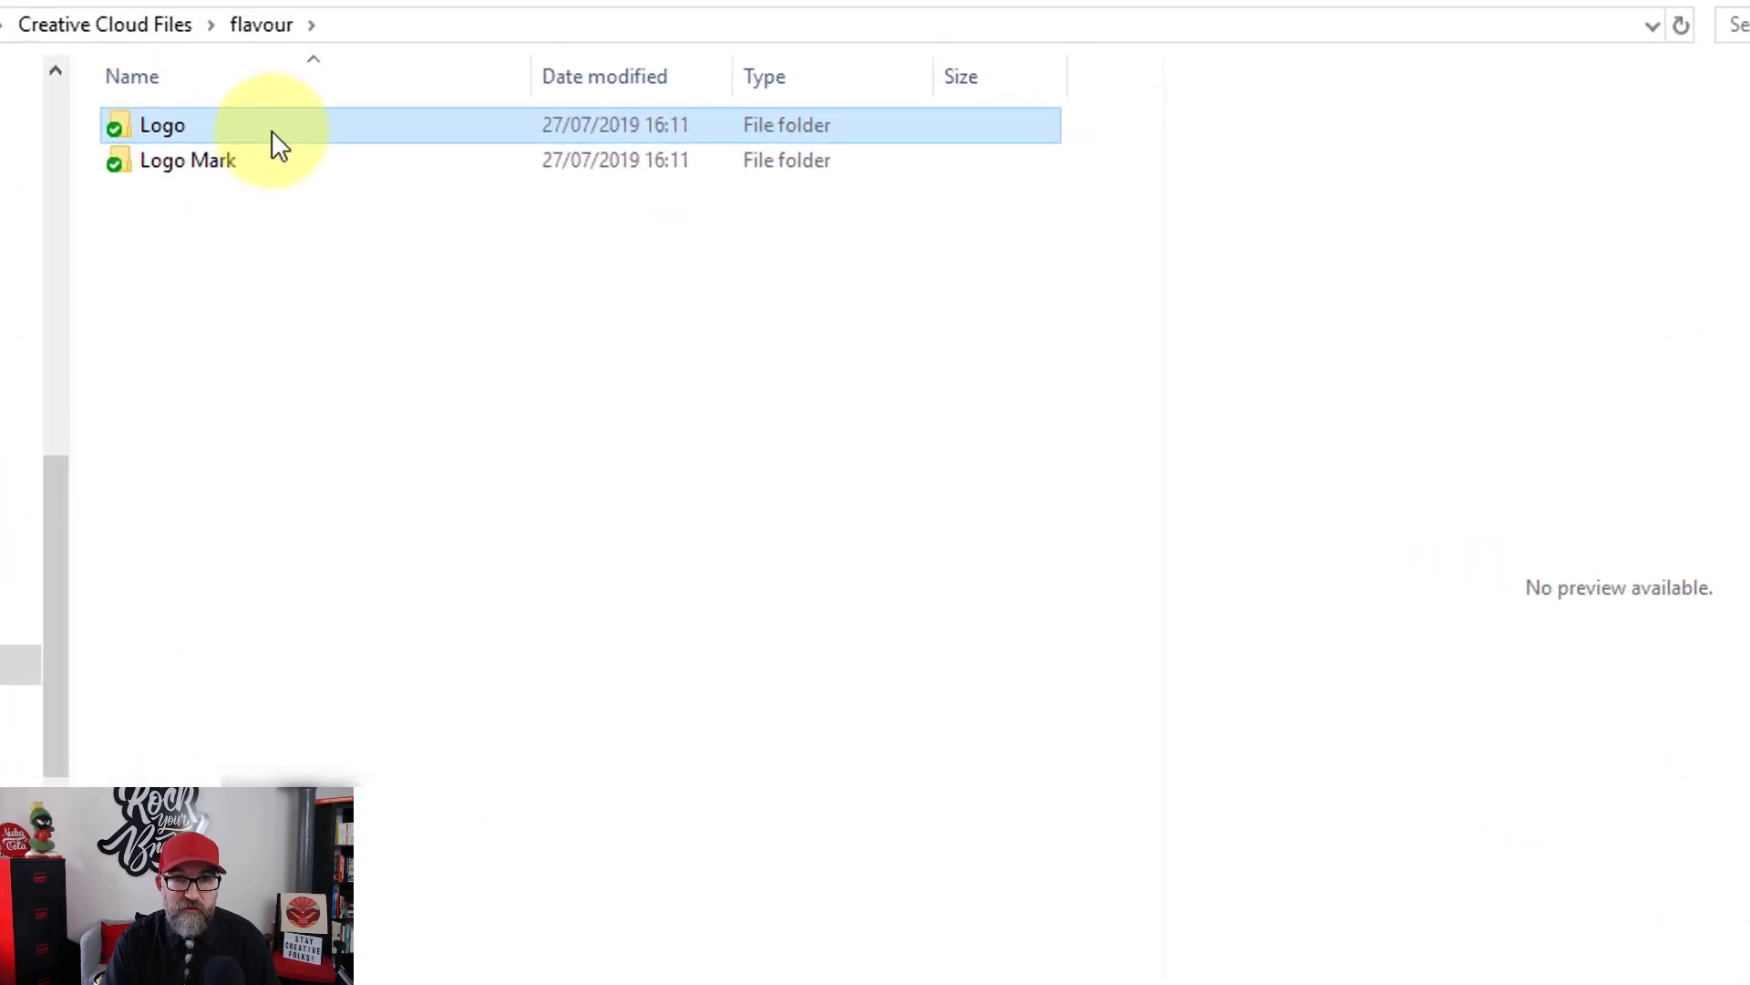
pyautogui.doubleClick(556, 279)
pyautogui.doubleClick(217, 122)
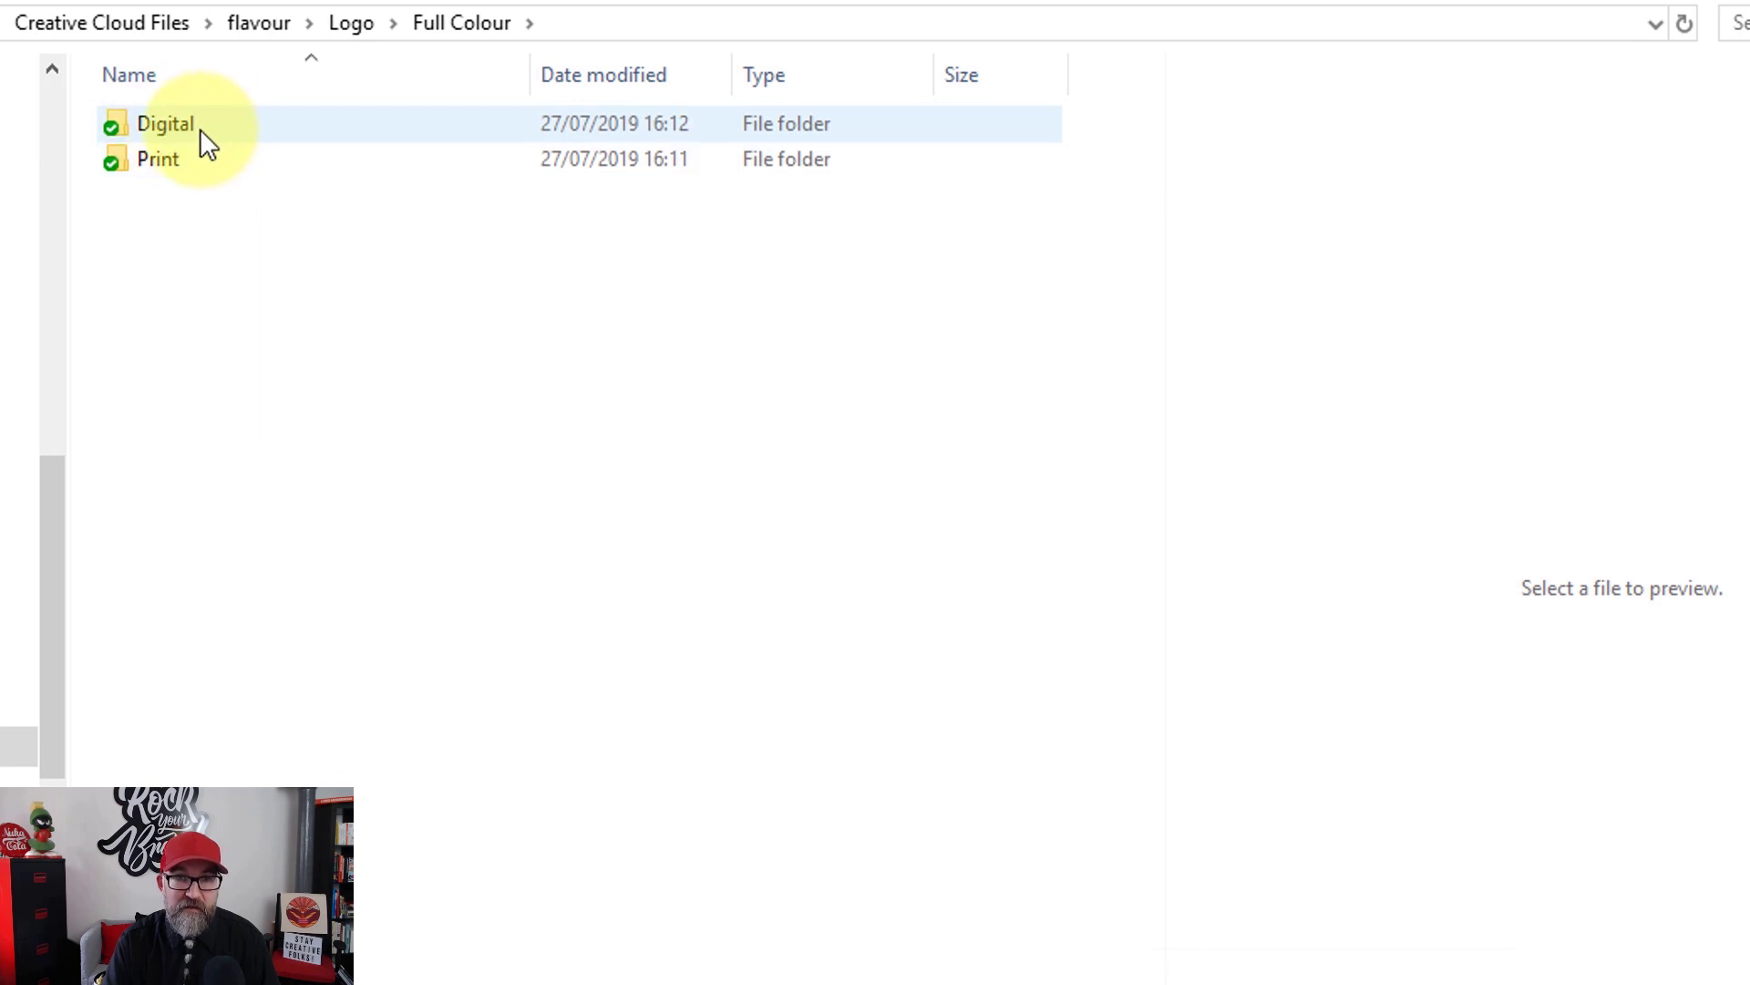
pyautogui.doubleClick(190, 129)
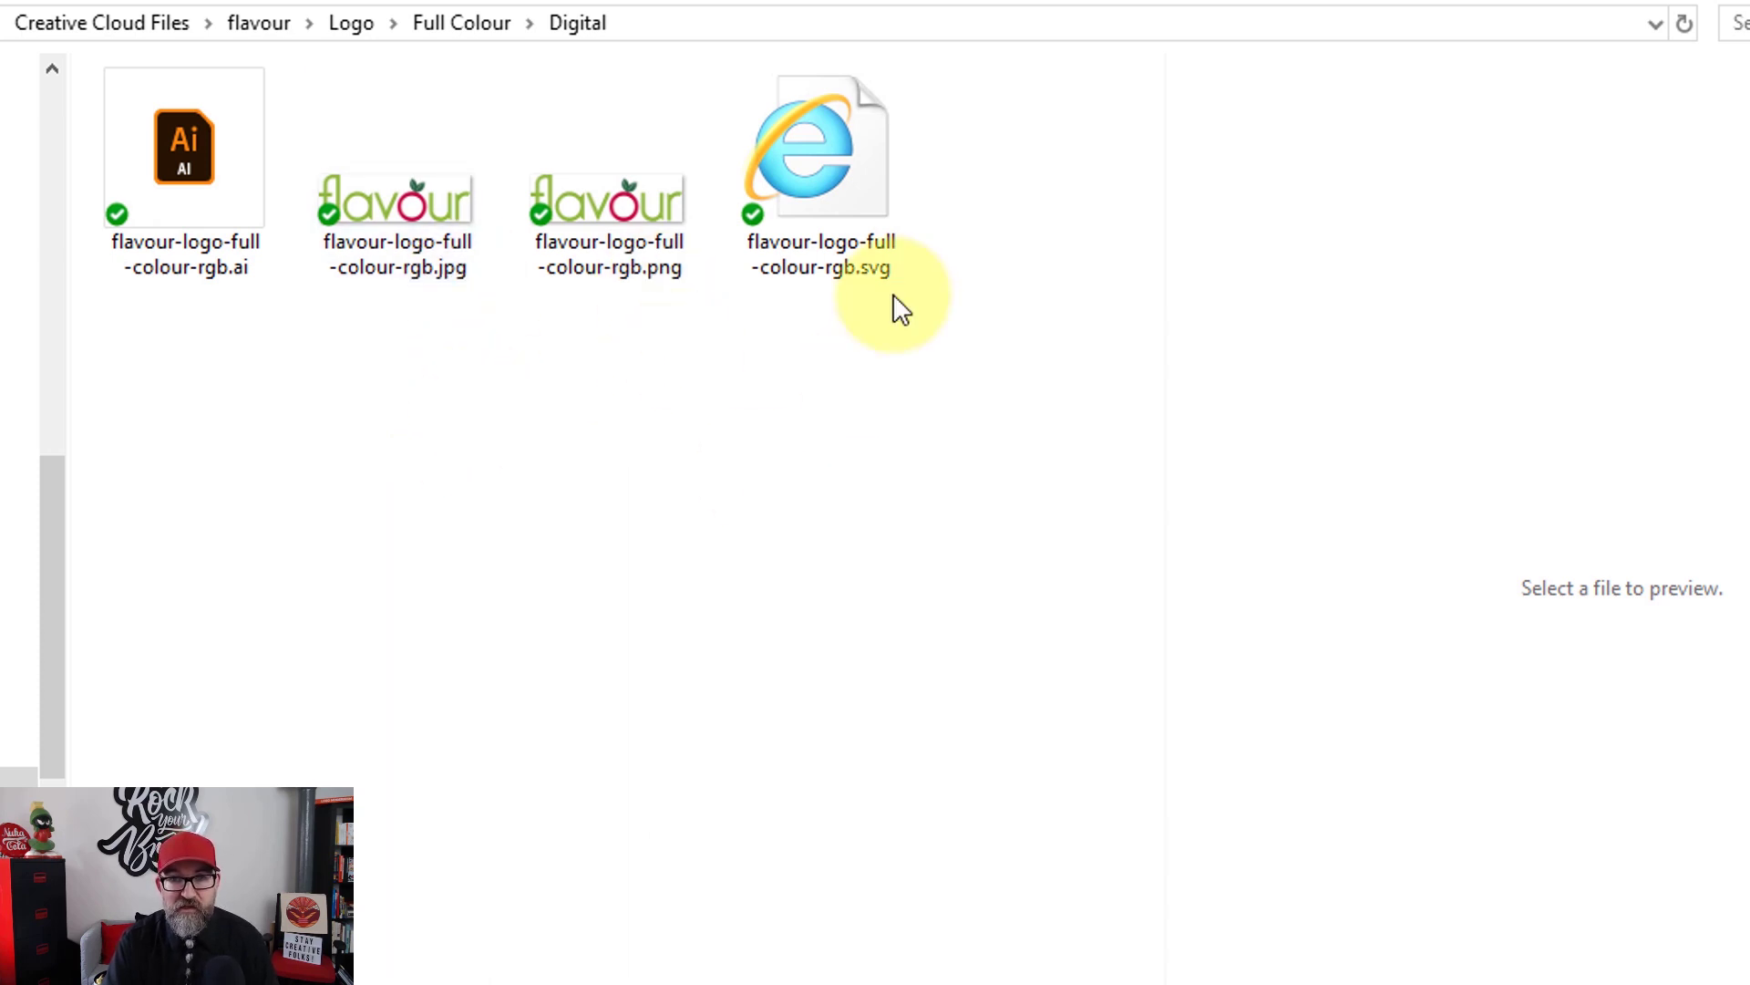
# Step: Check the contents of the logo's Greyscale folder and return to the main flavour folder
pyautogui.hotkey('alt', 'Up')
pyautogui.hotkey('alt', 'Up')
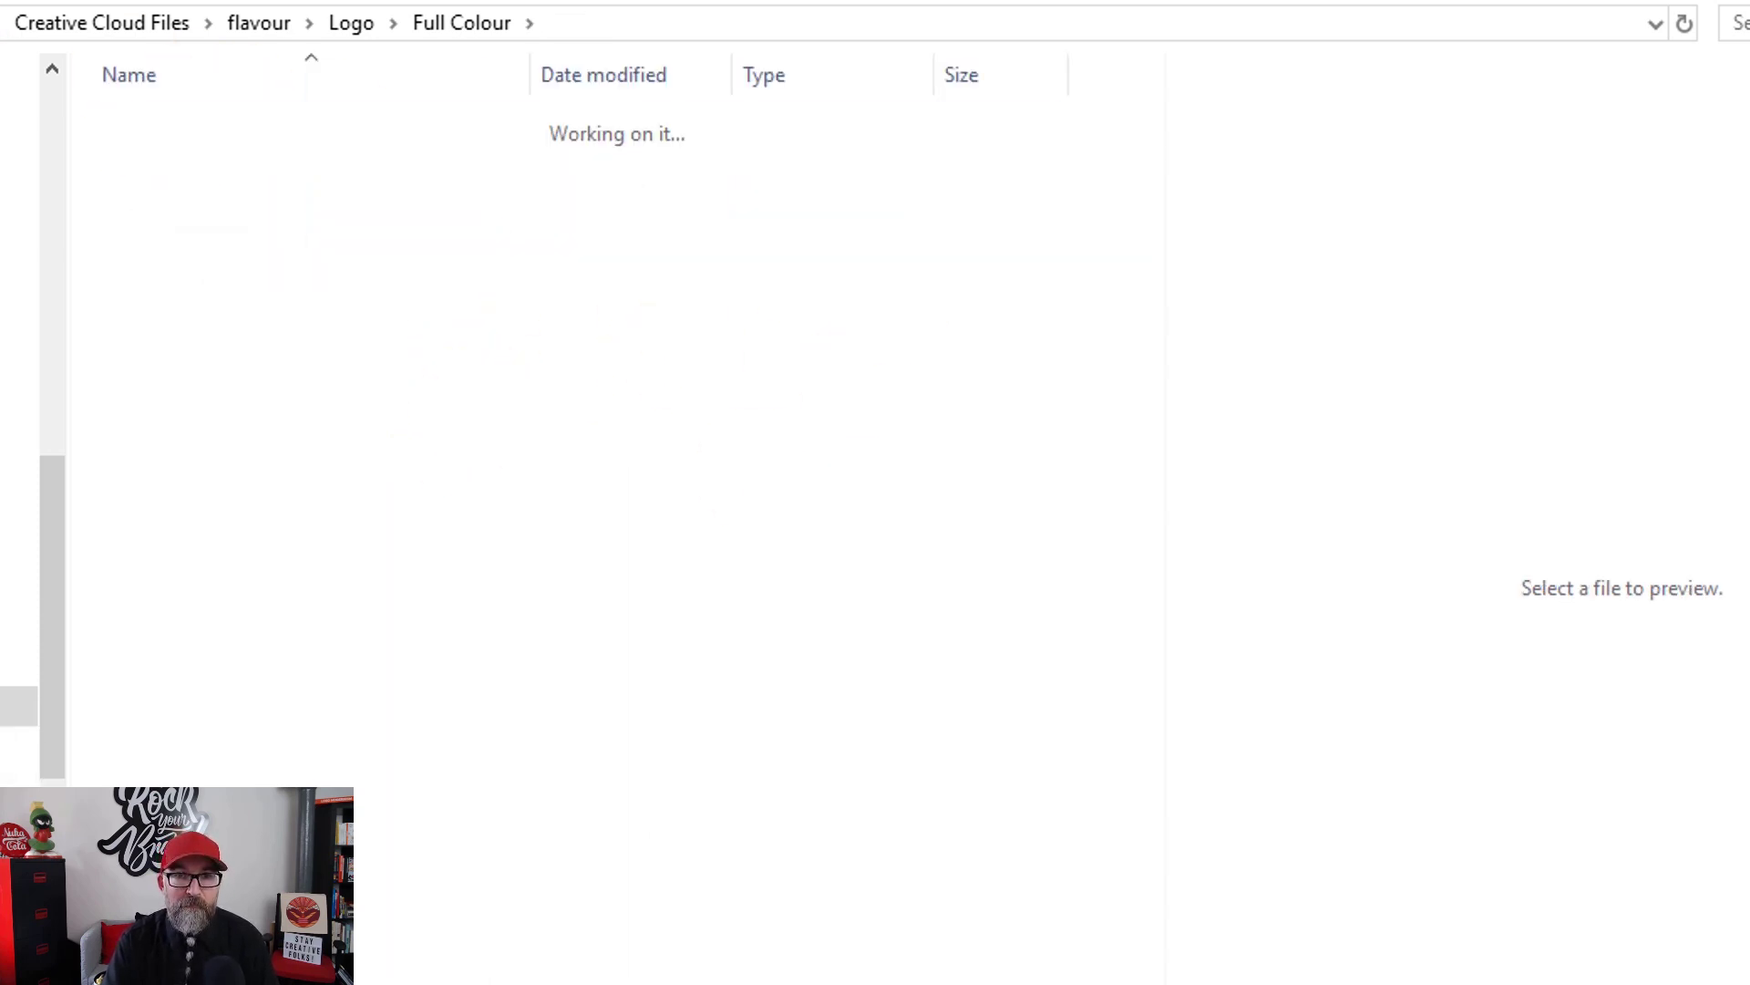
pyautogui.doubleClick(182, 153)
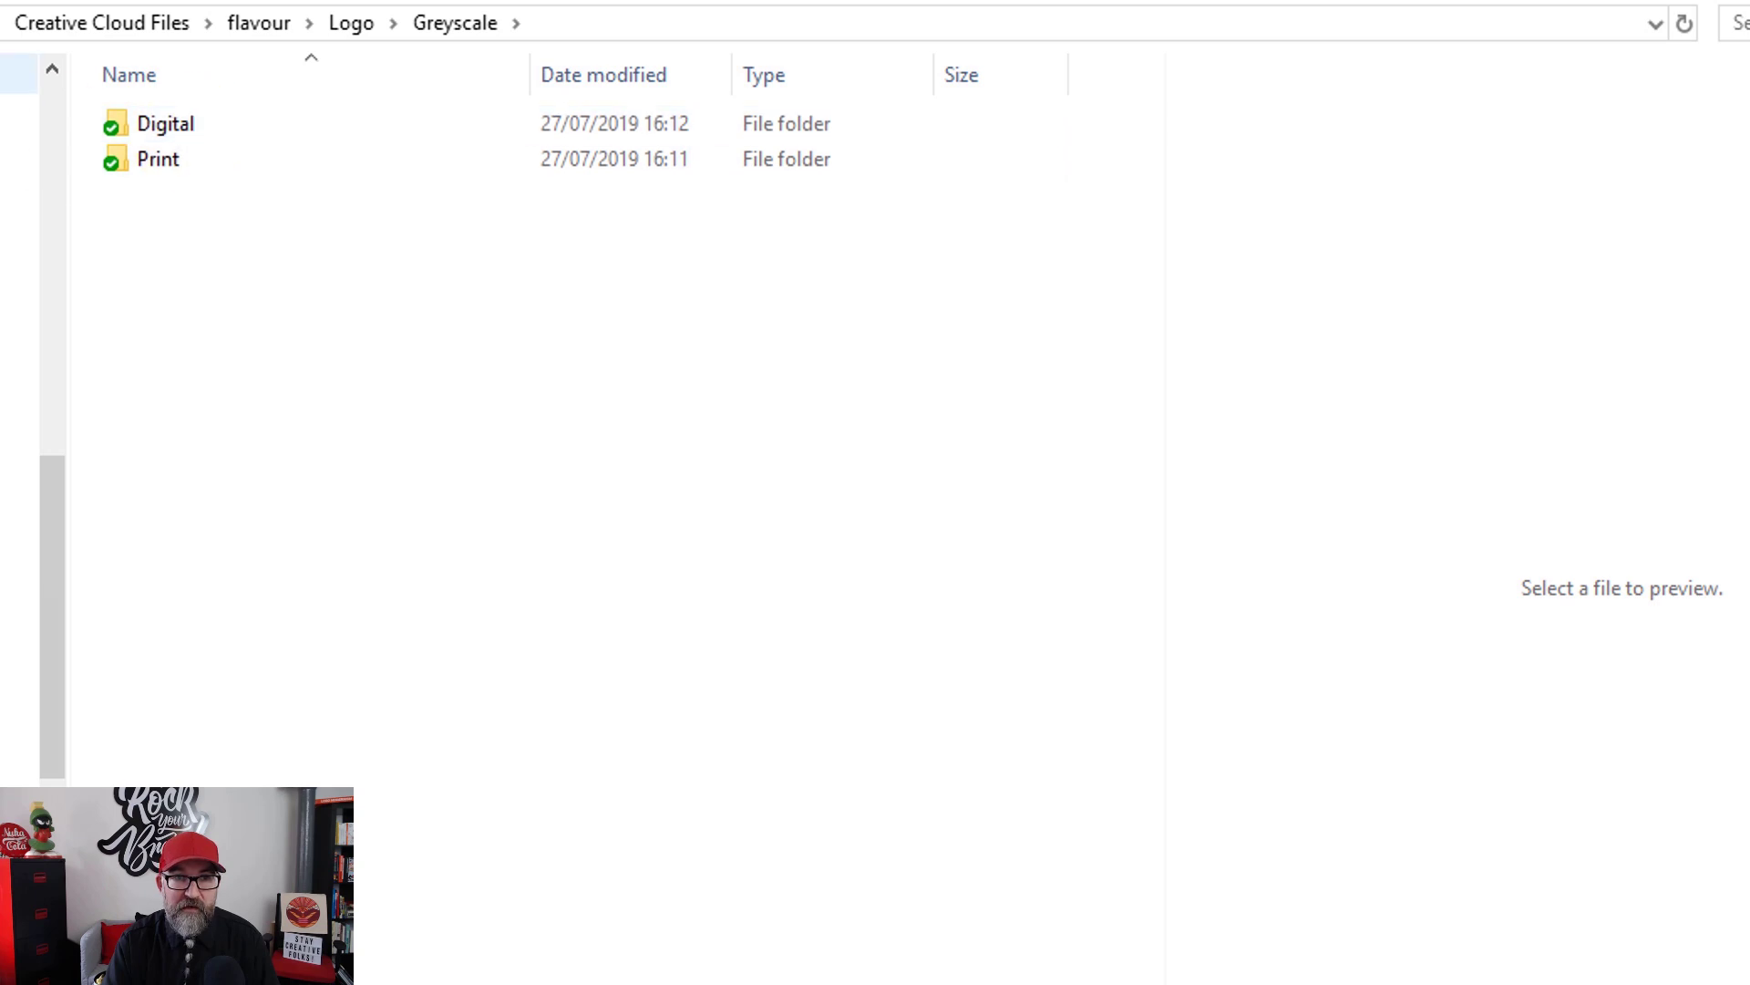
pyautogui.hotkey('alt', 'Up')
pyautogui.hotkey('alt', 'Up')
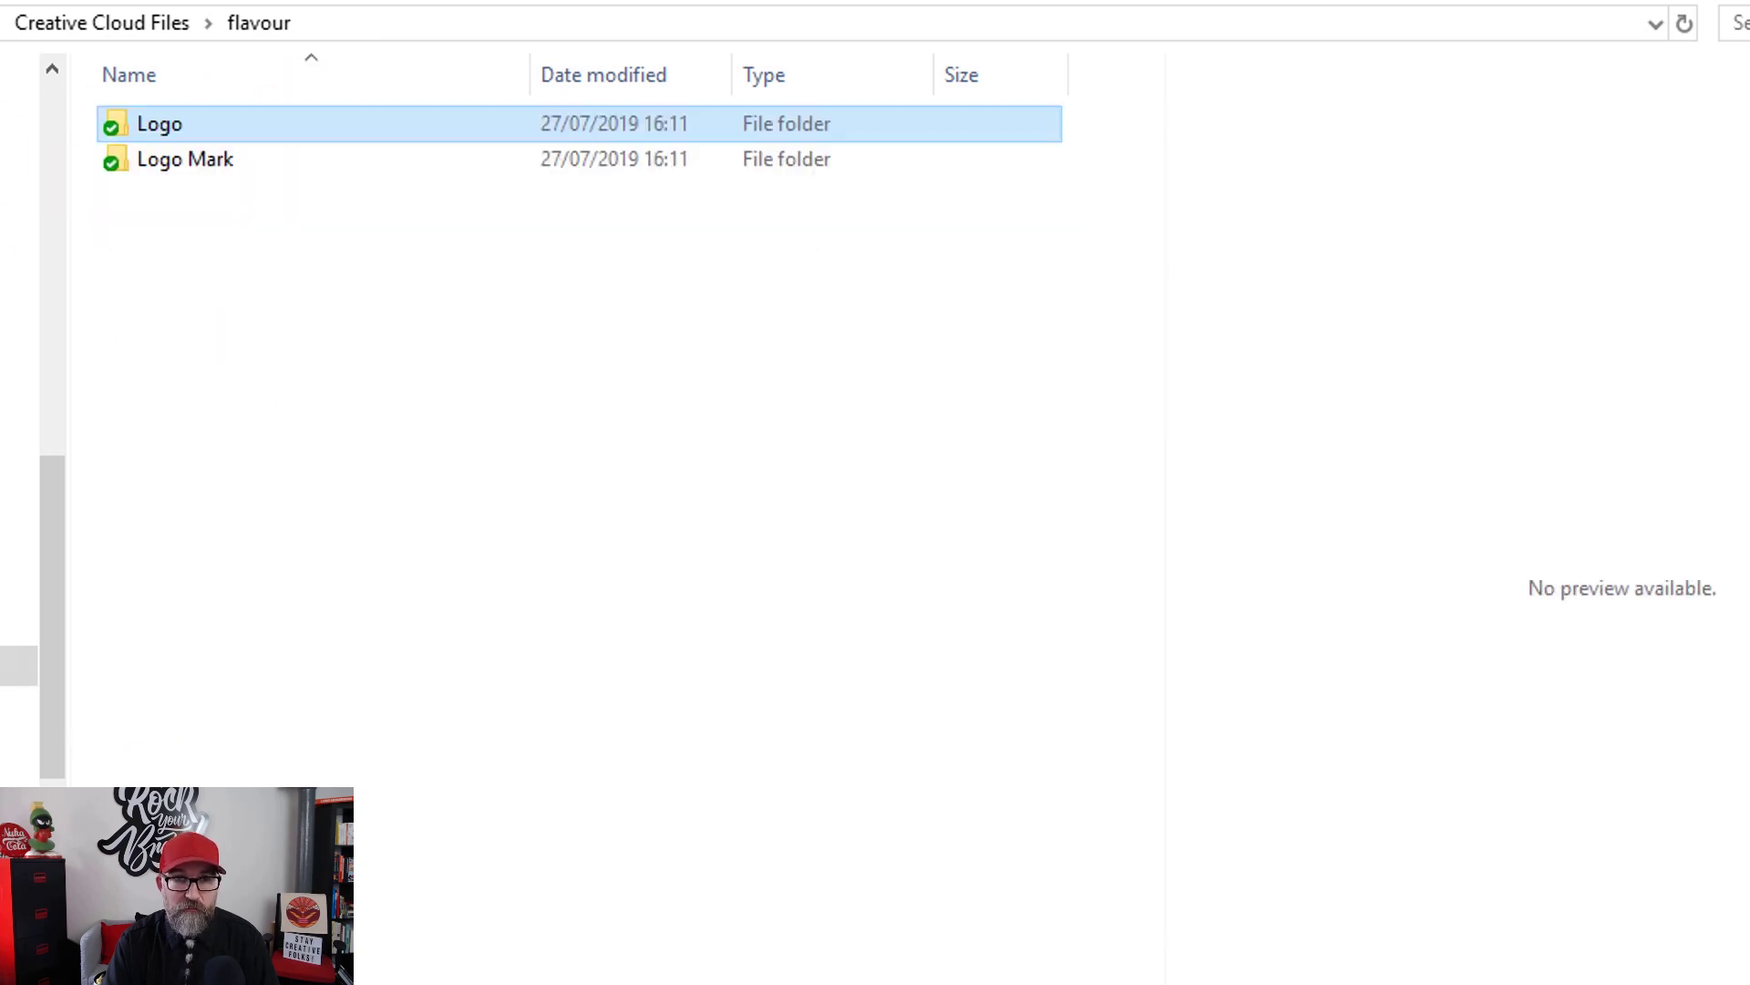
# Step: Inspect the Full Colour Digital files of the Logo Mark and return to the main flavour folder
pyautogui.doubleClick(257, 161)
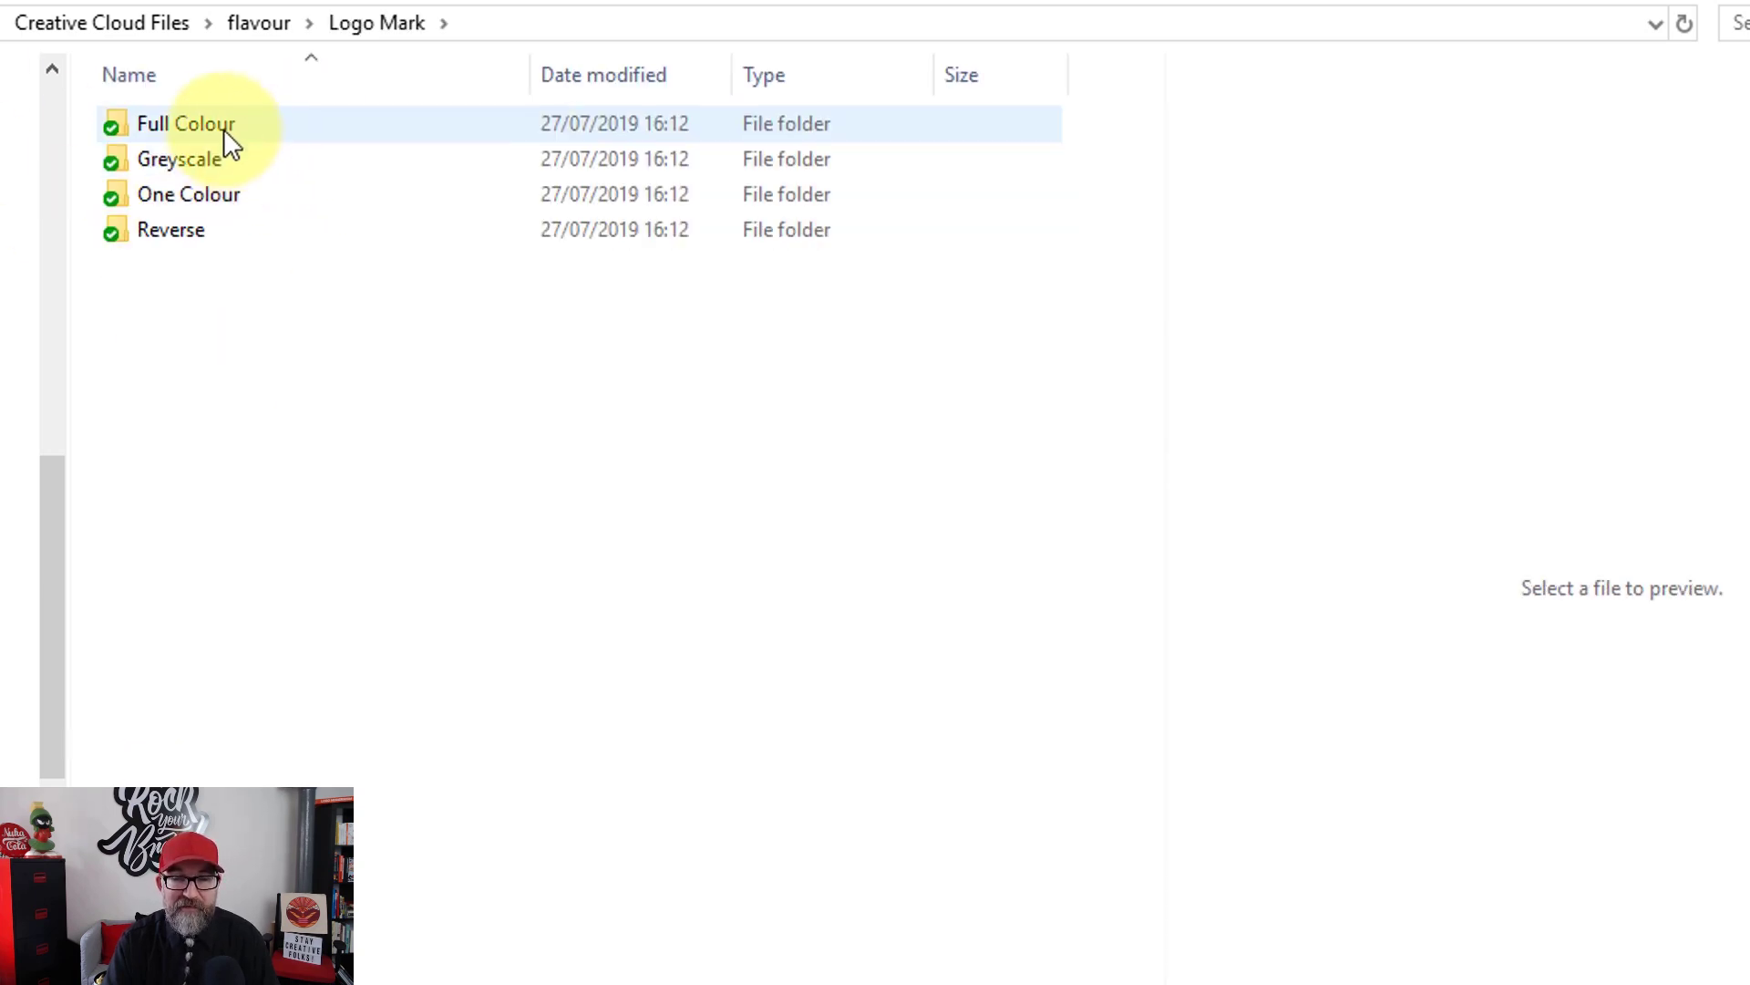
pyautogui.doubleClick(223, 128)
pyautogui.doubleClick(233, 129)
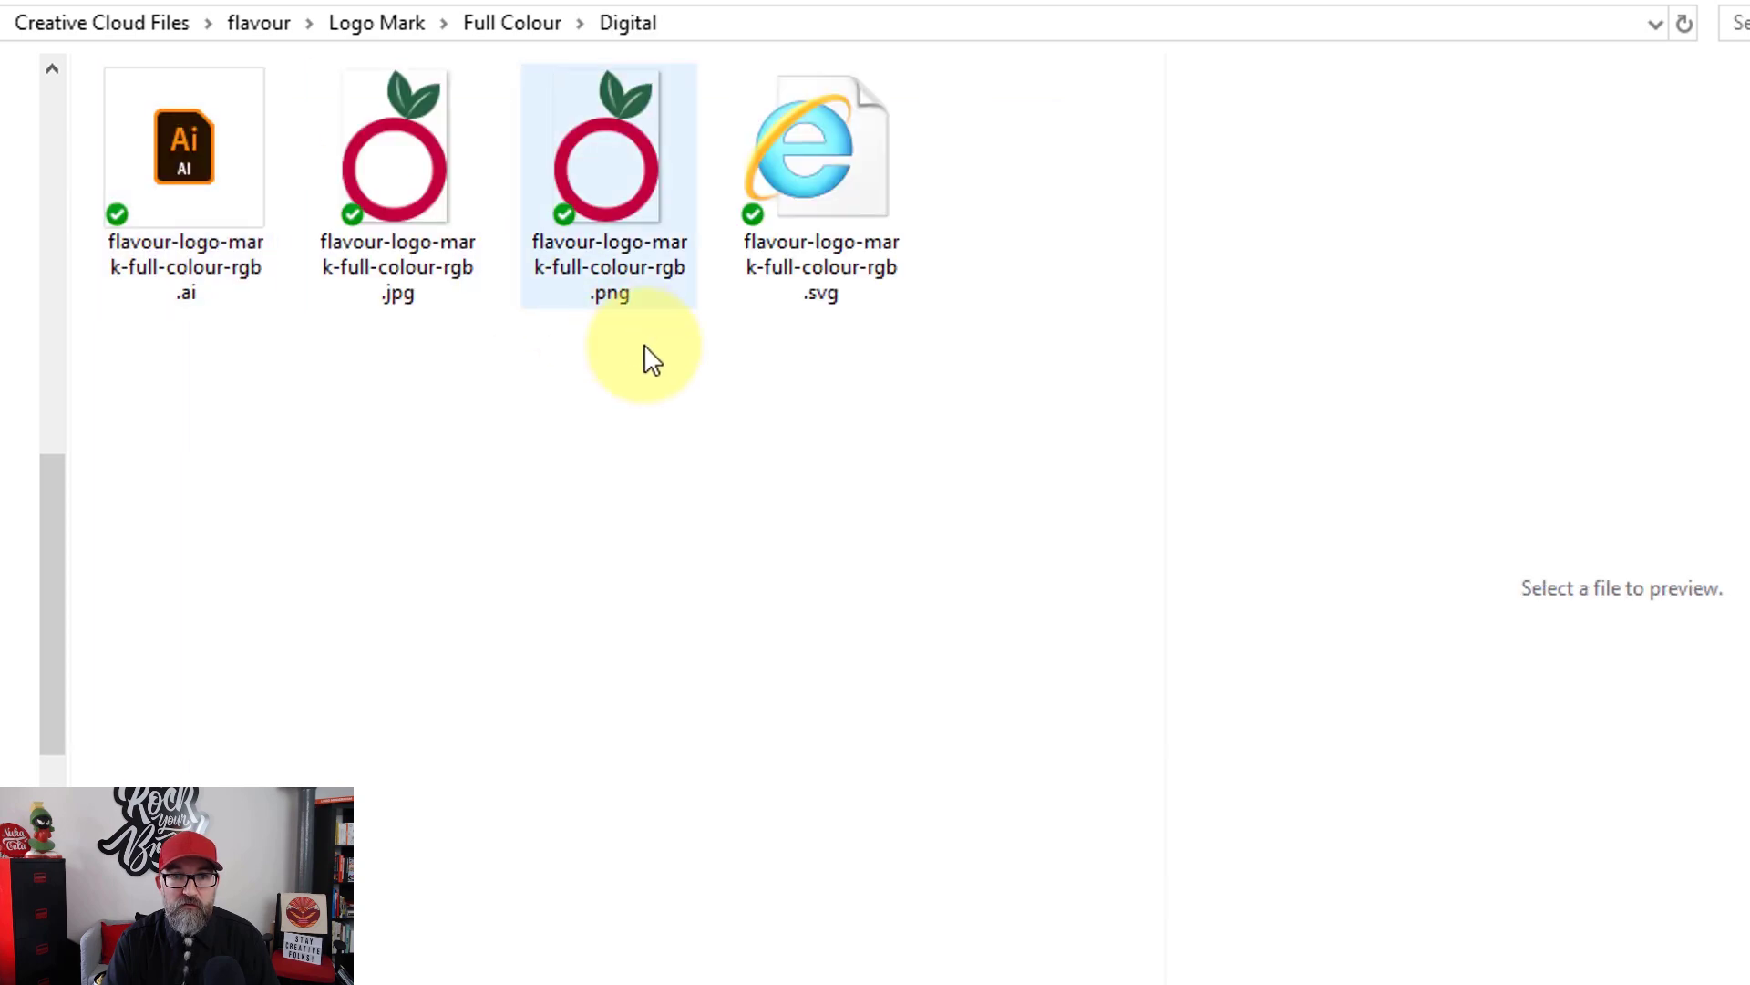
pyautogui.hotkey('alt', 'Left')
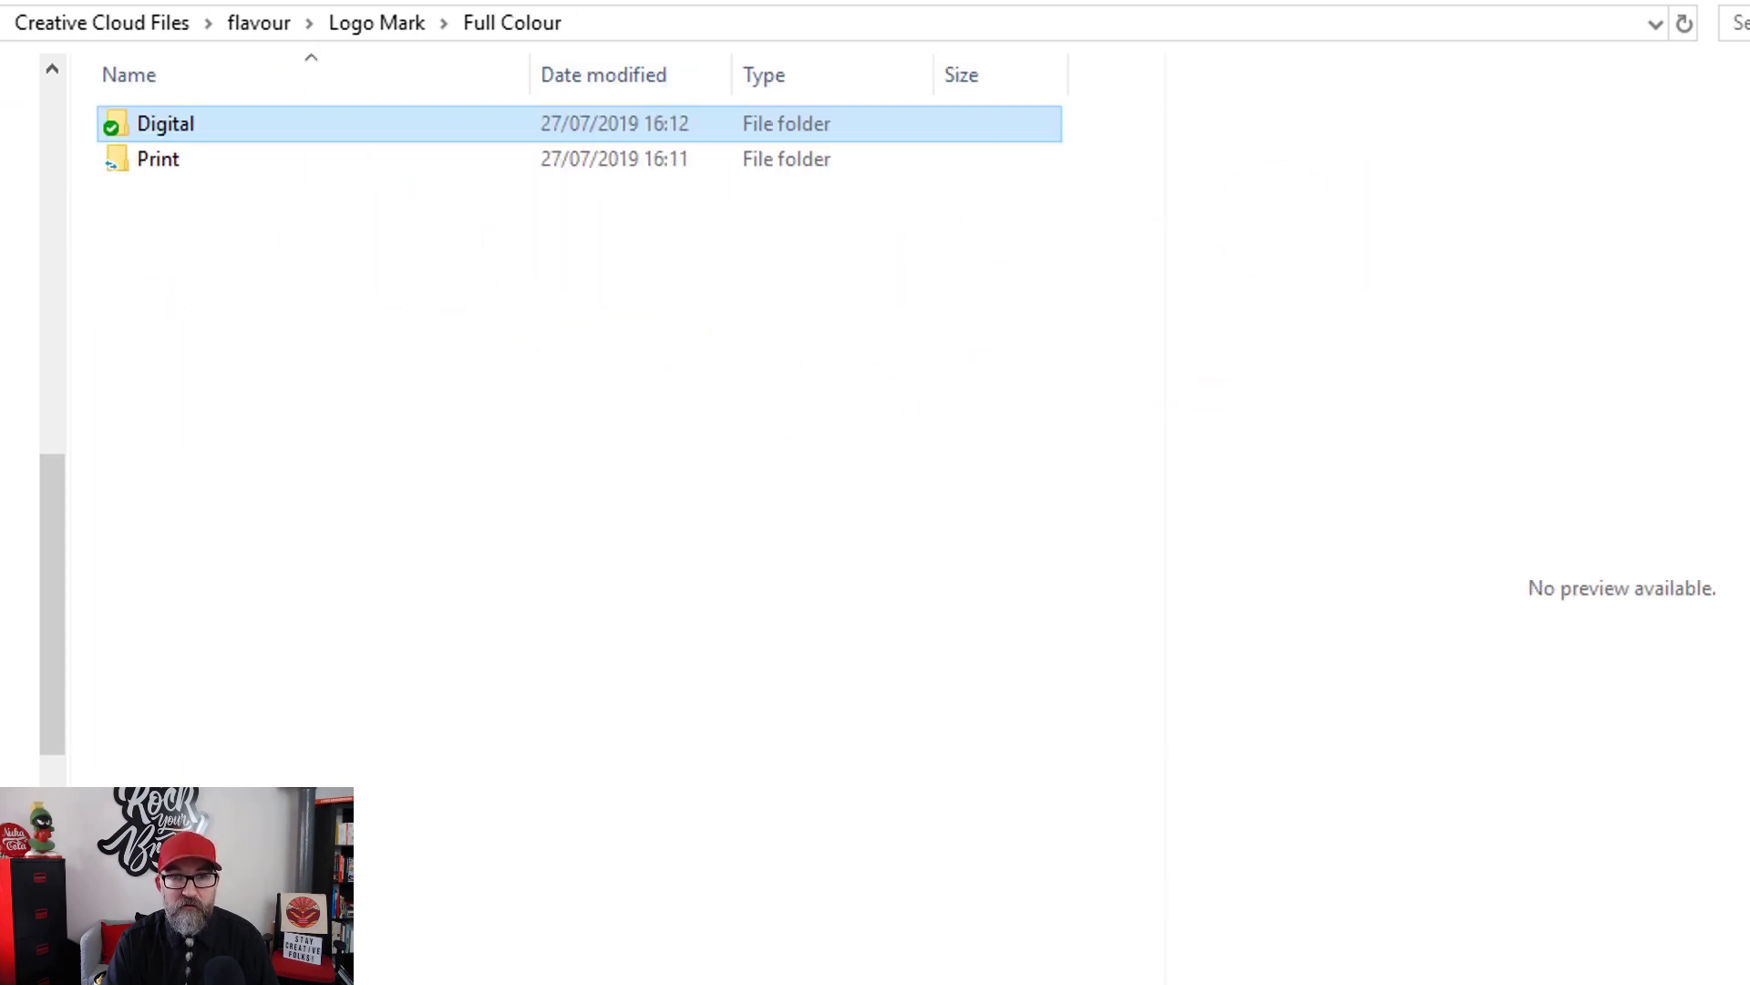
pyautogui.hotkey('alt', 'Left')
pyautogui.hotkey('alt', 'Left')
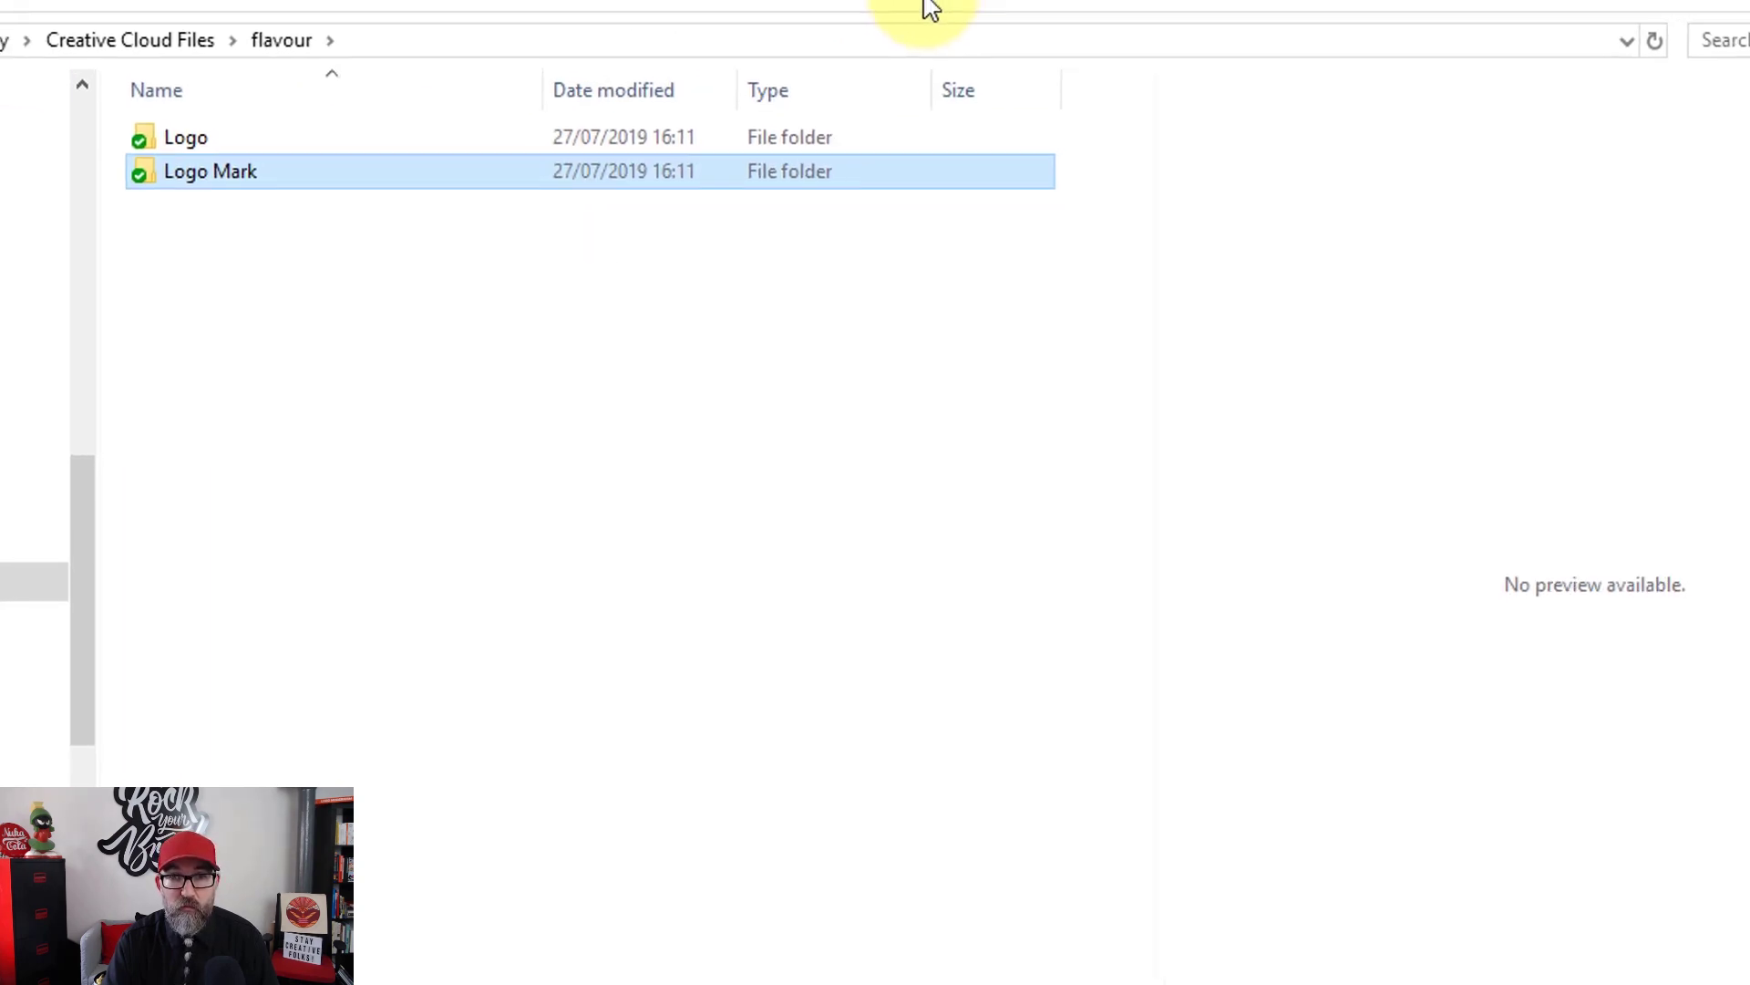